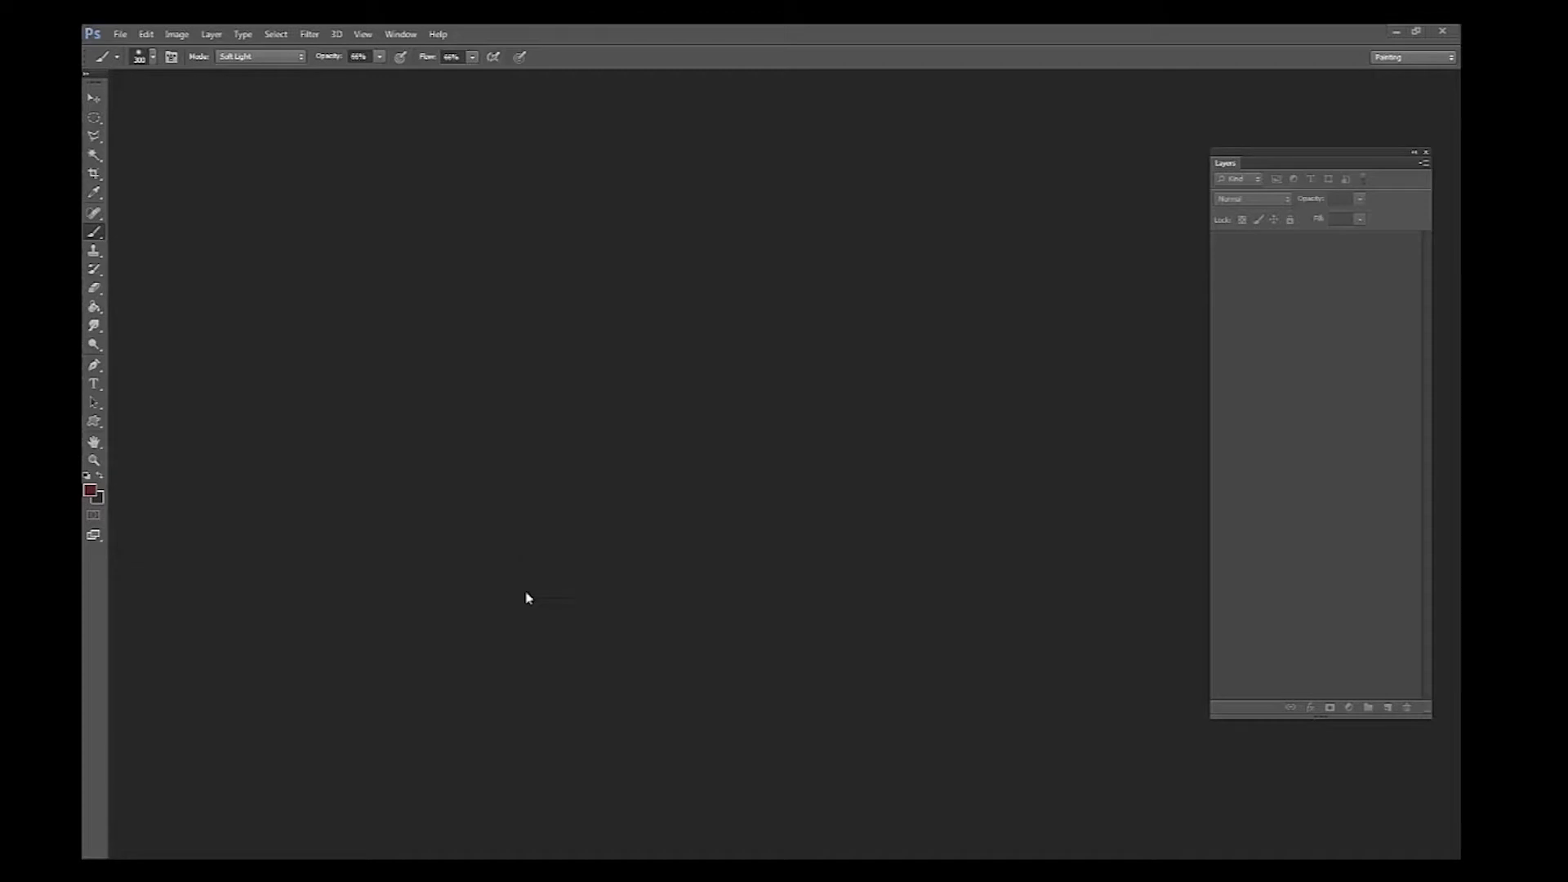
# - Create a new document 1920 pixels wide and 1080 pixels high
pyautogui.click(122, 35)
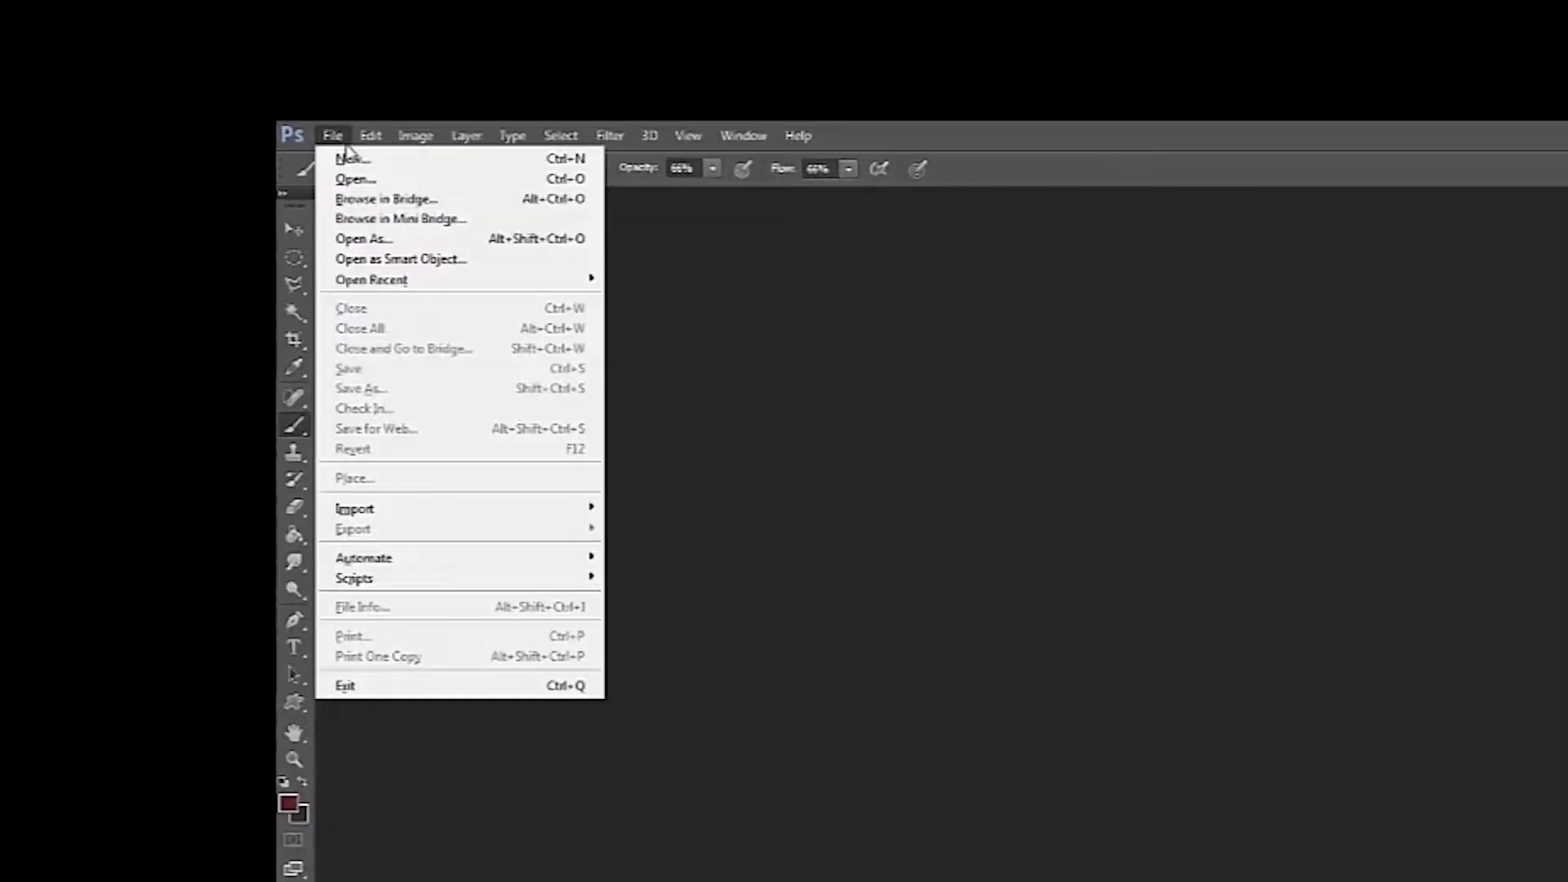
pyautogui.click(136, 49)
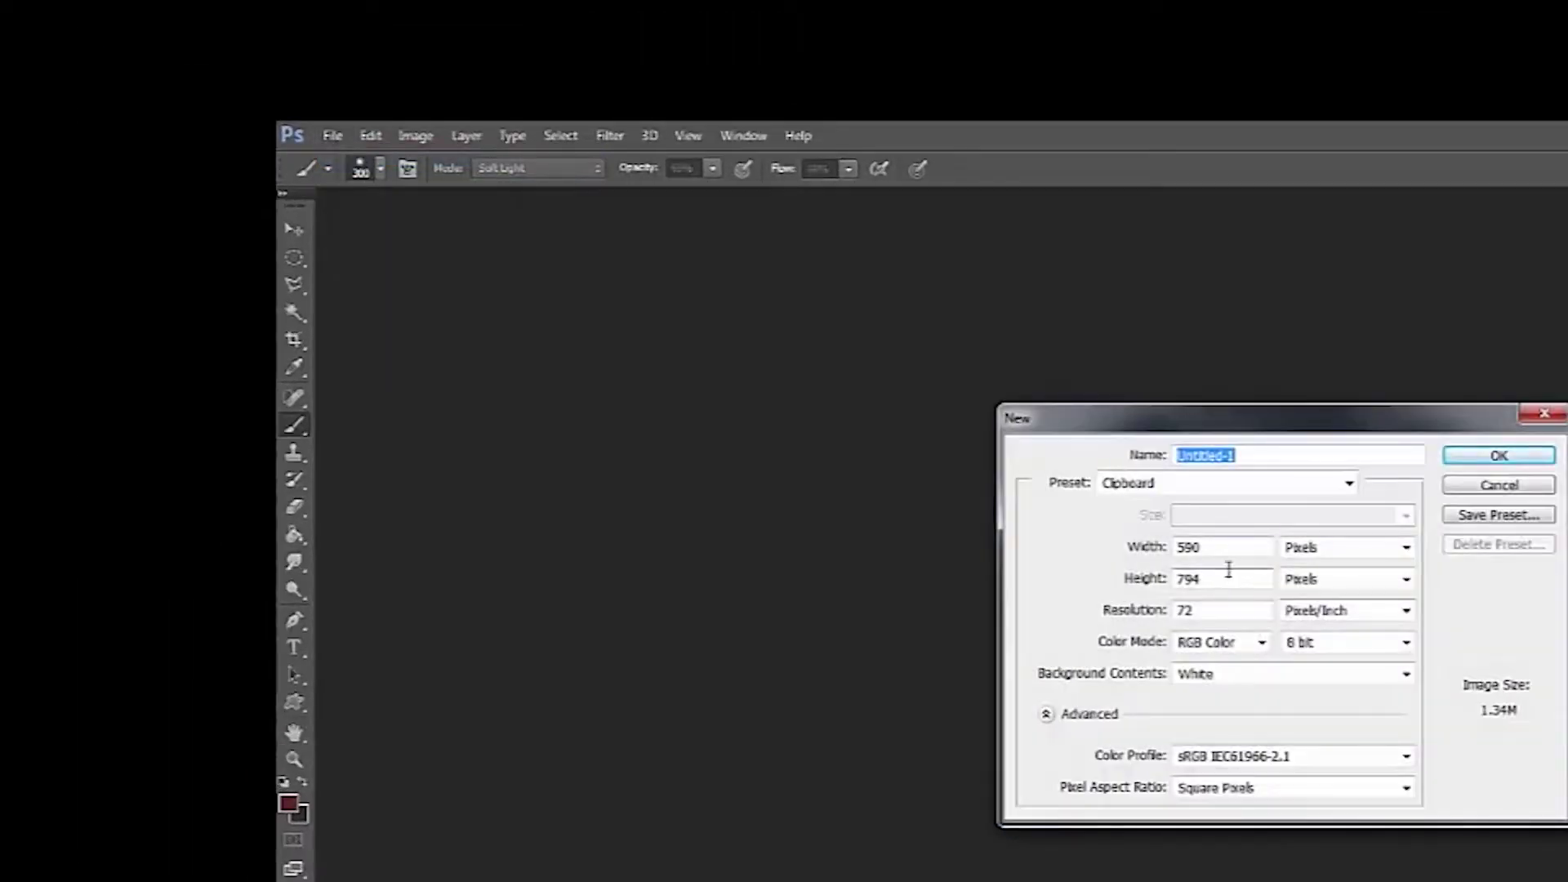
pyautogui.moveTo(1204, 547); pyautogui.dragTo(1105, 547)
pyautogui.write('1920')
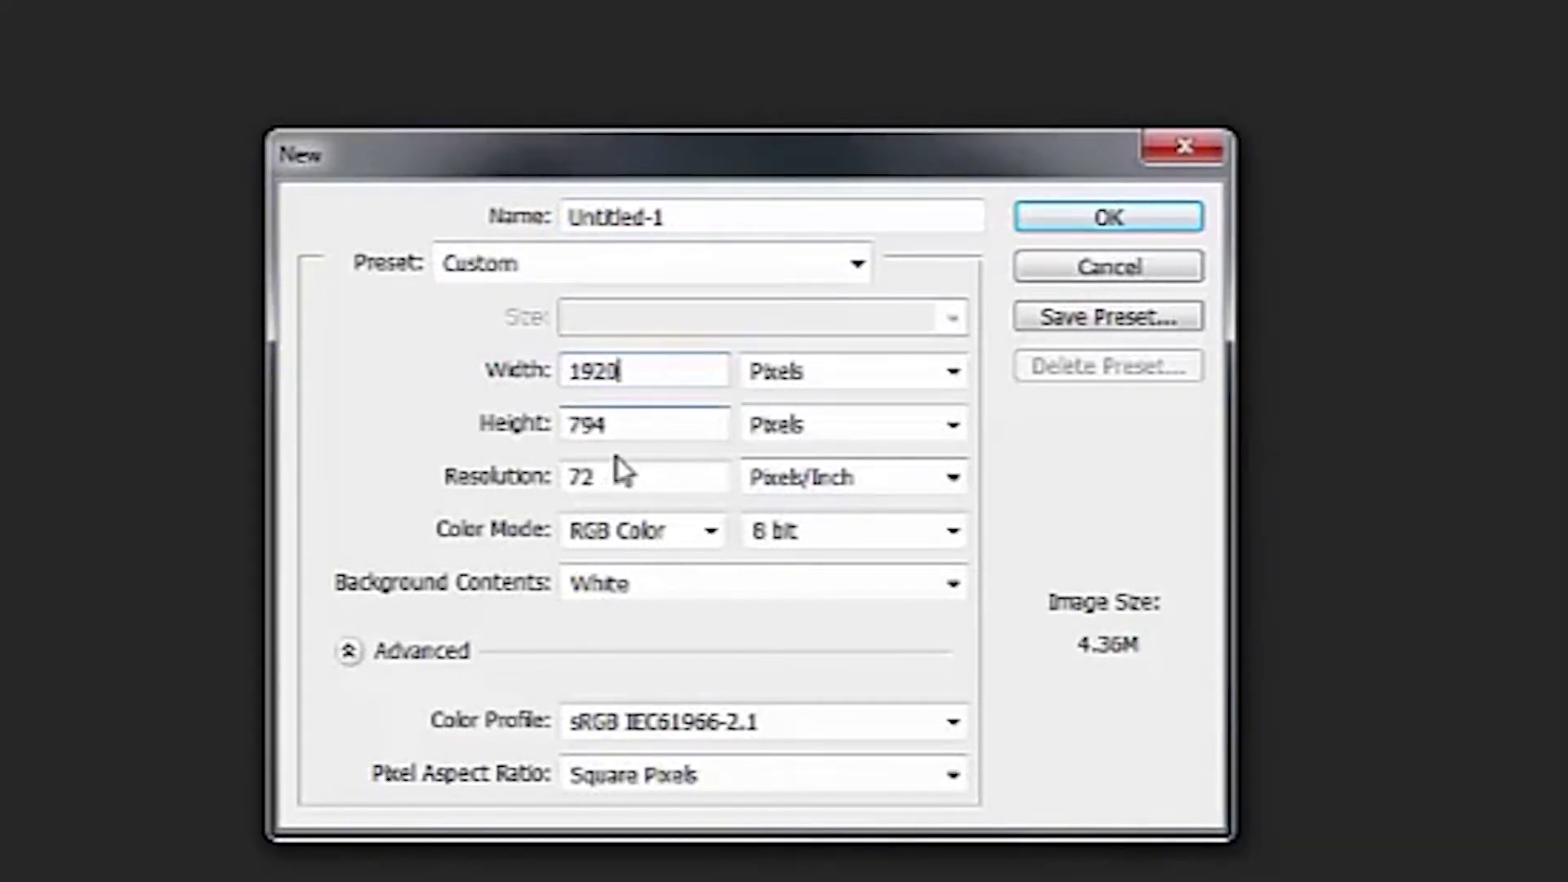
pyautogui.press('Tab')
pyautogui.write('1080')
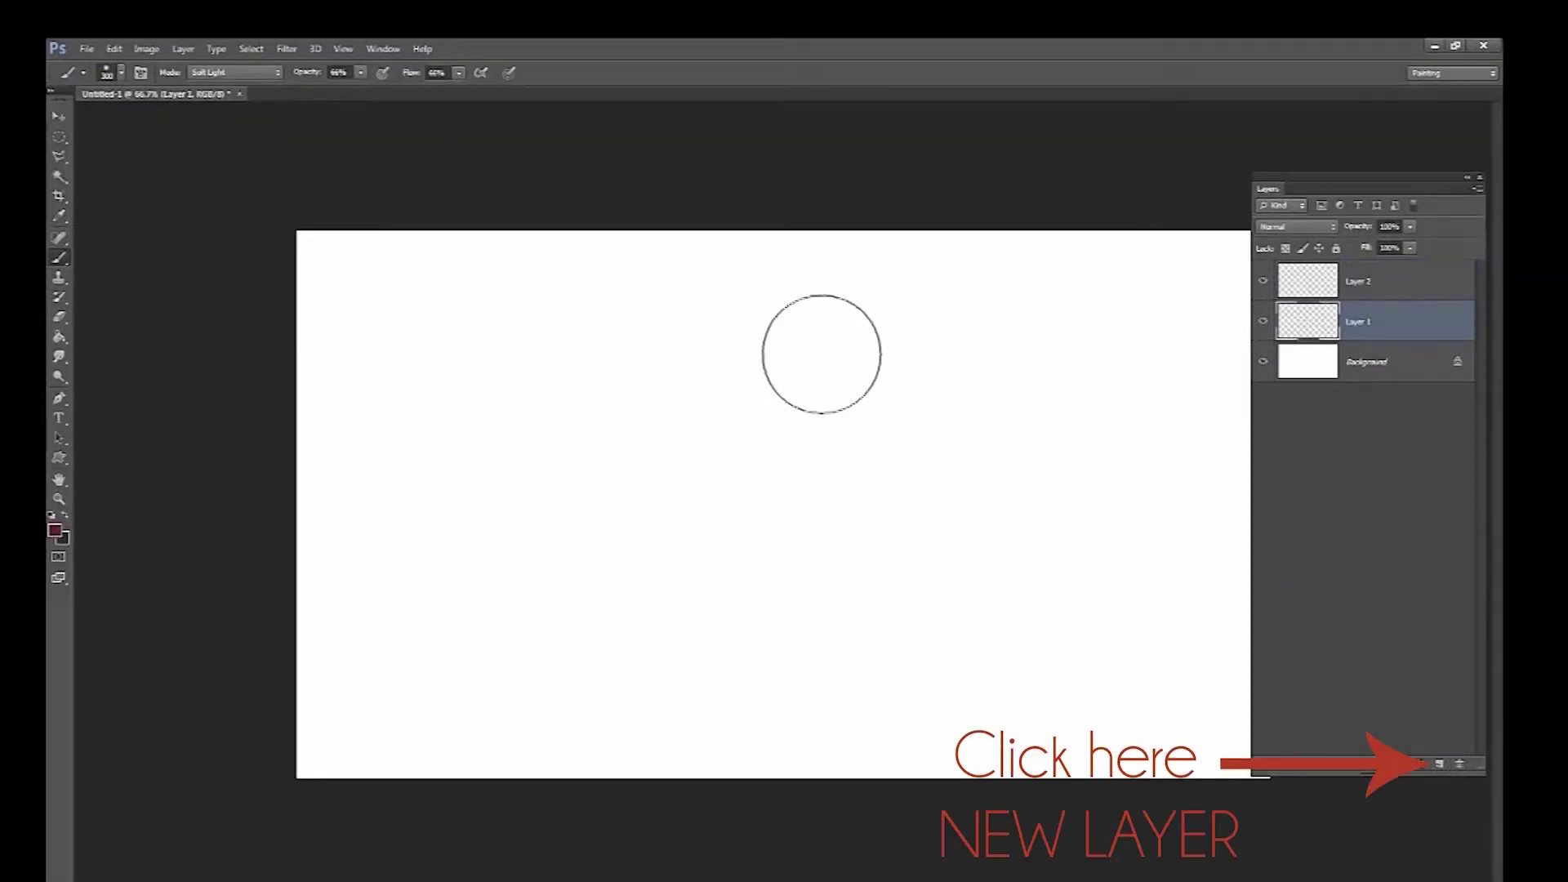
# - Draw a circular selection in the middle of the canvas on Layer 1 with the Elliptical Marquee tool
pyautogui.click(60, 138)
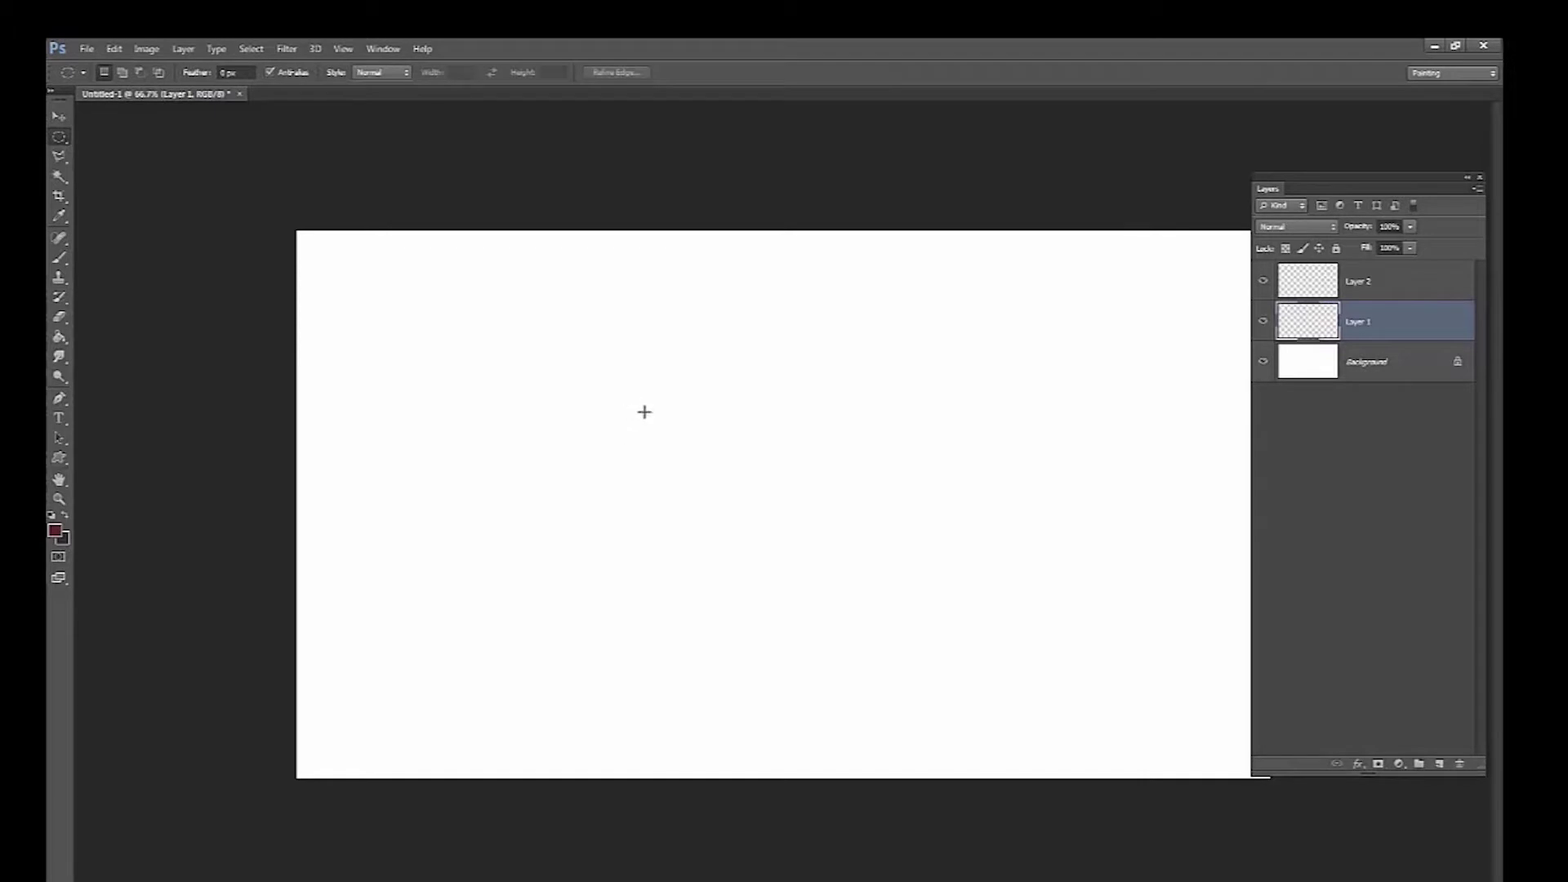
pyautogui.moveTo(651, 416); pyautogui.dragTo(916, 674)
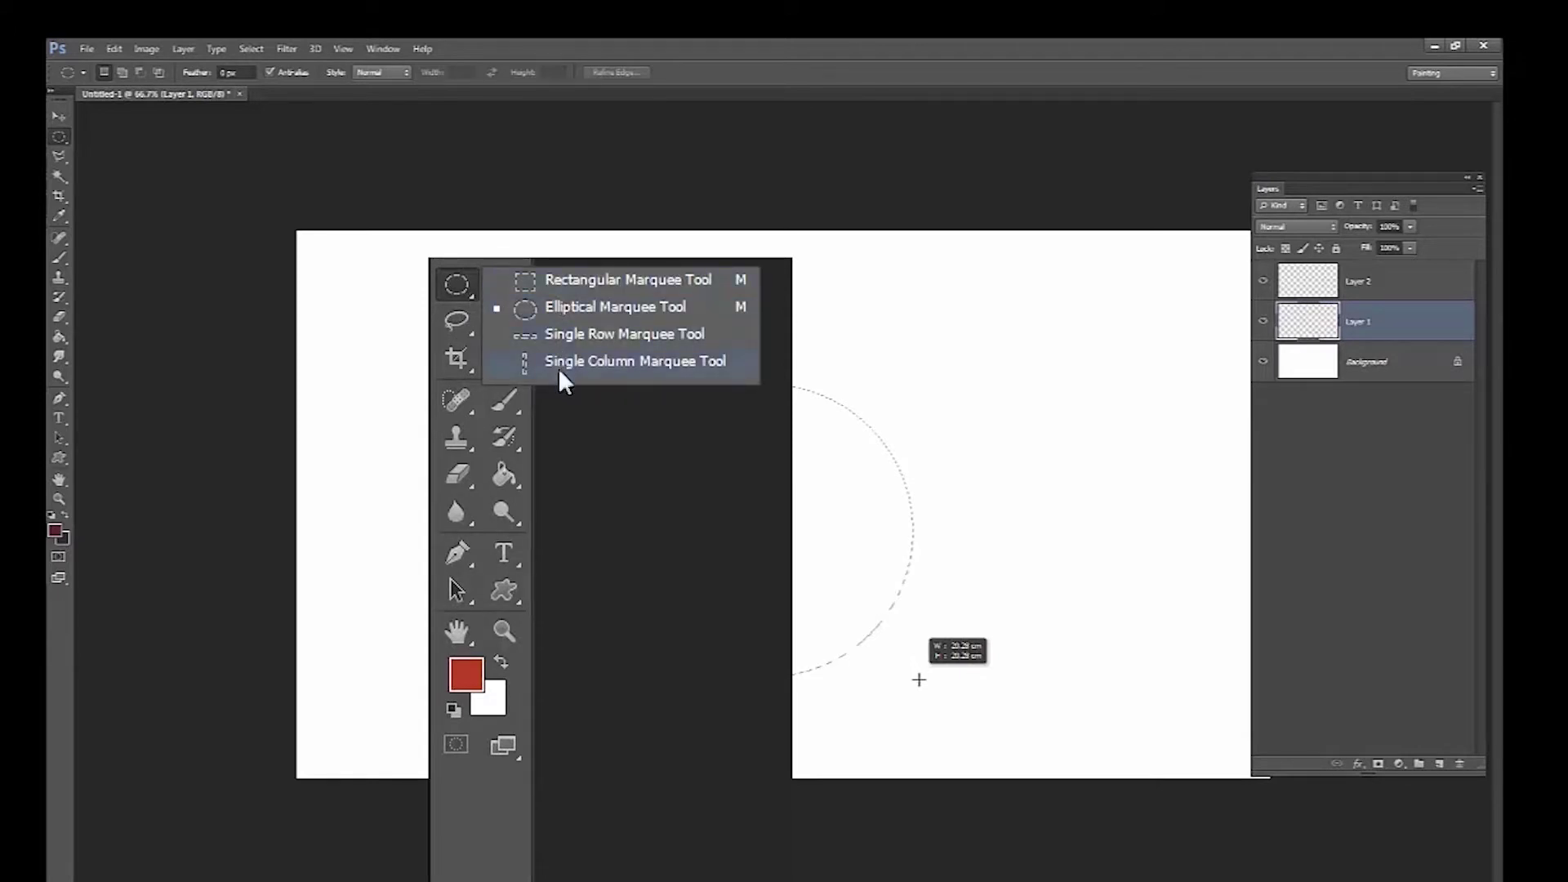
pyautogui.moveTo(918, 680); pyautogui.dragTo(927, 693)
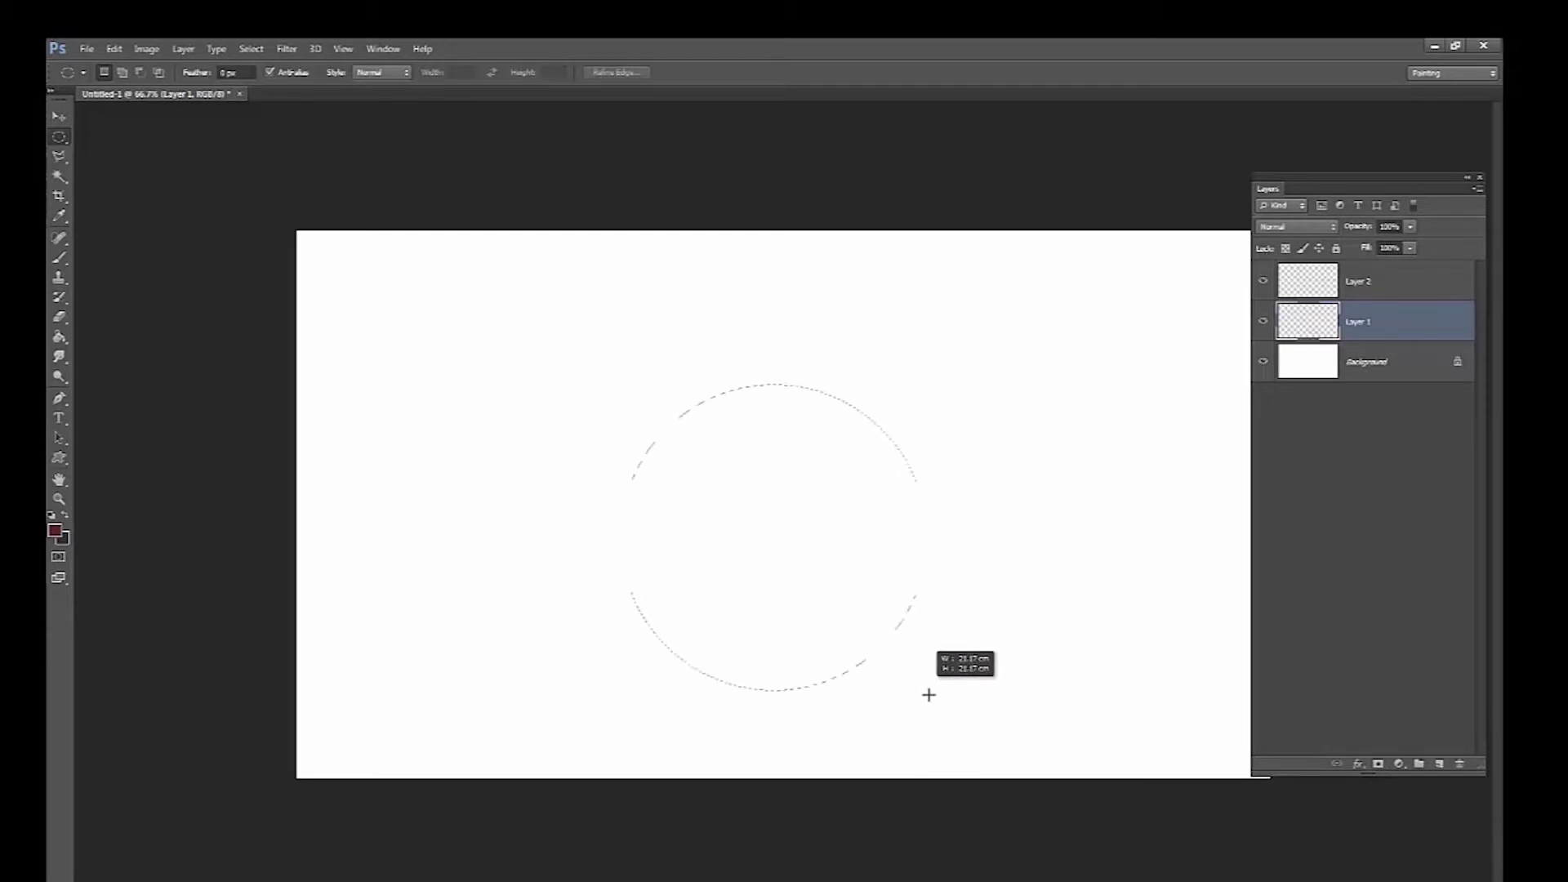
pyautogui.moveTo(929, 694); pyautogui.dragTo(902, 663)
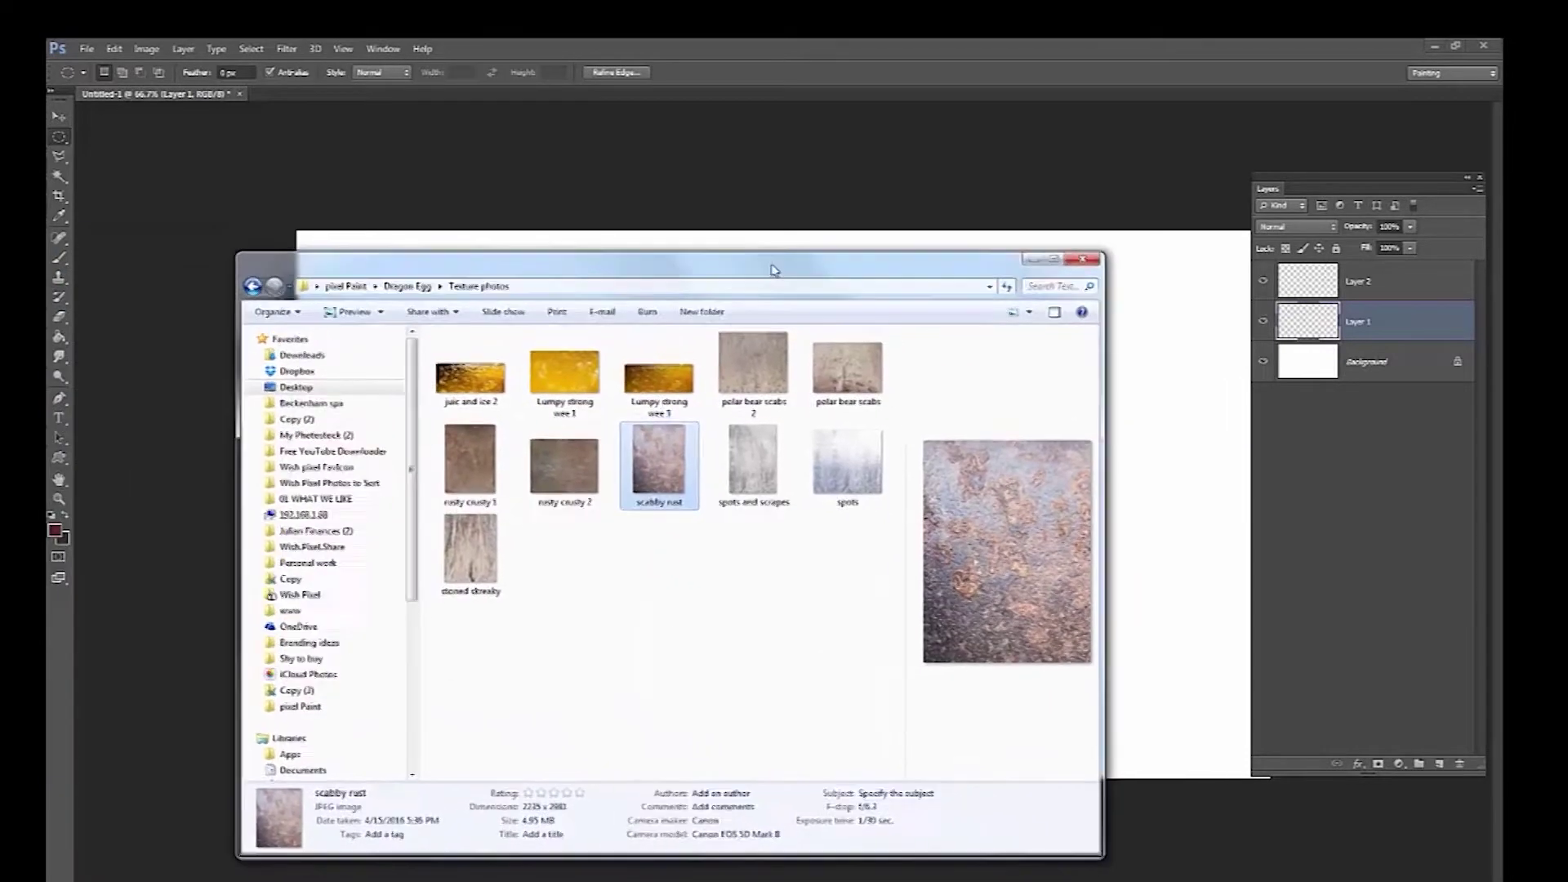
# - In the file explorer, open the Lighting folder inside Dragon Egg's Painting reference folder
pyautogui.click(392, 291)
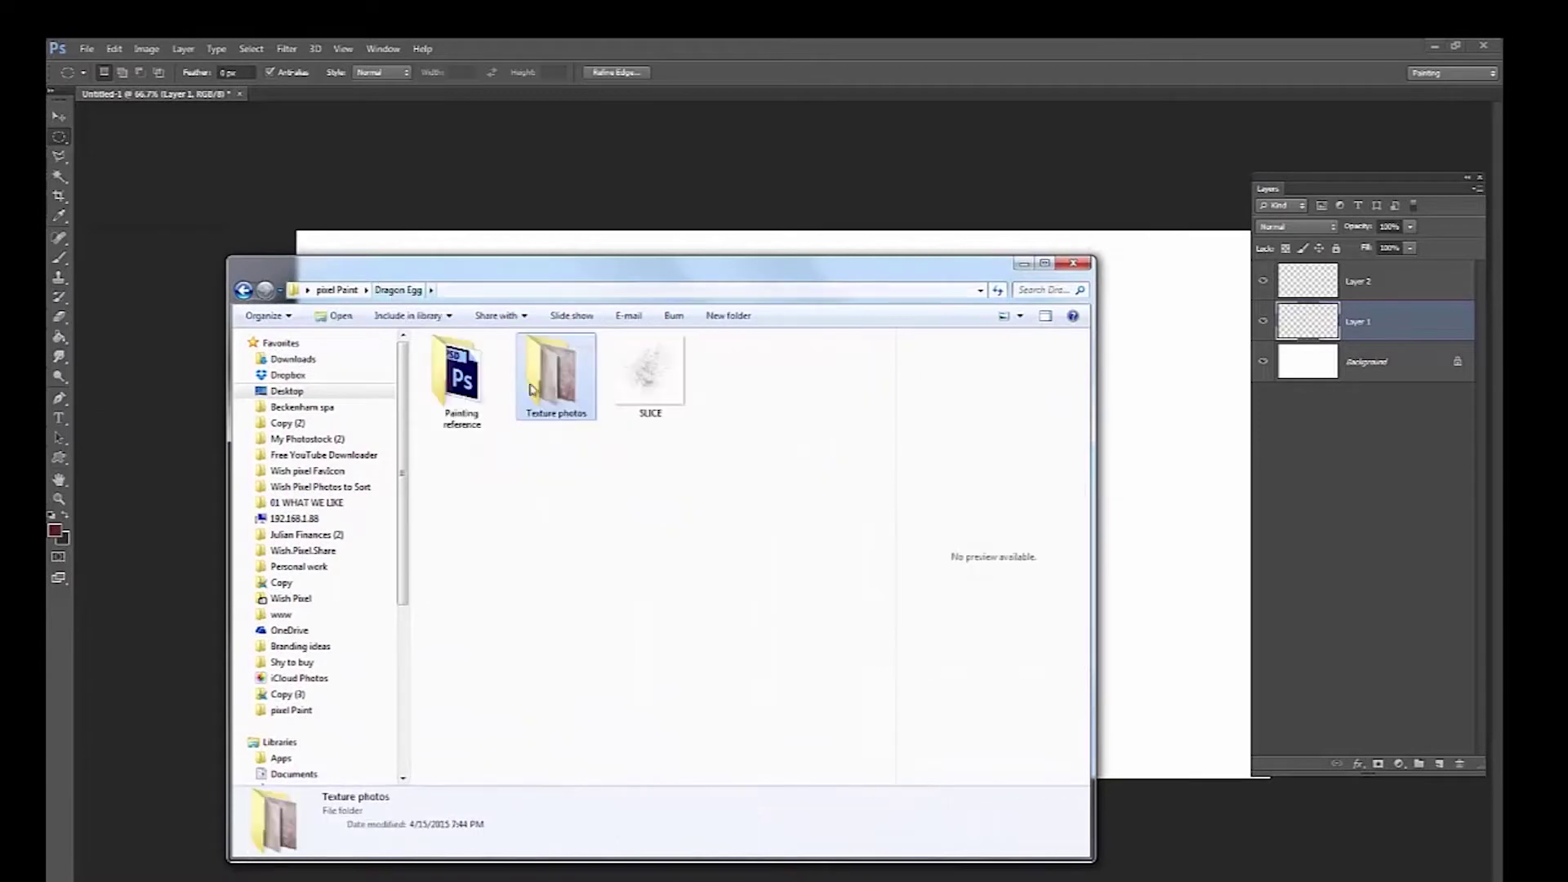
pyautogui.doubleClick(458, 376)
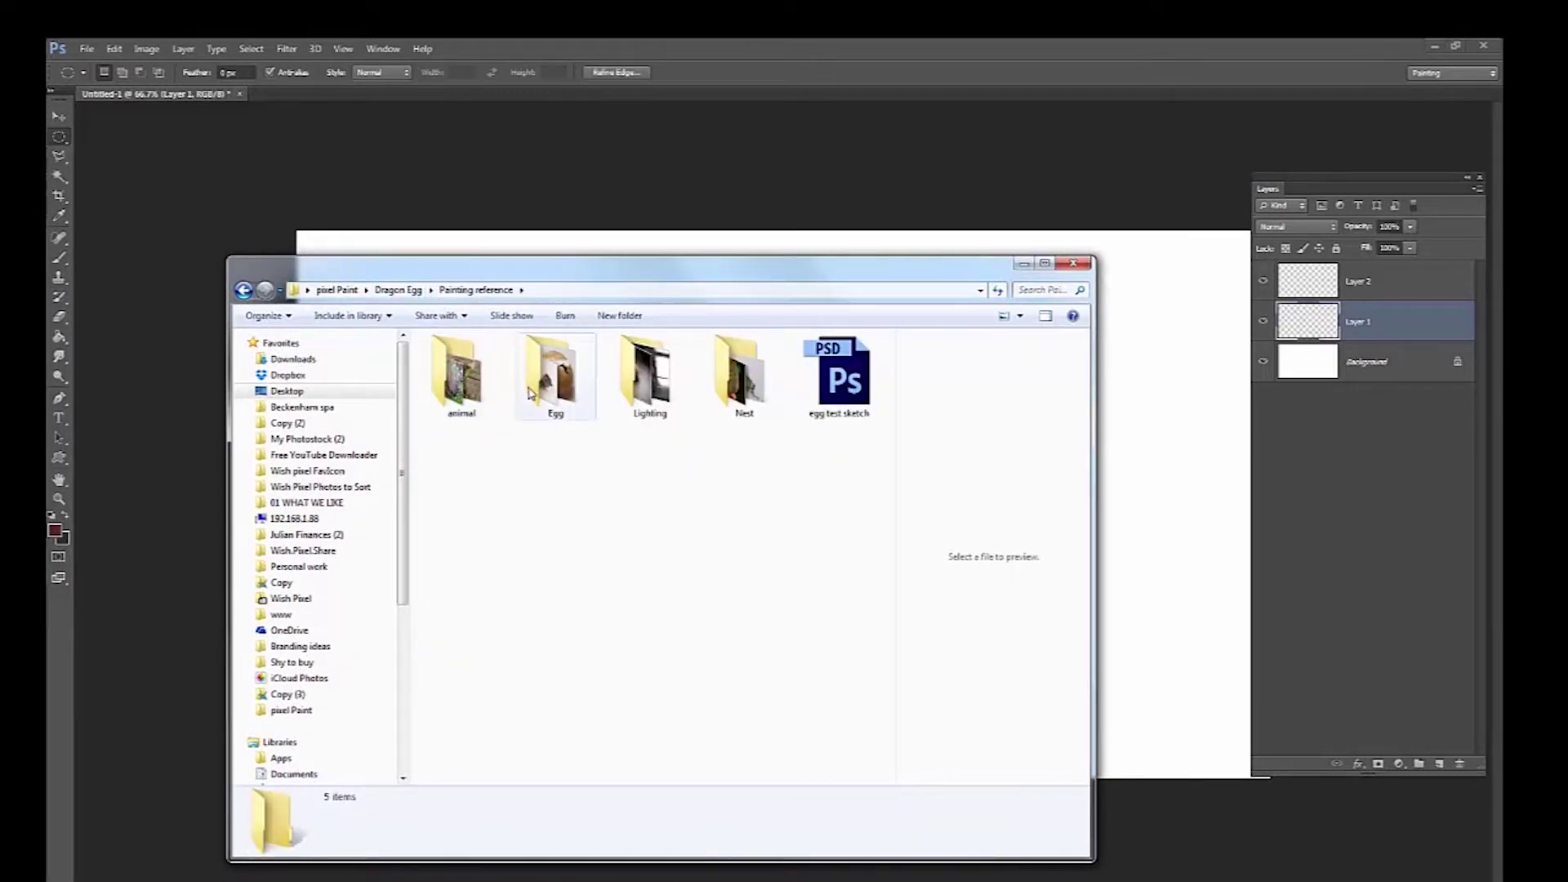
pyautogui.doubleClick(656, 392)
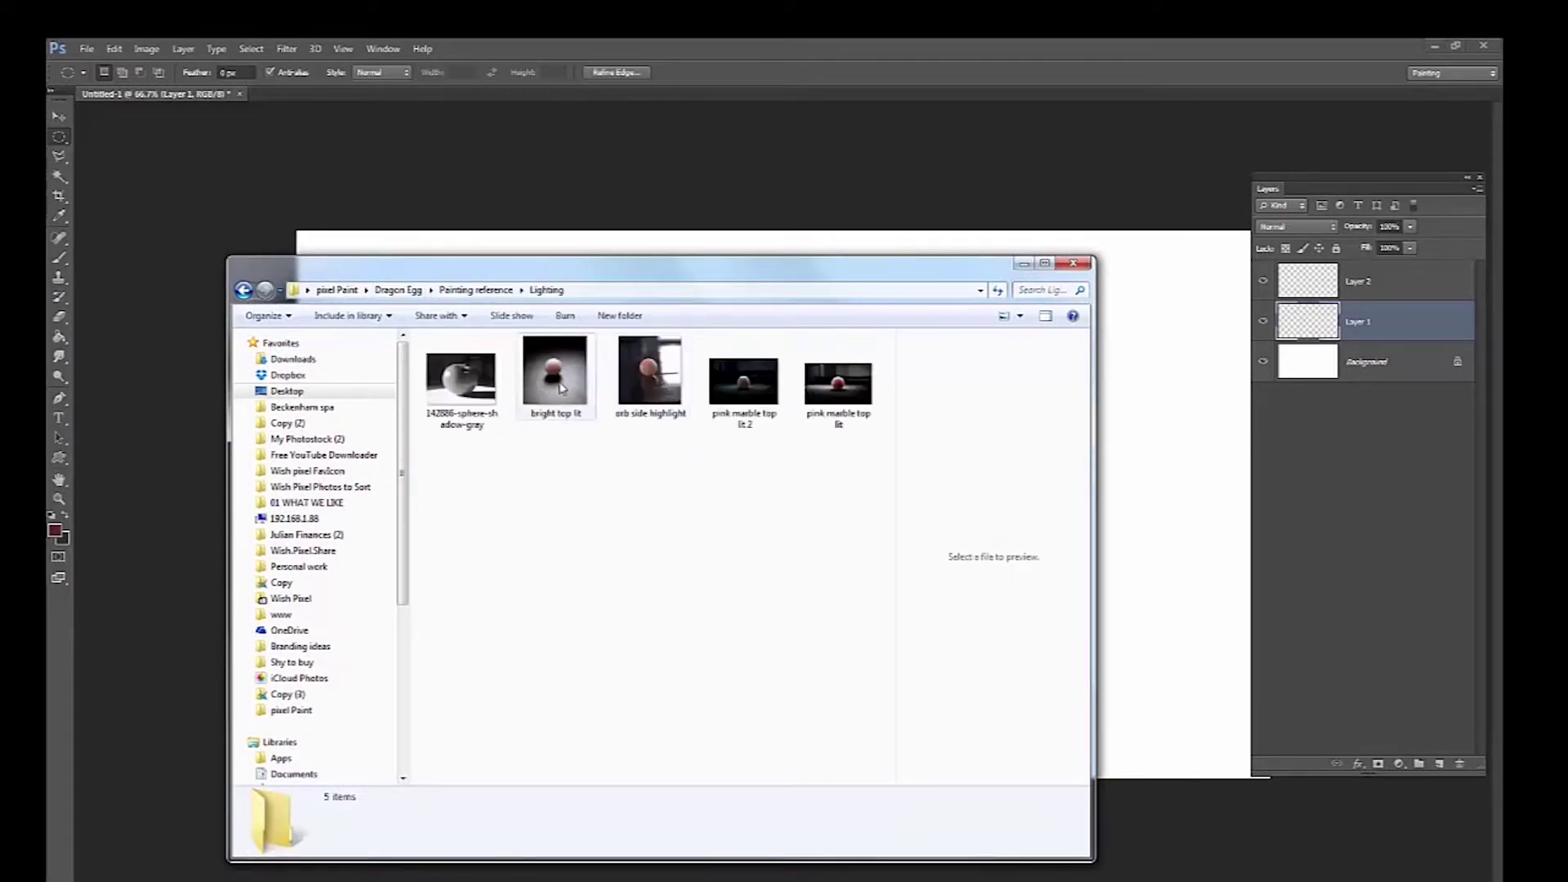
# - Enlarge the file preview and compare the sphere and marble photos in the Lighting folder
pyautogui.click(561, 388)
pyautogui.click(645, 382)
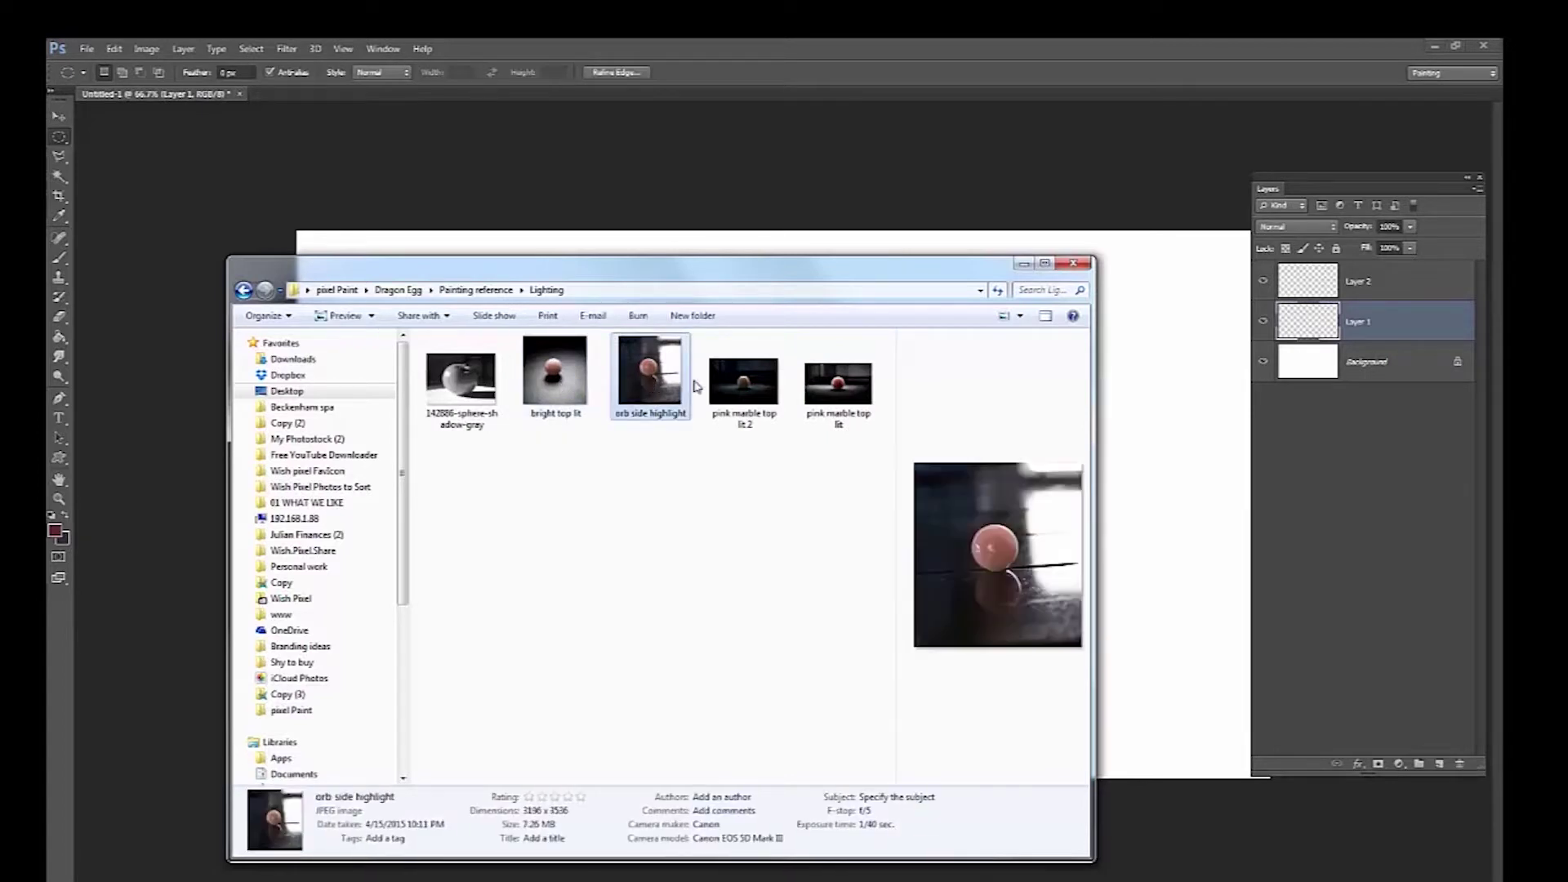
pyautogui.moveTo(898, 498); pyautogui.dragTo(690, 497)
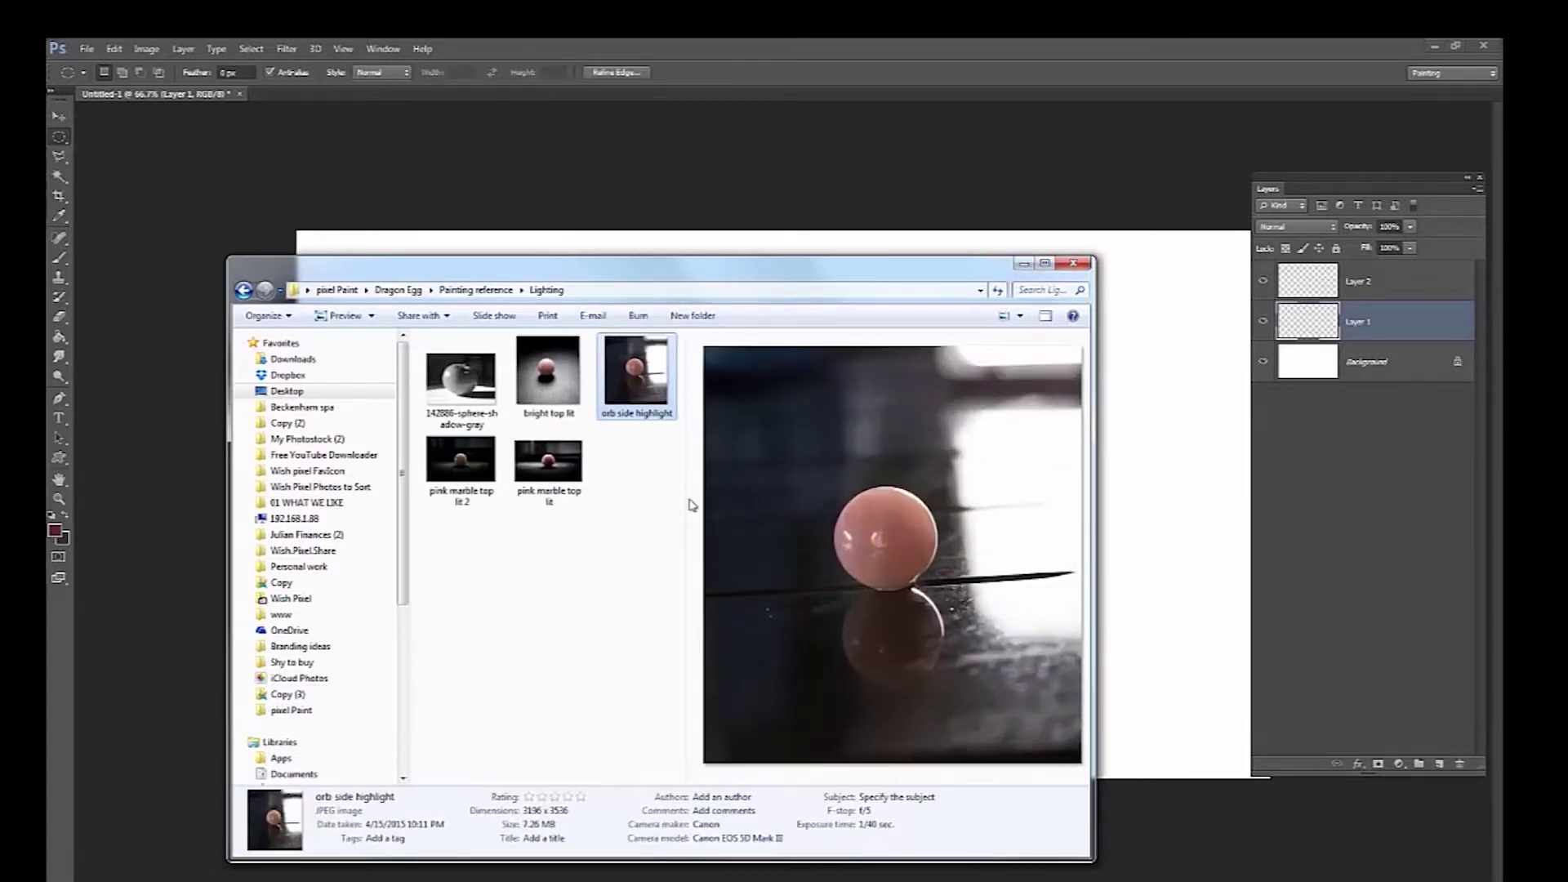
pyautogui.click(568, 388)
pyautogui.click(549, 461)
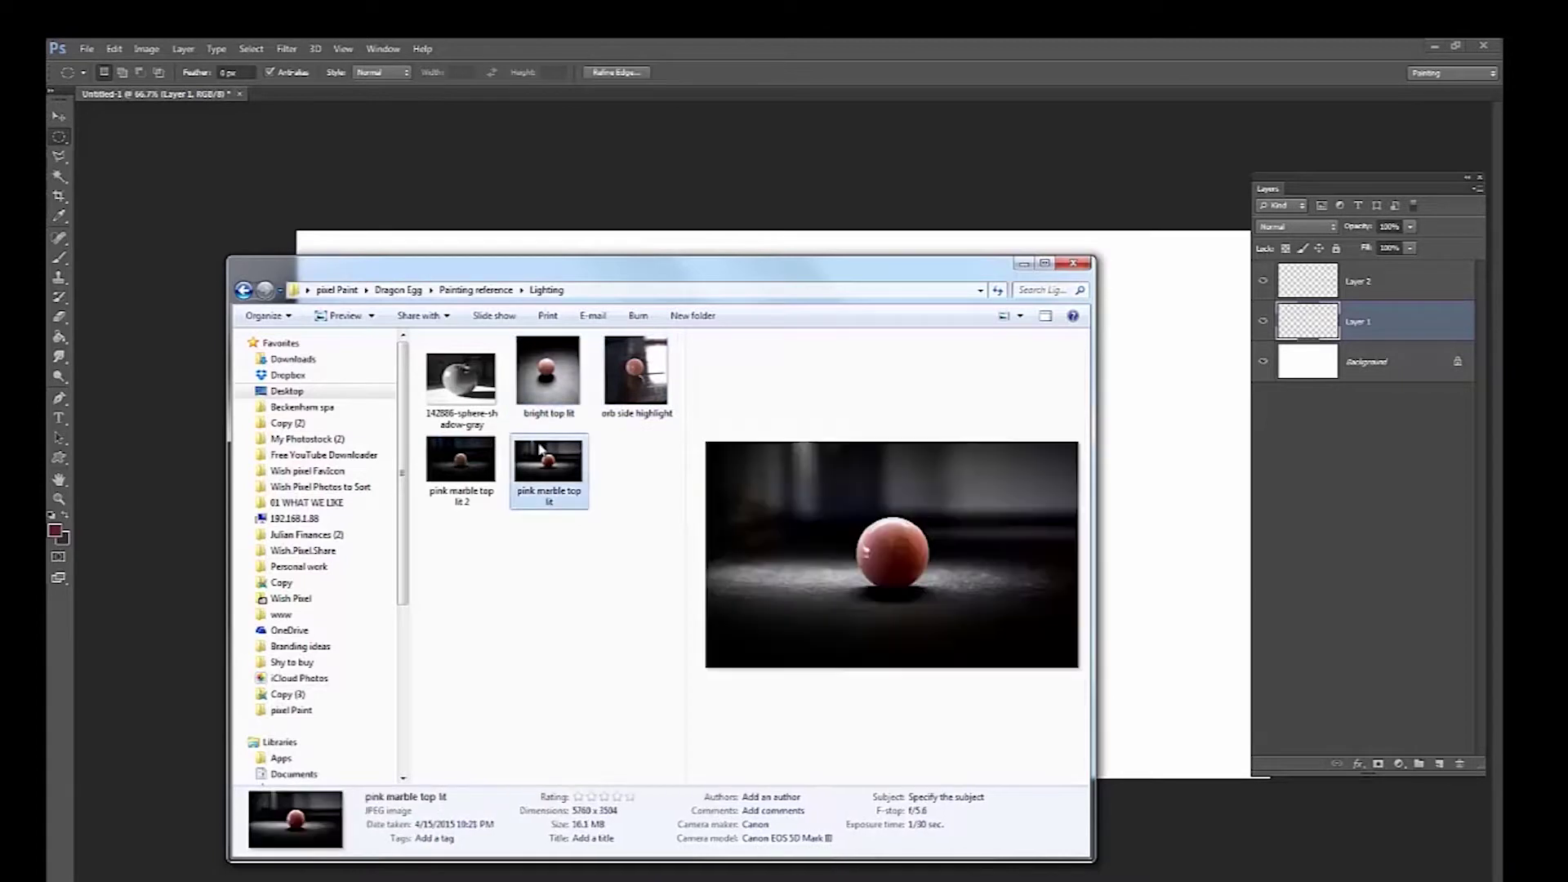
pyautogui.click(487, 462)
pyautogui.click(526, 405)
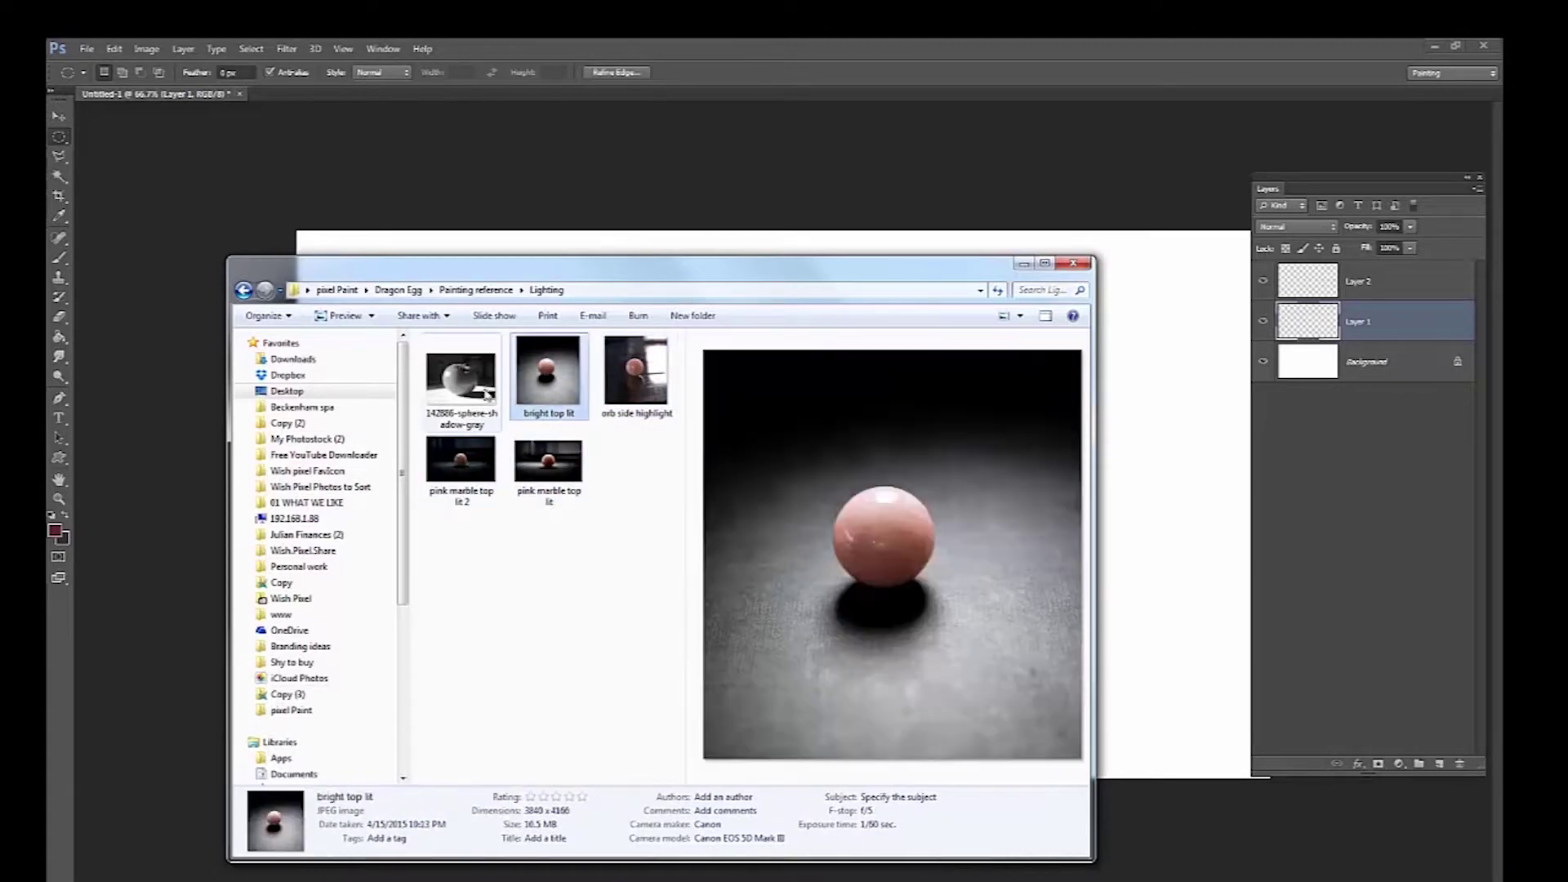
pyautogui.click(485, 396)
# - Open the reference photo "pink marble top lit" in Adobe Photoshop CS6
pyautogui.click(516, 451)
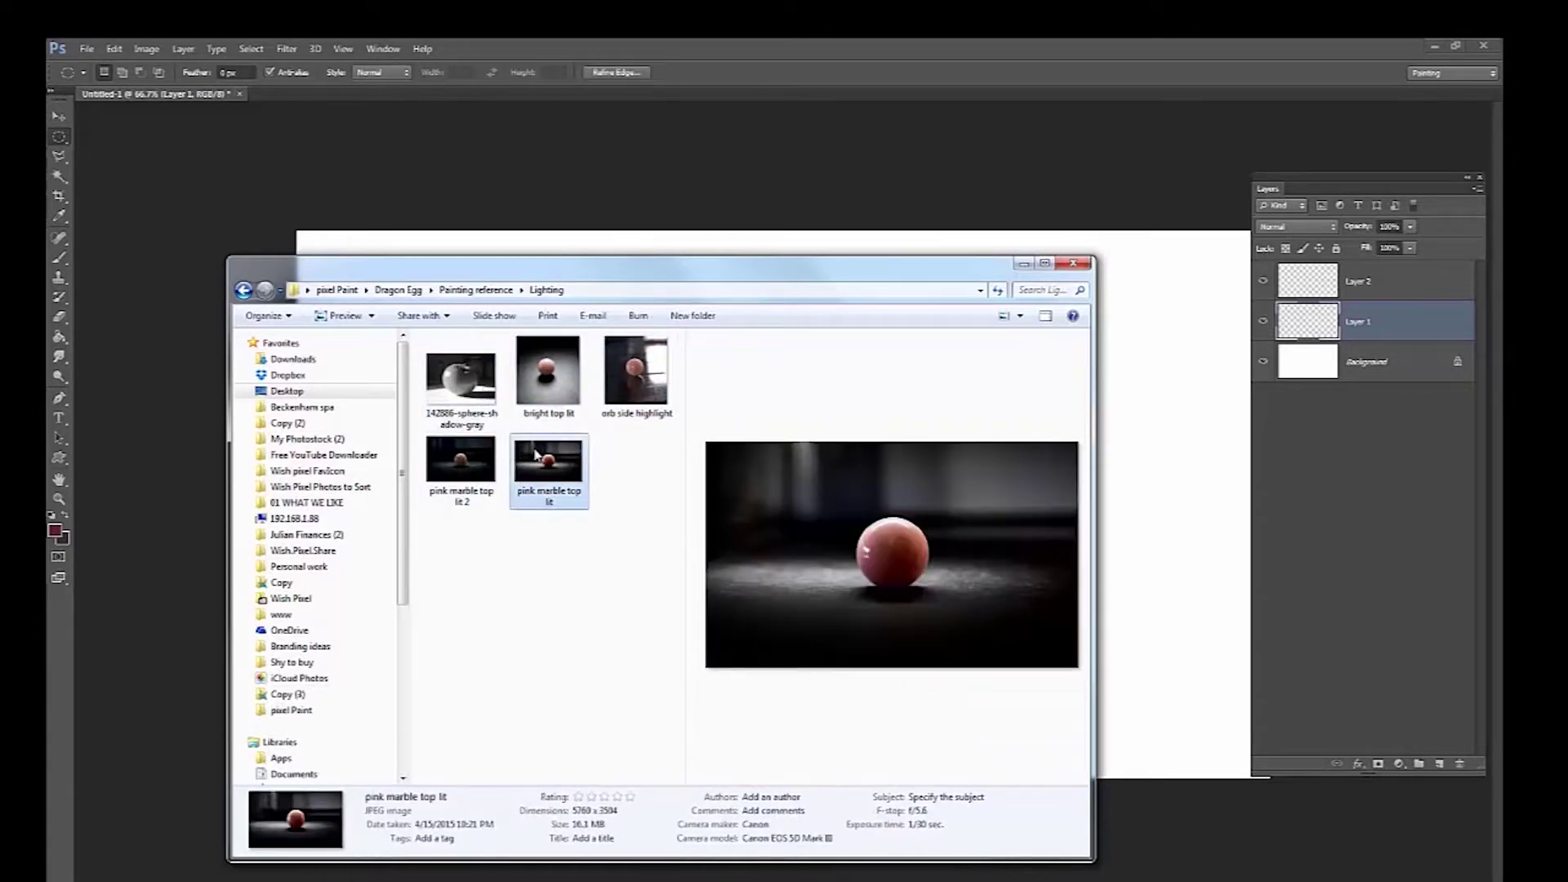
pyautogui.rightClick(536, 454)
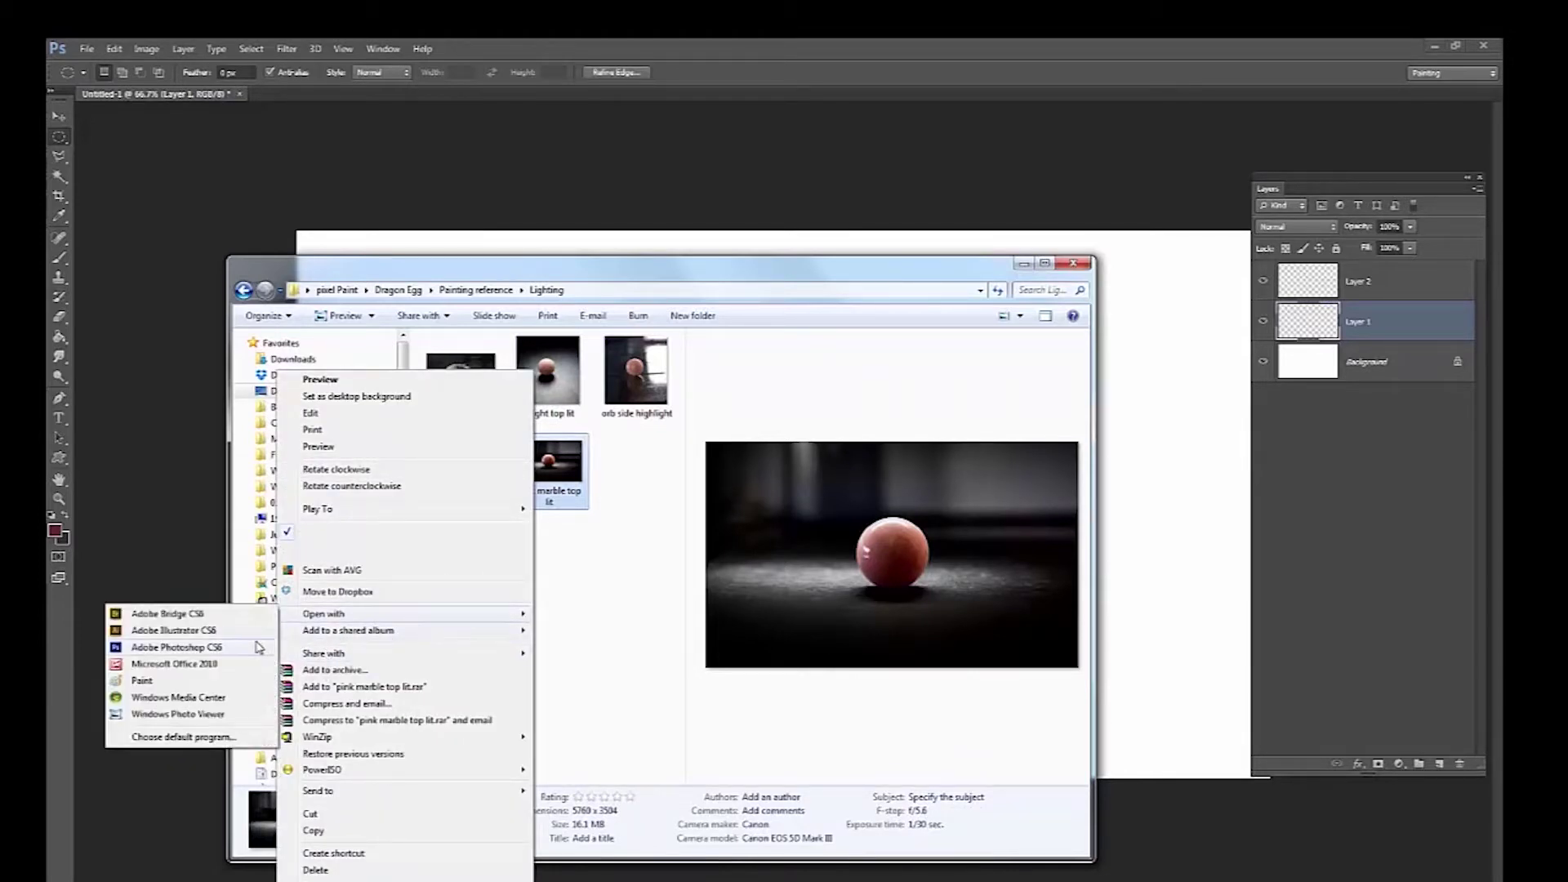
pyautogui.click(258, 647)
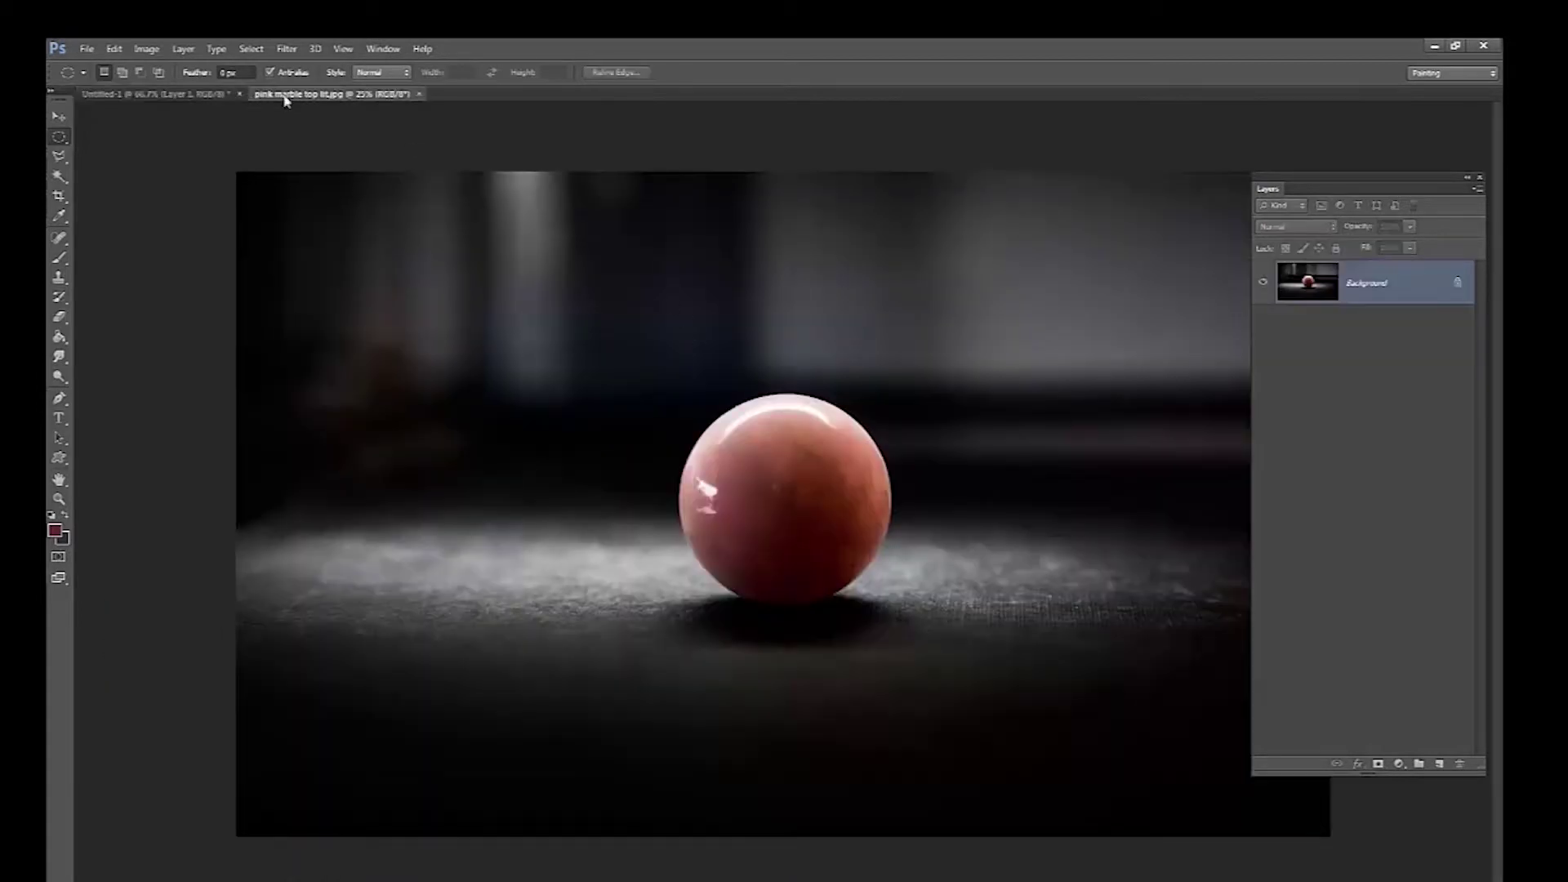
# - Select the area around the marble in the photo and transfer it onto Layer 1 of the Untitled-1 document
pyautogui.moveTo(356, 104); pyautogui.dragTo(417, 296)
pyautogui.moveTo(613, 308); pyautogui.dragTo(1113, 776)
pyautogui.hotkey('ctrl', 'x')
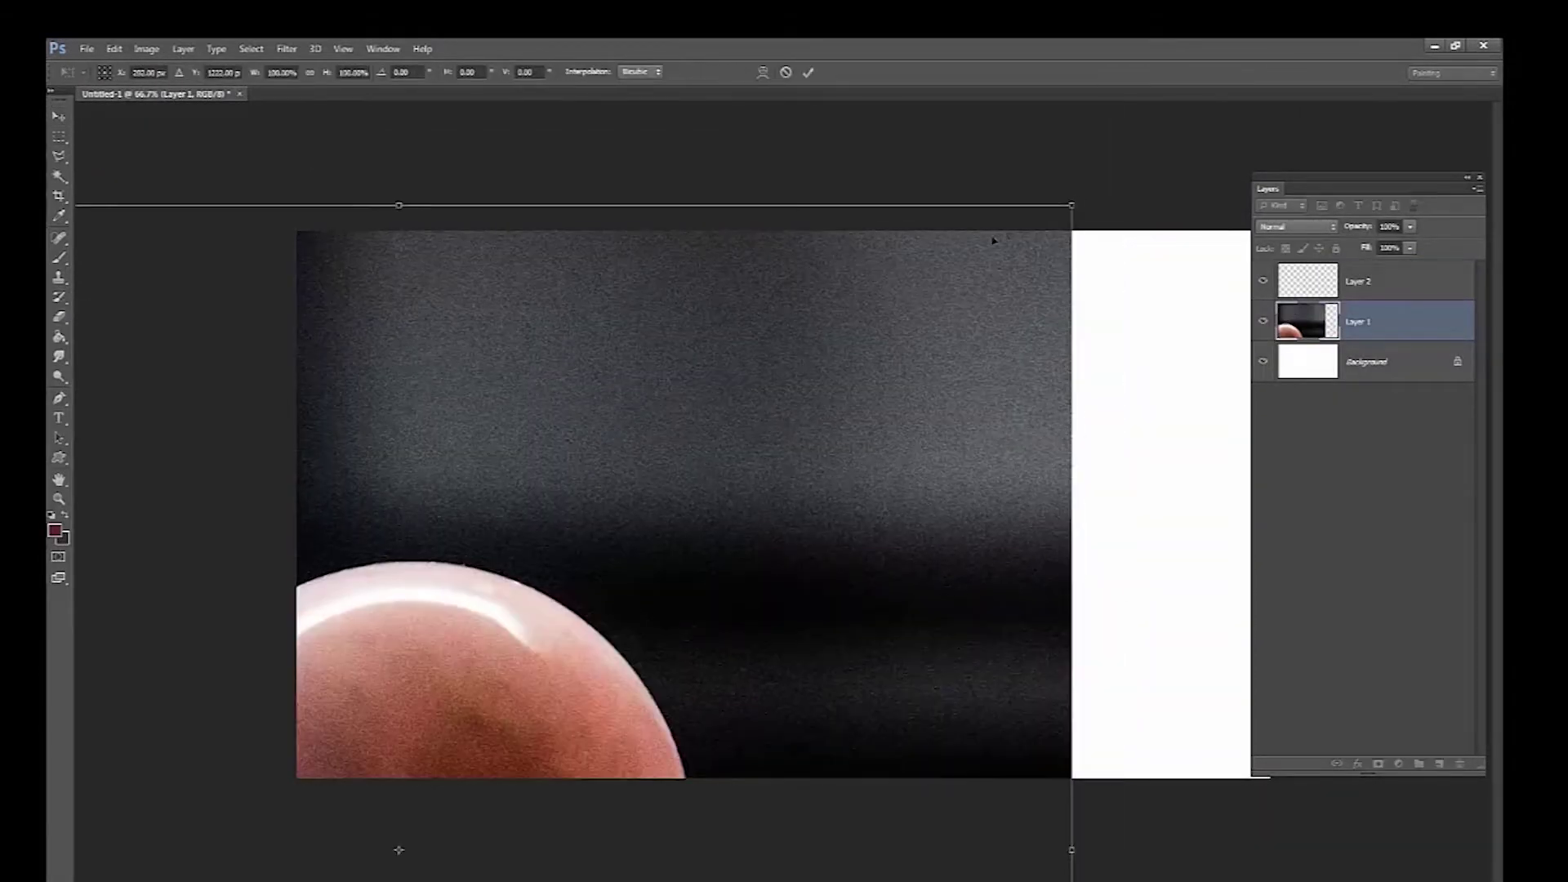
# - Scale the marble photo down with Free Transform and place it on the left half of the canvas
pyautogui.moveTo(798, 455); pyautogui.dragTo(619, 503)
pyautogui.press('Return')
pyautogui.click(113, 48)
pyautogui.click(163, 325)
pyautogui.moveTo(354, 476); pyautogui.dragTo(325, 448)
pyautogui.moveTo(469, 503); pyautogui.dragTo(441, 421)
pyautogui.click(59, 116)
pyautogui.moveTo(539, 531); pyautogui.dragTo(549, 519)
# - Draw a large circular selection on the white area to the right of the marble photo
pyautogui.click(59, 137)
pyautogui.click(108, 149)
pyautogui.moveTo(792, 396)
pyautogui.mouseDown()
pyautogui.moveTo(1123, 735)
pyautogui.moveTo(1106, 692)
pyautogui.mouseUp()
# - Set up the soft round Brush with 0% hardness at a size of 400 px
pyautogui.click(59, 257)
pyautogui.click(120, 73)
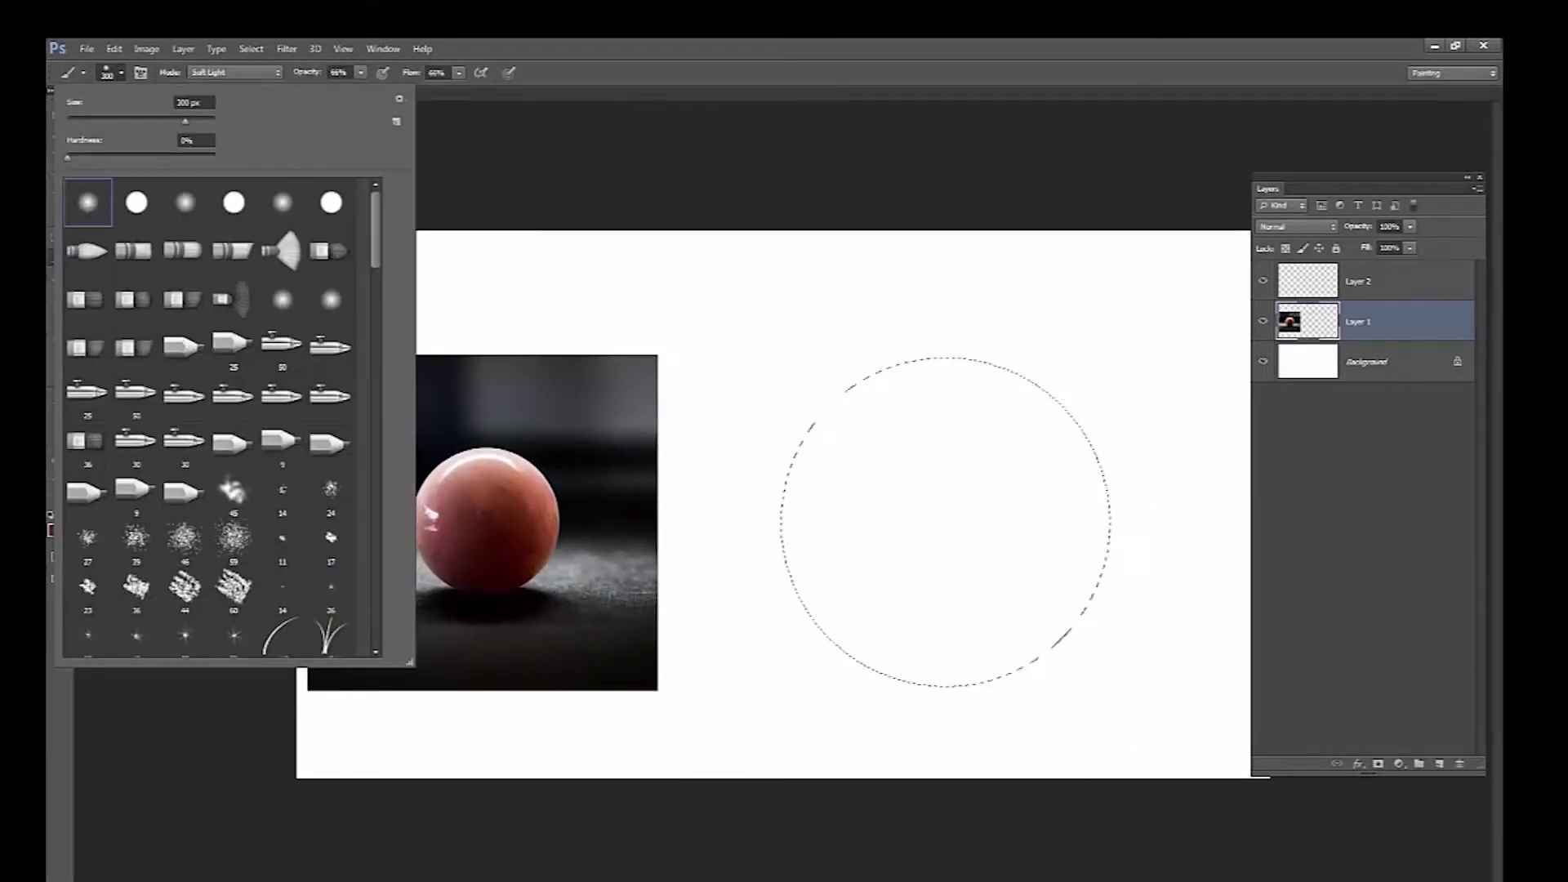
pyautogui.click(140, 73)
pyautogui.moveTo(85, 453); pyautogui.dragTo(433, 336)
pyautogui.click(383, 48)
pyautogui.click(403, 164)
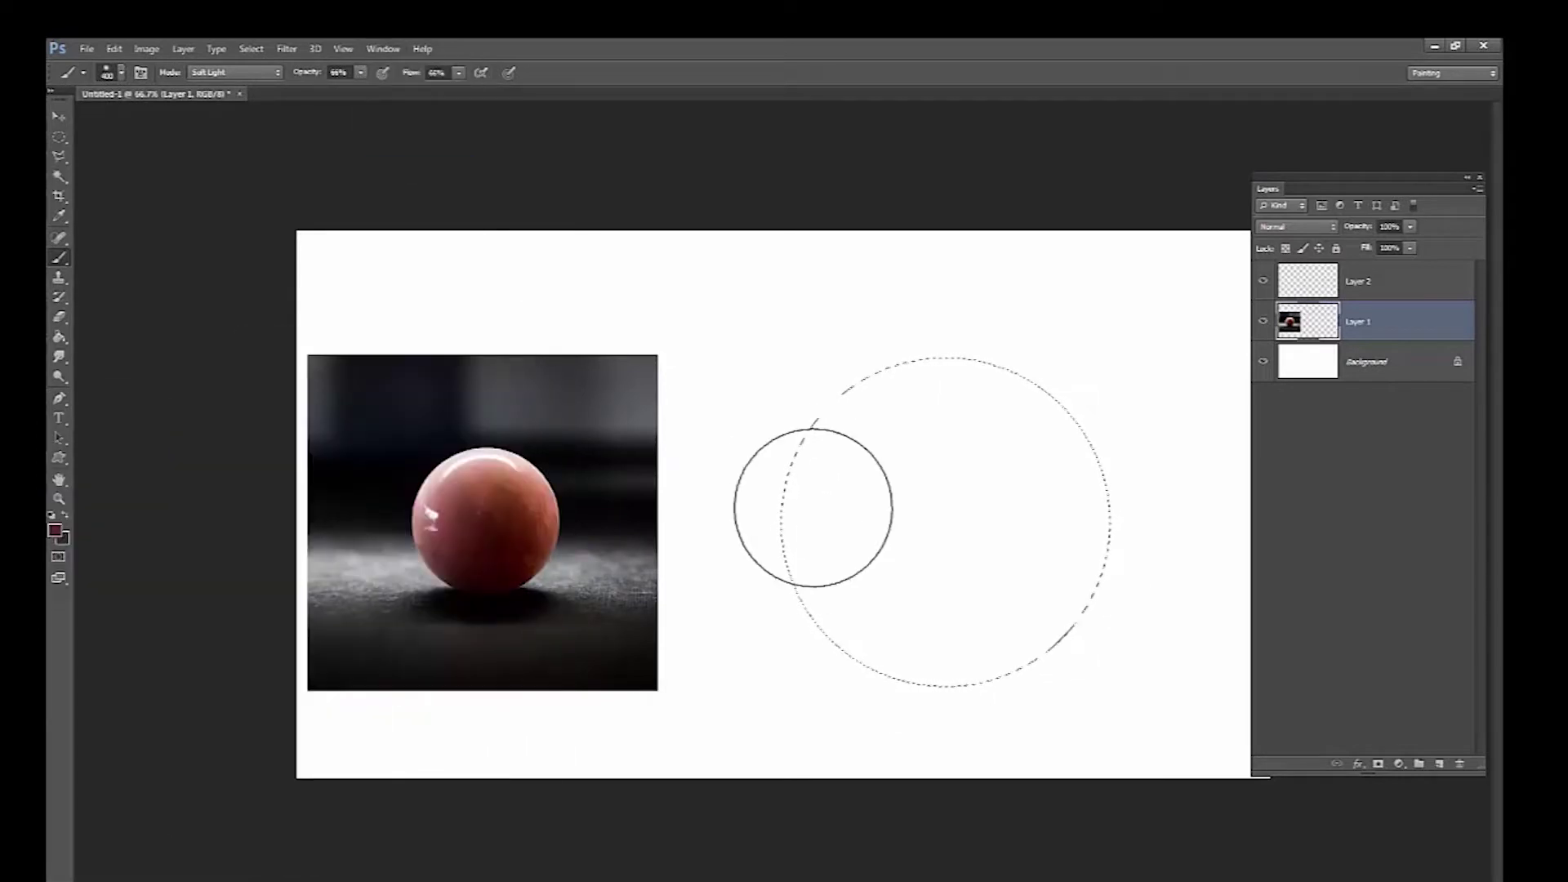
# - Paint a broad soft stroke in the upper part of the circle and a thin stroke below it with a smaller brush
pyautogui.click(106, 72)
pyautogui.moveTo(857, 400); pyautogui.dragTo(990, 455)
pyautogui.click(120, 73)
pyautogui.moveTo(160, 122); pyautogui.dragTo(110, 123)
pyautogui.moveTo(886, 564); pyautogui.dragTo(945, 600)
# - Enlarge the brush again and cover the whole circular selection with dark red paint
pyautogui.click(120, 73)
pyautogui.moveTo(111, 123); pyautogui.dragTo(193, 124)
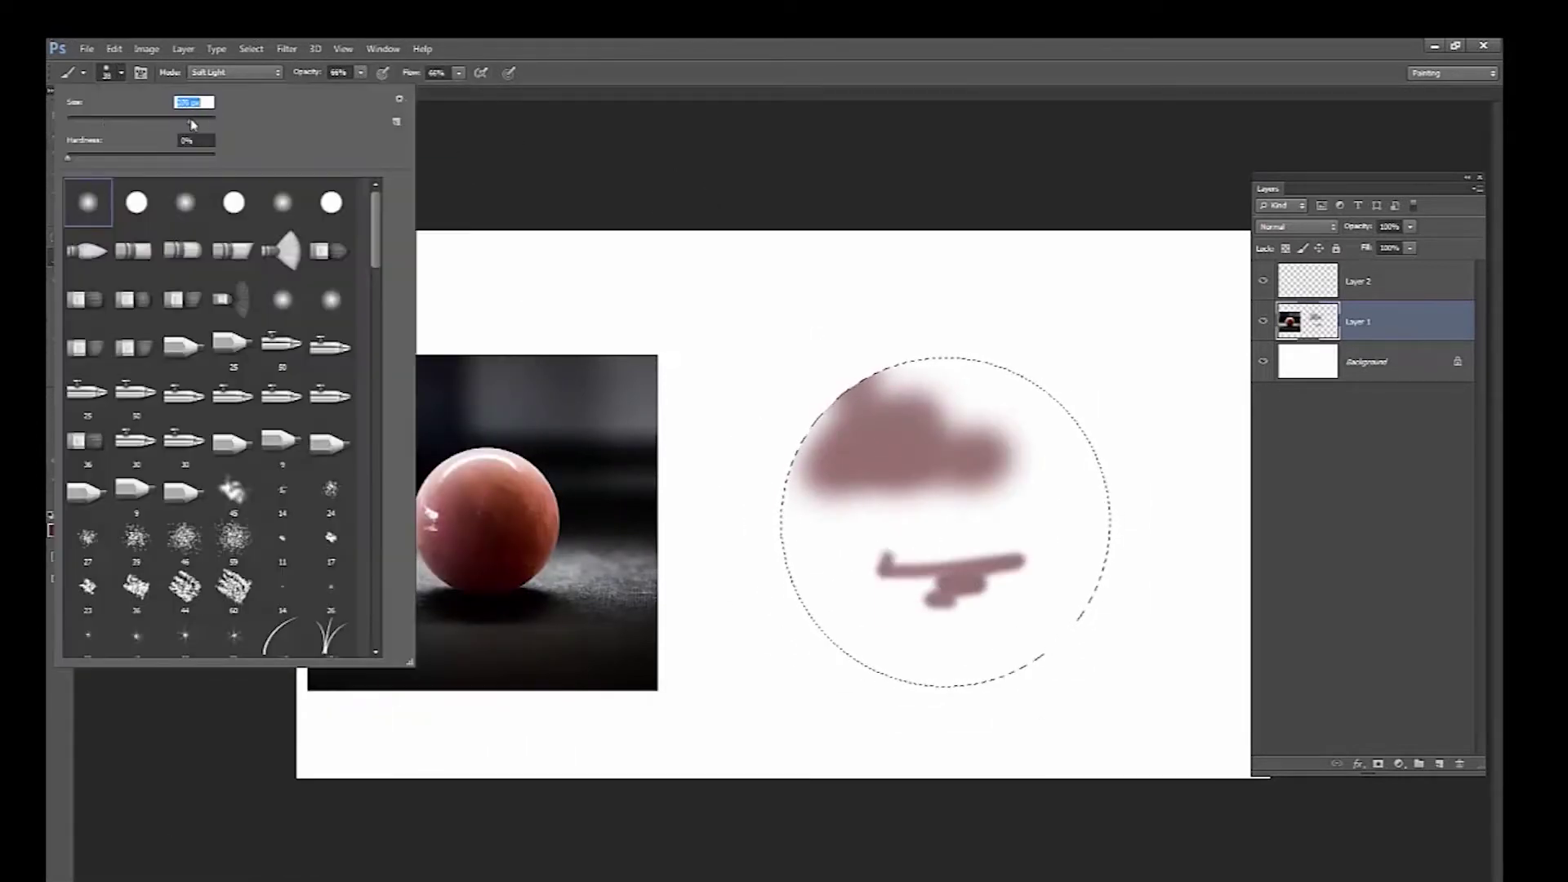
pyautogui.moveTo(736, 347)
pyautogui.mouseDown()
pyautogui.moveTo(973, 474)
pyautogui.moveTo(918, 455)
pyautogui.moveTo(1020, 571)
pyautogui.mouseUp()
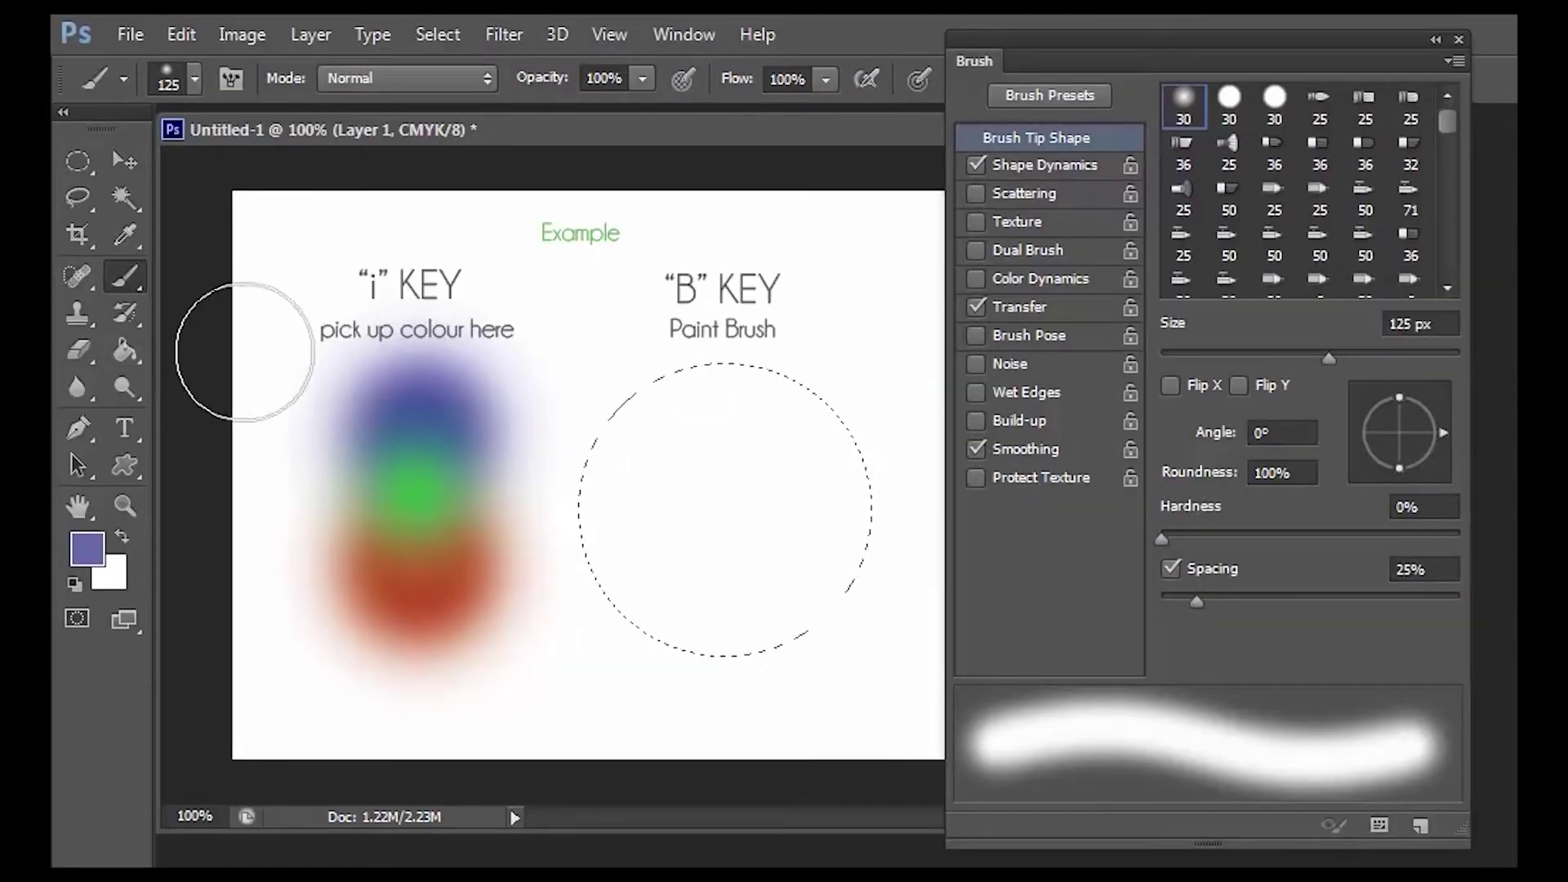
# - In the CMYK example document, sample the blue spot and brush it across the top of the circular selection
pyautogui.click(140, 242)
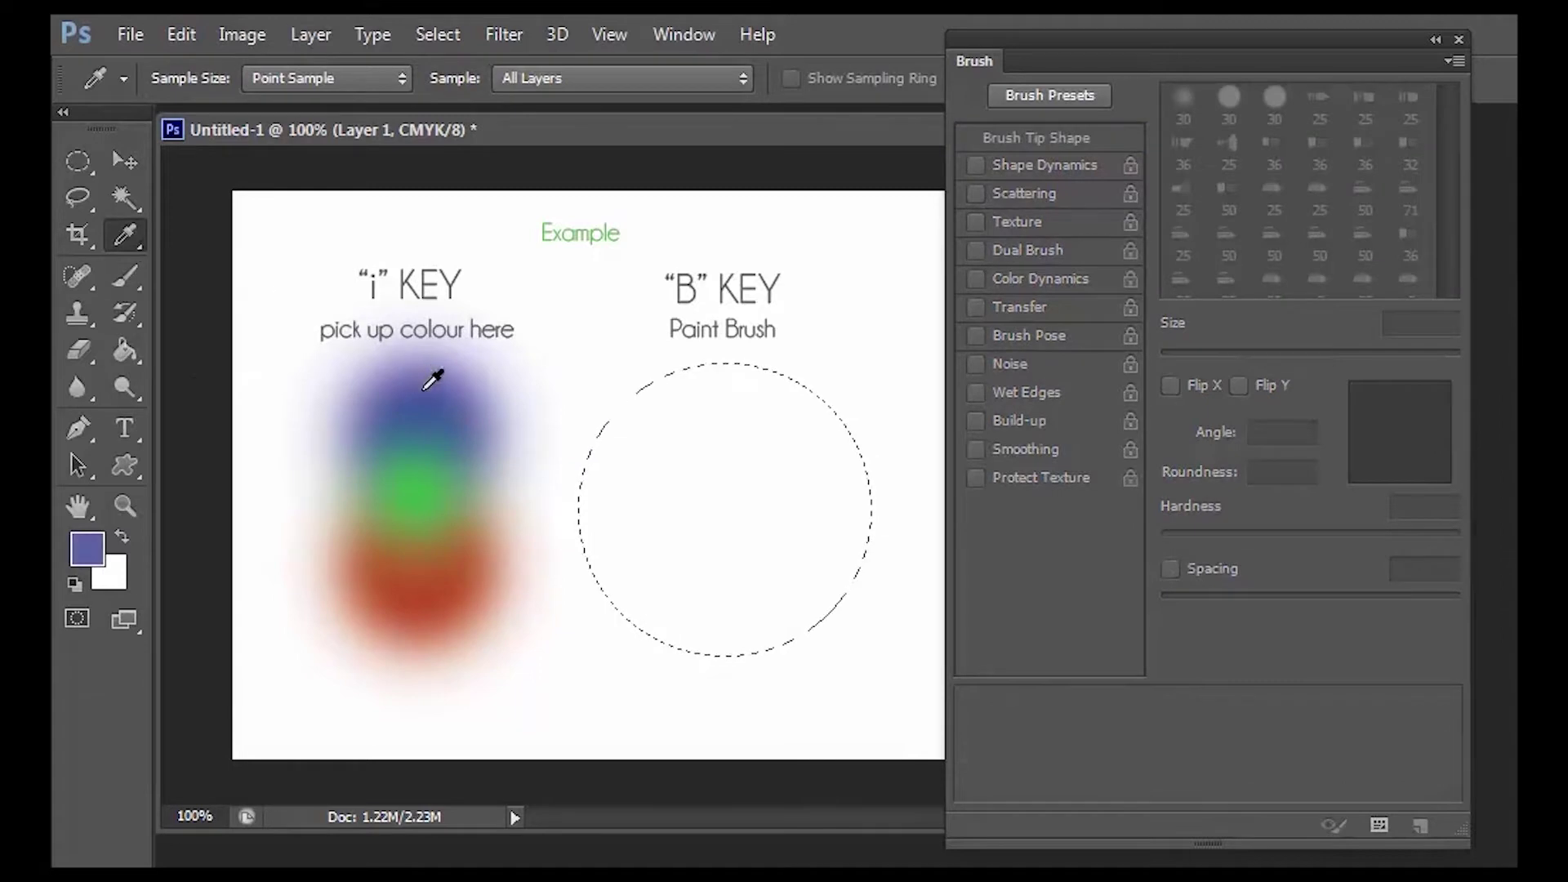
pyautogui.click(127, 276)
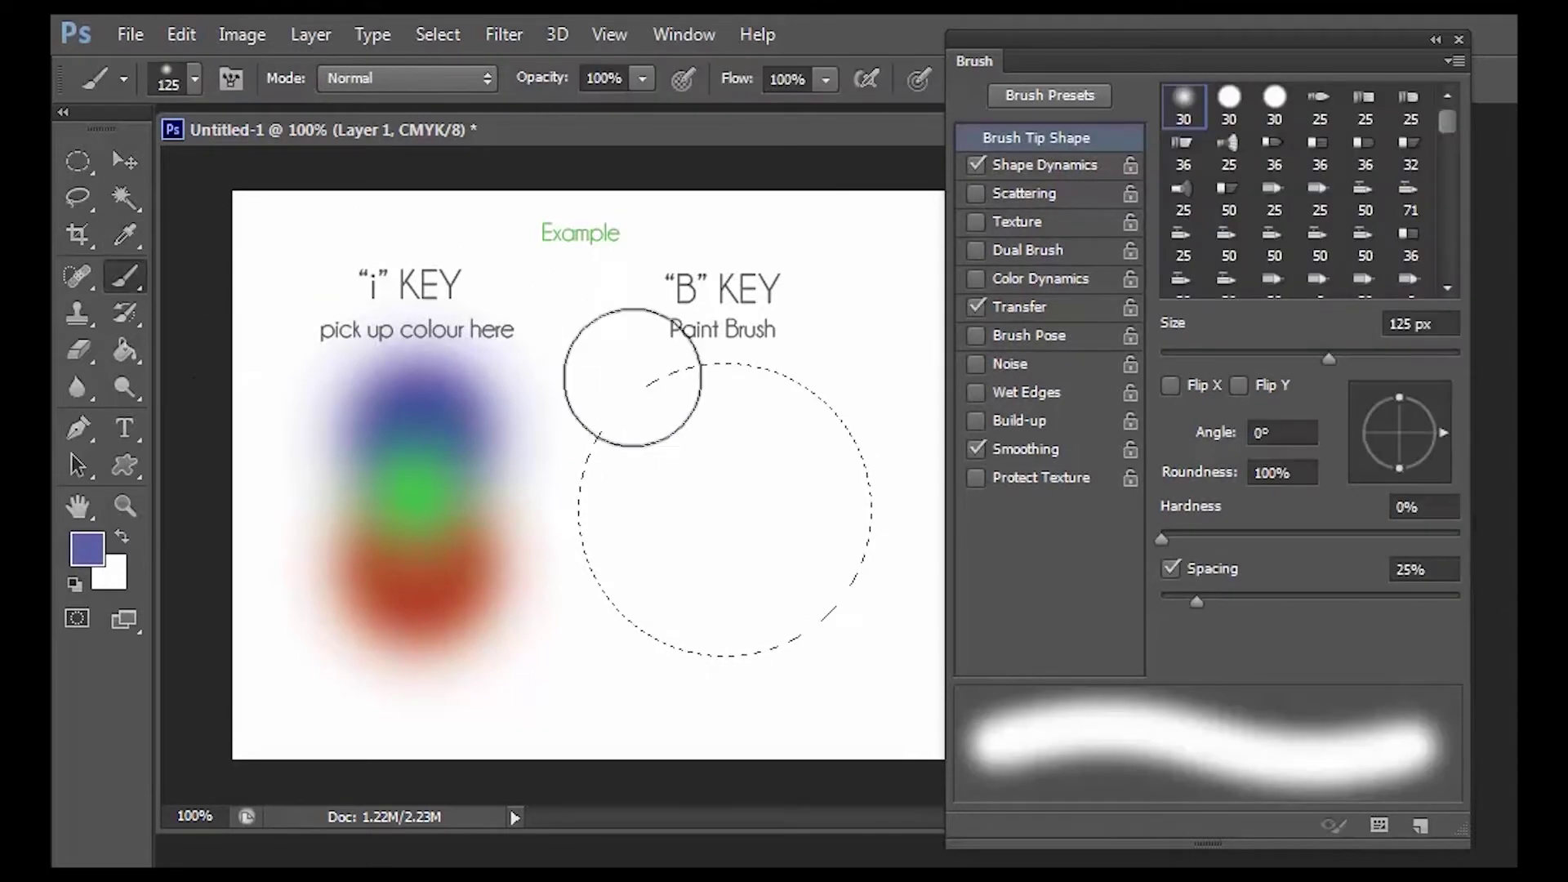
pyautogui.moveTo(609, 387); pyautogui.dragTo(892, 368)
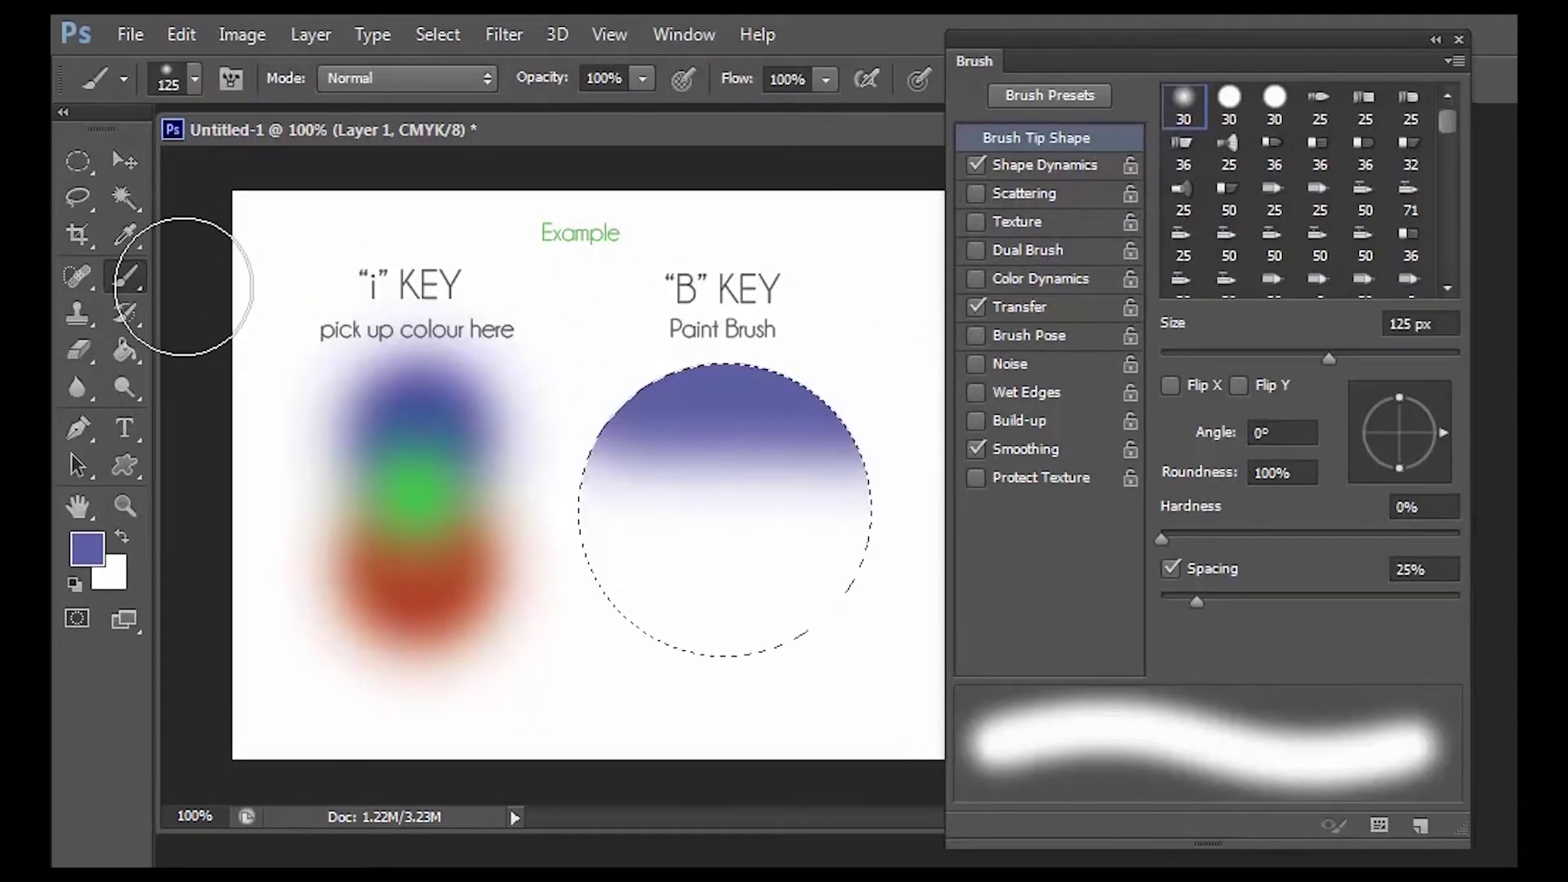
# - Sample the teal between the blue and green spots and brush it across the middle of the circle
pyautogui.click(127, 236)
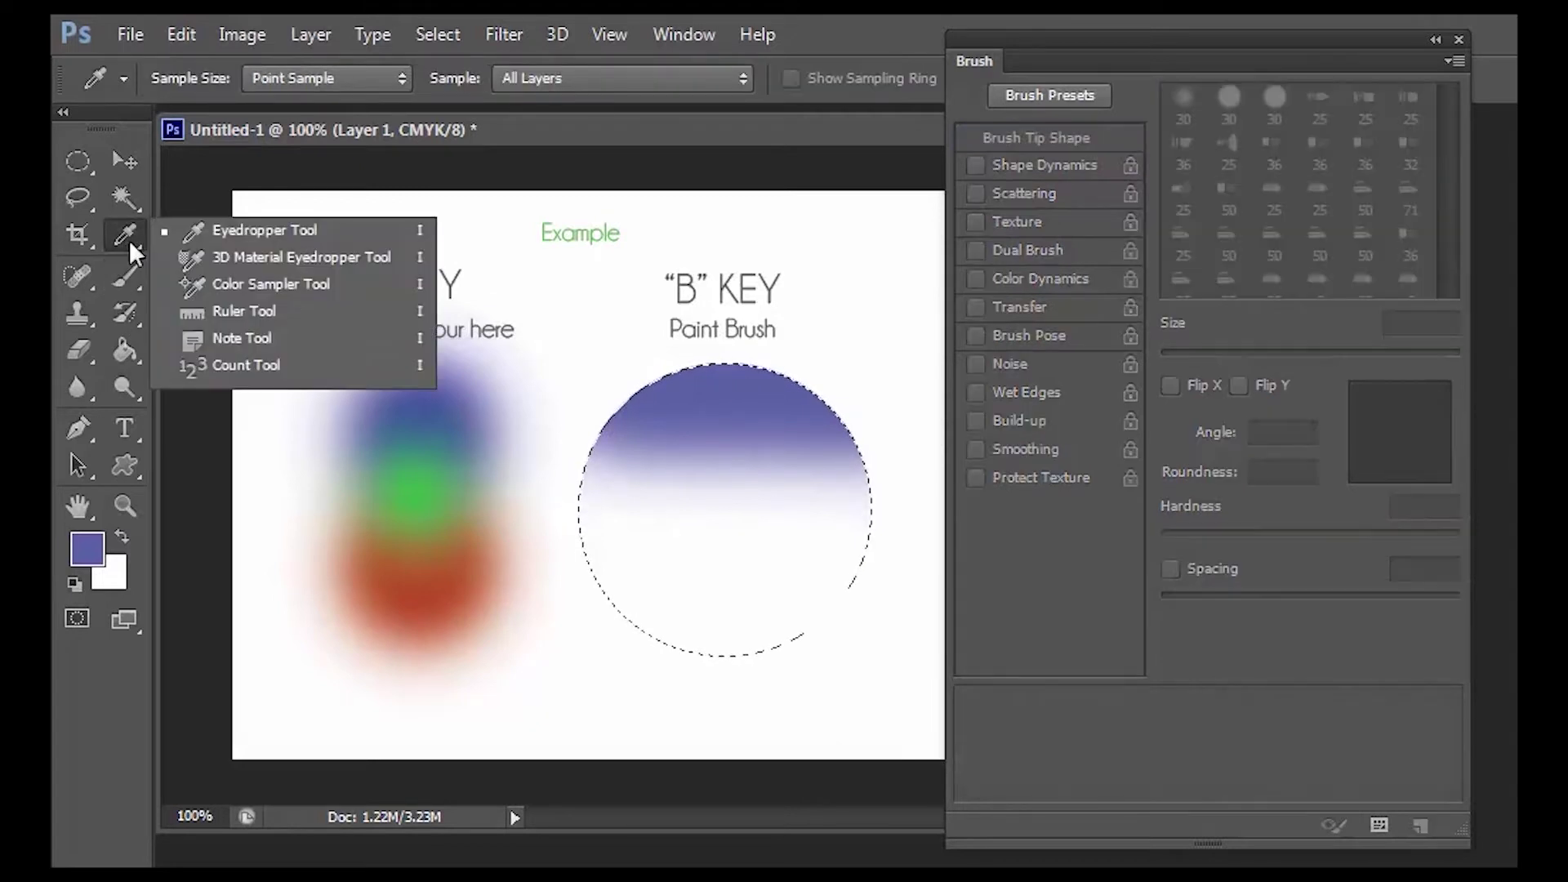
pyautogui.click(414, 457)
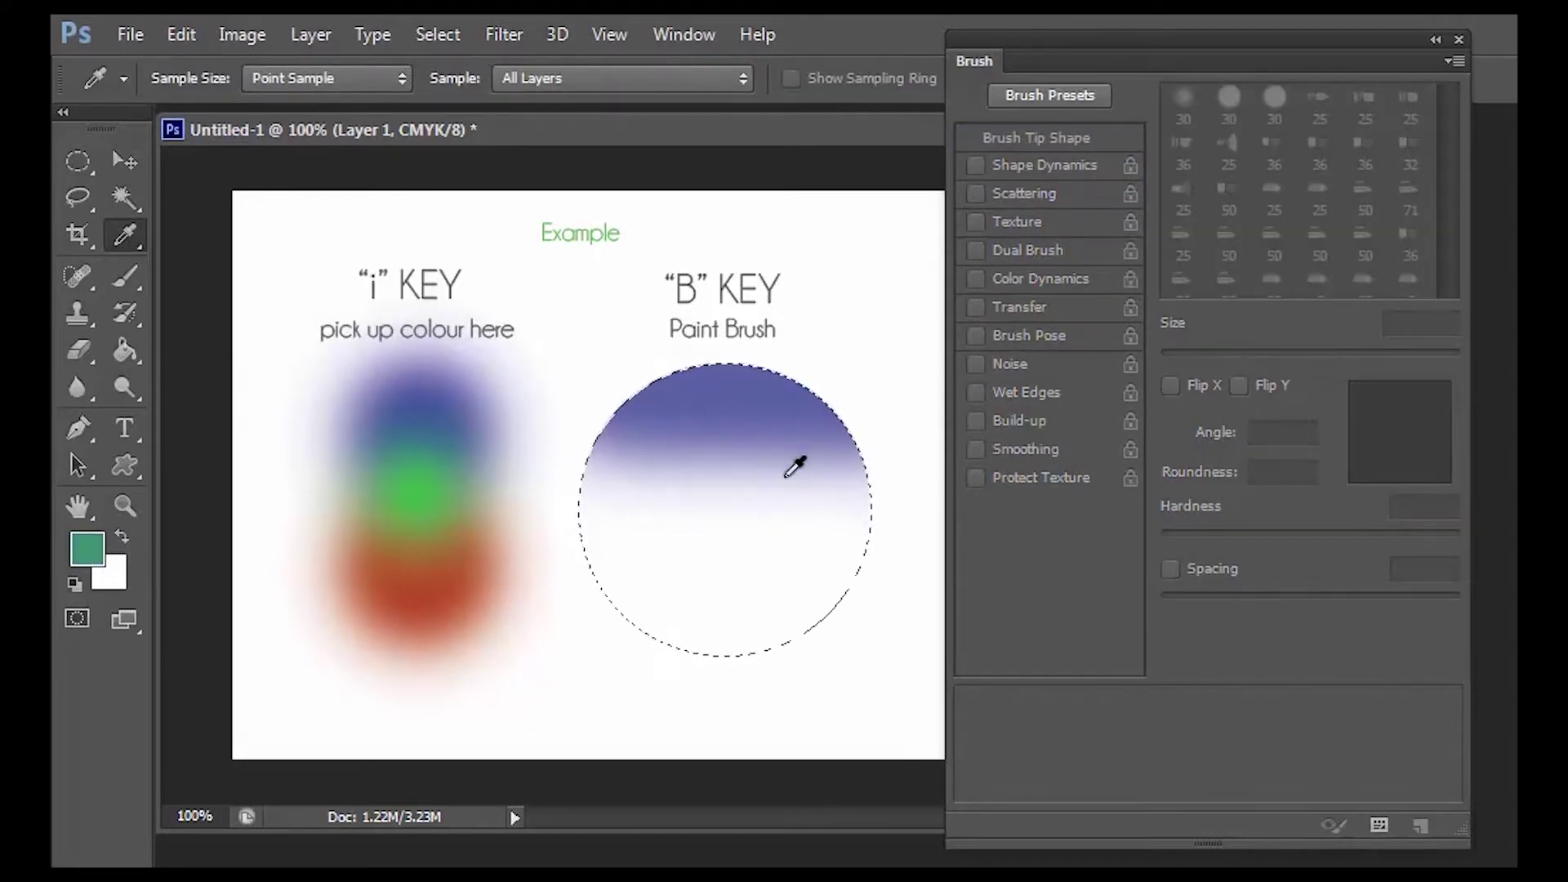
pyautogui.click(125, 277)
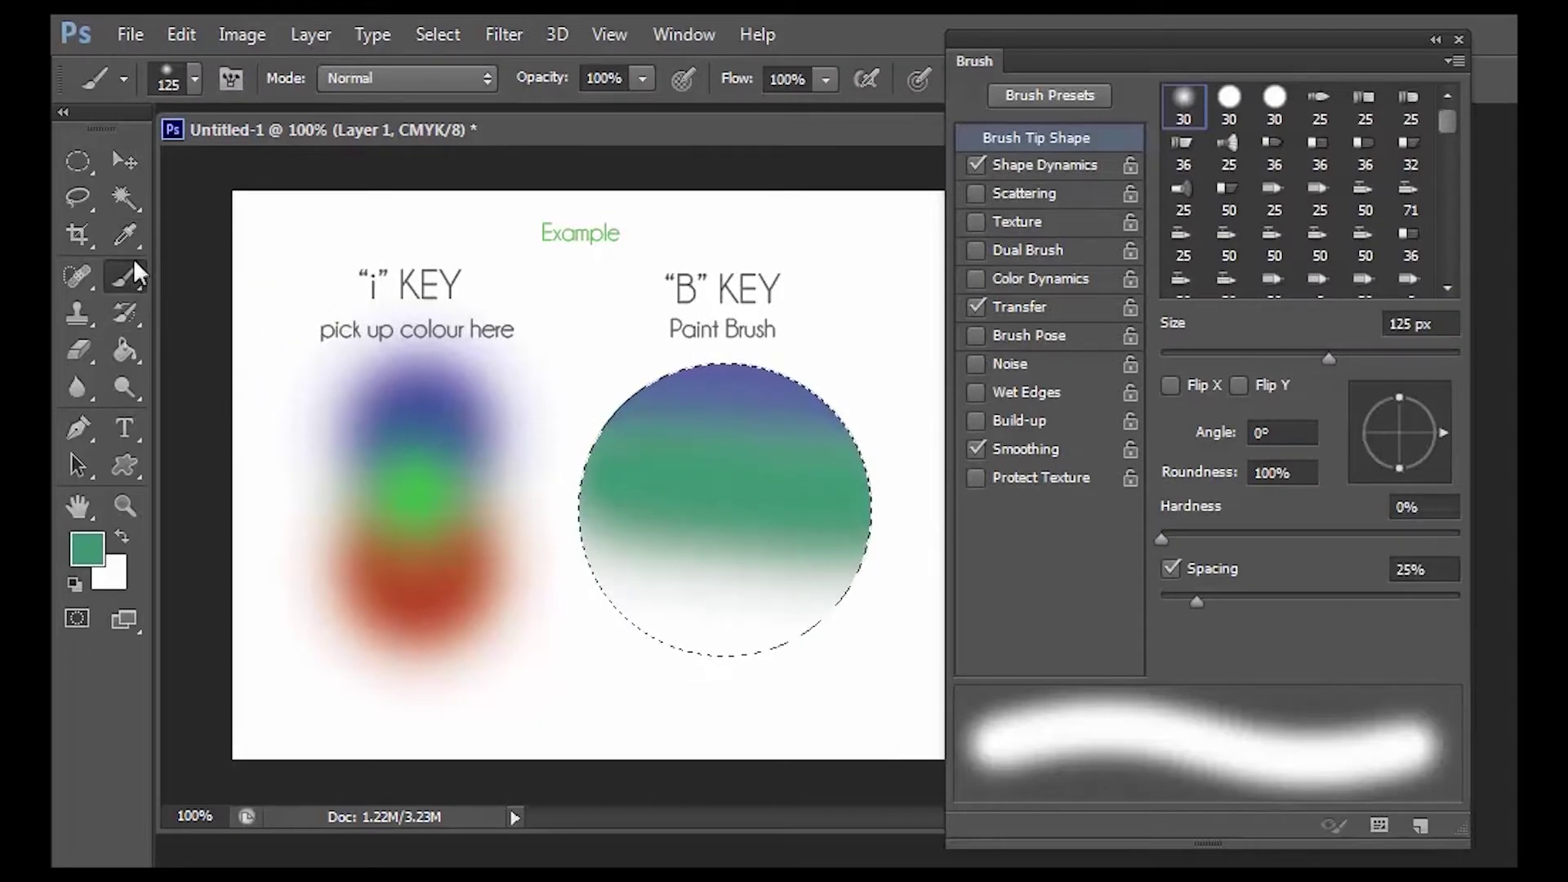
# - Sample the orange-brown from the lower colour spot and brush it across the bottom of the circle
pyautogui.click(125, 236)
pyautogui.click(411, 563)
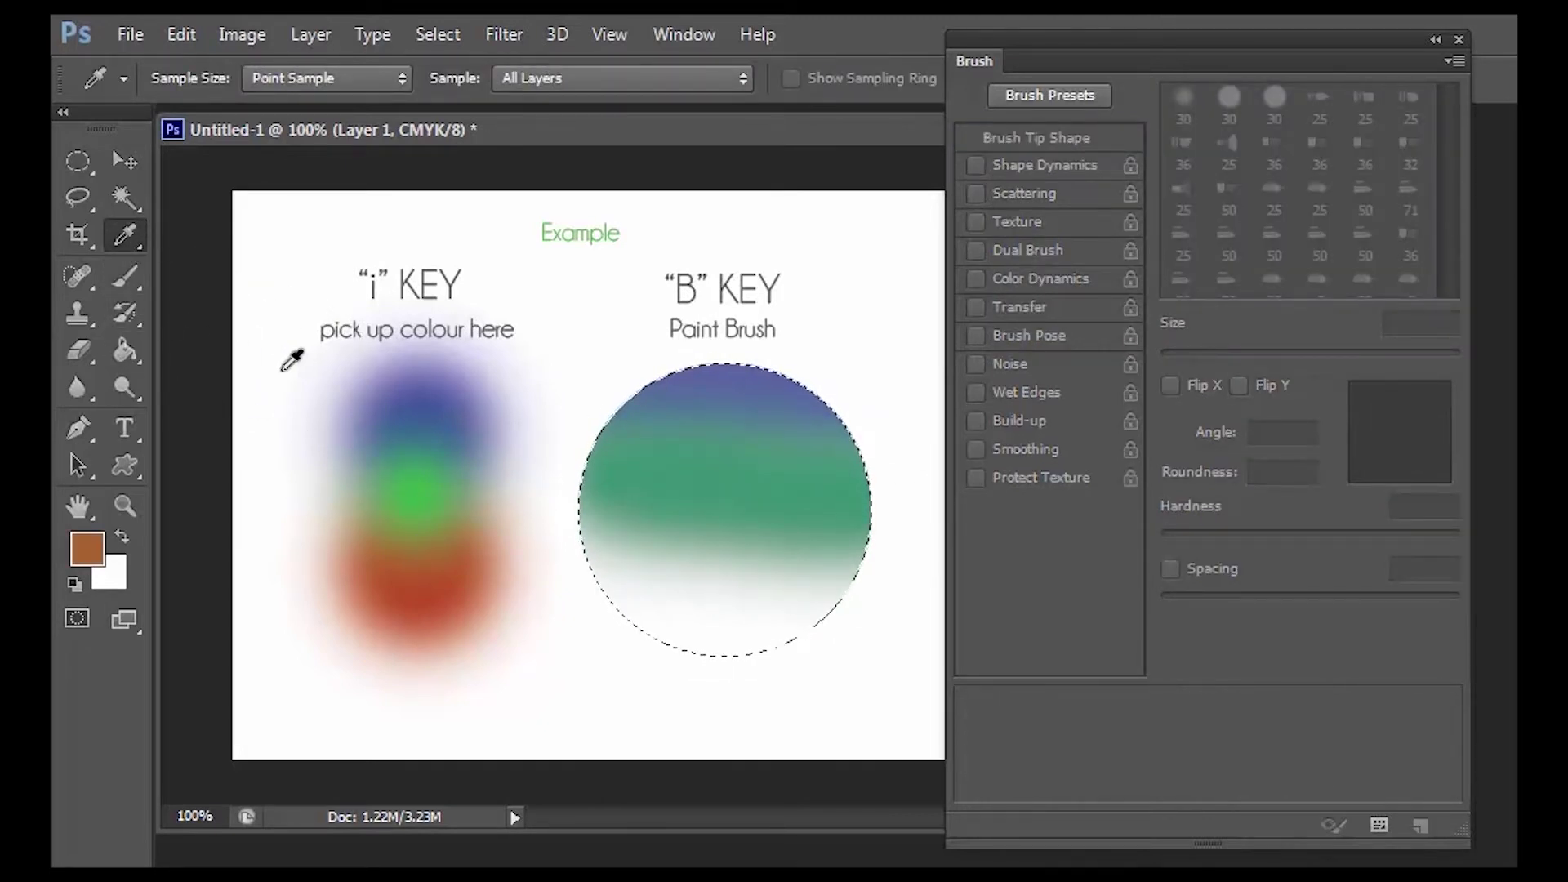
pyautogui.click(128, 277)
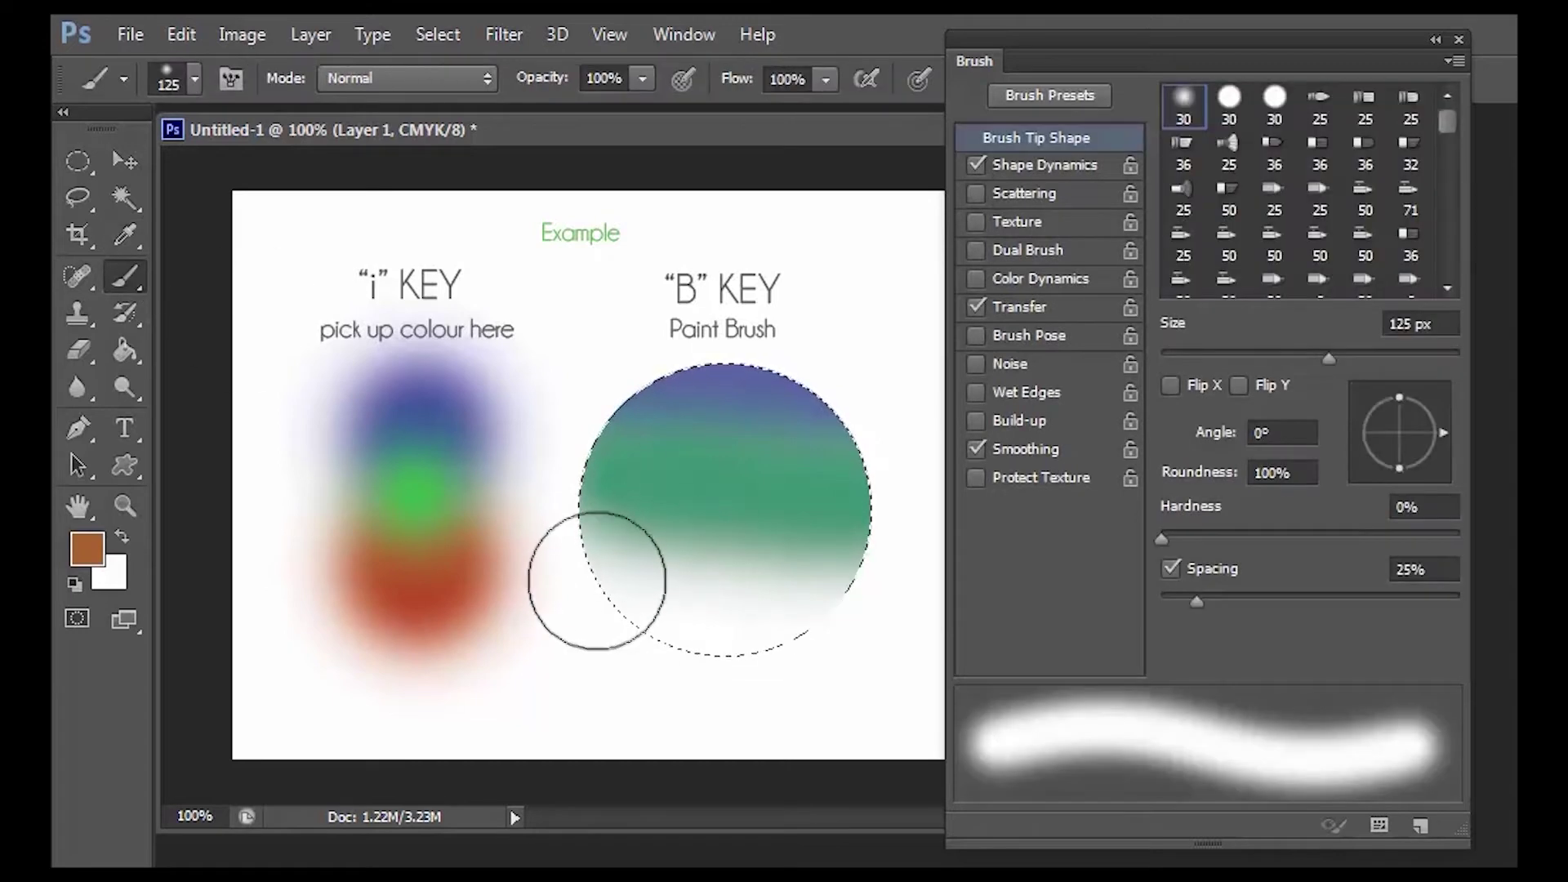
pyautogui.moveTo(817, 610); pyautogui.dragTo(903, 617)
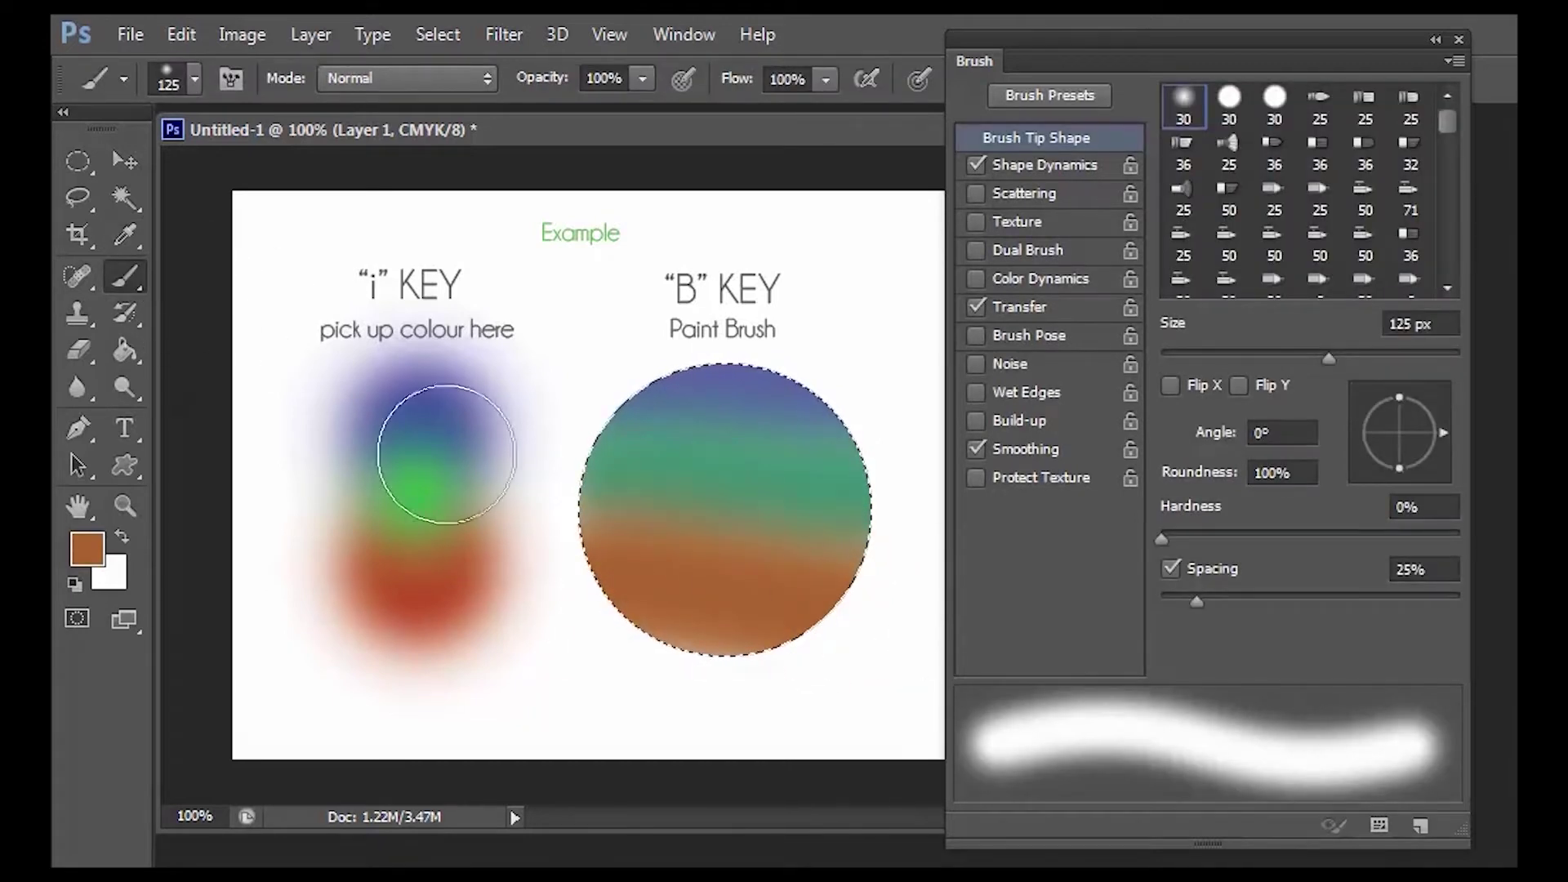
# - Sample the red from the lower part of the colour spots and return to the Brush tool
pyautogui.click(127, 236)
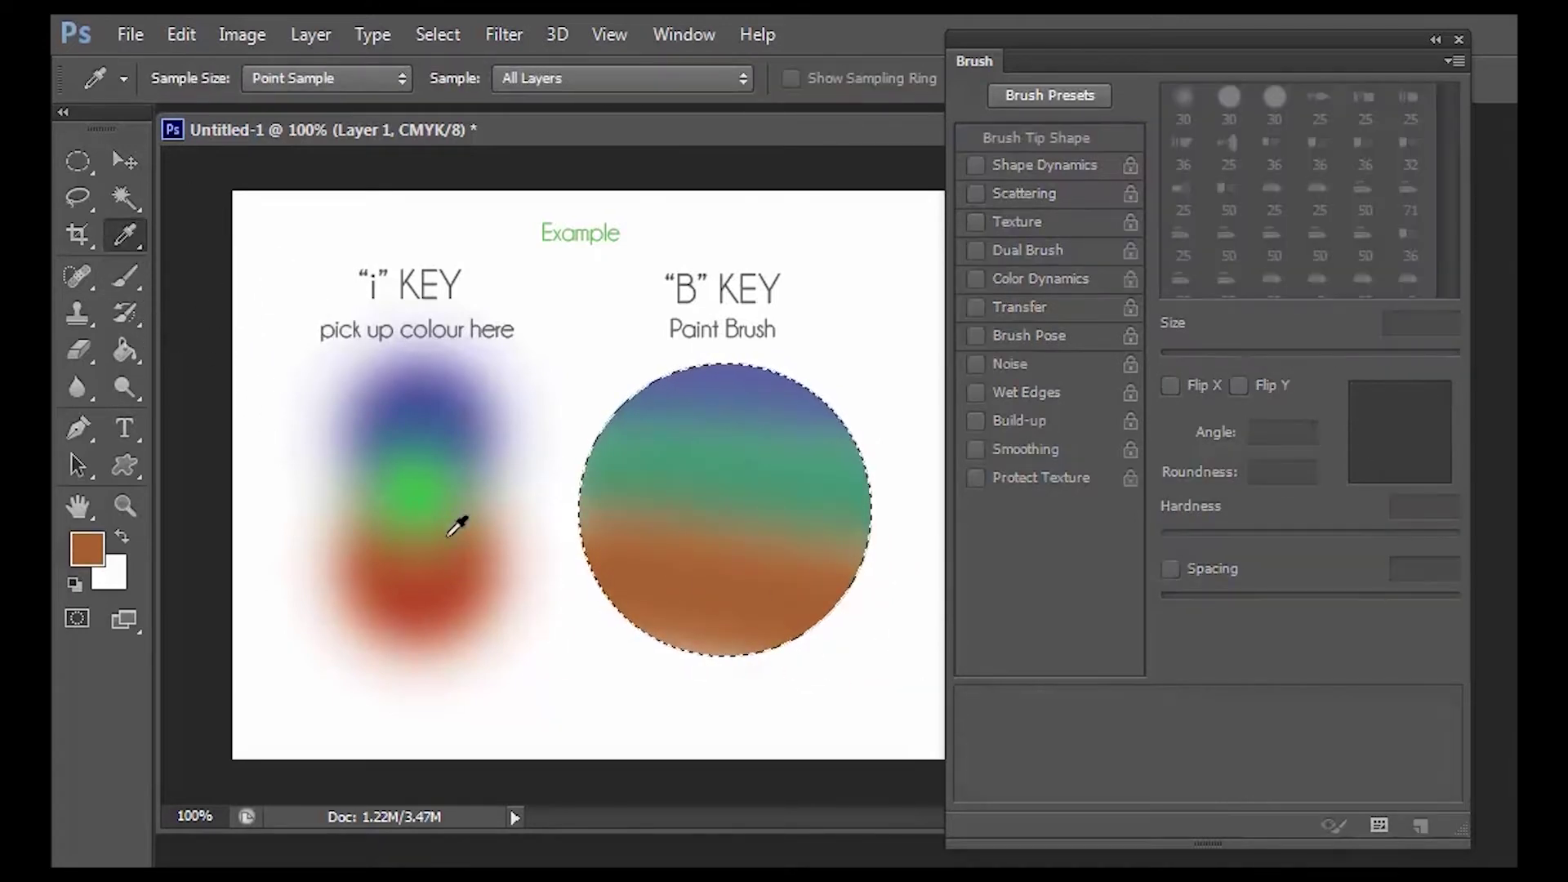
pyautogui.click(425, 599)
pyautogui.press('b')
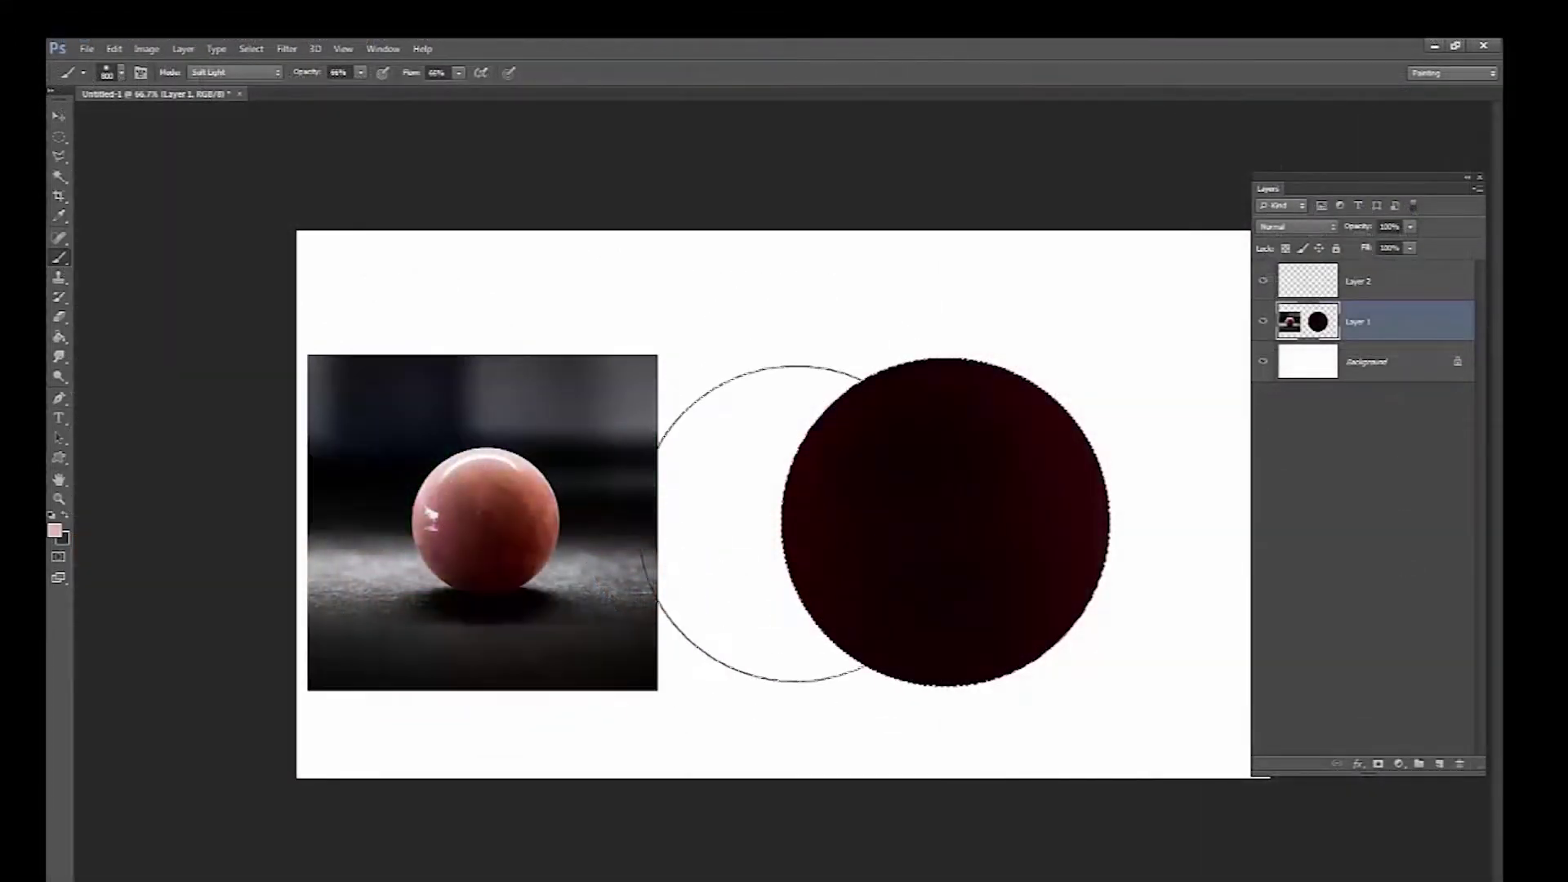
# - Brush light pink in Soft Light mode along the left side of the dark red circle beside the marble photo
pyautogui.moveTo(796, 522)
pyautogui.mouseDown()
pyautogui.moveTo(874, 403)
pyautogui.moveTo(841, 392)
pyautogui.moveTo(752, 580)
pyautogui.moveTo(744, 532)
pyautogui.mouseUp()
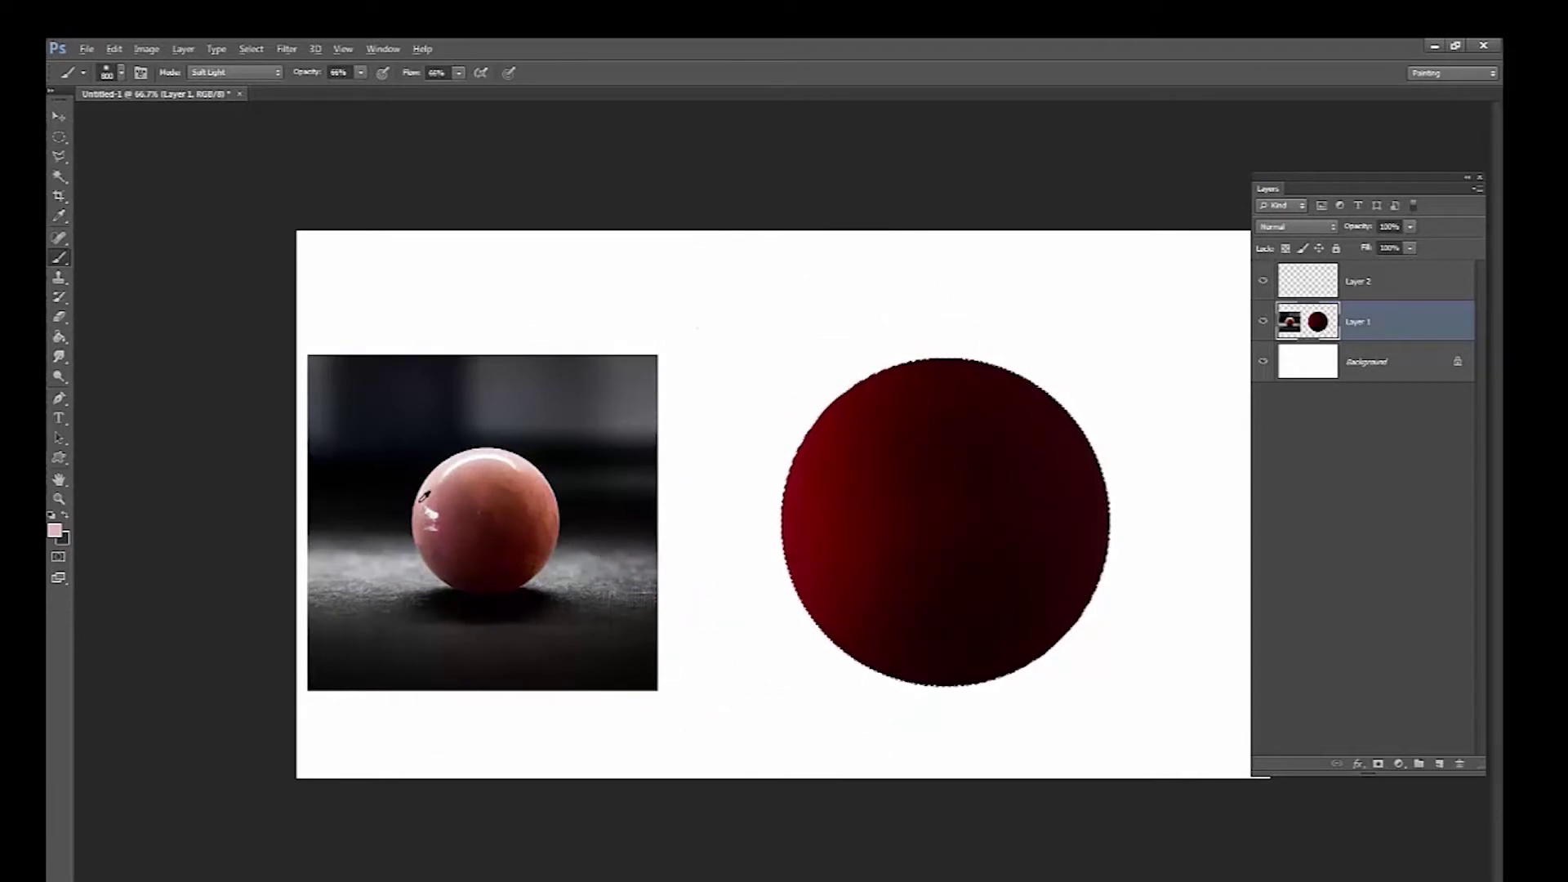
# - Switch the brush blending mode to Normal and paint light pink along the left side of the dark red sphere
pyautogui.moveTo(669, 436)
pyautogui.mouseDown()
pyautogui.moveTo(711, 514)
pyautogui.moveTo(752, 462)
pyautogui.moveTo(766, 499)
pyautogui.mouseUp()
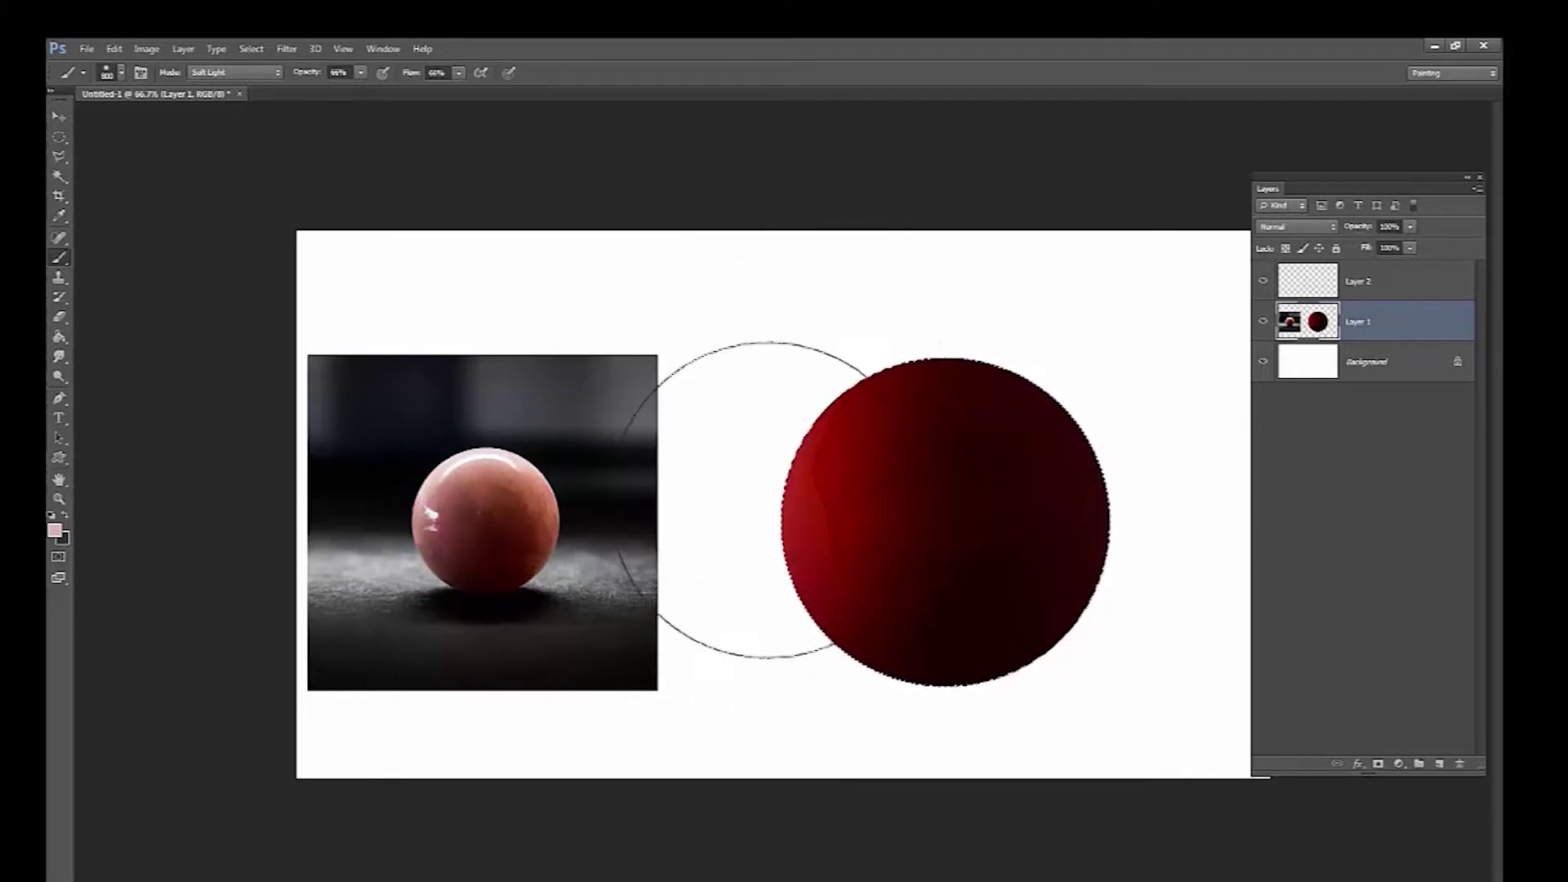
pyautogui.click(235, 72)
pyautogui.click(211, 88)
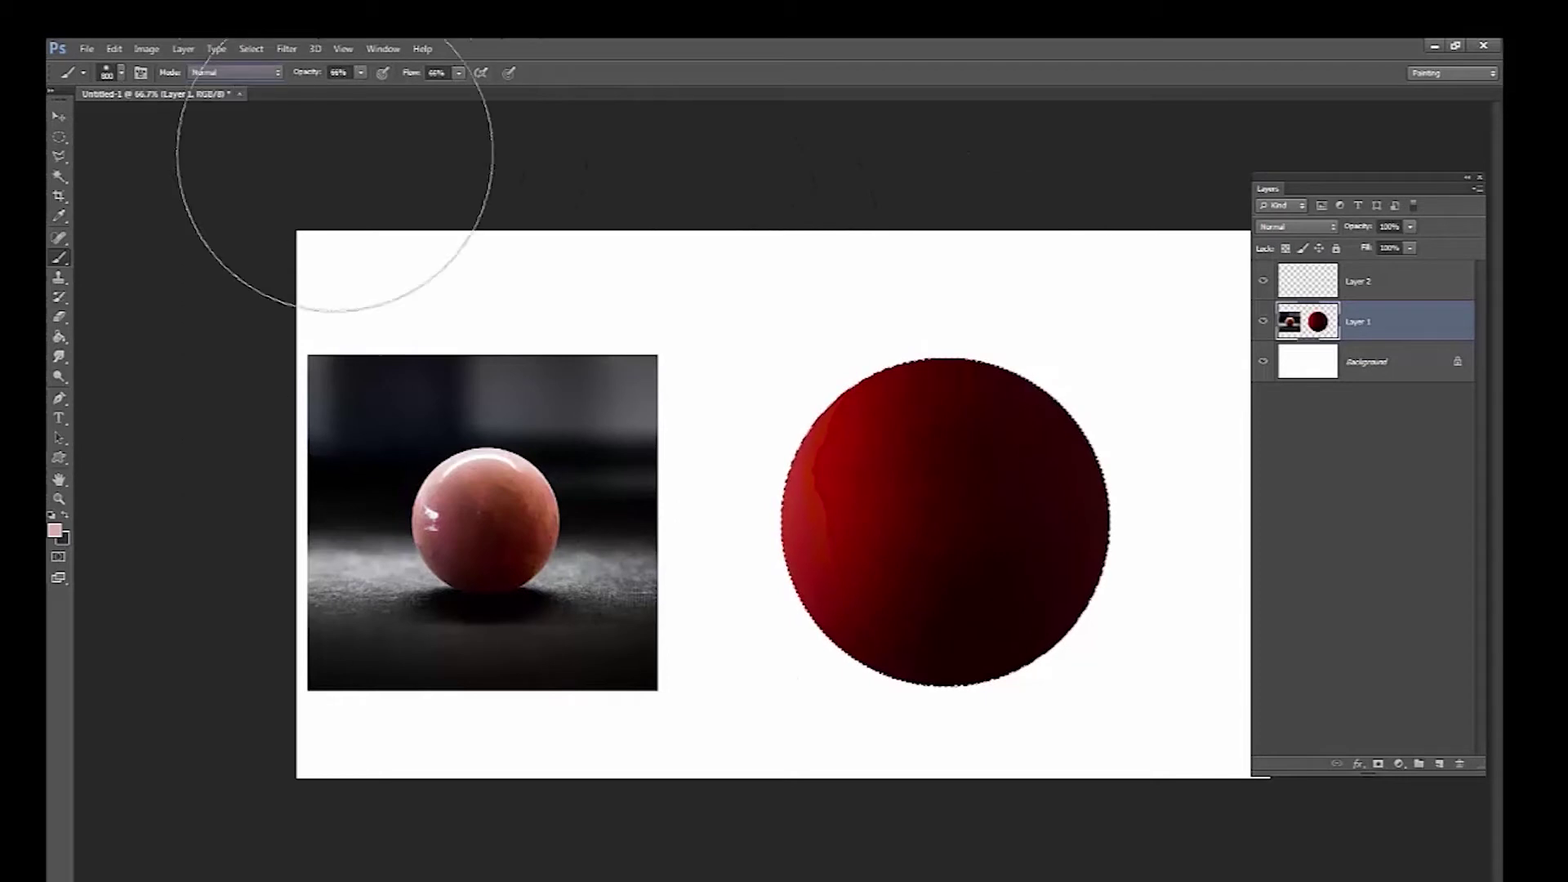
pyautogui.moveTo(735, 577)
pyautogui.mouseDown()
pyautogui.moveTo(811, 336)
pyautogui.moveTo(857, 438)
pyautogui.mouseUp()
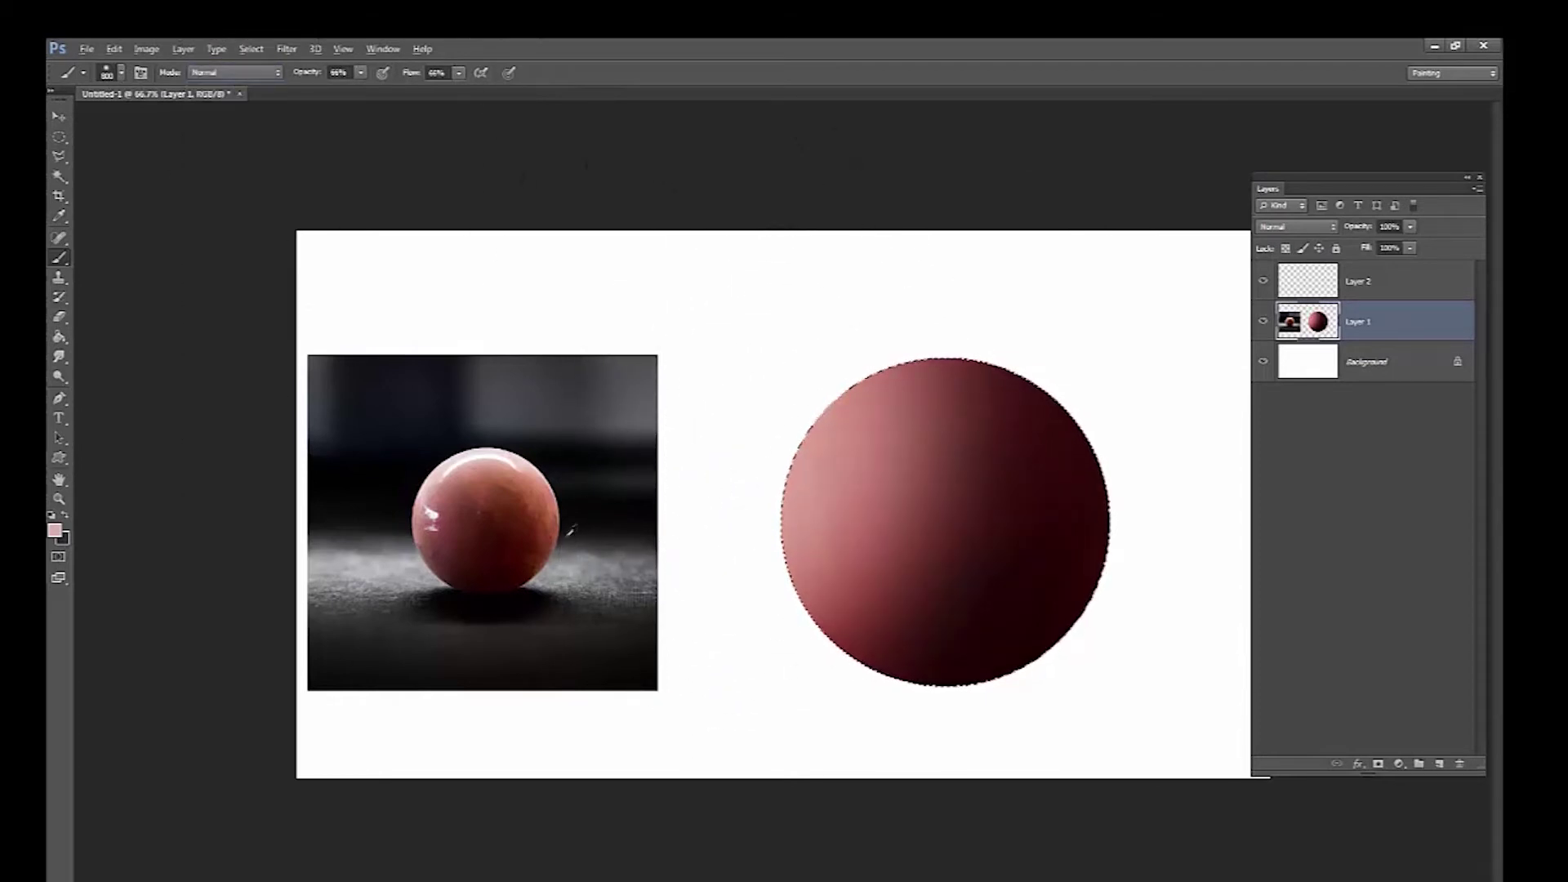
# - Brush dark red-brown sampled from the marble along the sphere's bottom, and sampled salmon pink along its upper-right edge
pyautogui.moveTo(570, 531)
pyautogui.mouseDown()
pyautogui.moveTo(752, 392)
pyautogui.moveTo(735, 629)
pyautogui.mouseUp()
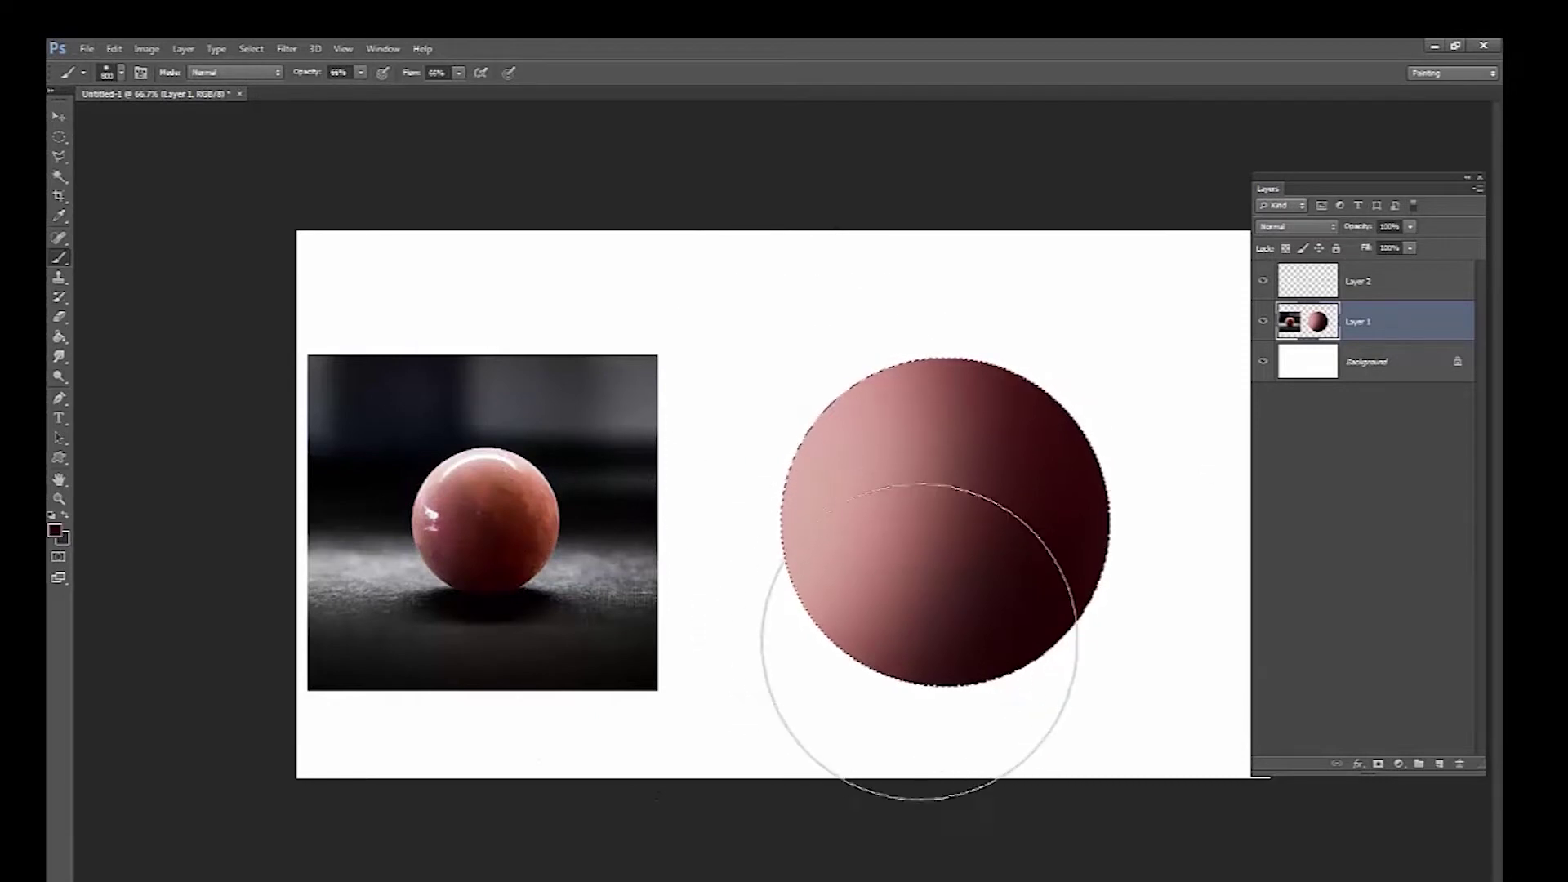
pyautogui.moveTo(917, 641)
pyautogui.mouseDown()
pyautogui.moveTo(1032, 657)
pyautogui.moveTo(918, 729)
pyautogui.mouseUp()
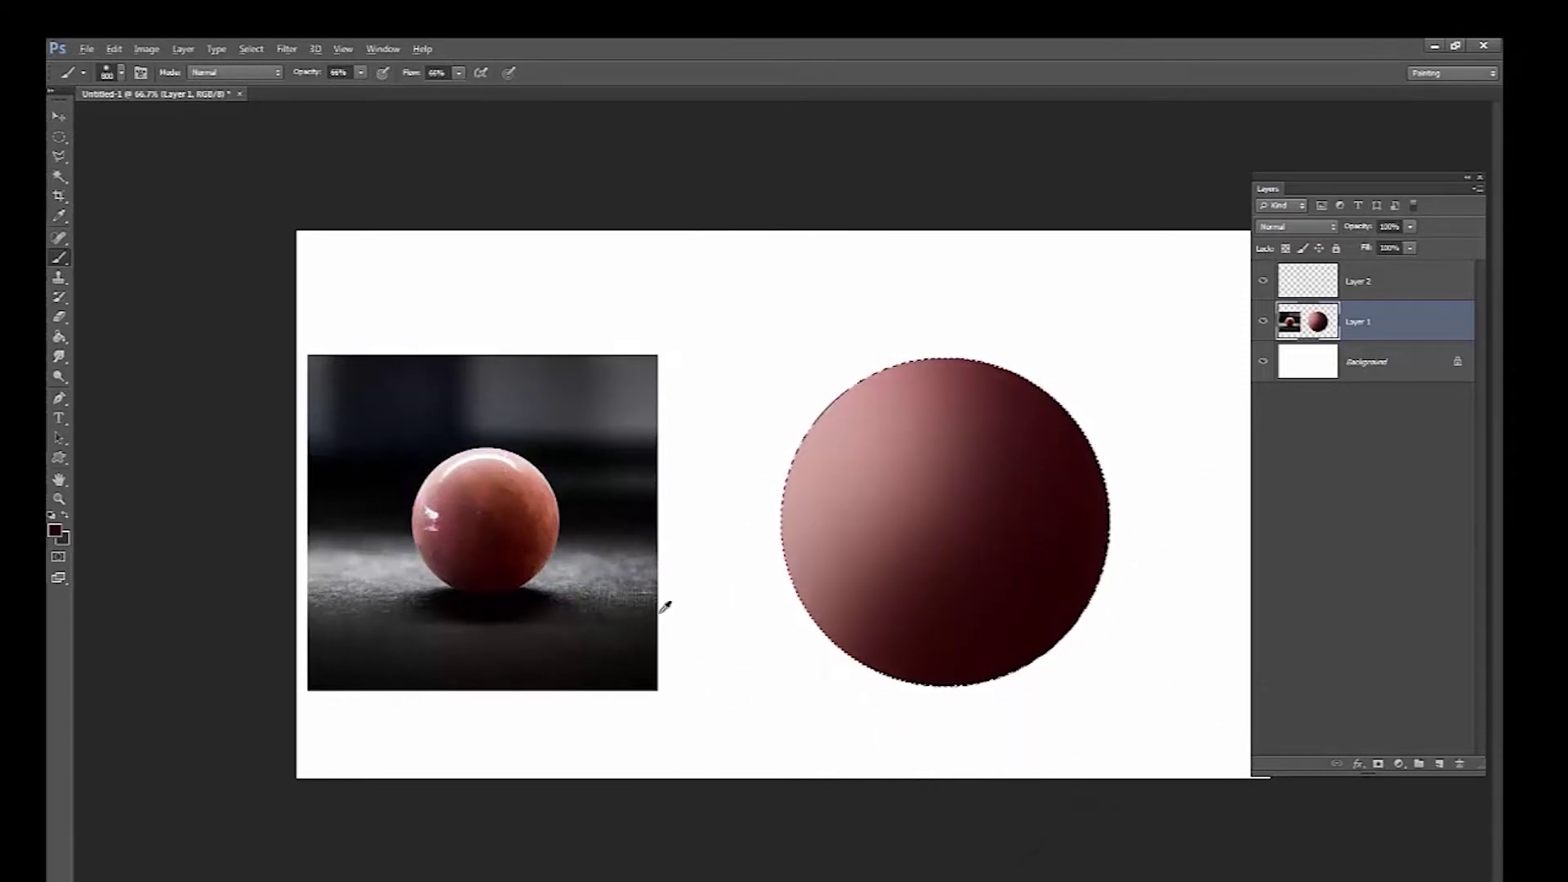
pyautogui.keyDown('alt'); pyautogui.click(547, 482); pyautogui.keyUp('alt')
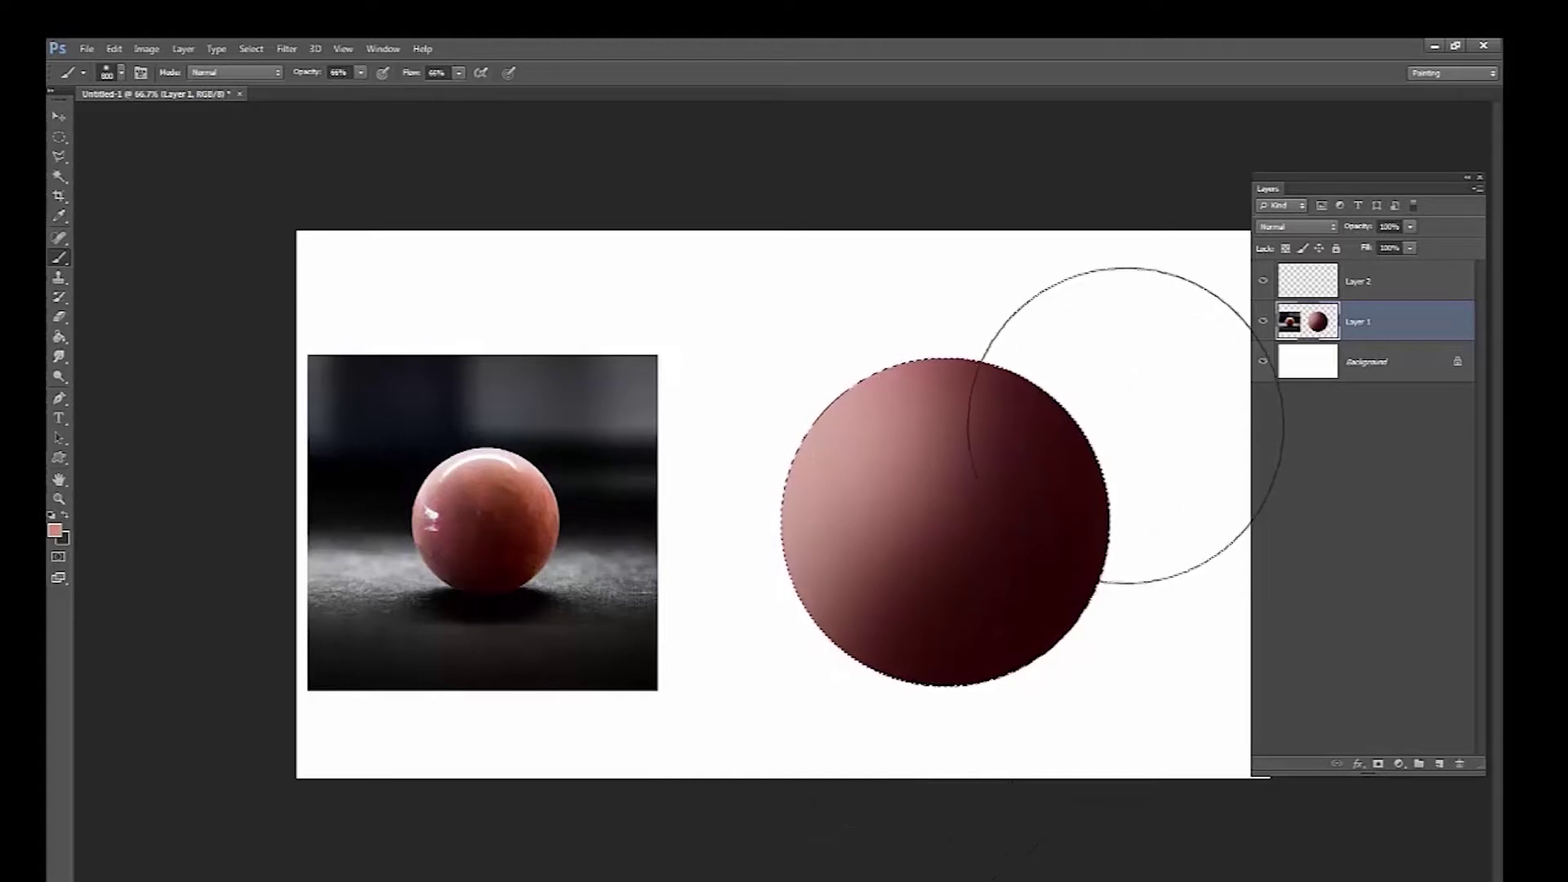
pyautogui.moveTo(1119, 420)
pyautogui.mouseDown()
pyautogui.moveTo(1182, 533)
pyautogui.moveTo(1156, 347)
pyautogui.moveTo(1191, 371)
pyautogui.mouseUp()
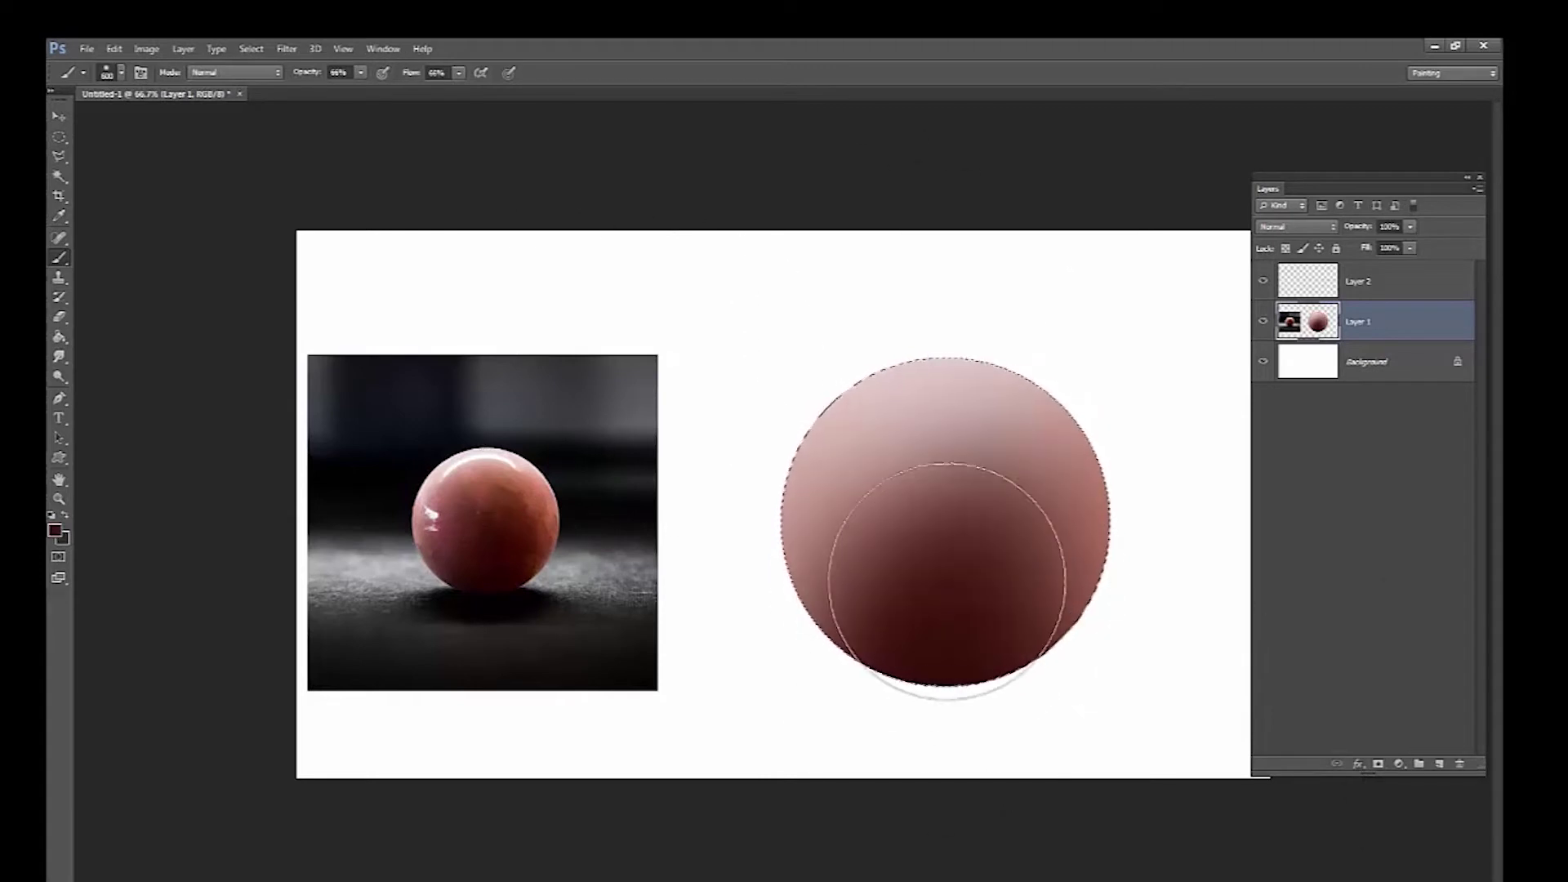
# - Enlarge the brush and dab dark red-brown over the centre of the sphere
pyautogui.press(']')
pyautogui.press(']')
pyautogui.click(959, 530)
pyautogui.keyDown('alt'); pyautogui.click(945, 556); pyautogui.keyUp('alt')
pyautogui.press('[')
pyautogui.press('[')
pyautogui.press('[')
pyautogui.click(944, 536)
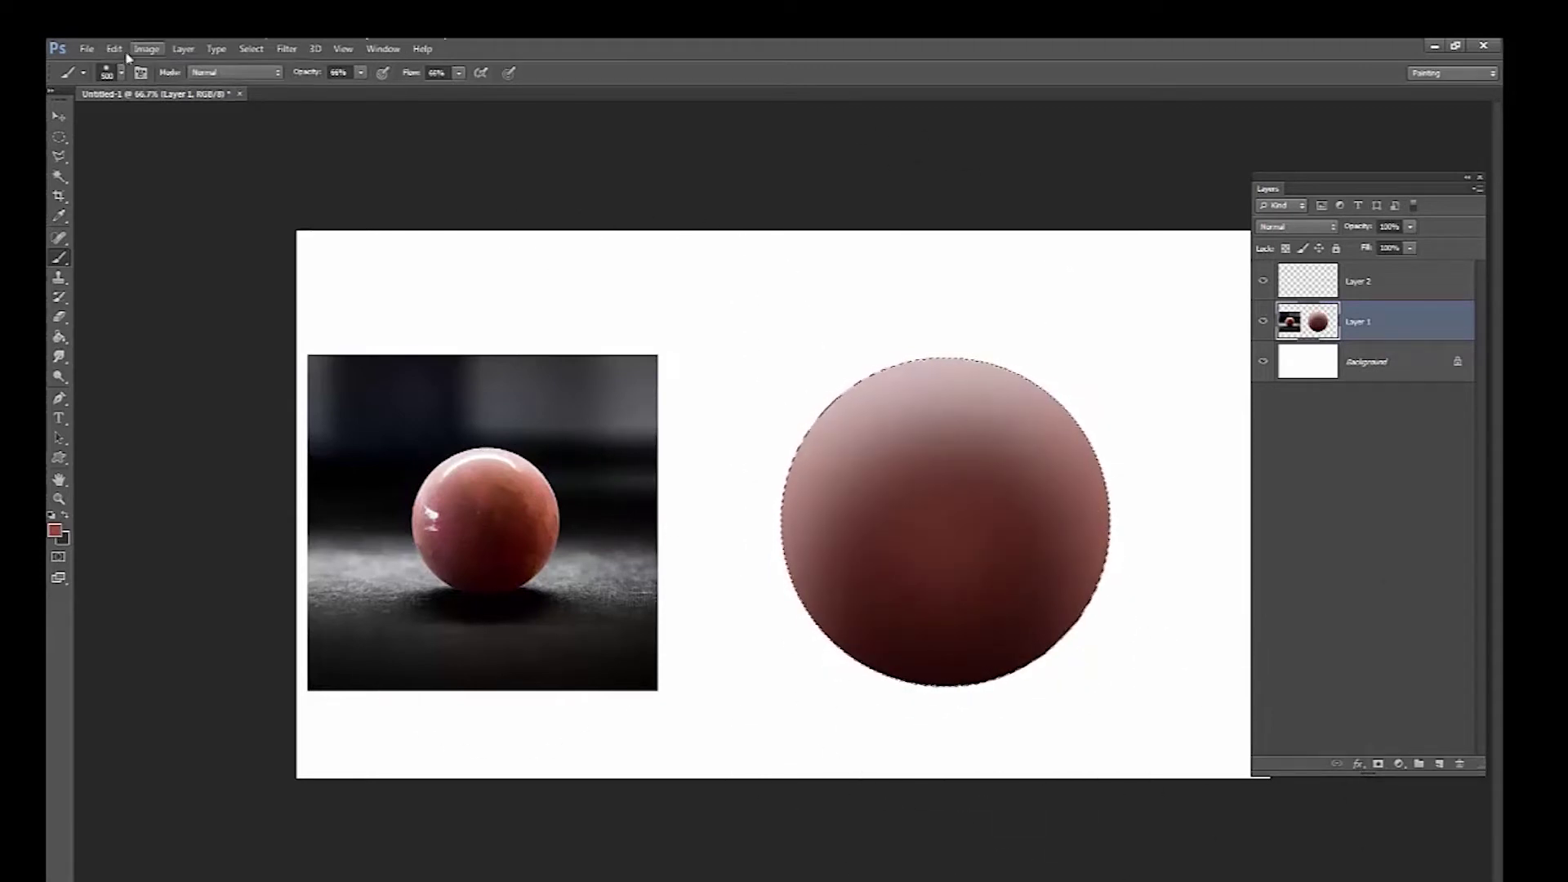
pyautogui.hotkey('ctrl', 'z')
# - Sample white, set the brush opacity to 22% and its size to 300, and add a soft white glow to the sphere's left edge
pyautogui.press(']')
pyautogui.press(']')
pyautogui.press(']')
pyautogui.keyDown('alt'); pyautogui.click(941, 326); pyautogui.keyUp('alt')
pyautogui.press('2')
pyautogui.press('2')
pyautogui.click(941, 325)
pyautogui.hotkey('ctrl', 'z')
pyautogui.press('[')
pyautogui.press('[')
pyautogui.press('[')
pyautogui.press('[')
pyautogui.press('[')
pyautogui.click(753, 476)
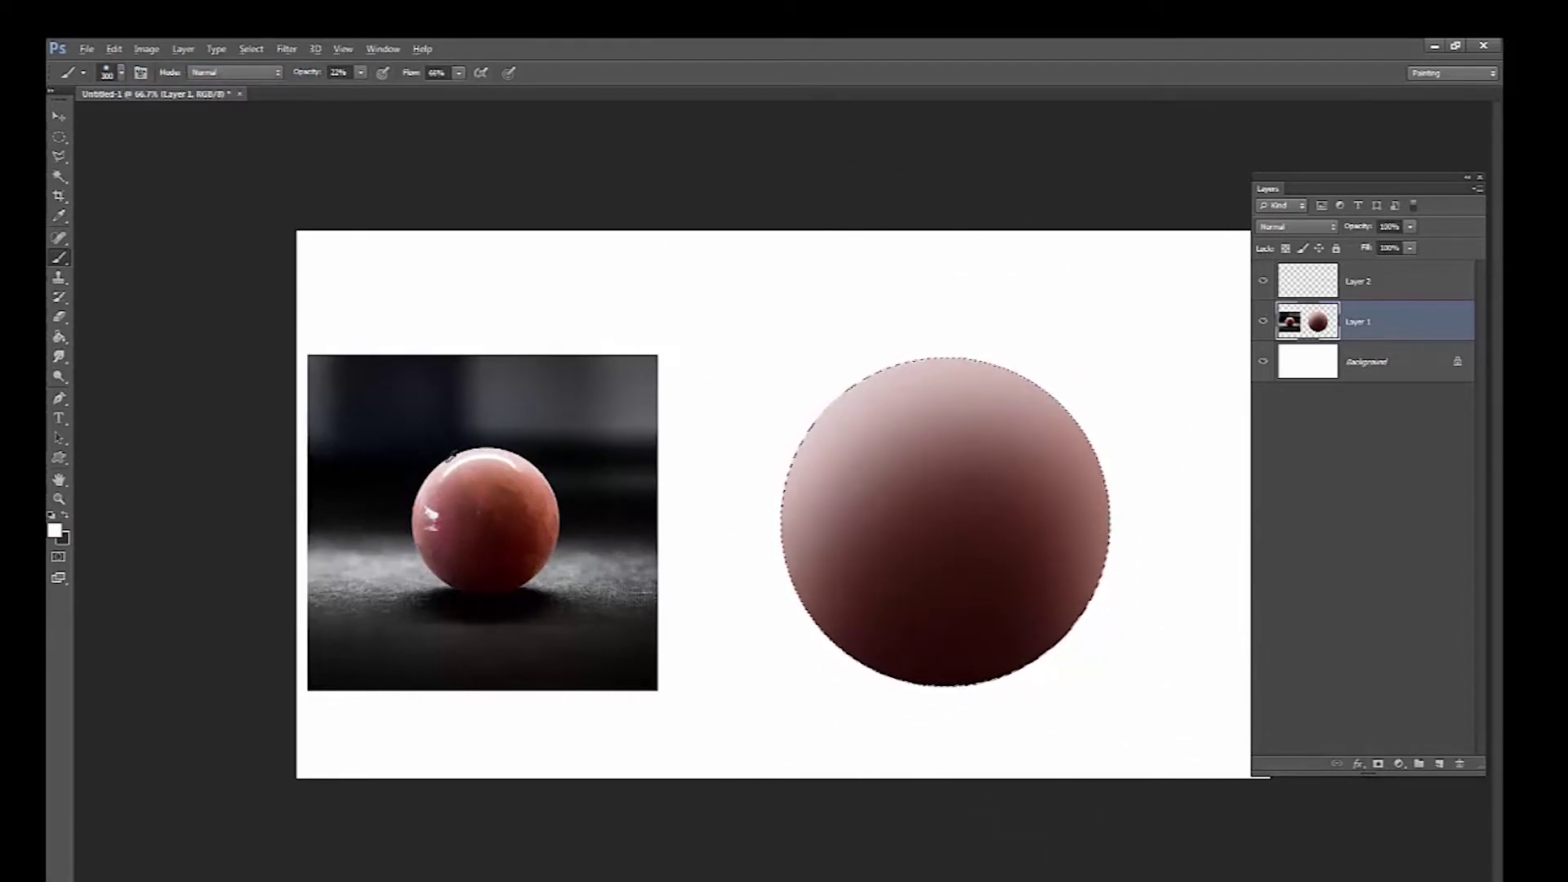
# - Shrink the brush and paint a thin white curved highlight across the top of the sphere
pyautogui.press('[')
pyautogui.press('[')
pyautogui.press('[')
pyautogui.press('[')
pyautogui.press('[')
pyautogui.press('[')
pyautogui.press('[')
pyautogui.press('[')
pyautogui.moveTo(833, 441)
pyautogui.mouseDown()
pyautogui.moveTo(872, 395)
pyautogui.moveTo(1022, 441)
pyautogui.moveTo(1061, 474)
pyautogui.moveTo(857, 543)
pyautogui.moveTo(1041, 518)
pyautogui.mouseUp()
# - Enlarge the brush, set its opacity to 18% and sample the reddish tone from the marble's right side
pyautogui.keyDown('alt'); pyautogui.click(1012, 463); pyautogui.keyUp('alt')
pyautogui.press(']')
pyautogui.press(']')
pyautogui.press(']')
pyautogui.press('1')
pyautogui.press('8')
pyautogui.press(']')
pyautogui.press(']')
pyautogui.press(']')
pyautogui.keyDown('alt'); pyautogui.click(549, 495); pyautogui.keyUp('alt')
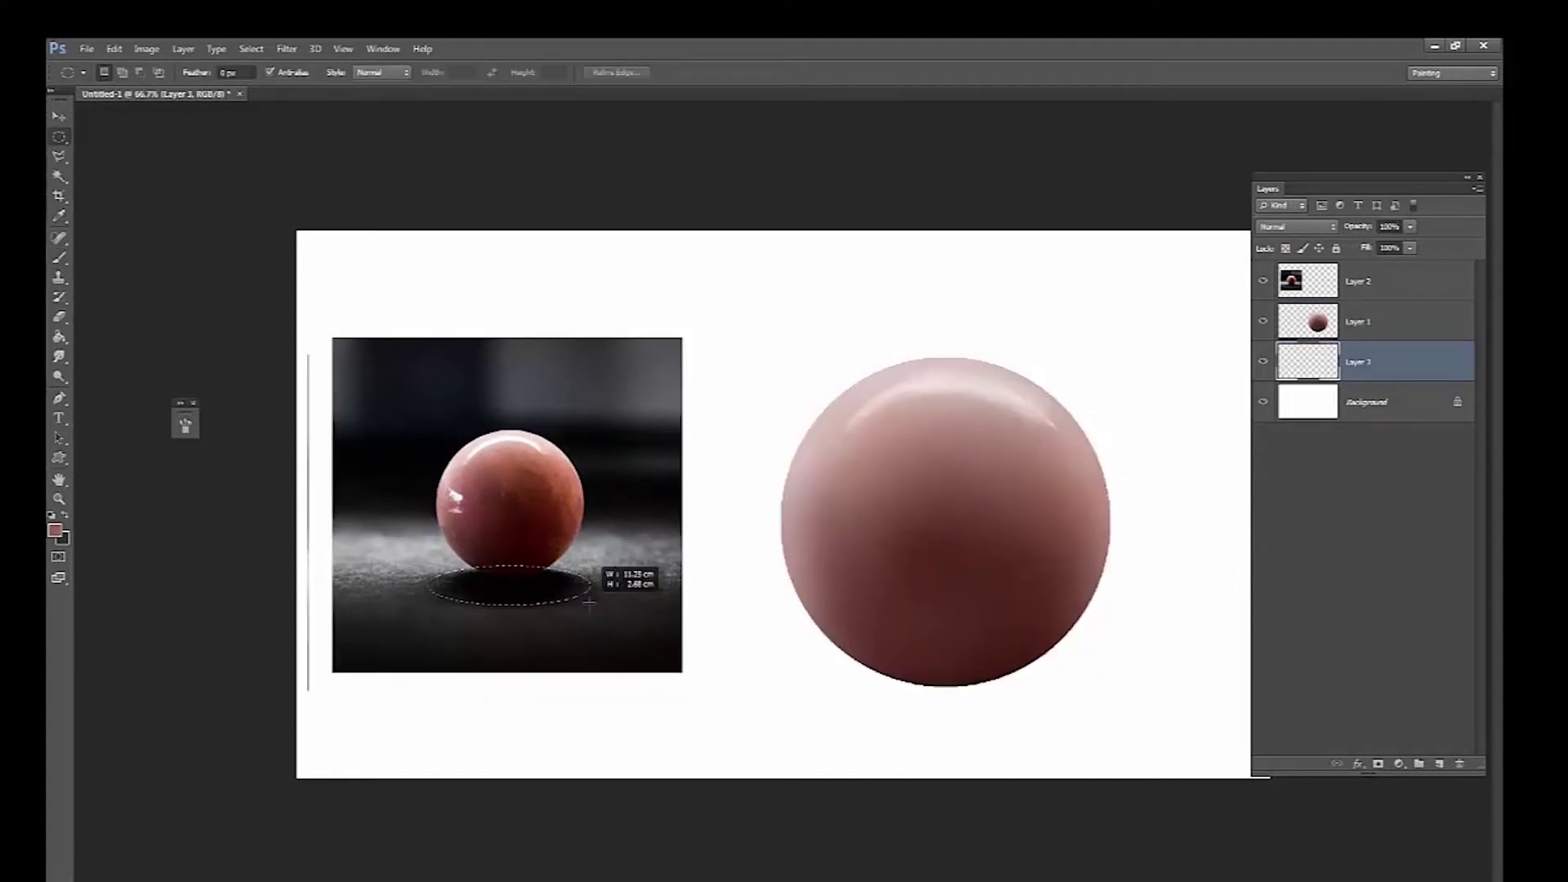
# - Fill a wide elliptical selection beneath the sphere with near-black on Layer 3 and clear the selection
pyautogui.moveTo(588, 601); pyautogui.dragTo(601, 623)
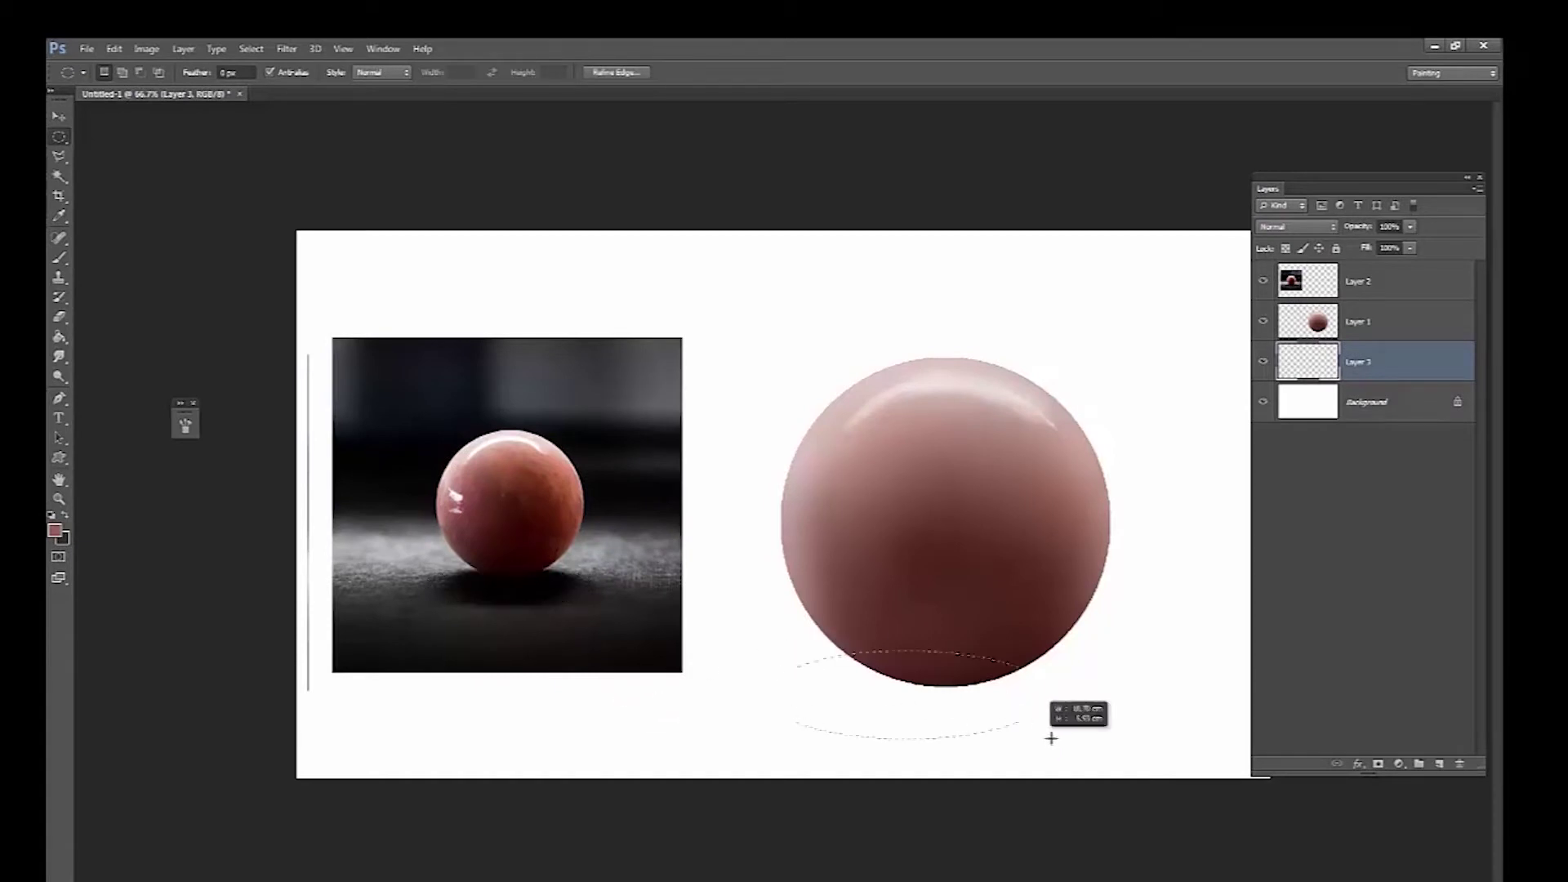
pyautogui.moveTo(1051, 738); pyautogui.dragTo(1130, 737)
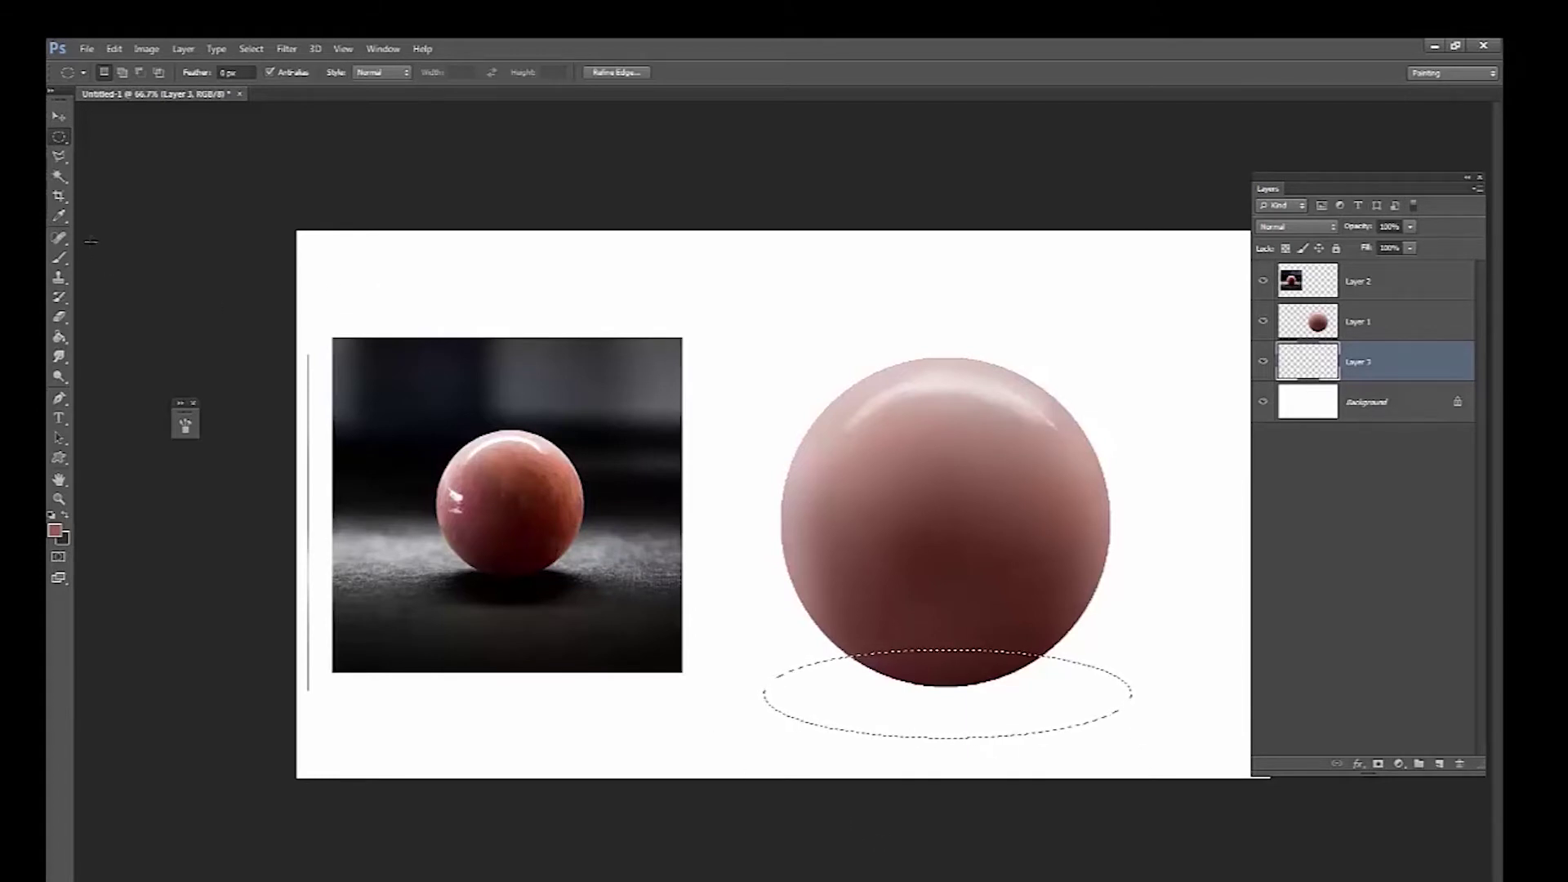
pyautogui.click(60, 336)
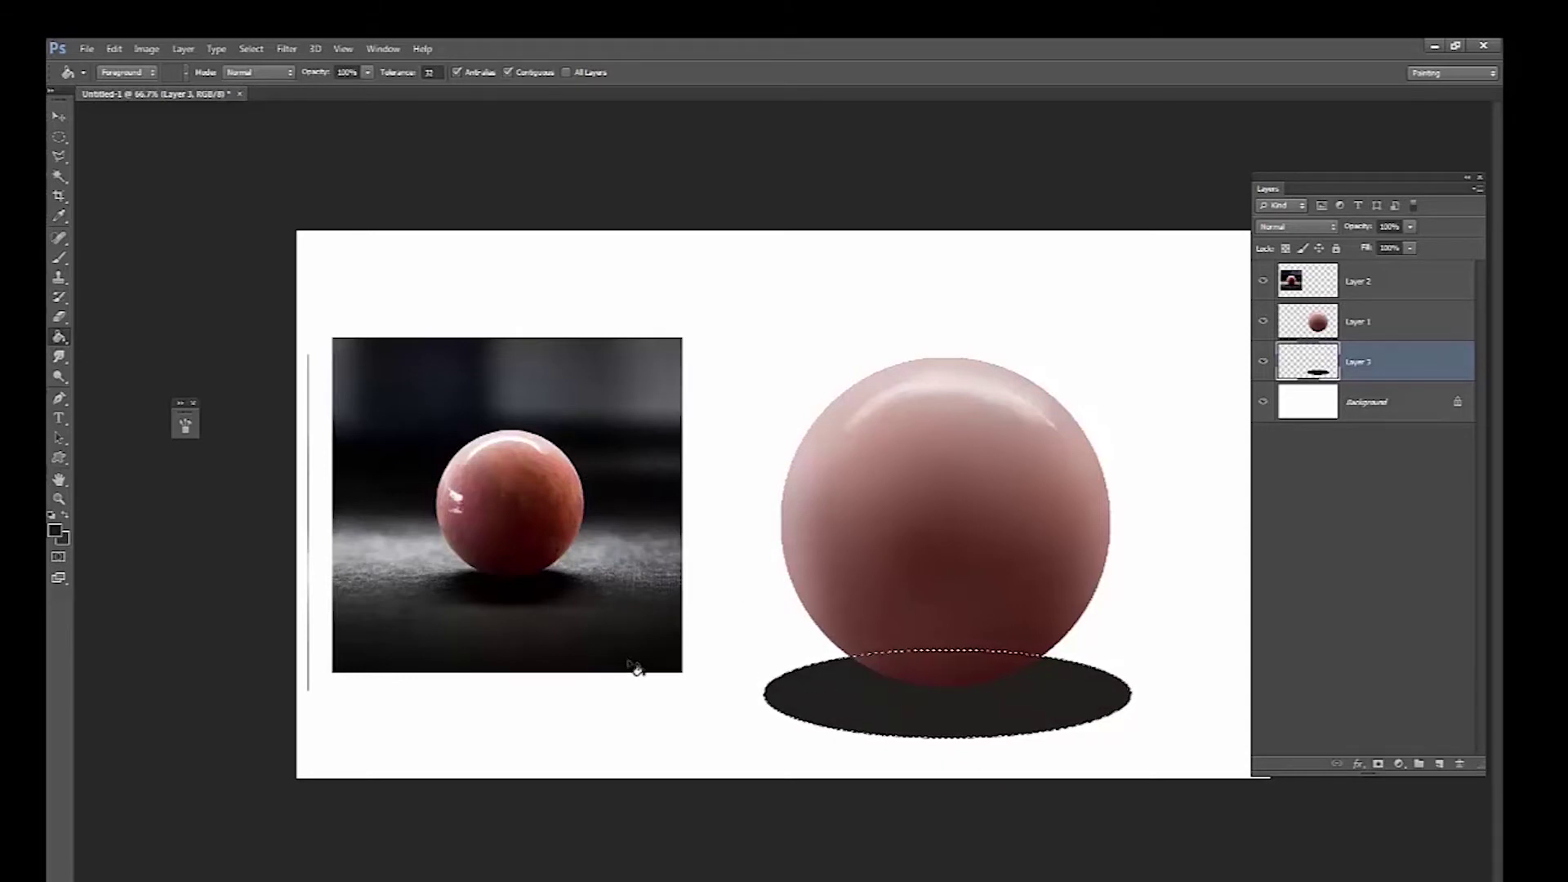
pyautogui.click(247, 50)
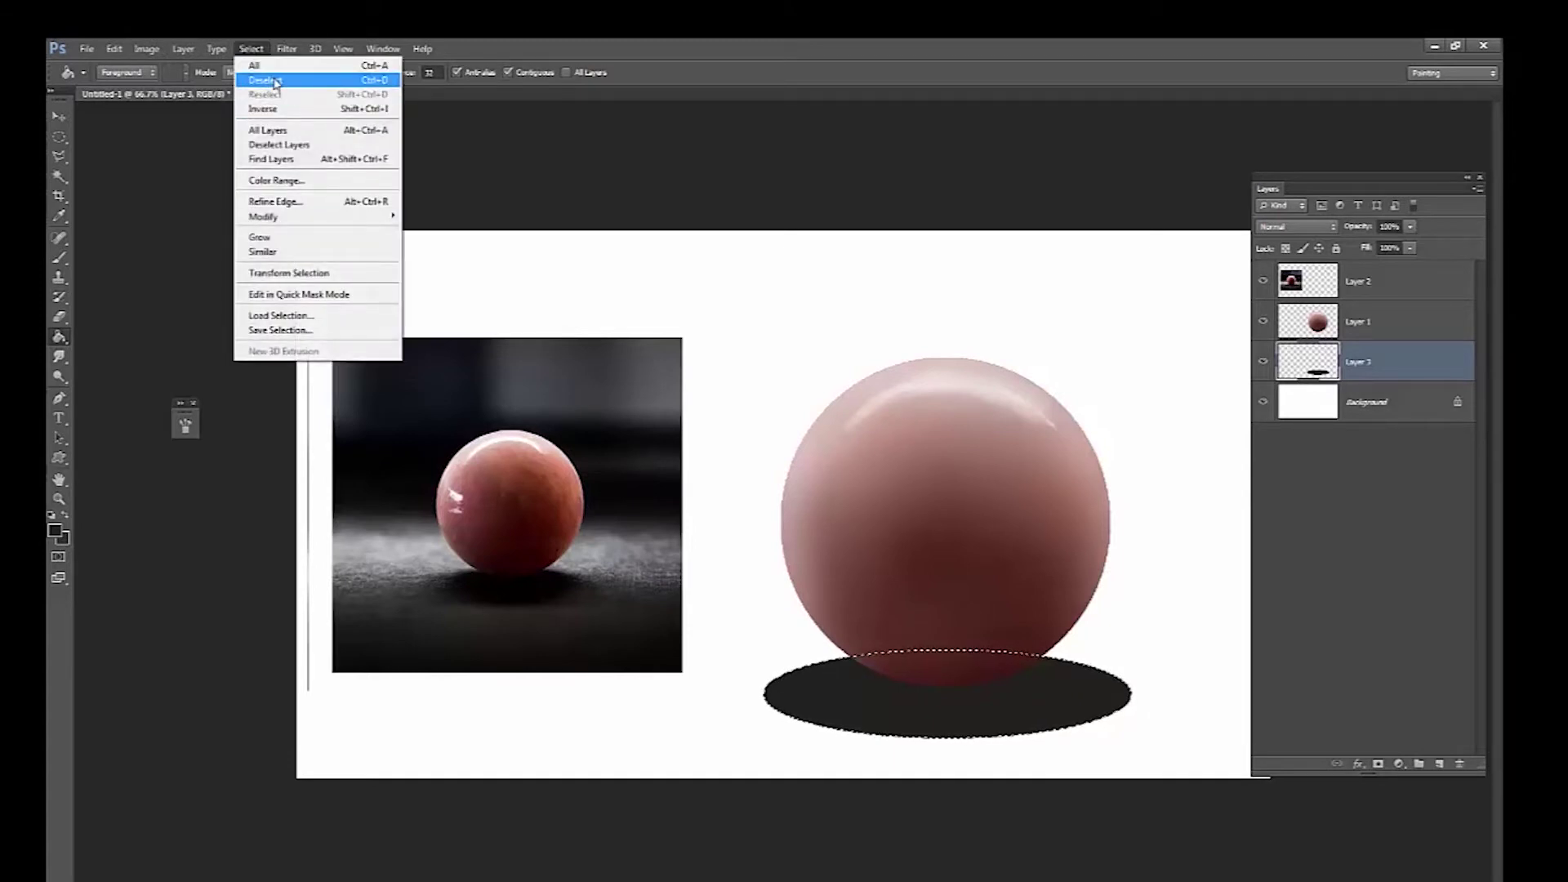
pyautogui.click(278, 81)
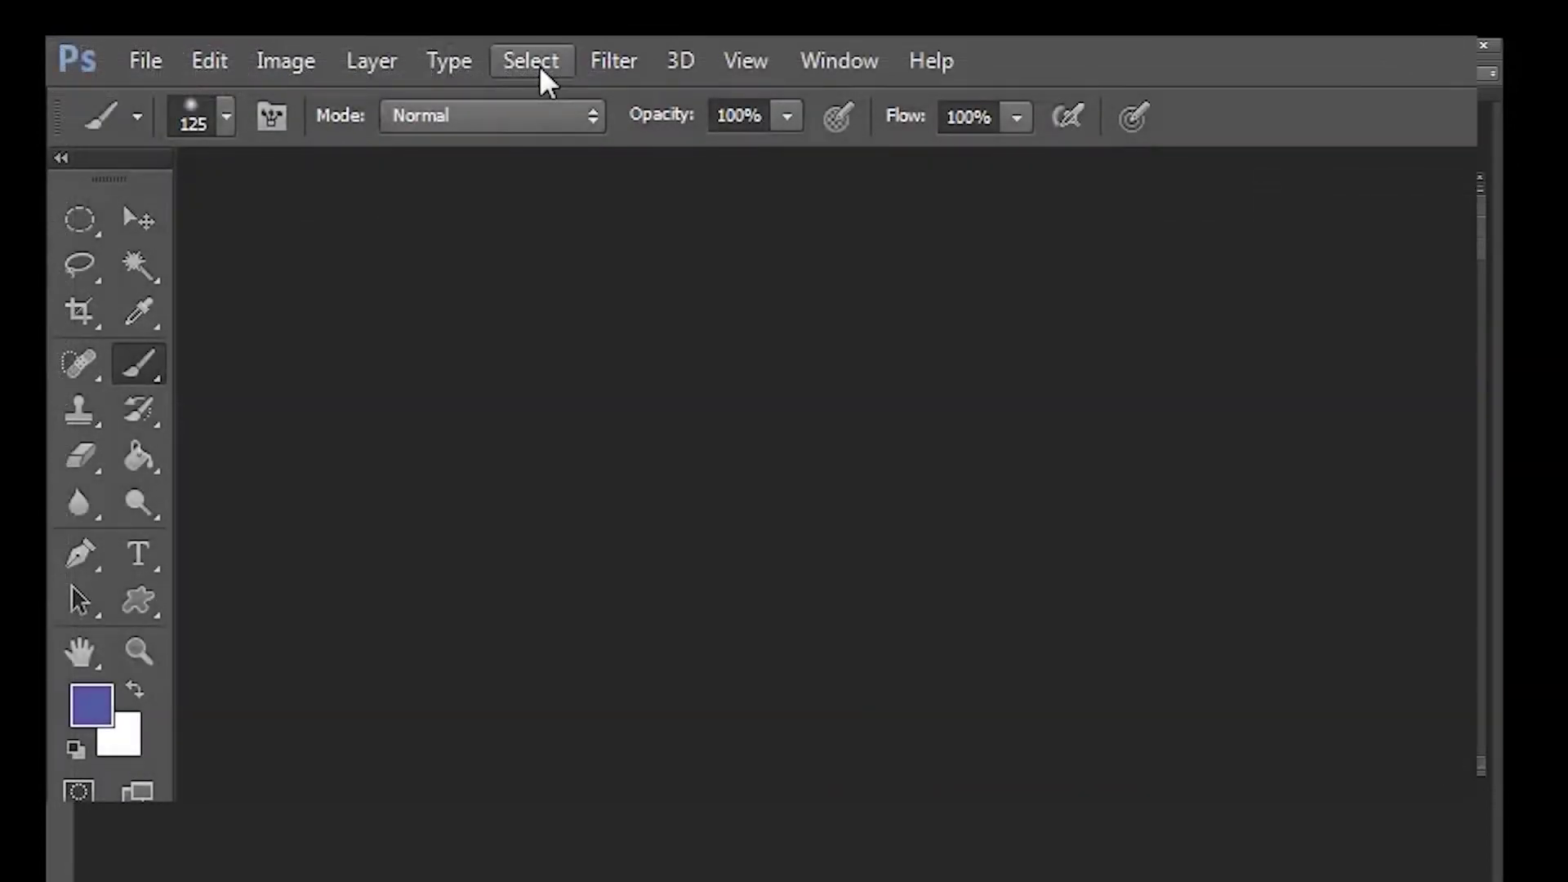
pyautogui.click(539, 65)
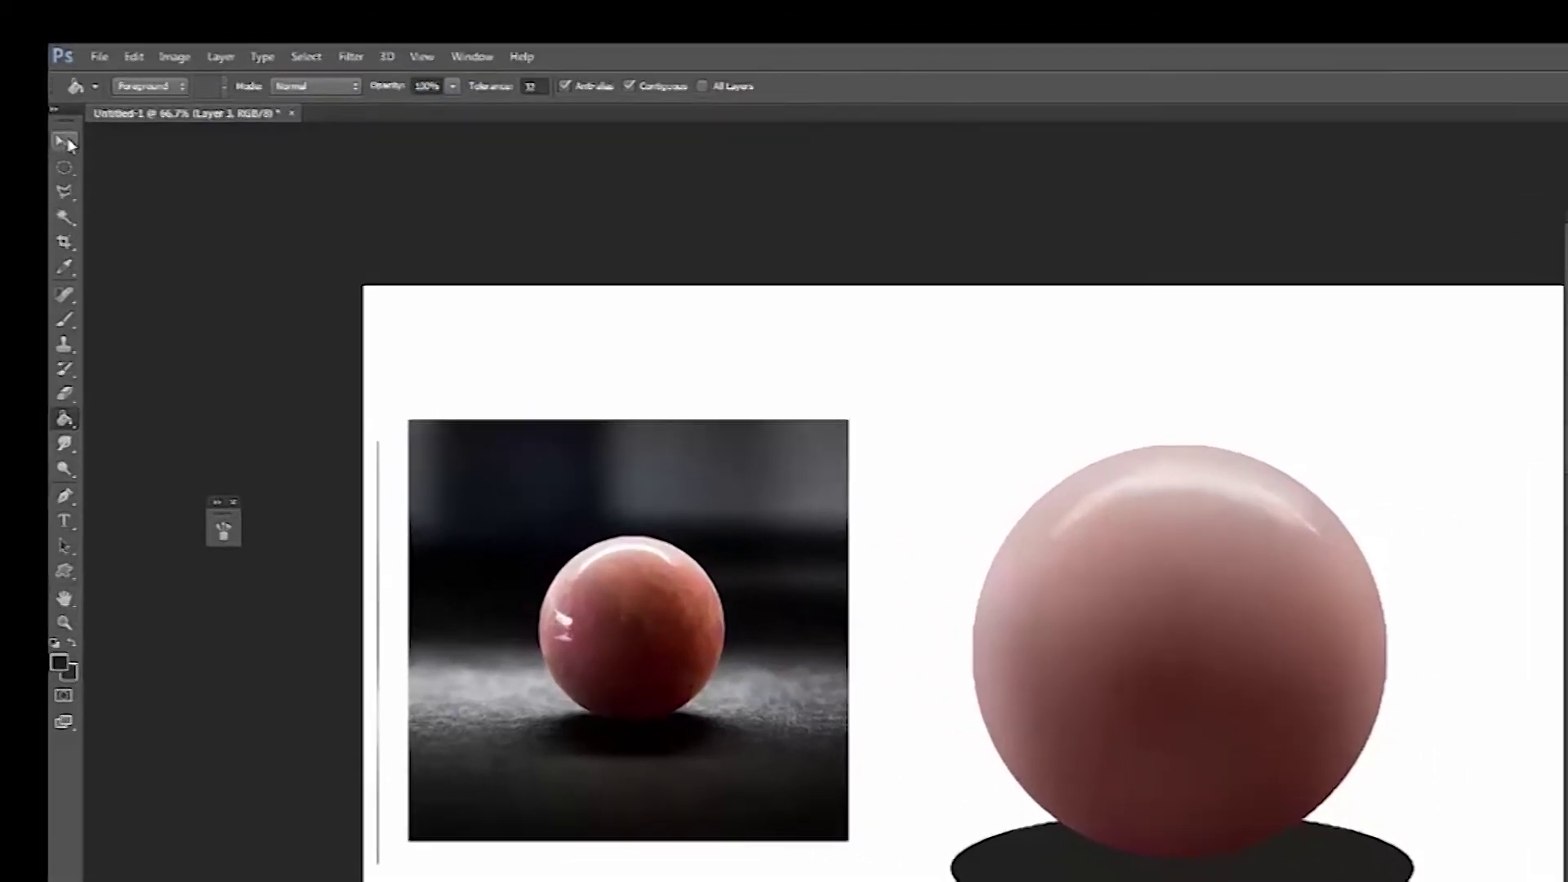
# - Soften the dark shadow ellipse under the sphere with a Gaussian Blur
pyautogui.click(59, 116)
pyautogui.click(433, 76)
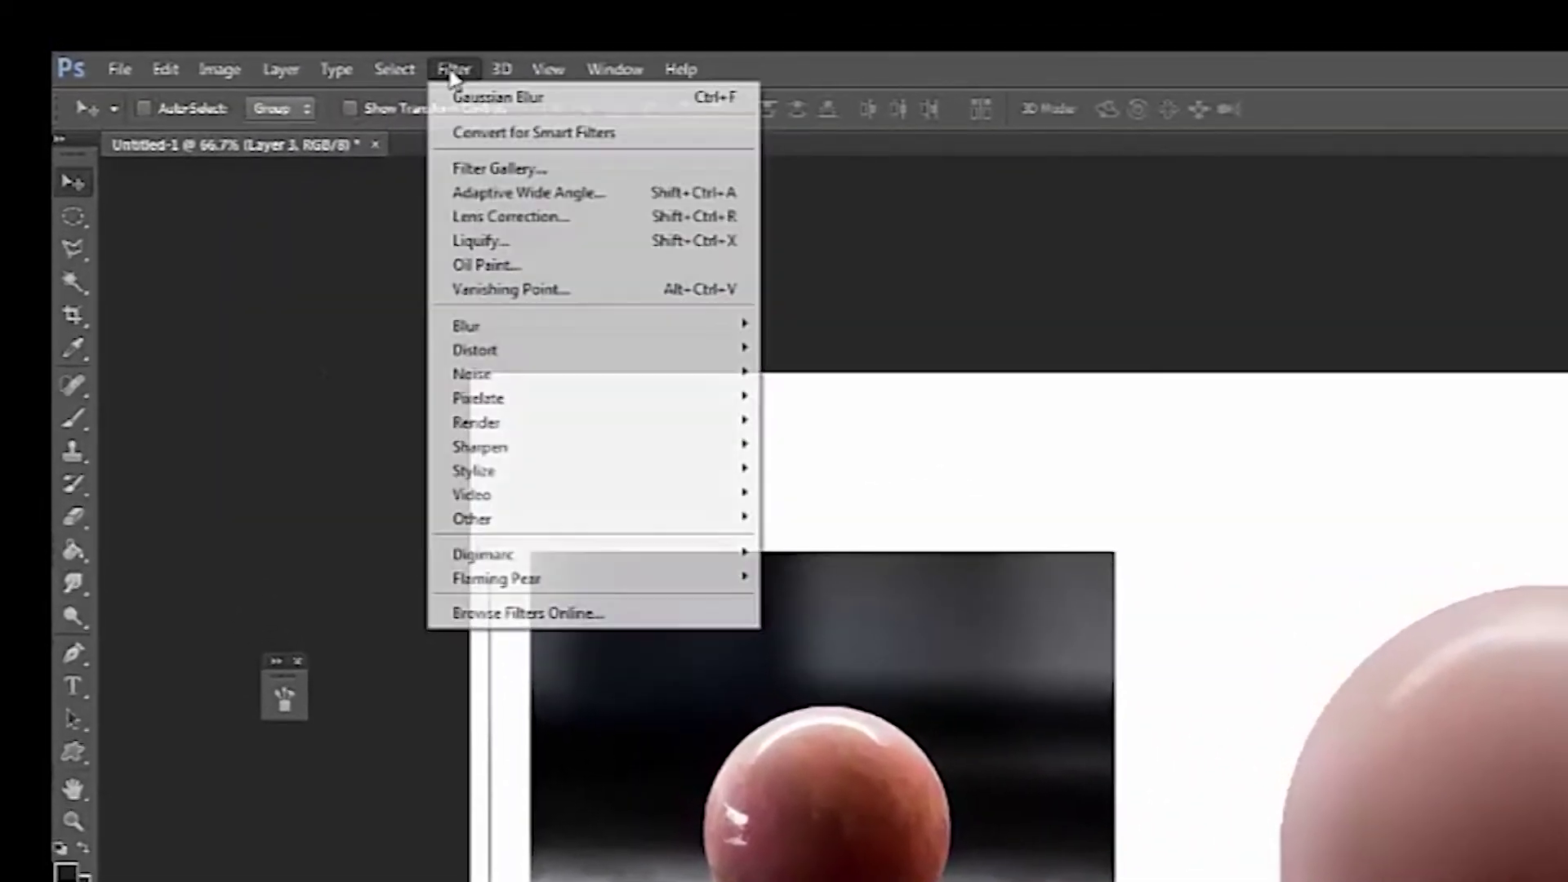
pyautogui.moveTo(513, 320)
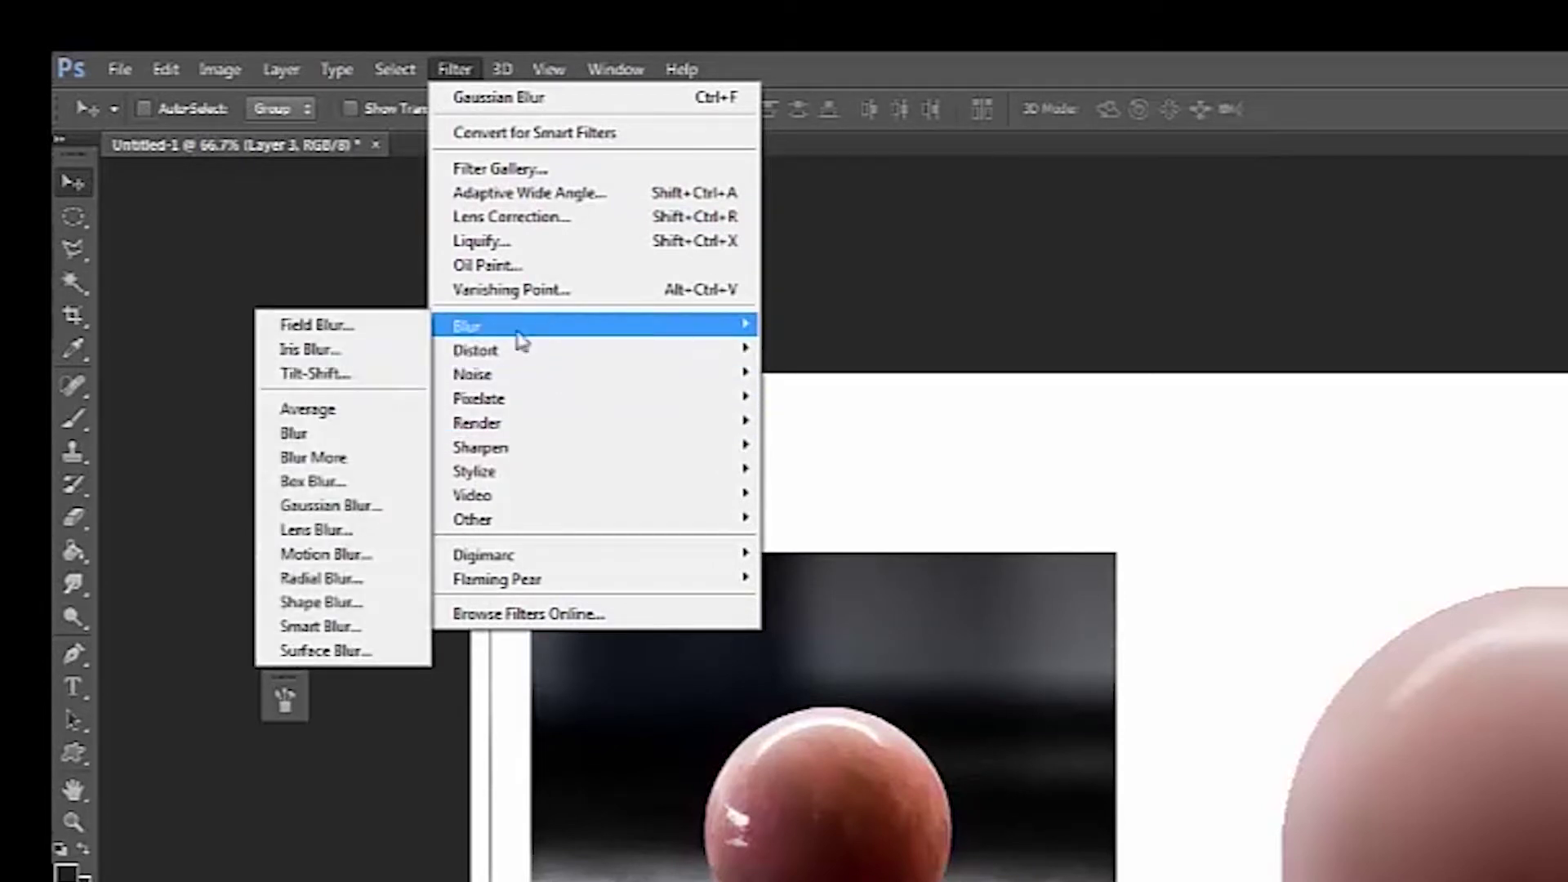
pyautogui.click(343, 508)
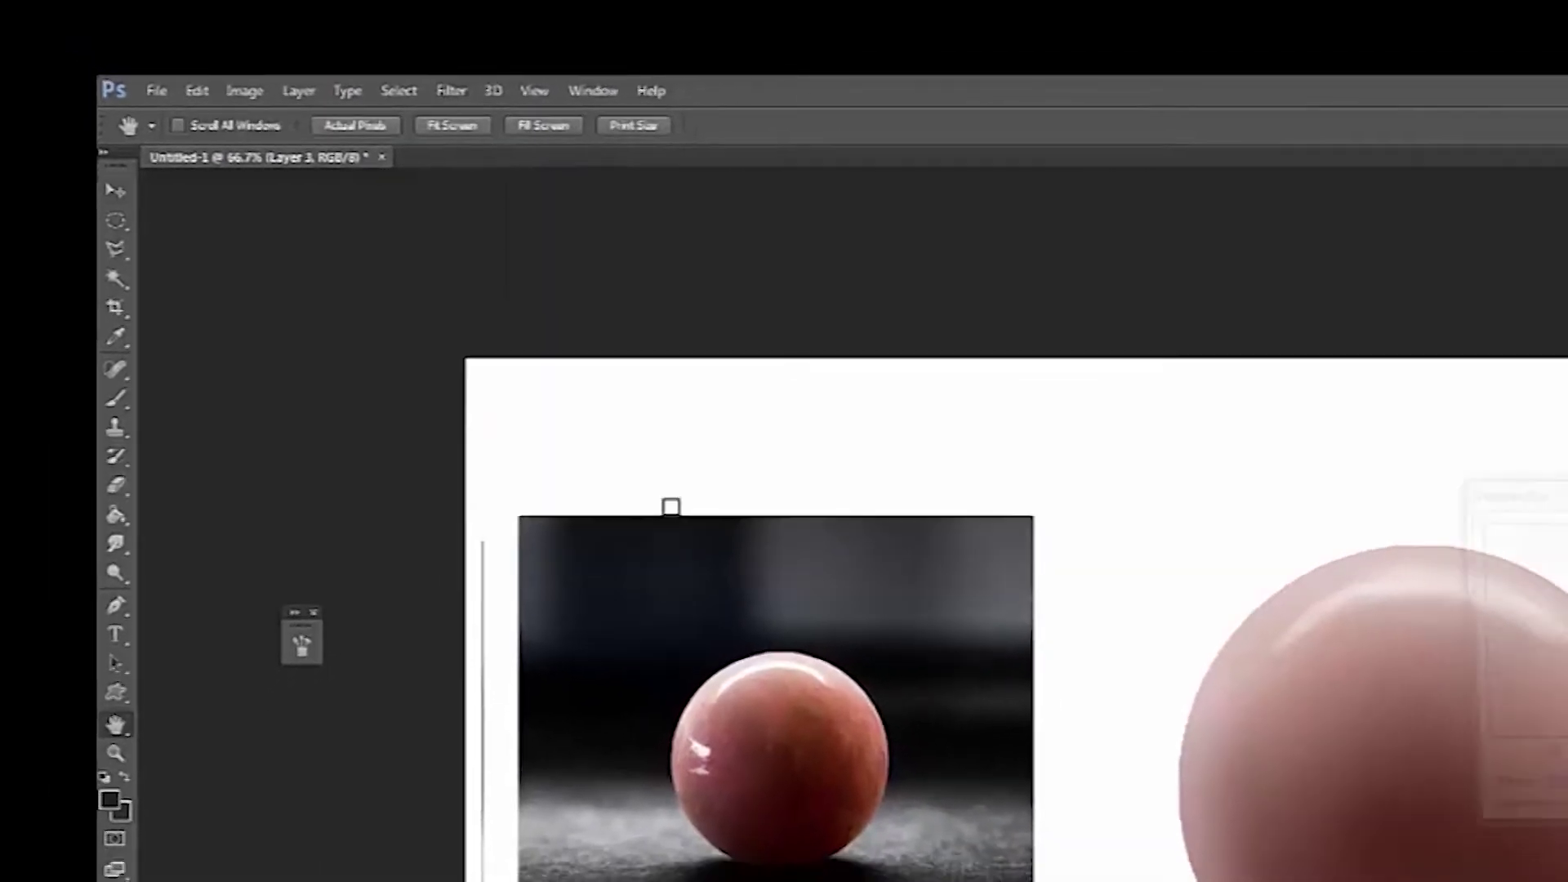
pyautogui.moveTo(1556, 498); pyautogui.dragTo(921, 632)
pyautogui.moveTo(661, 457); pyautogui.dragTo(843, 250)
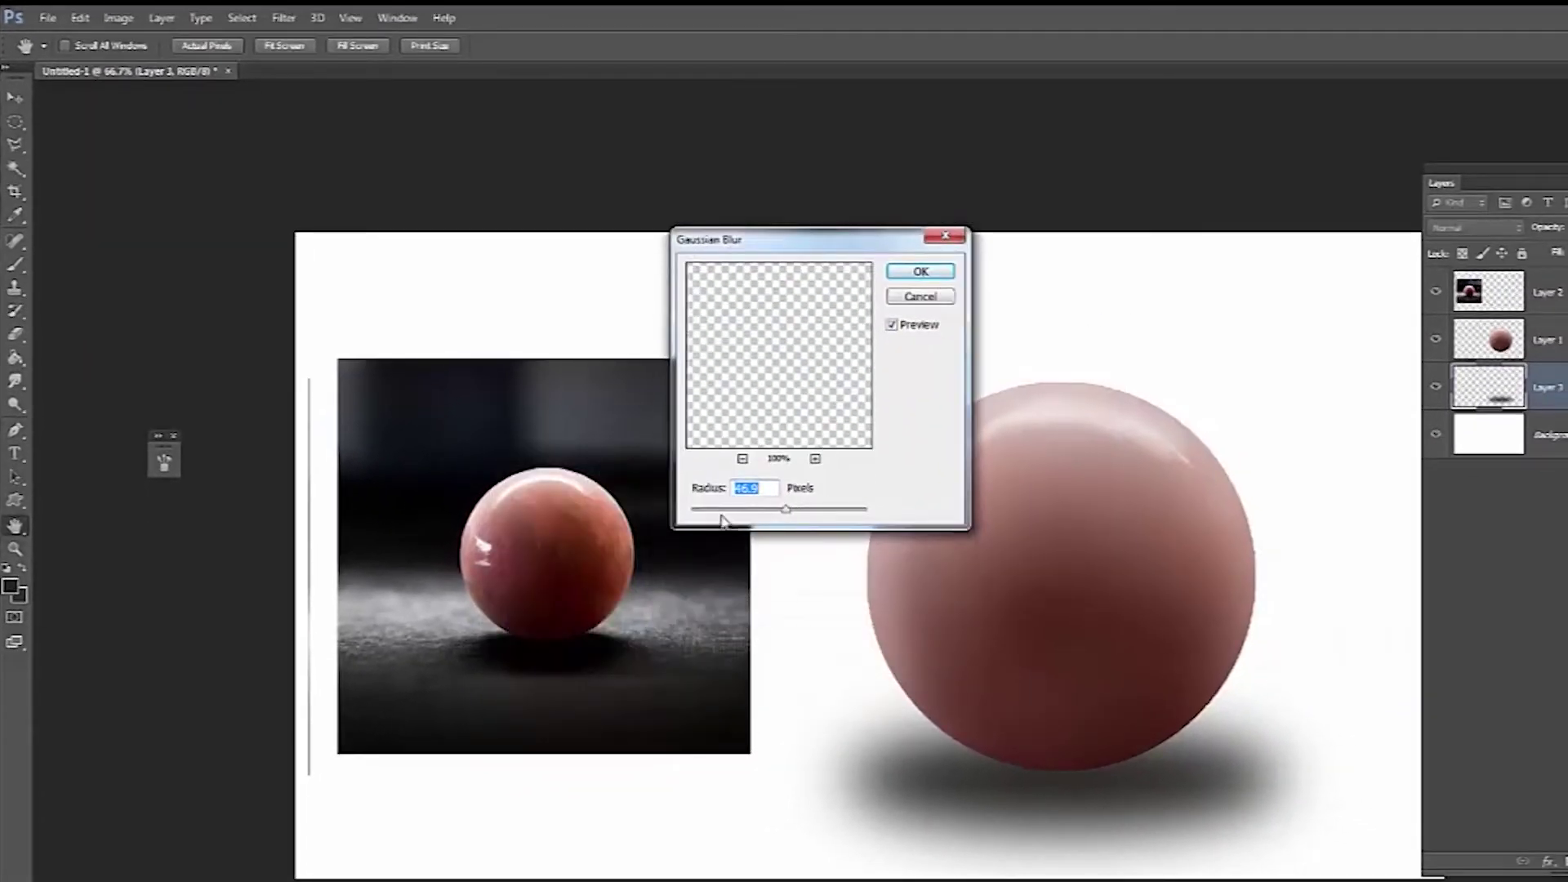
pyautogui.moveTo(767, 520)
pyautogui.mouseDown()
pyautogui.moveTo(700, 518)
pyautogui.moveTo(843, 523)
pyautogui.moveTo(757, 517)
pyautogui.moveTo(779, 515)
pyautogui.mouseUp()
pyautogui.click(920, 271)
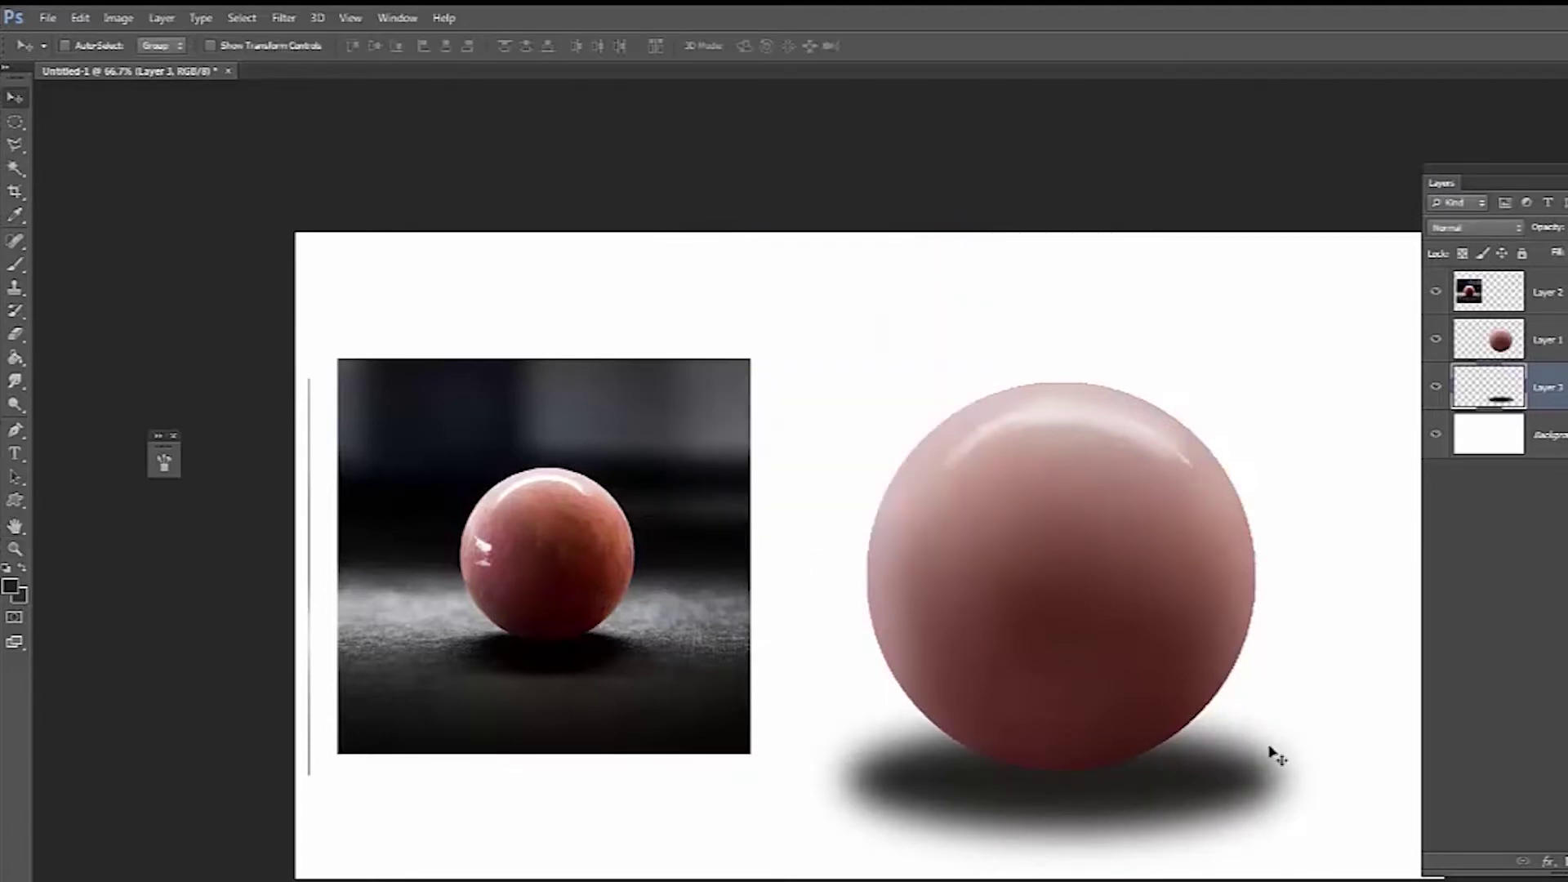
# - Set the Brush tool to size 800 and add a new layer directly above the Background
pyautogui.click(16, 266)
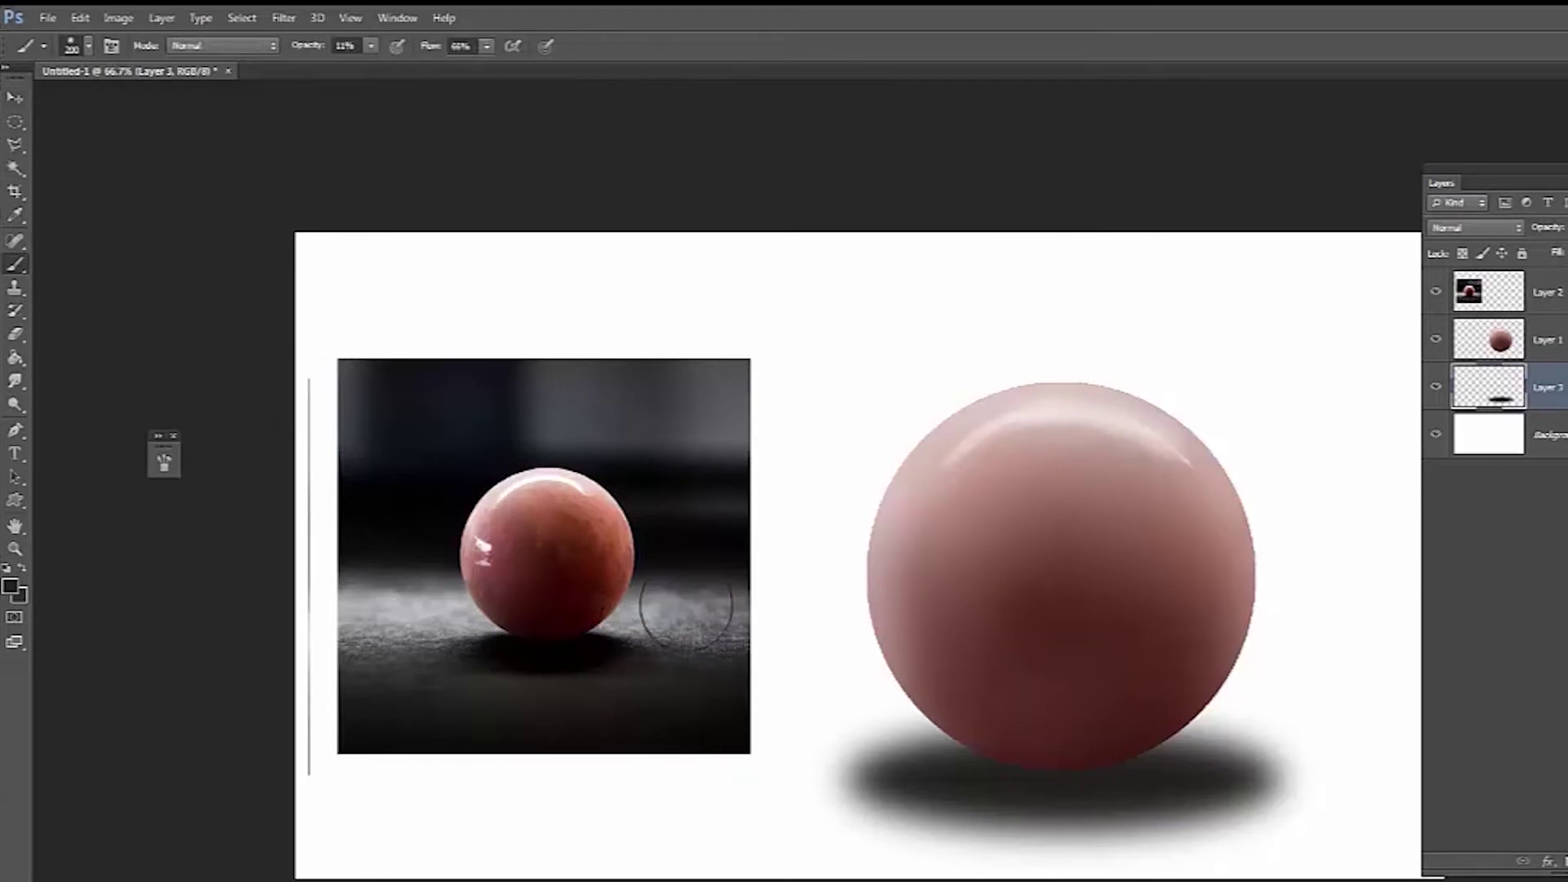
pyautogui.press(']')
pyautogui.press(']')
pyautogui.press(']')
pyautogui.press(']')
pyautogui.press(']')
pyautogui.press(']')
pyautogui.click(1521, 451)
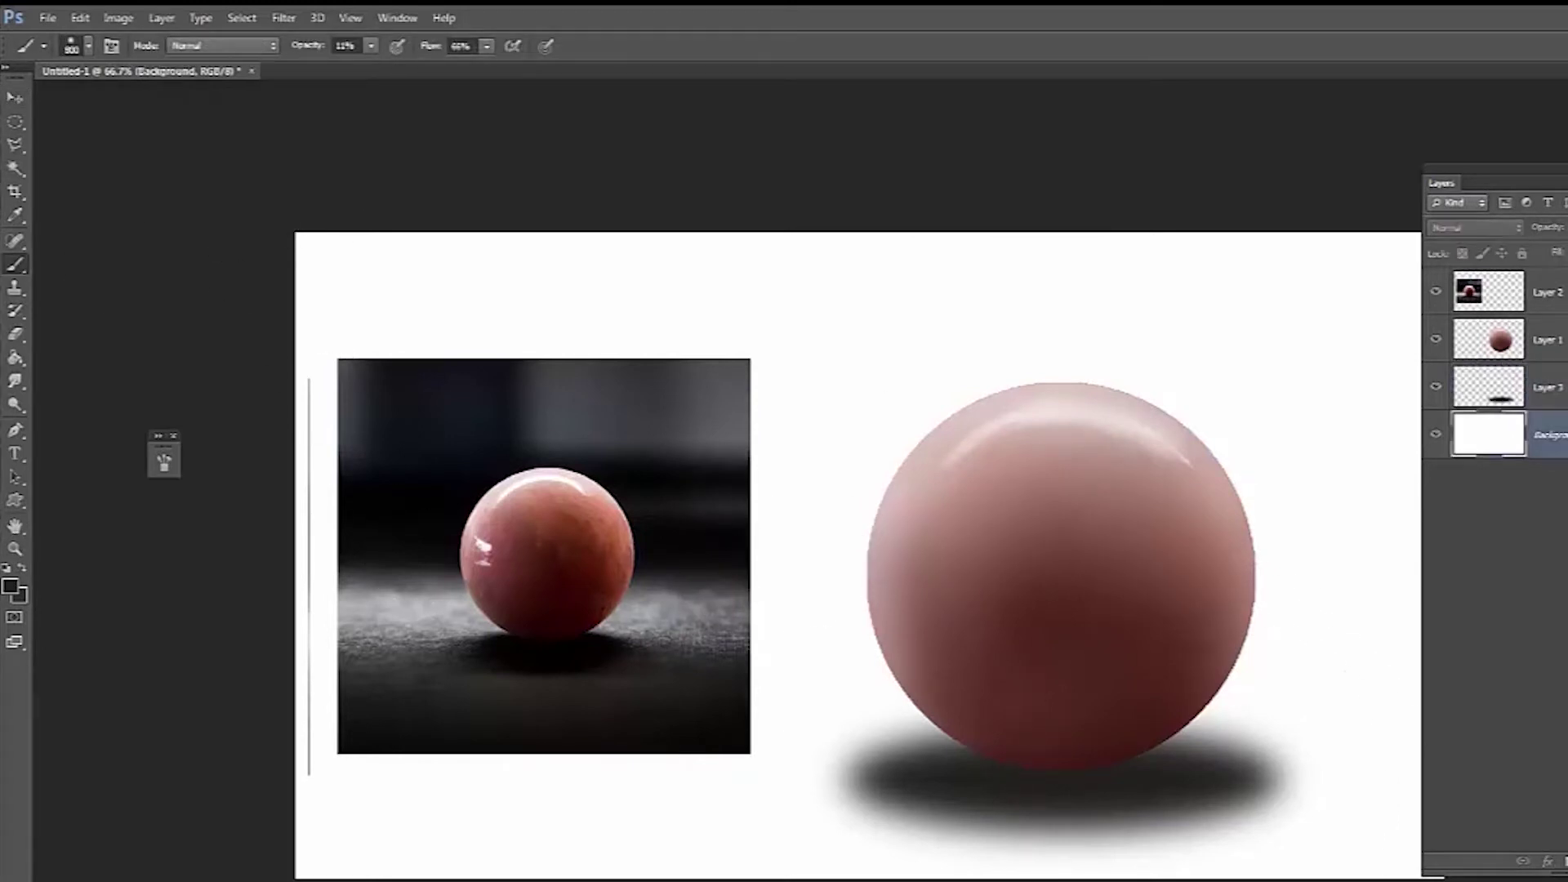
pyautogui.hotkey('ctrl', 'alt', 'shift', 'n')
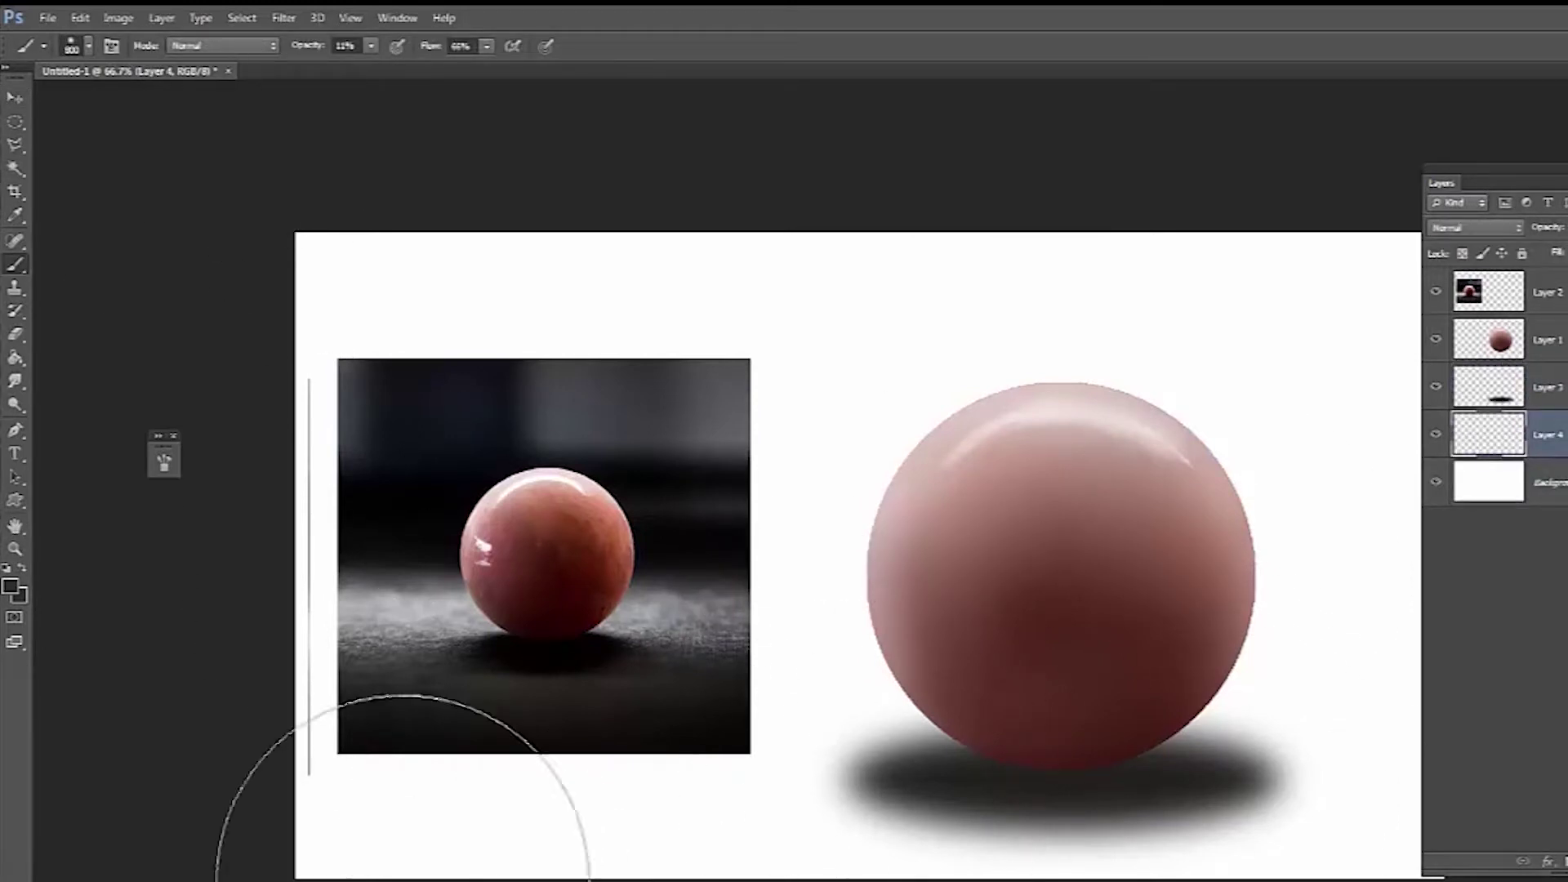
# - Set the brush opacity to 99% and paint a dark grey floor along the bottom of the canvas
pyautogui.moveTo(403, 878); pyautogui.dragTo(686, 880)
pyautogui.press('9')
pyautogui.press('9')
pyautogui.moveTo(485, 878); pyautogui.dragTo(873, 881)
pyautogui.hotkey('ctrl', 'z')
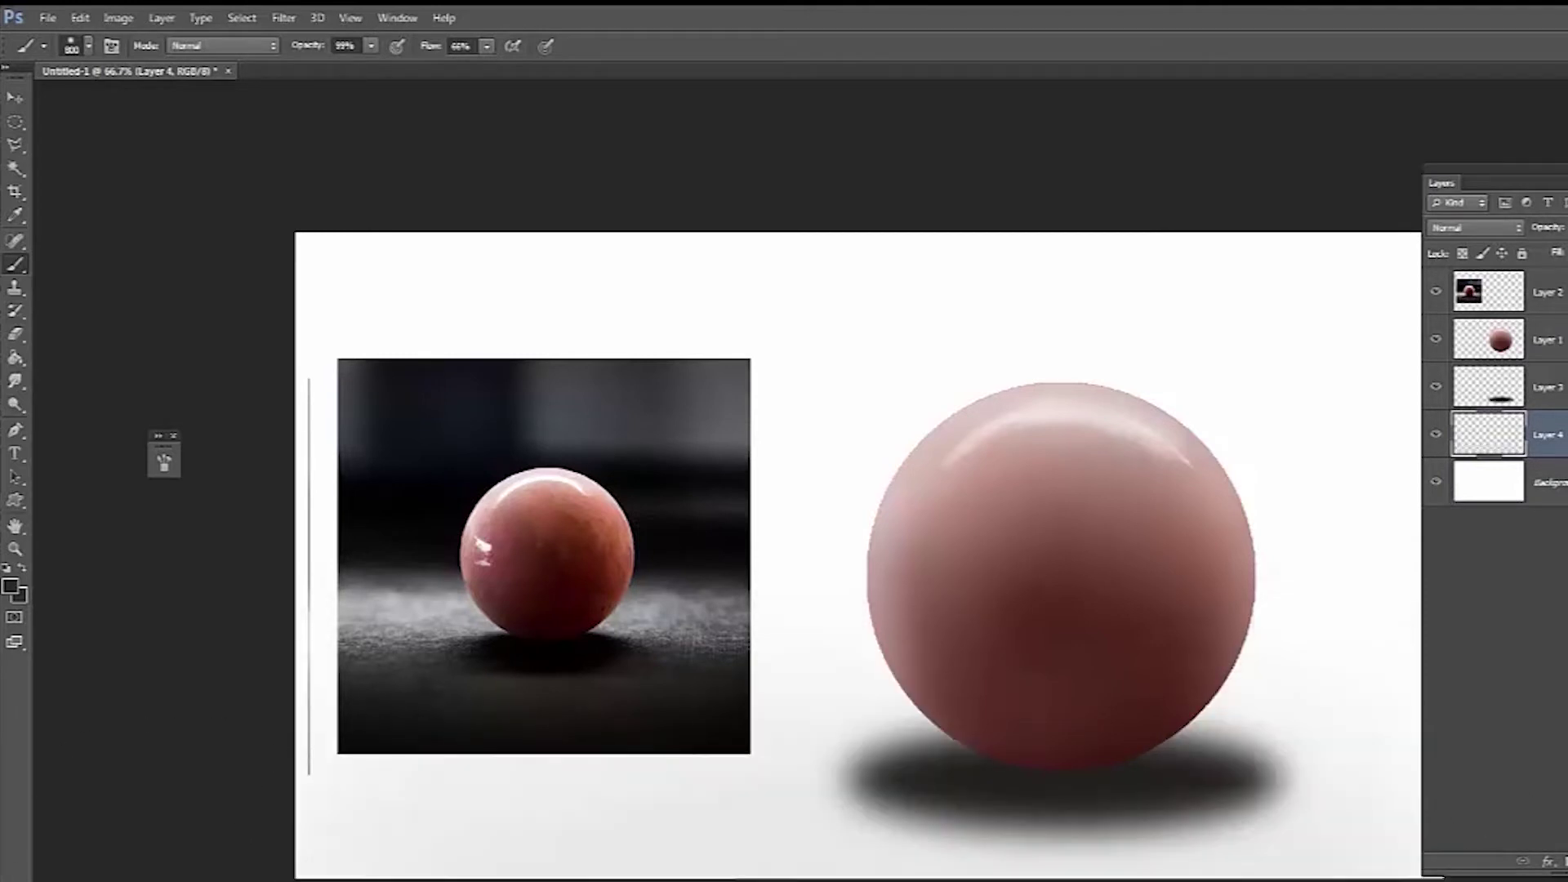
pyautogui.moveTo(426, 881)
pyautogui.mouseDown()
pyautogui.moveTo(1556, 878)
pyautogui.moveTo(2, 880)
pyautogui.moveTo(392, 880)
pyautogui.mouseUp()
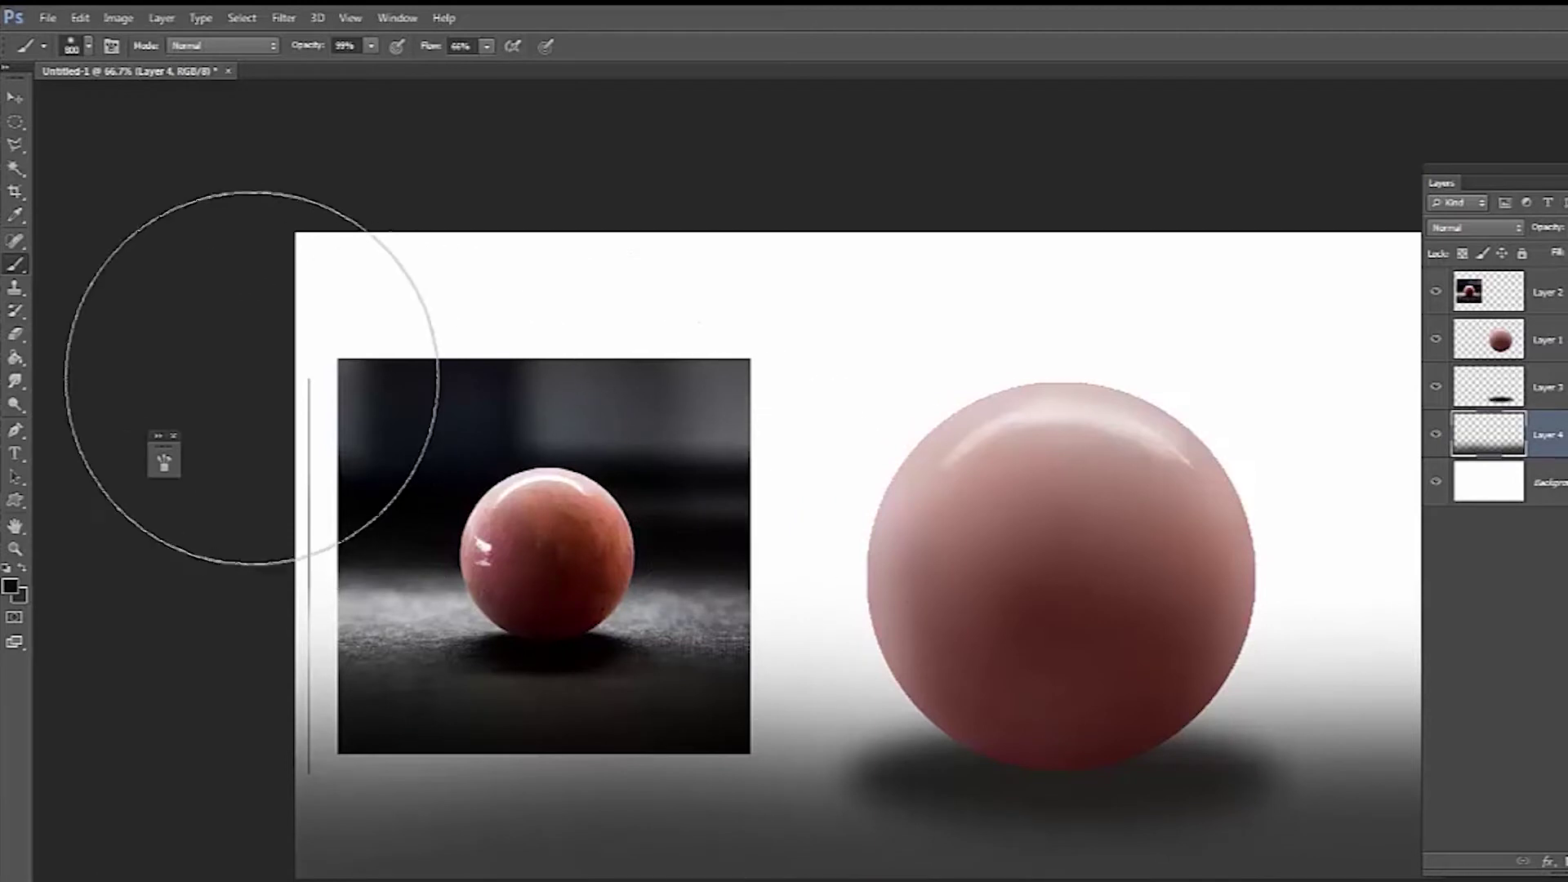
# - Paint the upper background with broad strokes of dark grey, lighter grey and navy sampled from the photo's backdrop
pyautogui.moveTo(280, 378)
pyautogui.mouseDown()
pyautogui.moveTo(1540, 402)
pyautogui.moveTo(1564, 441)
pyautogui.mouseUp()
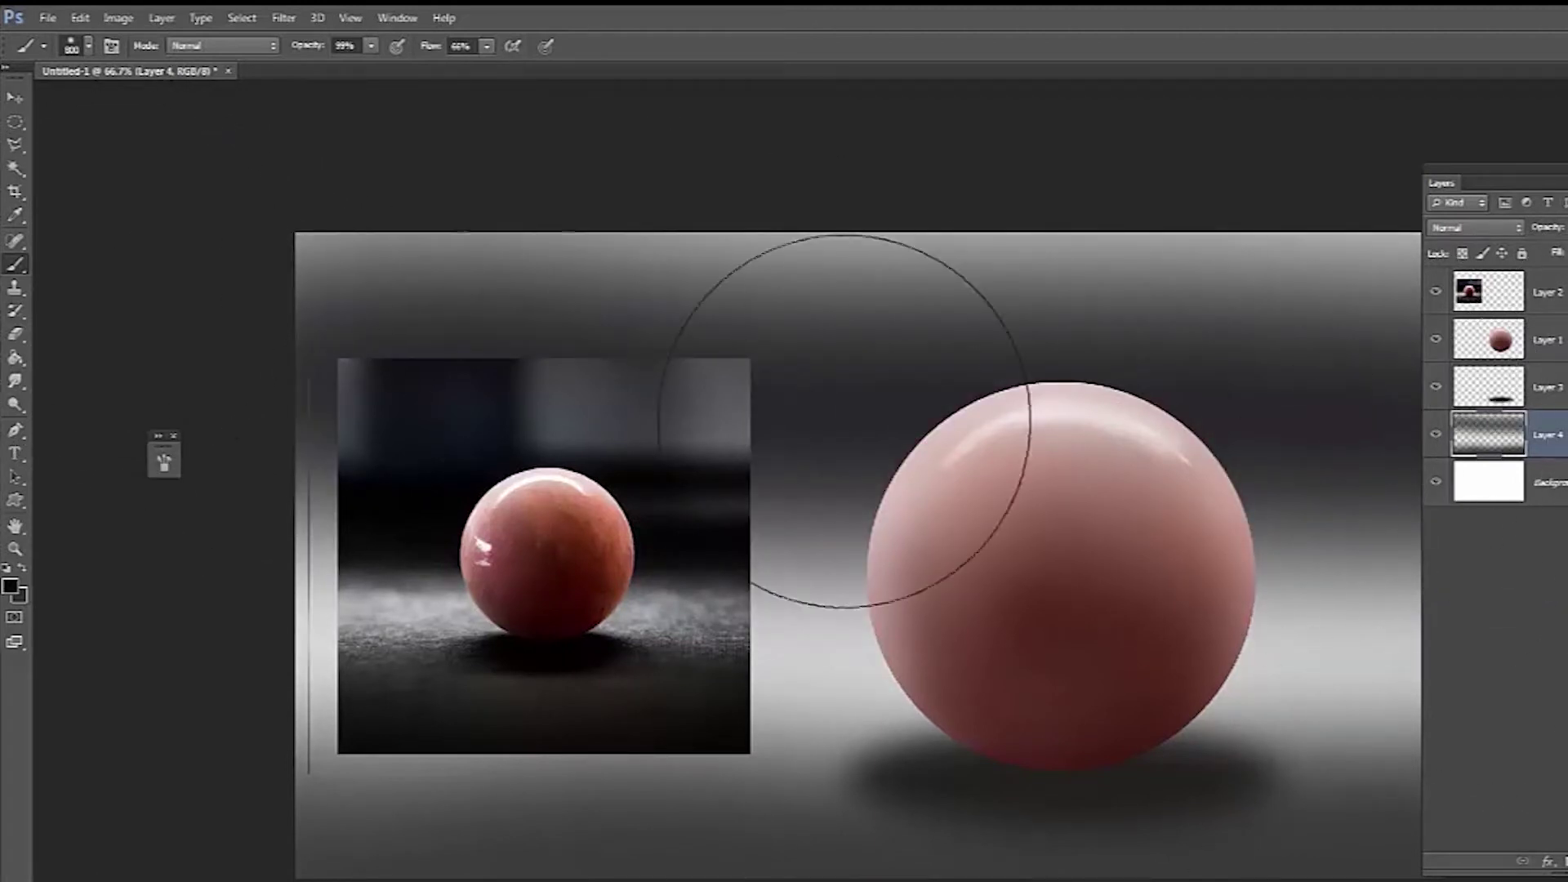
pyautogui.keyDown('alt'); pyautogui.click(568, 410); pyautogui.keyUp('alt')
pyautogui.moveTo(1028, 143)
pyautogui.mouseDown()
pyautogui.moveTo(1269, 215)
pyautogui.moveTo(771, 149)
pyautogui.mouseUp()
pyautogui.keyDown('alt'); pyautogui.click(438, 407); pyautogui.keyUp('alt')
pyautogui.moveTo(402, 238)
pyautogui.mouseDown()
pyautogui.moveTo(815, 216)
pyautogui.moveTo(770, 234)
pyautogui.moveTo(654, 525)
pyautogui.mouseUp()
# - Reduce the brush size to 500 and paint dark navy across the background behind the sphere and down the canvas's left edge
pyautogui.press('[')
pyautogui.press('[')
pyautogui.press('[')
pyautogui.moveTo(742, 434); pyautogui.dragTo(137, 400)
pyautogui.moveTo(137, 399)
pyautogui.mouseDown()
pyautogui.moveTo(1314, 427)
pyautogui.moveTo(1094, 412)
pyautogui.mouseUp()
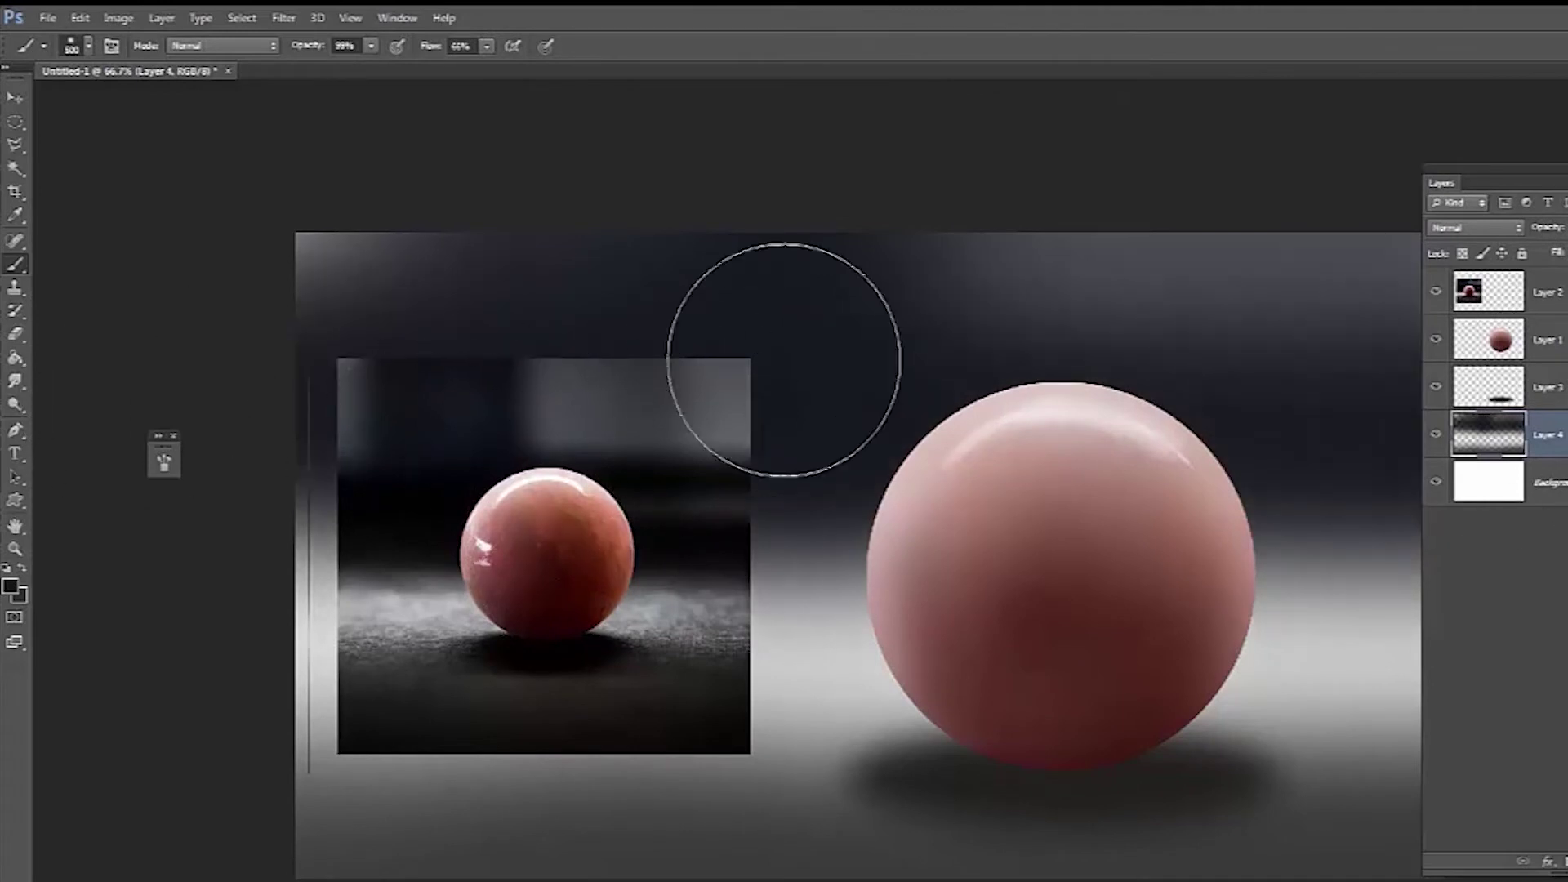
pyautogui.moveTo(310, 434)
pyautogui.mouseDown()
pyautogui.moveTo(507, 473)
pyautogui.moveTo(314, 543)
pyautogui.mouseUp()
# - Hide the reference photo on Layer 2 and make the sphere's Layer 1 active after checking its contents
pyautogui.click(1435, 294)
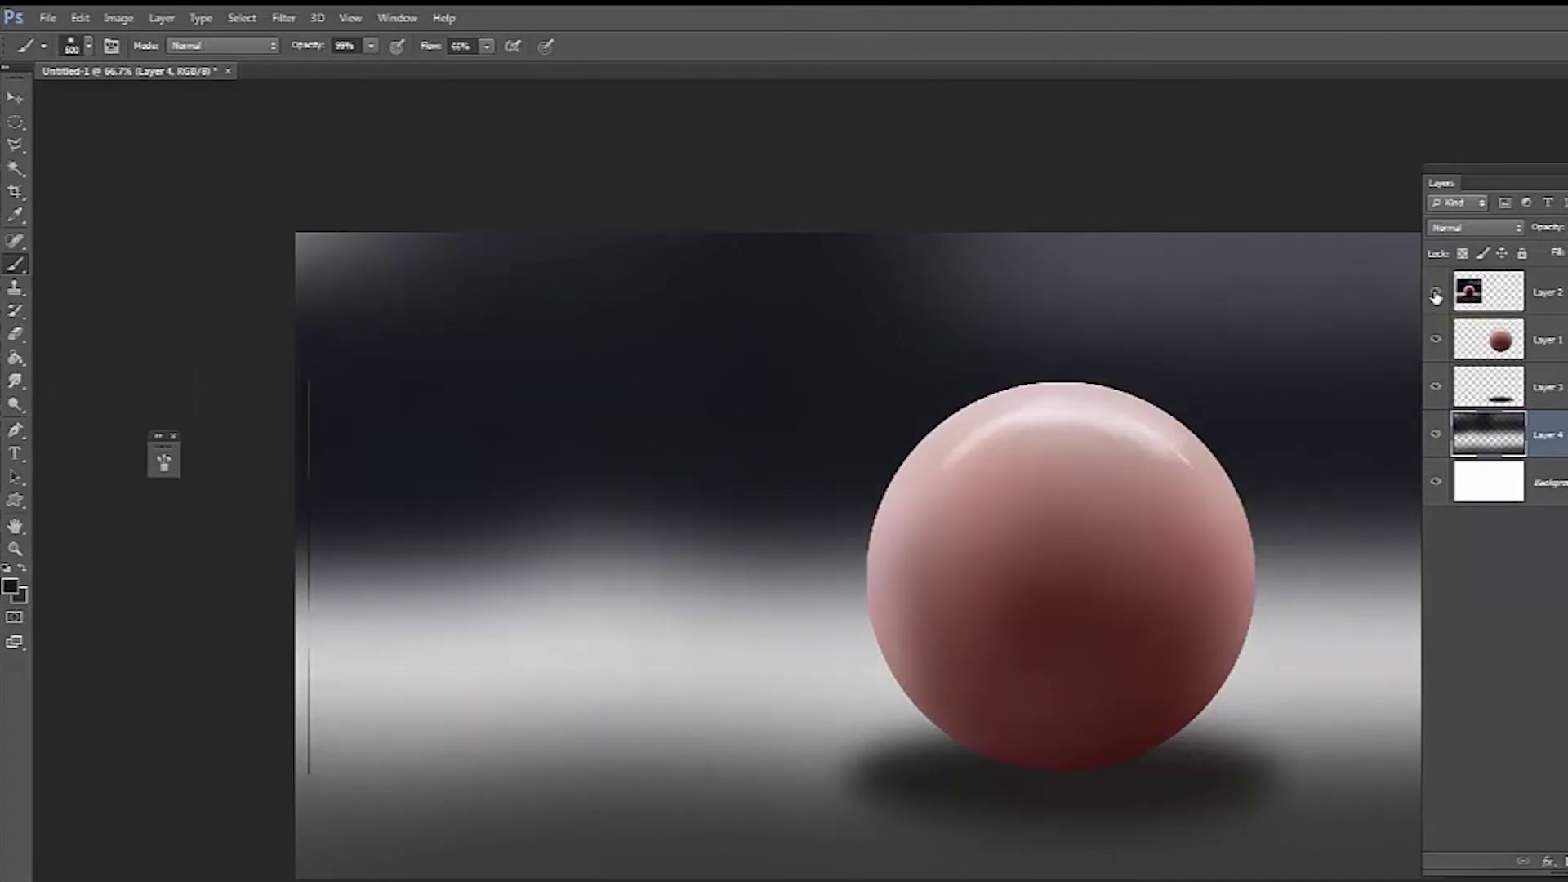
pyautogui.click(1435, 341)
pyautogui.click(1436, 341)
pyautogui.click(1470, 347)
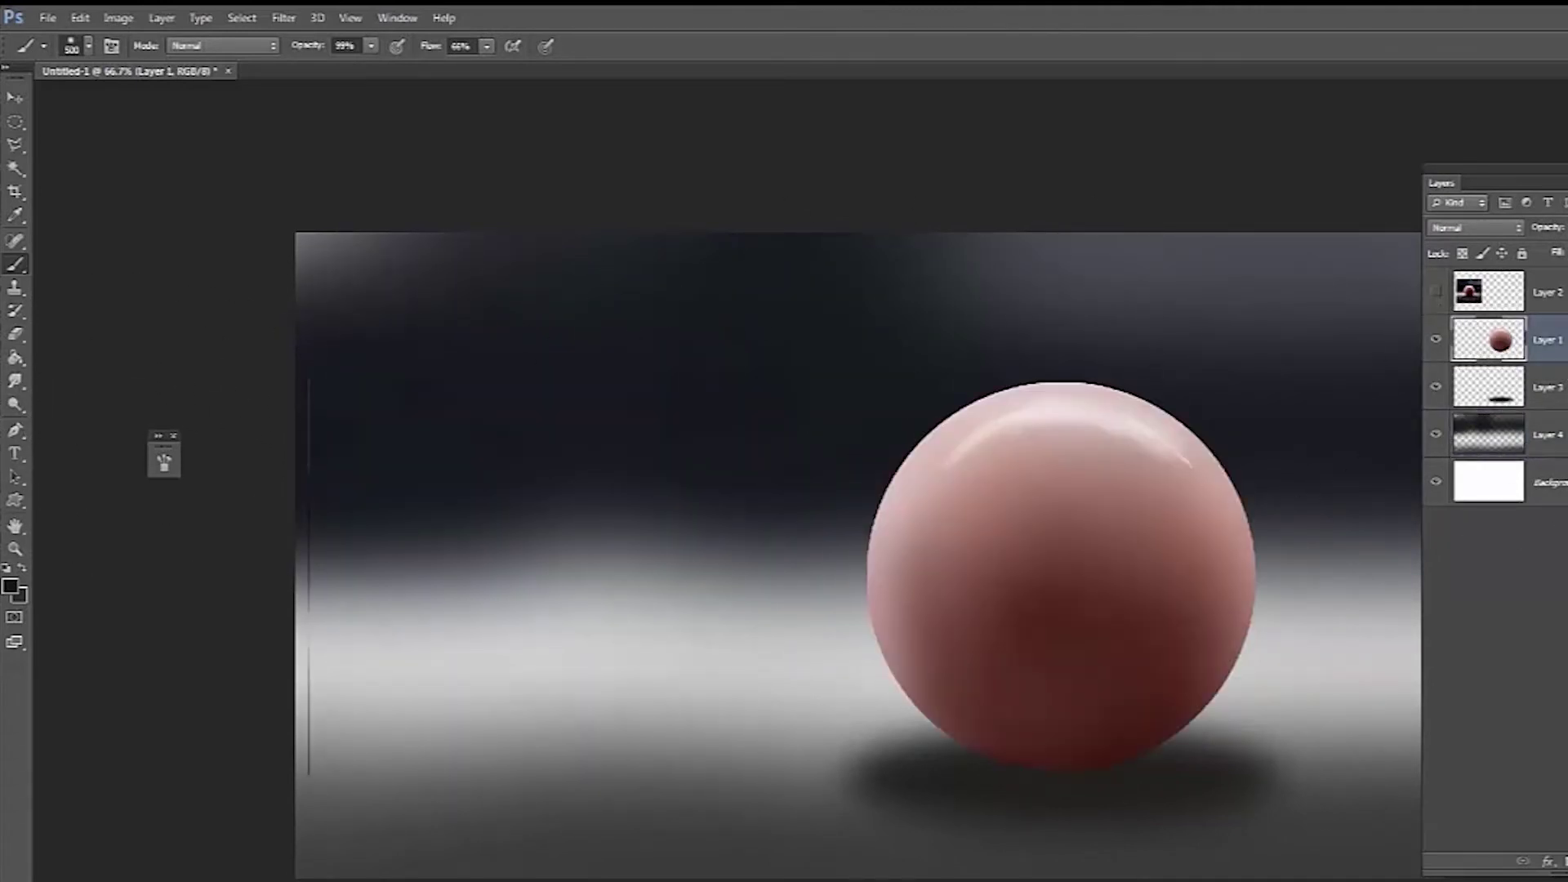
# - Delete the stray vertical line near the canvas's left edge using a rectangular selection and deselect
pyautogui.click(14, 124)
pyautogui.click(82, 119)
pyautogui.moveTo(295, 357); pyautogui.dragTo(364, 824)
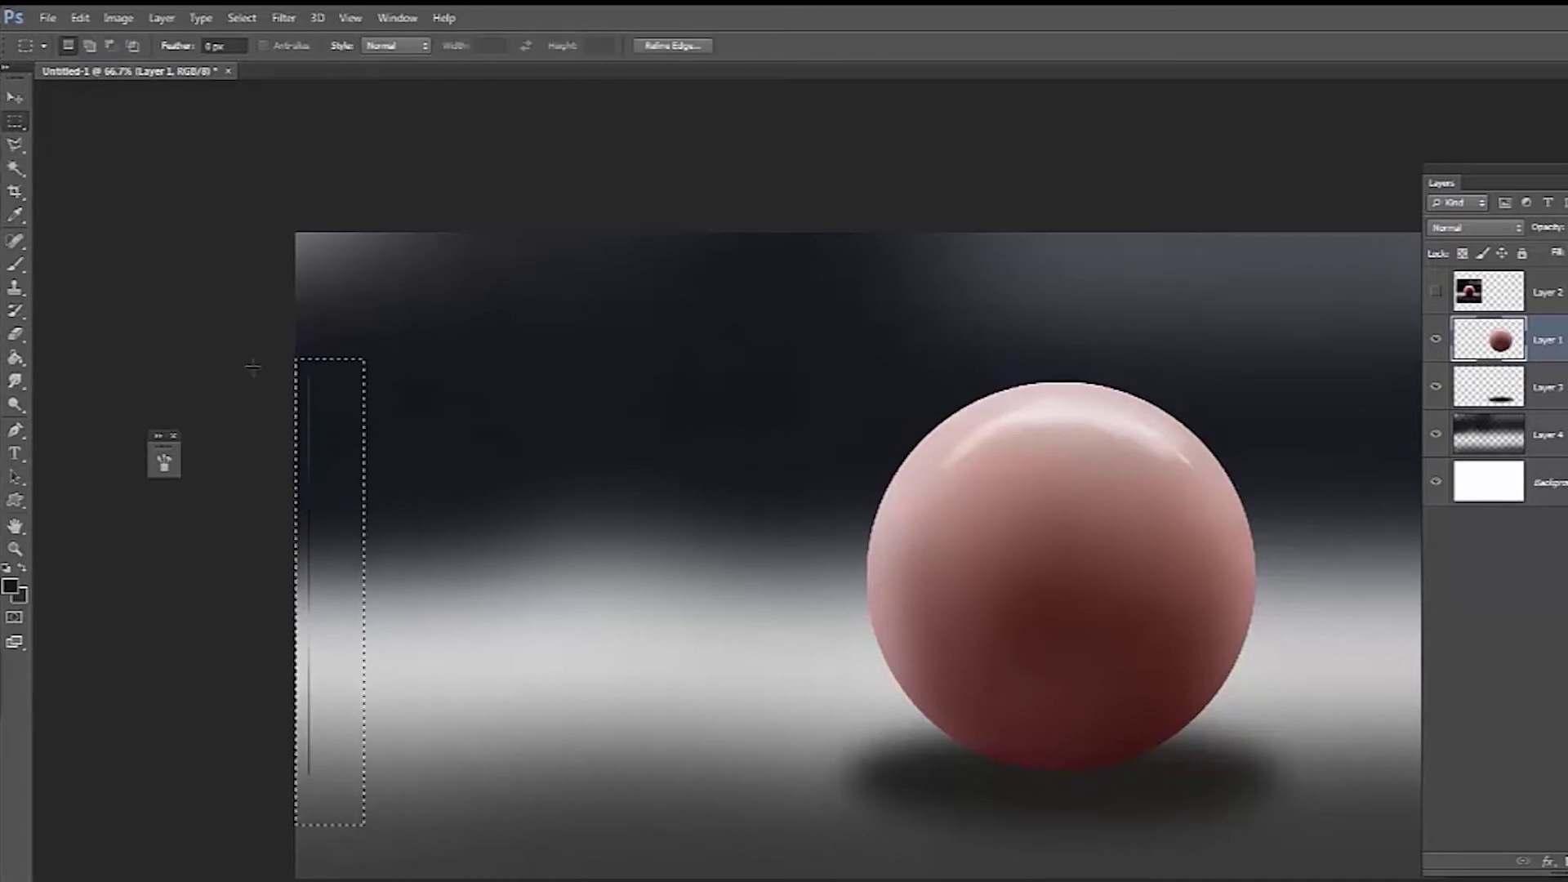
pyautogui.press('Delete')
pyautogui.hotkey('ctrl', 'd')
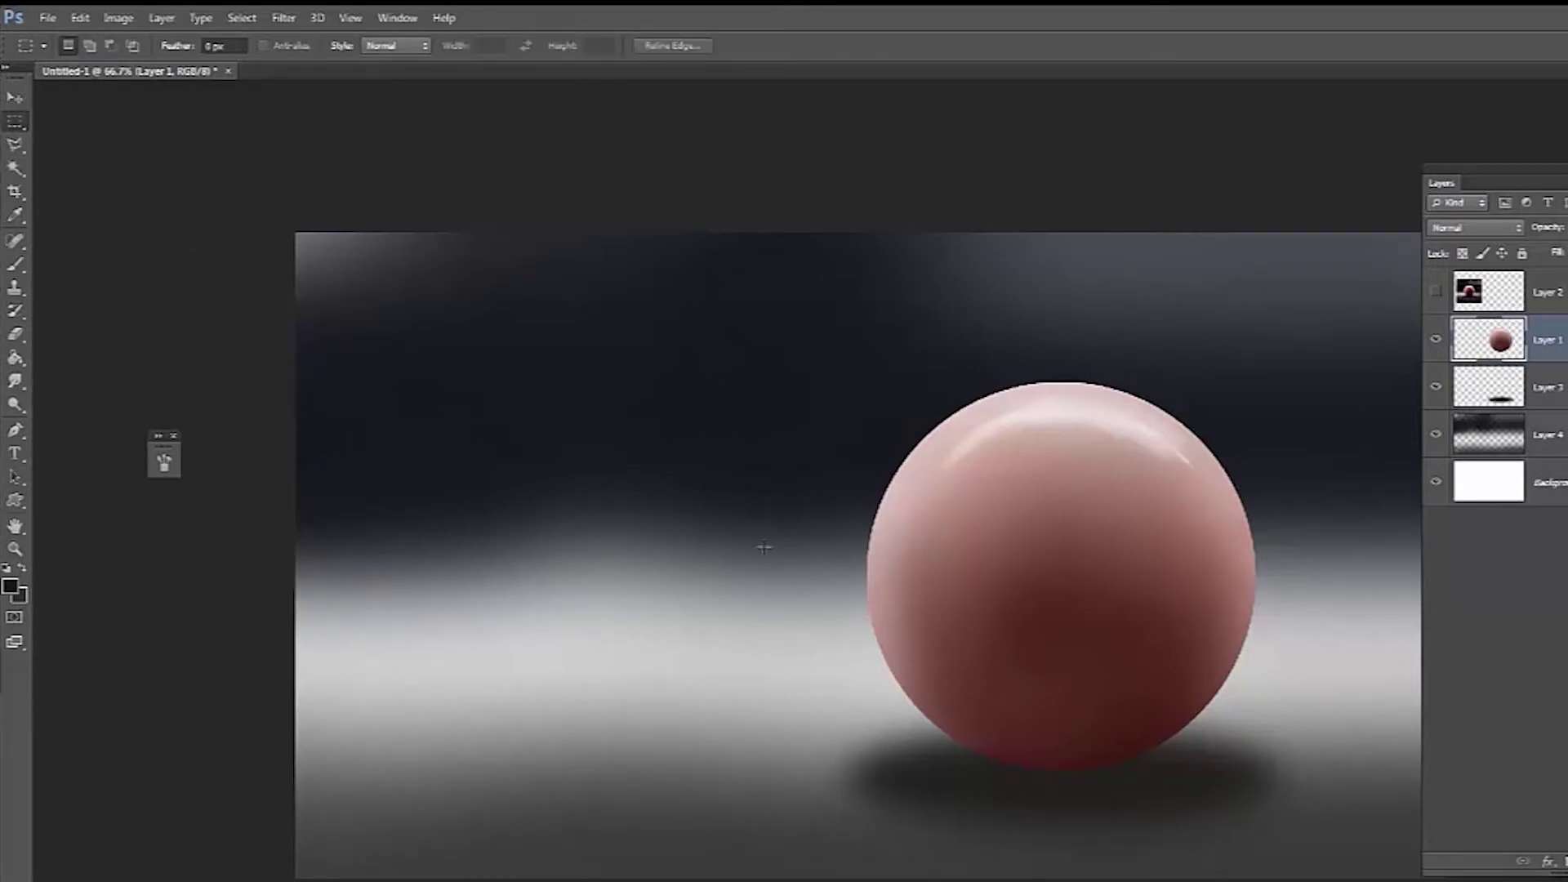
# - Select the sphere and shadow layers together and give both the red colour label
pyautogui.hotkey('ctrl', '-')
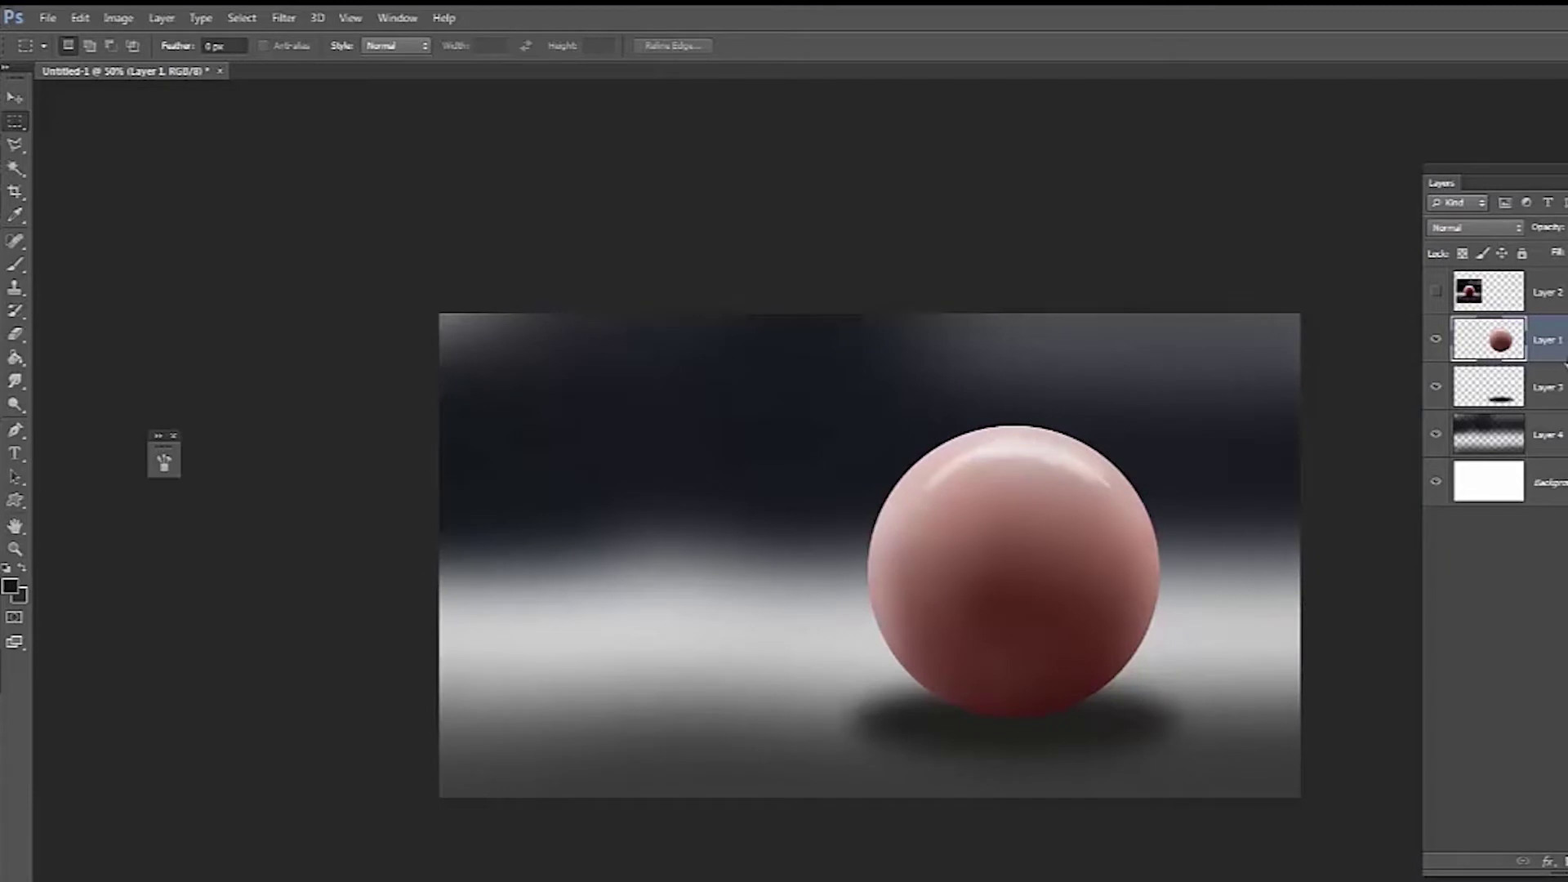
pyautogui.keyDown('shift'); pyautogui.click(1564, 376); pyautogui.keyUp('shift')
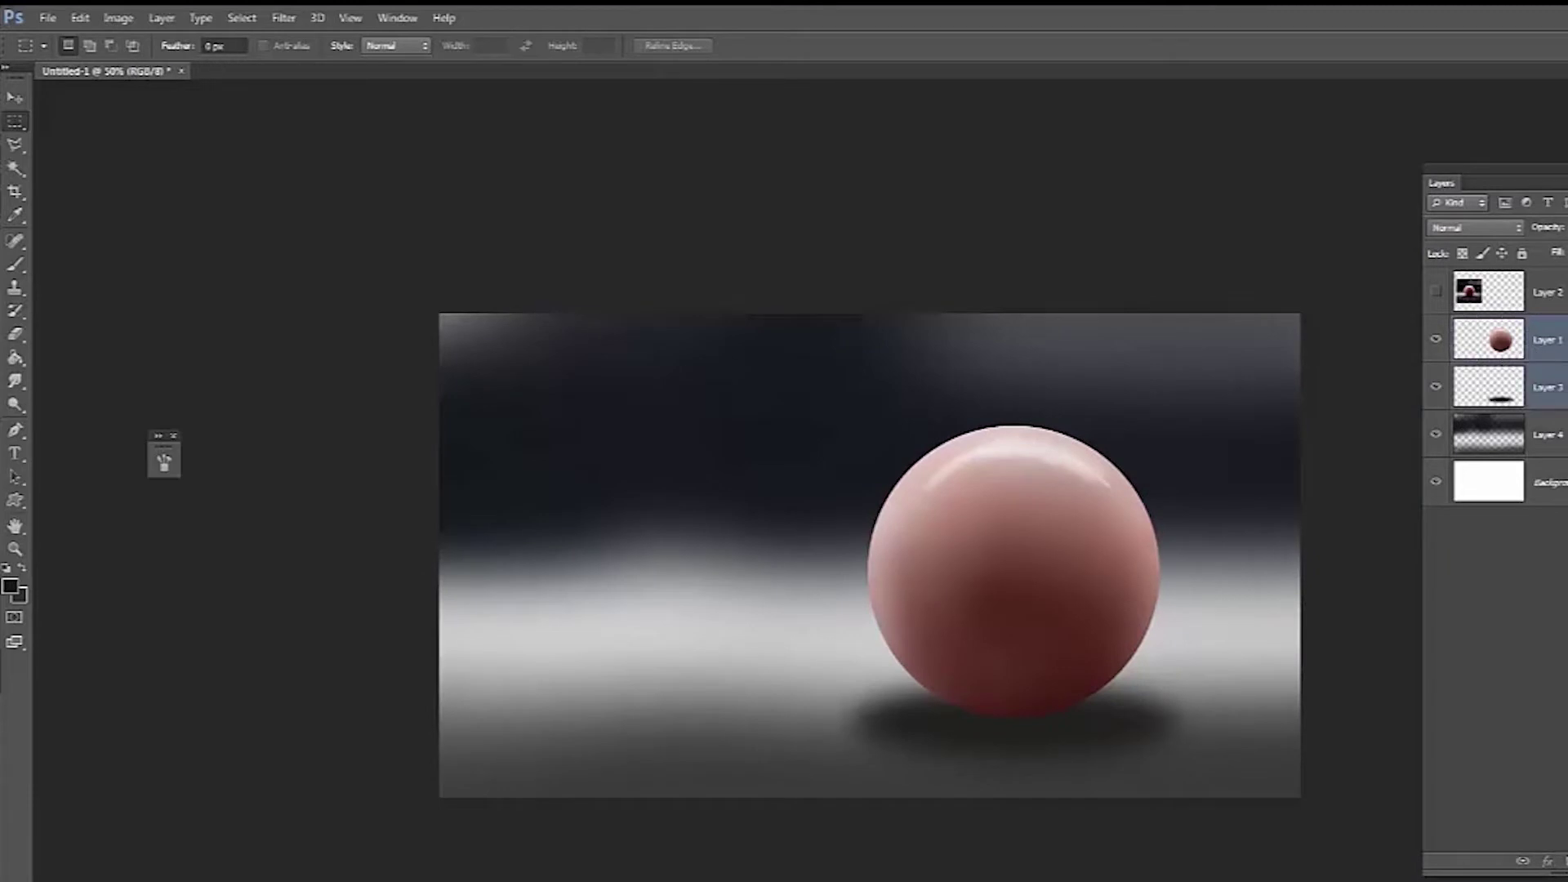
pyautogui.rightClick(1435, 366)
pyautogui.click(1476, 427)
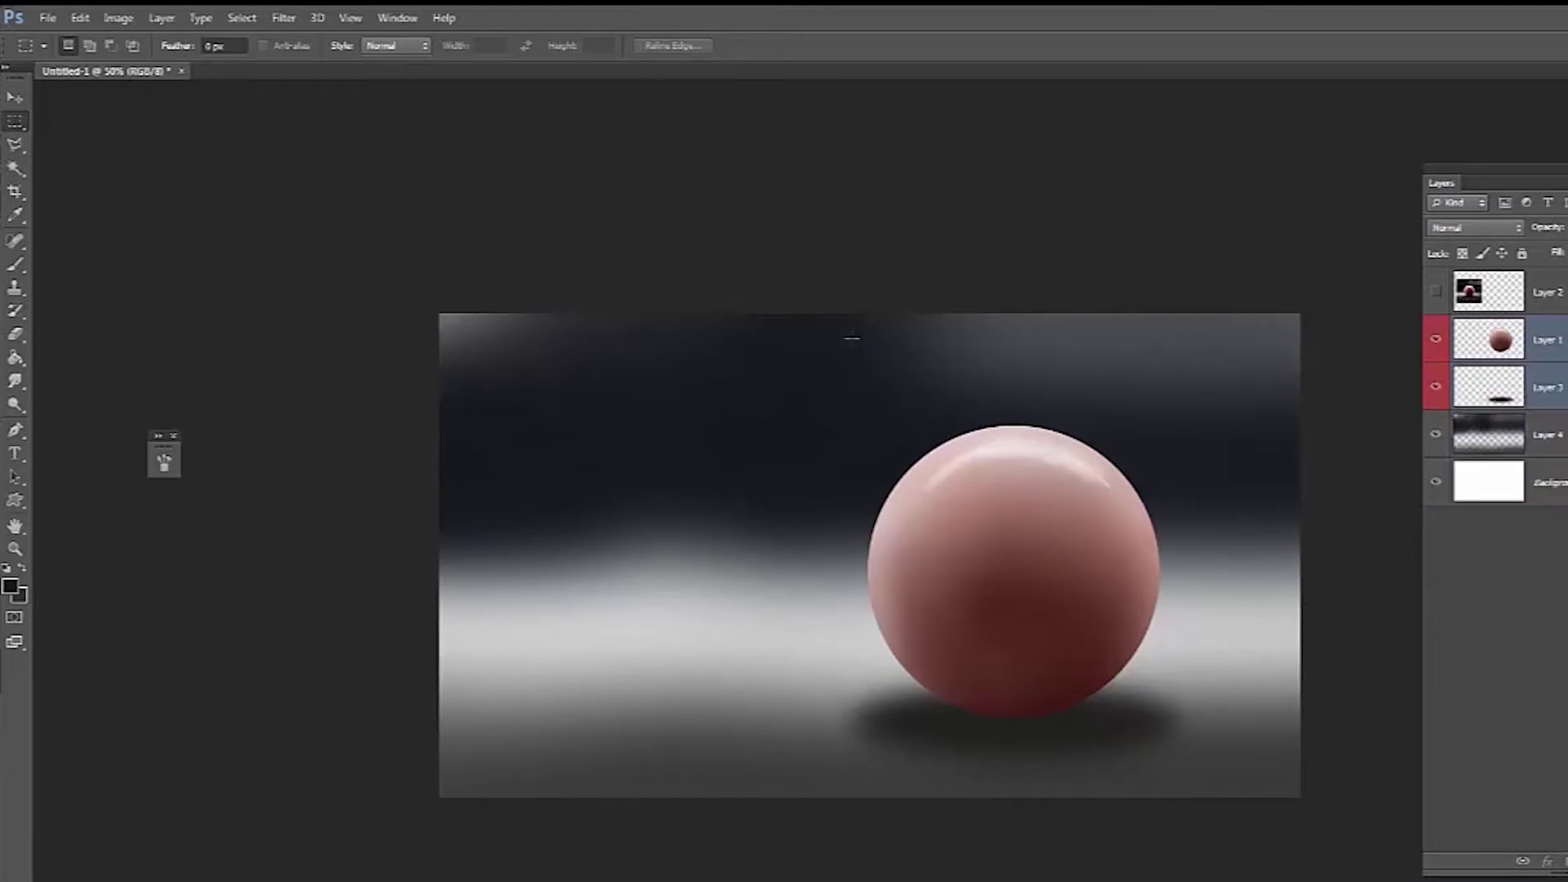
# - Move the sphere and its shadow together to the canvas's centre and add an empty layer above the sphere
pyautogui.click(16, 98)
pyautogui.moveTo(1085, 591); pyautogui.dragTo(933, 578)
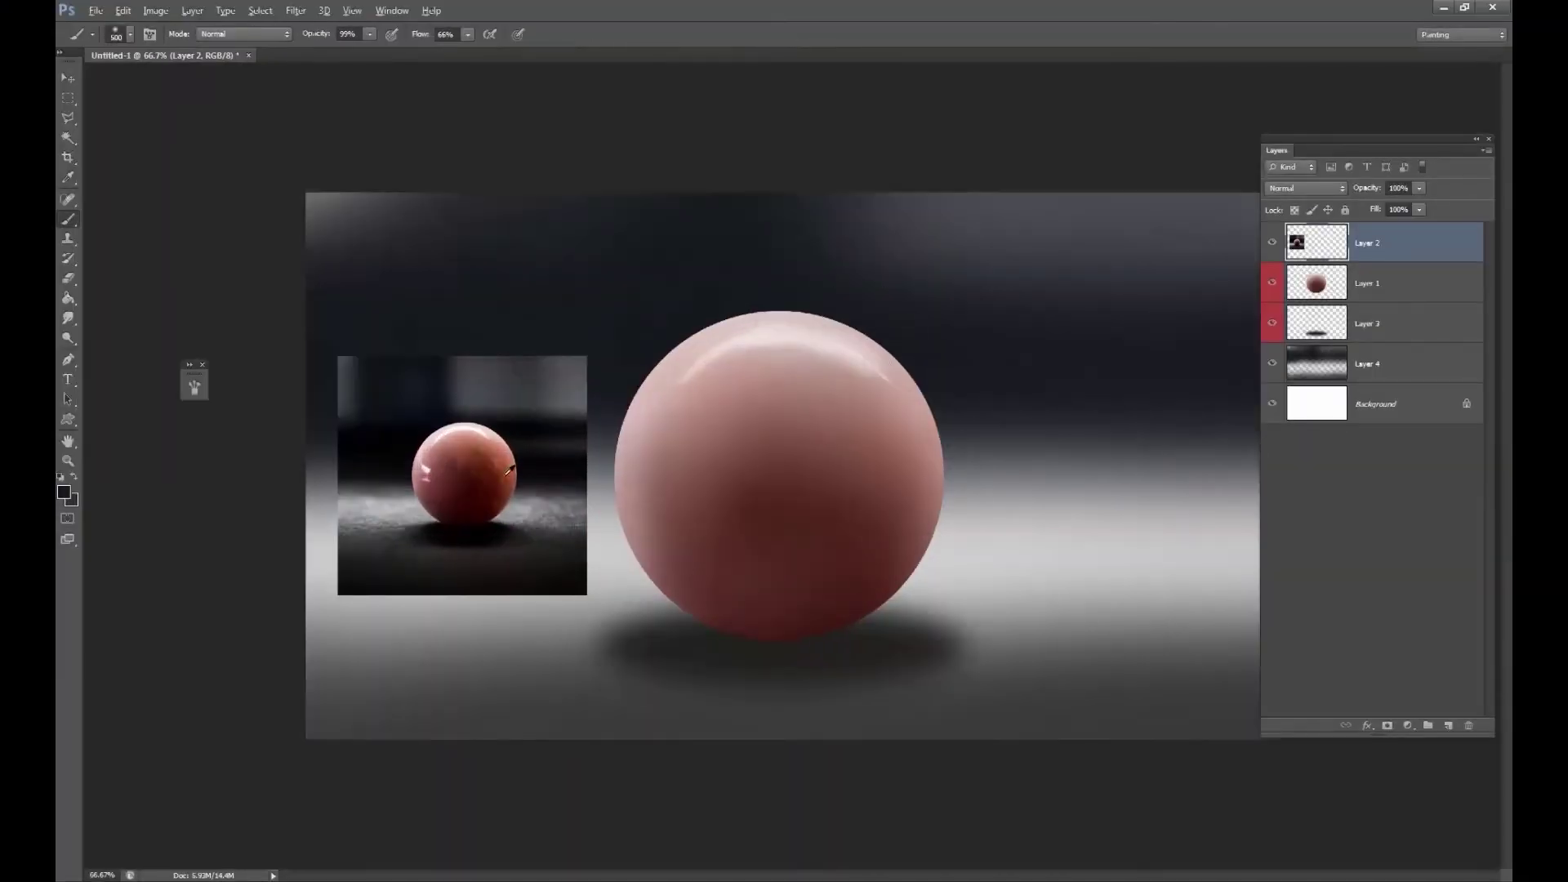
pyautogui.hotkey('alt', '[')
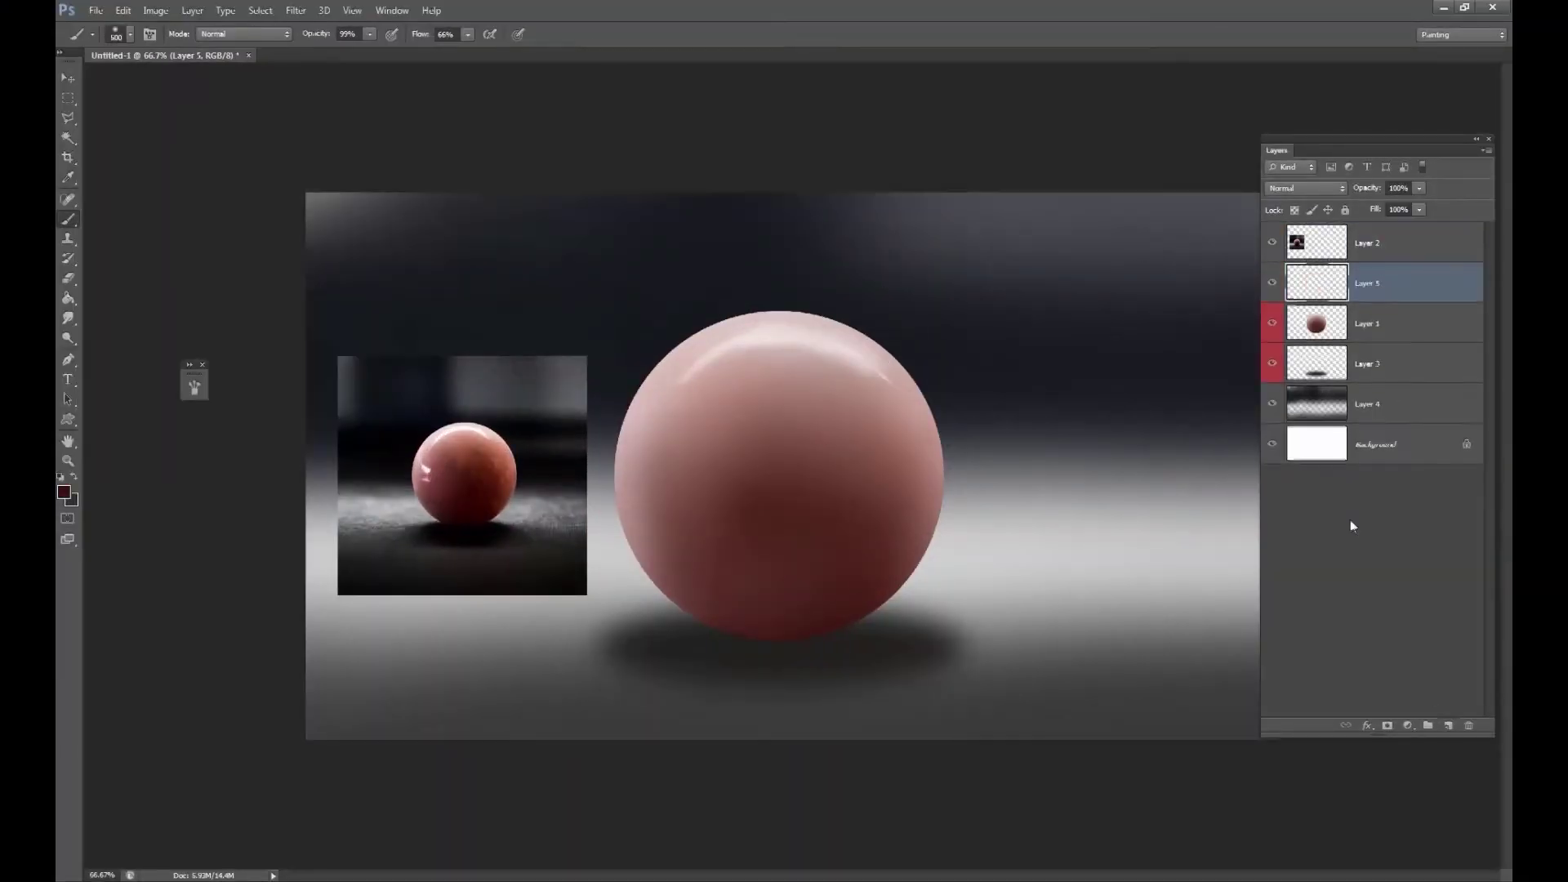
# - Make the sphere's Layer 1 active and select the sphere's area by inverting a selection of its surroundings
pyautogui.hotkey('alt', '[')
pyautogui.click(1037, 386)
pyautogui.hotkey('ctrl', 'shift', 'i')
# - Set the brush mode to Overlay and paint deep red over the sphere's middle and lower half
pyautogui.press('b')
pyautogui.moveTo(721, 482)
pyautogui.mouseDown()
pyautogui.moveTo(763, 535)
pyautogui.moveTo(683, 560)
pyautogui.moveTo(861, 546)
pyautogui.moveTo(771, 524)
pyautogui.mouseUp()
pyautogui.hotkey('ctrl', 'z')
pyautogui.click(243, 33)
pyautogui.click(245, 271)
pyautogui.click(874, 441)
pyautogui.keyDown('alt'); pyautogui.click(816, 539); pyautogui.keyUp('alt')
pyautogui.hotkey('ctrl', 'z')
# - Return the brush to Normal mode at 11% opacity, blend dark red over the sphere's lower part, check the layer and deselect
pyautogui.click(243, 33)
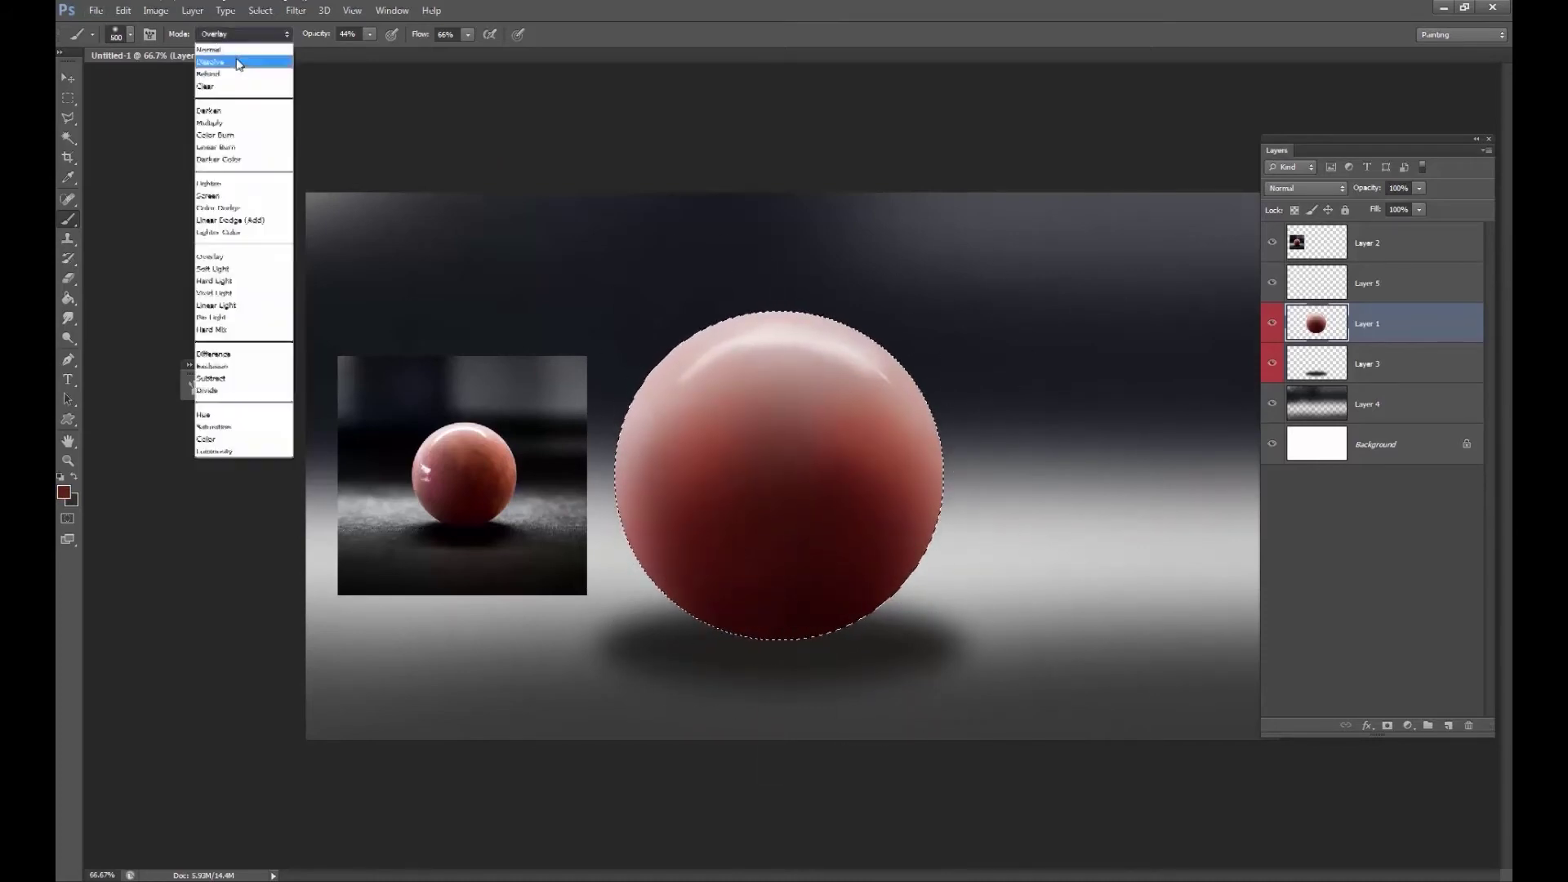
pyautogui.click(209, 49)
pyautogui.press('1')
pyautogui.press('1')
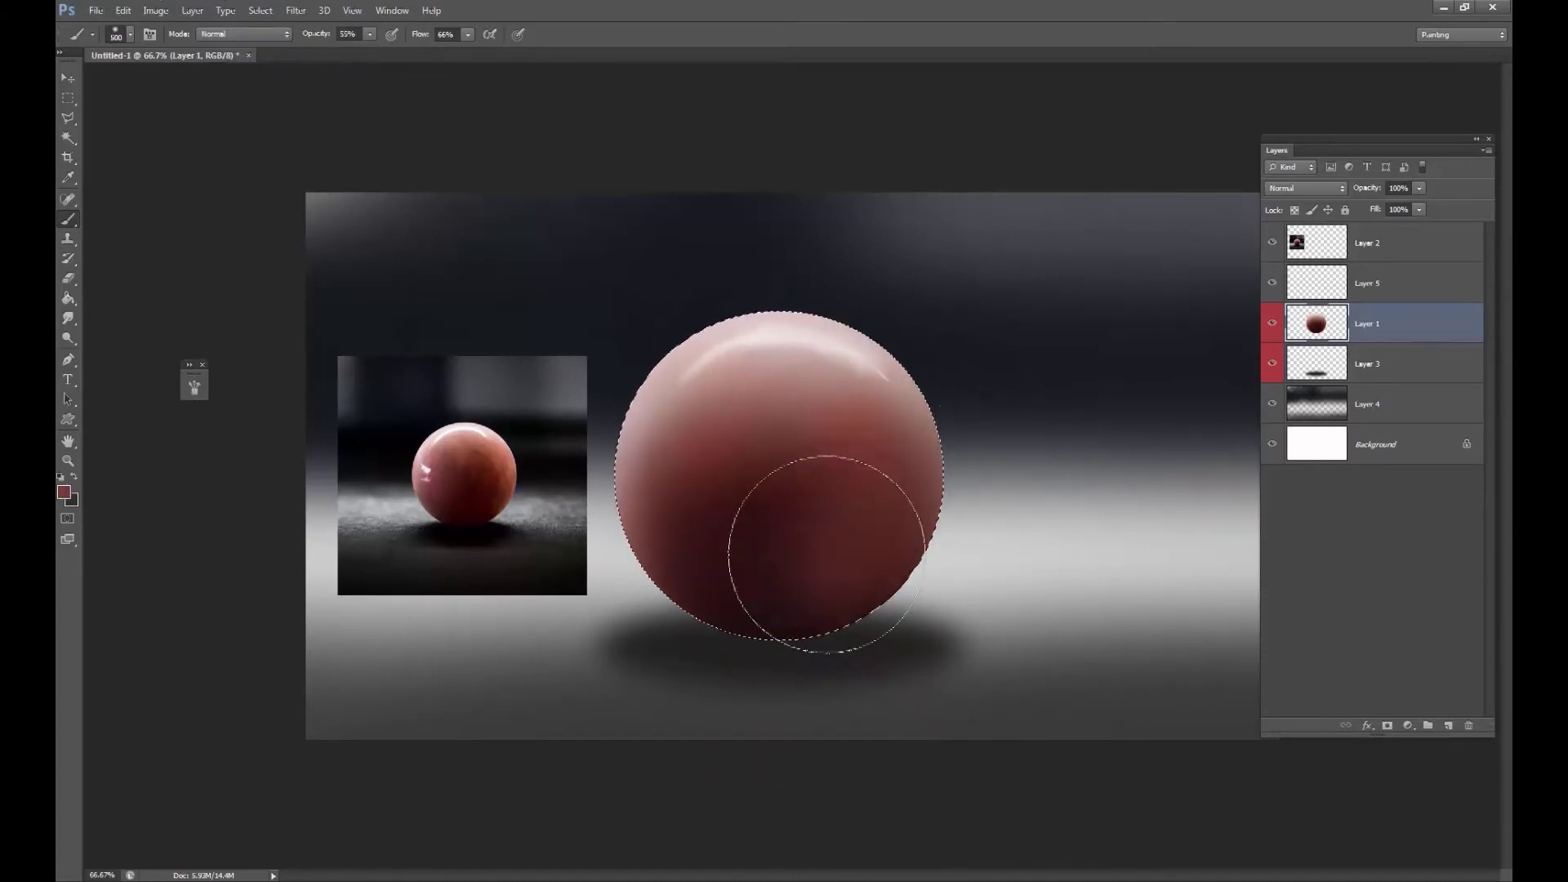
pyautogui.click(1271, 324)
pyautogui.click(1271, 323)
pyautogui.hotkey('ctrl', 'd')
# - Add a layer above Layer 4 and tint the floor with red sampled from the sphere, using a larger brush at 32% opacity
pyautogui.click(1362, 399)
pyautogui.hotkey('ctrl', 'shift', 'alt', 'n')
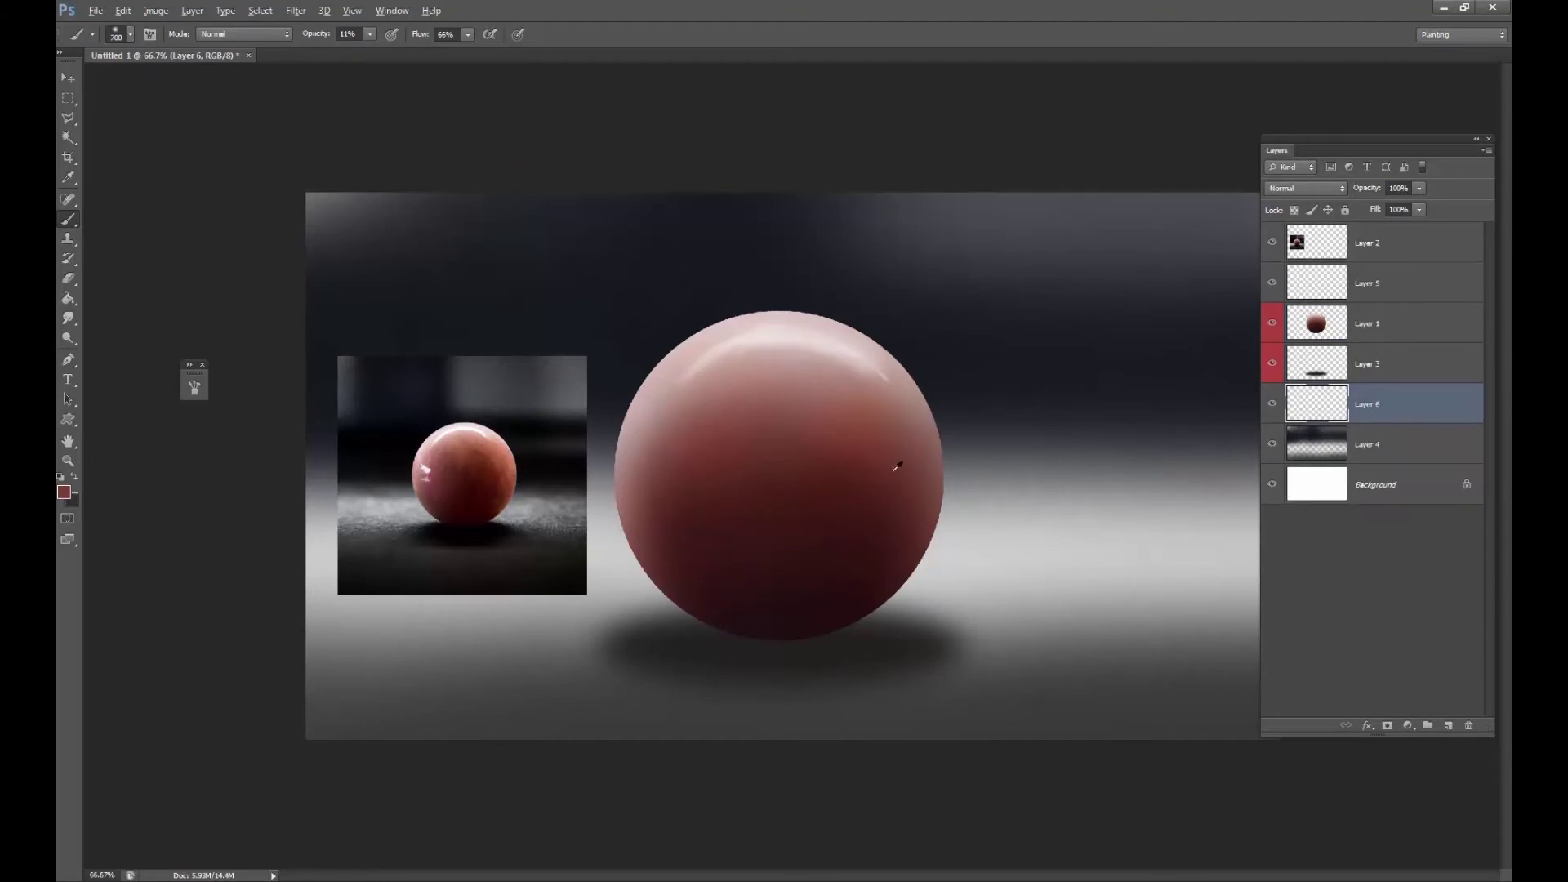
pyautogui.keyDown('alt'); pyautogui.click(895, 465); pyautogui.keyUp('alt')
pyautogui.press(']')
pyautogui.press(']')
pyautogui.press(']')
pyautogui.press('5')
pyautogui.press('5')
pyautogui.moveTo(1086, 563)
pyautogui.mouseDown()
pyautogui.moveTo(1231, 673)
pyautogui.moveTo(563, 645)
pyautogui.moveTo(313, 663)
pyautogui.moveTo(1086, 654)
pyautogui.mouseUp()
pyautogui.hotkey('ctrl', 'z')
pyautogui.press('3')
pyautogui.press('2')
# - Make Layer 4 active, sample near-black from the reference's floor and darken the foreground around the shadow with a 300 brush
pyautogui.click(1315, 442)
pyautogui.press('[')
pyautogui.press('[')
pyautogui.keyDown('alt'); pyautogui.click(490, 584); pyautogui.keyUp('alt')
pyautogui.press('[')
pyautogui.press('[')
pyautogui.press('[')
pyautogui.press('[')
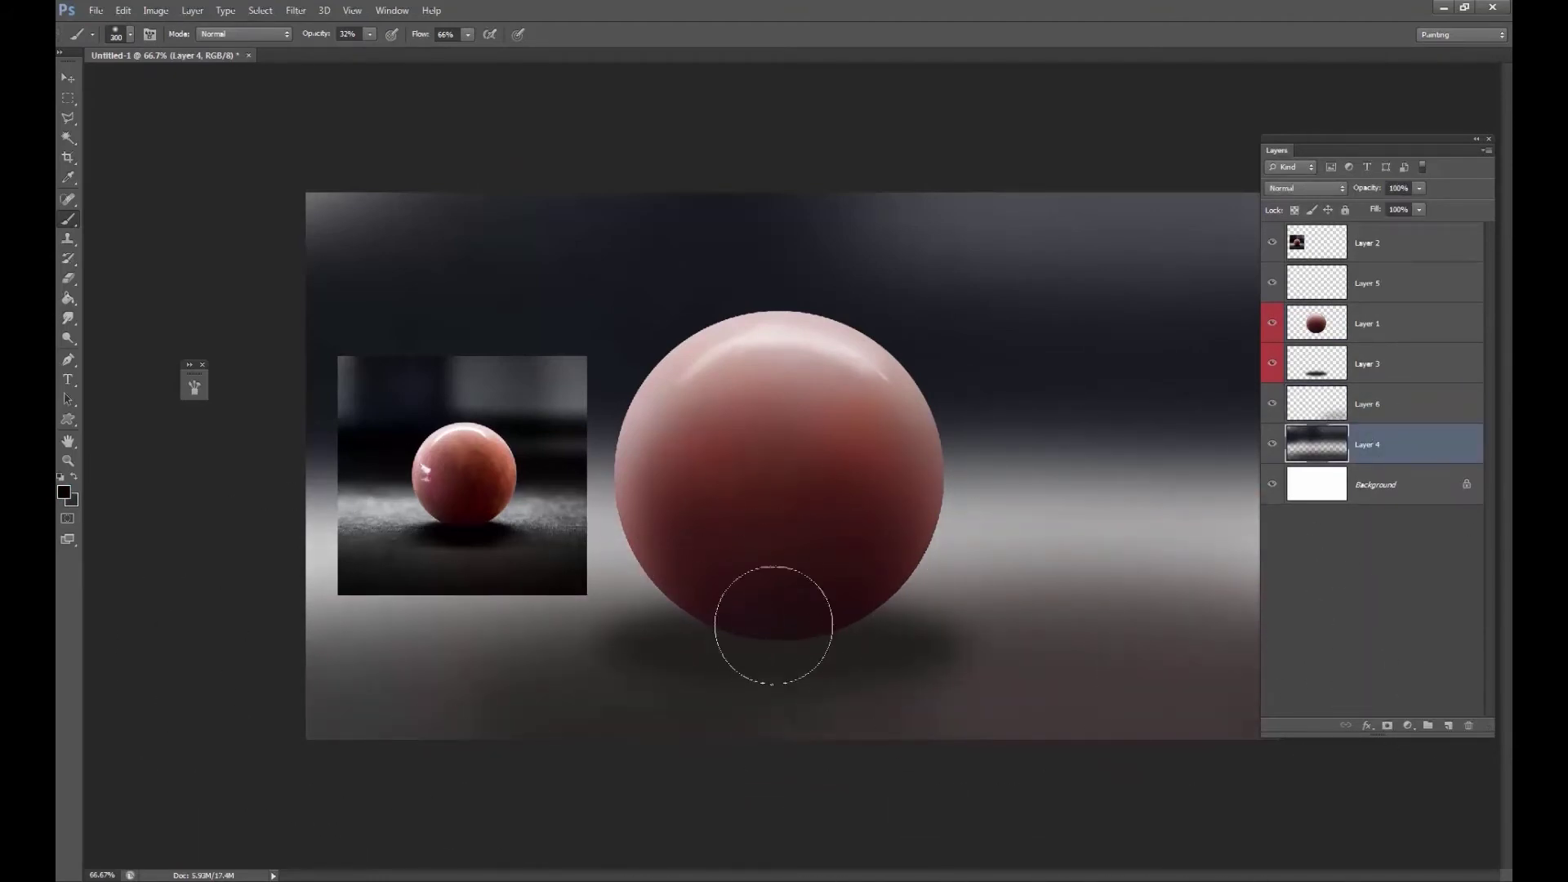
# - Lock the shadow's Layer 3 and darken the floor on Layer 6 with a 700 brush, comparing with the layer hidden
pyautogui.click(1329, 369)
pyautogui.press(']')
pyautogui.press(']')
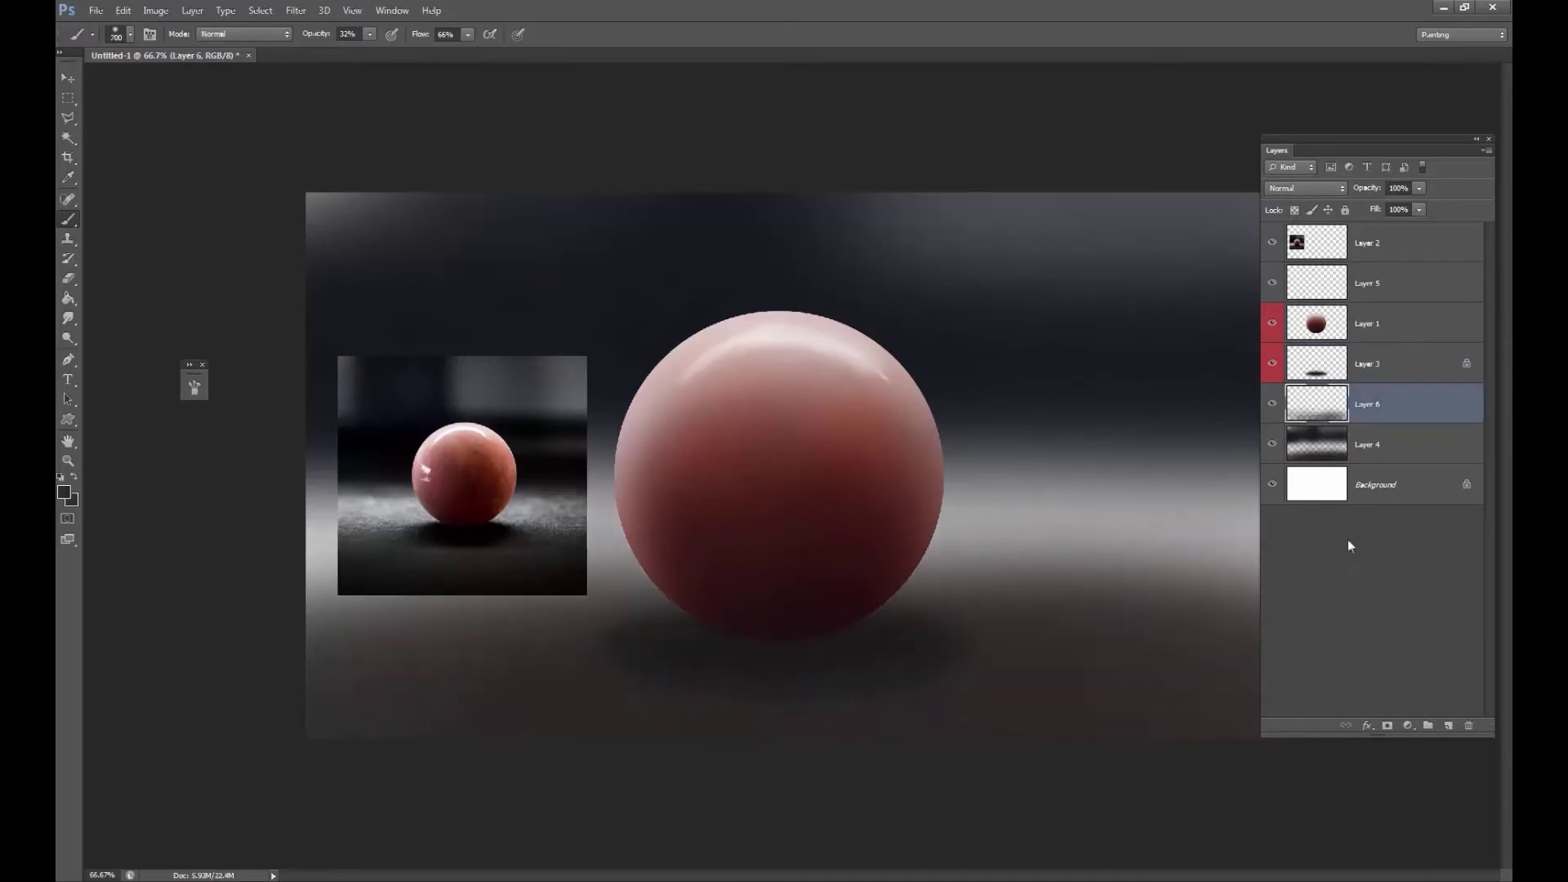
pyautogui.hotkey('ctrl', 'z')
pyautogui.click(1271, 404)
pyautogui.click(1271, 405)
# - Add a layer above Layer 6, sample the sphere's orange-red and dab it broadly over both sides of the scene with a much larger brush
pyautogui.click(1447, 725)
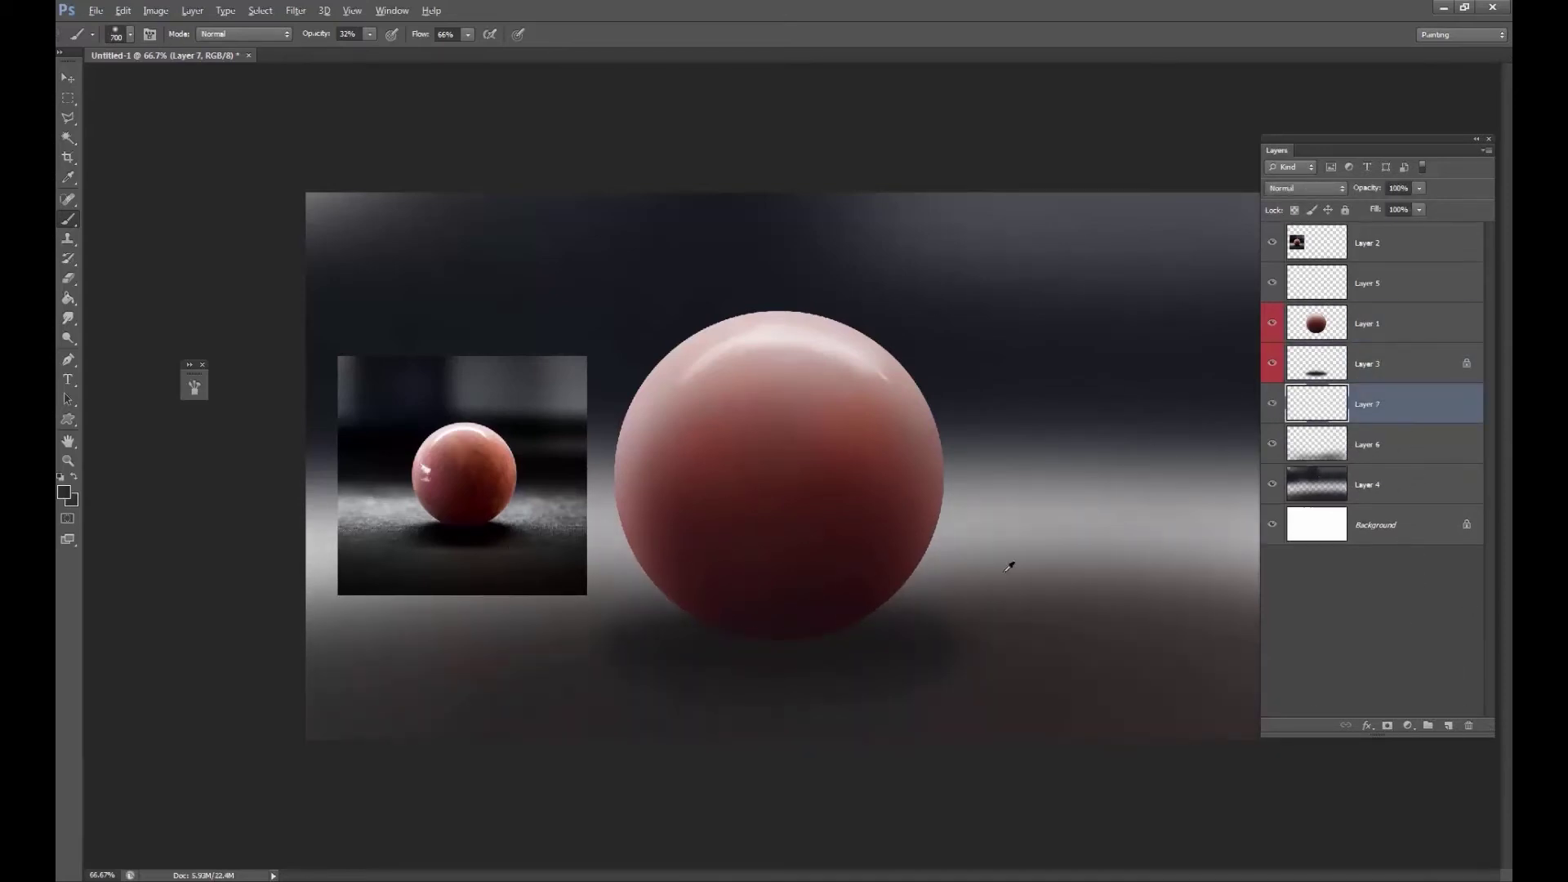
pyautogui.keyDown('alt'); pyautogui.click(866, 440); pyautogui.keyUp('alt')
pyautogui.press(']')
pyautogui.press(']')
pyautogui.press(']')
pyautogui.press(']')
pyautogui.press(']')
pyautogui.press(']')
pyautogui.press(']')
pyautogui.press(']')
pyautogui.press(']')
pyautogui.press(']')
pyautogui.press(']')
pyautogui.press(']')
pyautogui.click(1103, 468)
pyautogui.click(570, 550)
# - Reduce the brush size to 1100 and set the red tint layer's blend mode to Soft Light
pyautogui.press('[')
pyautogui.press('[')
pyautogui.press('[')
pyautogui.press('[')
pyautogui.click(1304, 187)
pyautogui.click(1298, 392)
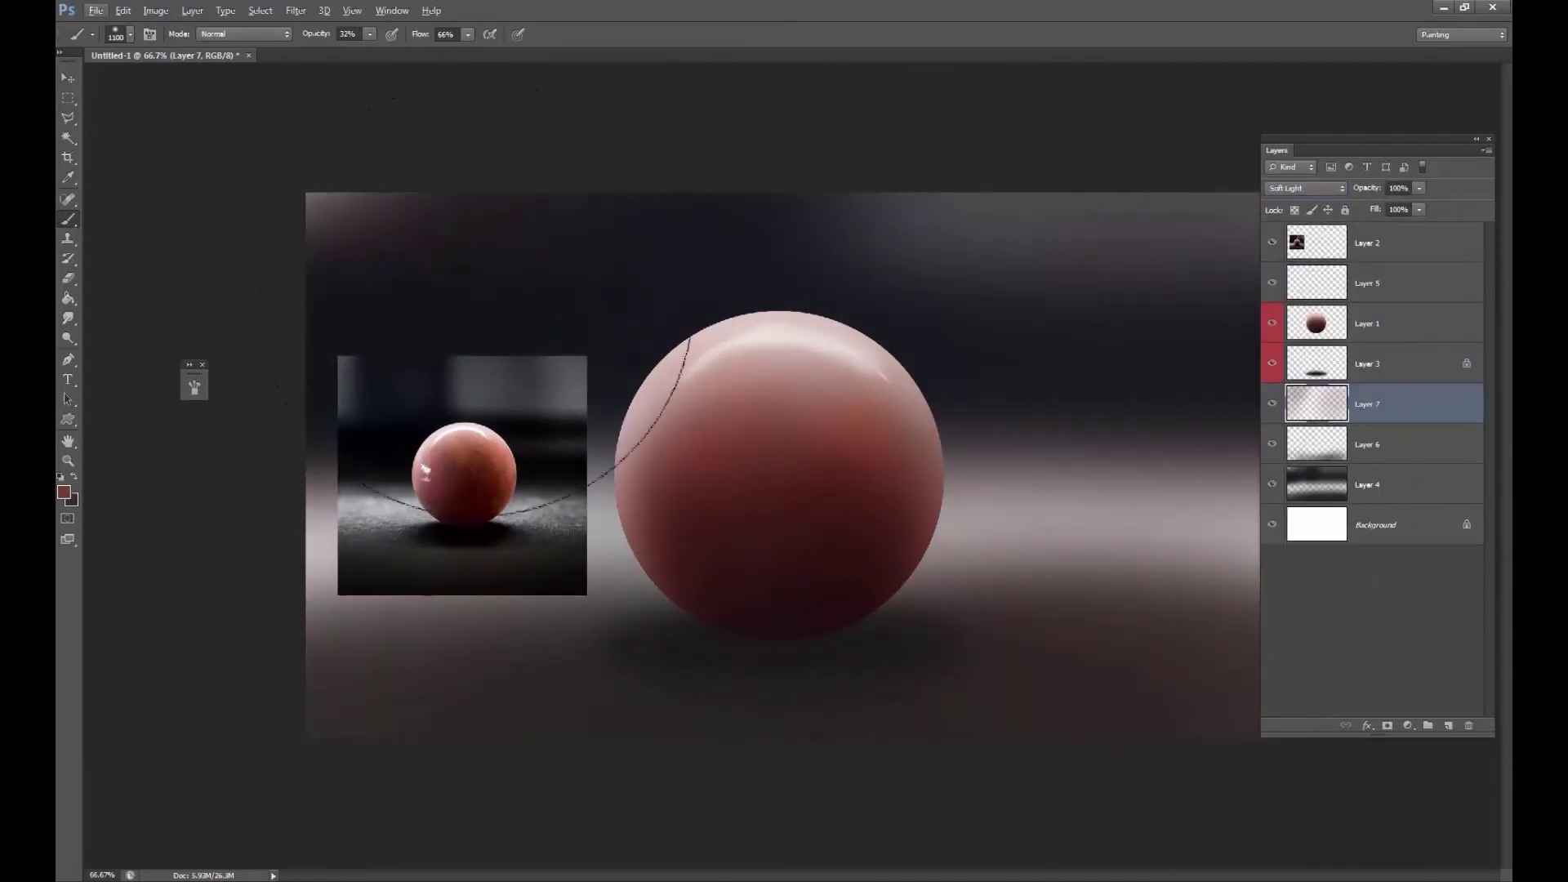
# - Set the foreground colour to a pale yellow
pyautogui.click(62, 491)
pyautogui.click(700, 663)
pyautogui.click(553, 494)
pyautogui.click(849, 482)
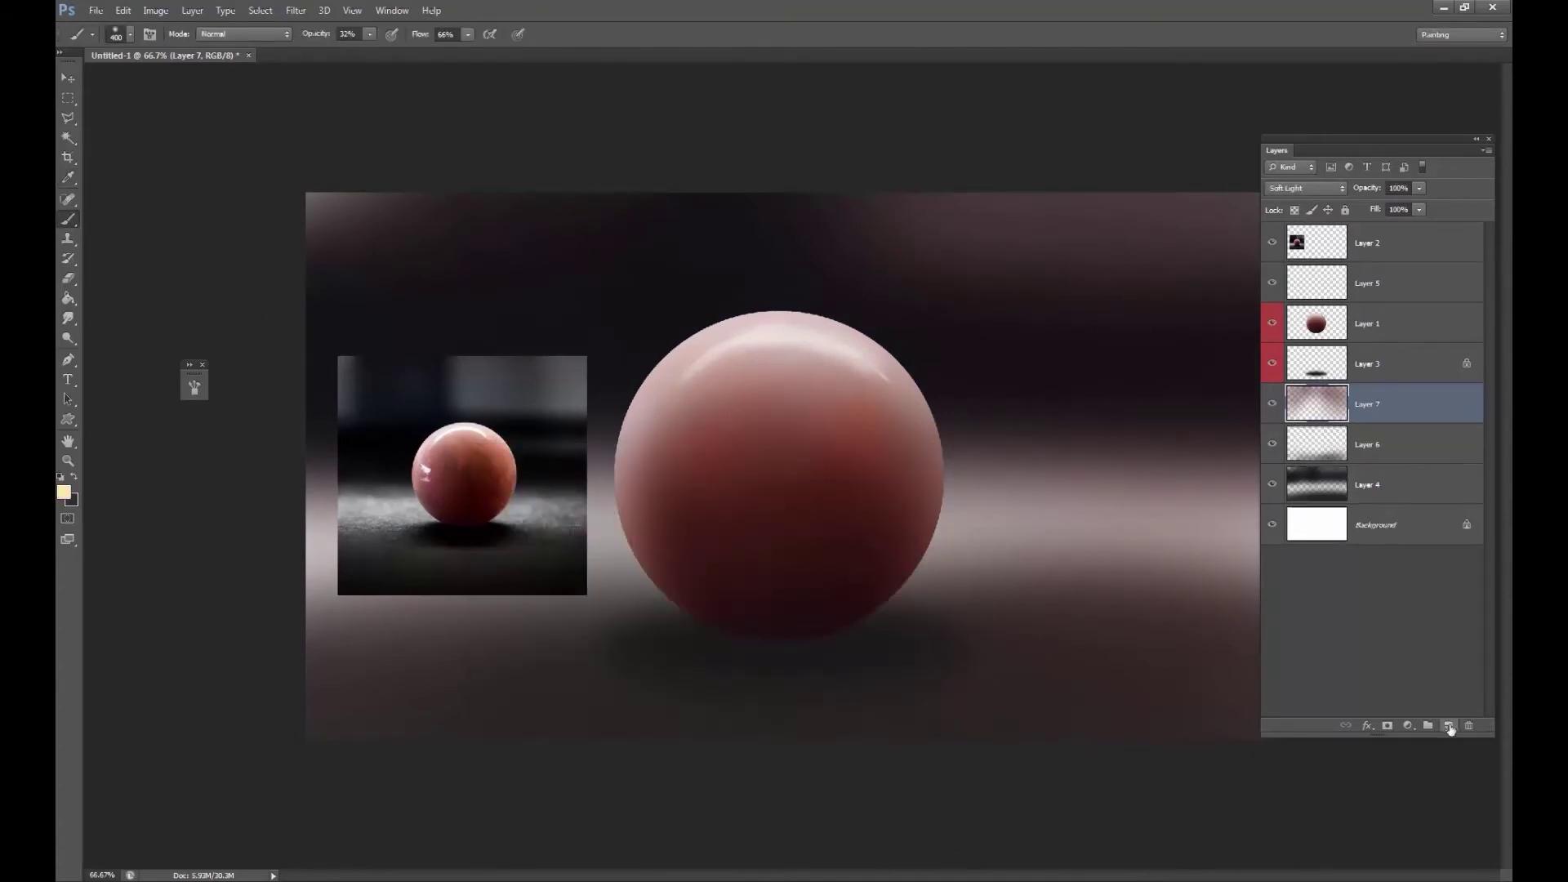
# - Add a Soft Light layer above Layer 7, hide the reference photo and dab pale yellow on the light band beside the sphere
pyautogui.click(1448, 725)
pyautogui.click(1272, 242)
pyautogui.click(464, 541)
pyautogui.click(1304, 188)
pyautogui.click(1298, 392)
pyautogui.press('[')
pyautogui.press('[')
pyautogui.press('[')
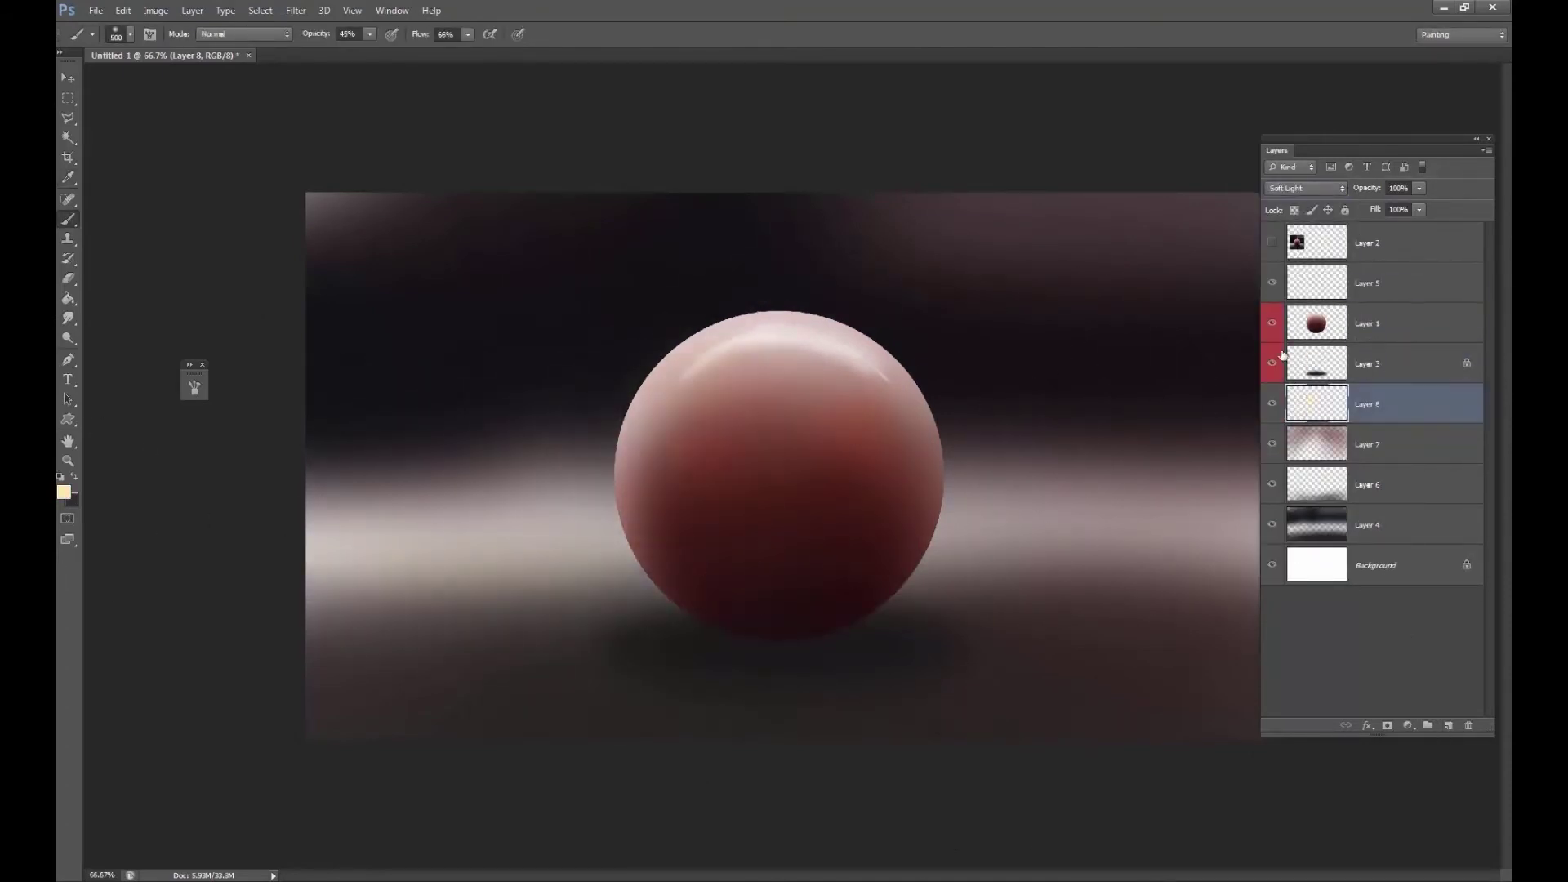
# - Hide the sphere and shadow layers, brush pale yellow across the whole light band and show both layers again
pyautogui.moveTo(1271, 323); pyautogui.dragTo(1272, 363)
pyautogui.press(']')
pyautogui.press(']')
pyautogui.press(']')
pyautogui.press(']')
pyautogui.moveTo(1143, 490); pyautogui.dragTo(384, 530)
pyautogui.press('[')
pyautogui.press('[')
pyautogui.moveTo(1272, 363); pyautogui.dragTo(1271, 324)
# - Select the sphere's area on Layer 1 by picking its surroundings with the Magic Wand and inverting the selection
pyautogui.click(1367, 324)
pyautogui.press('w')
pyautogui.click(596, 506)
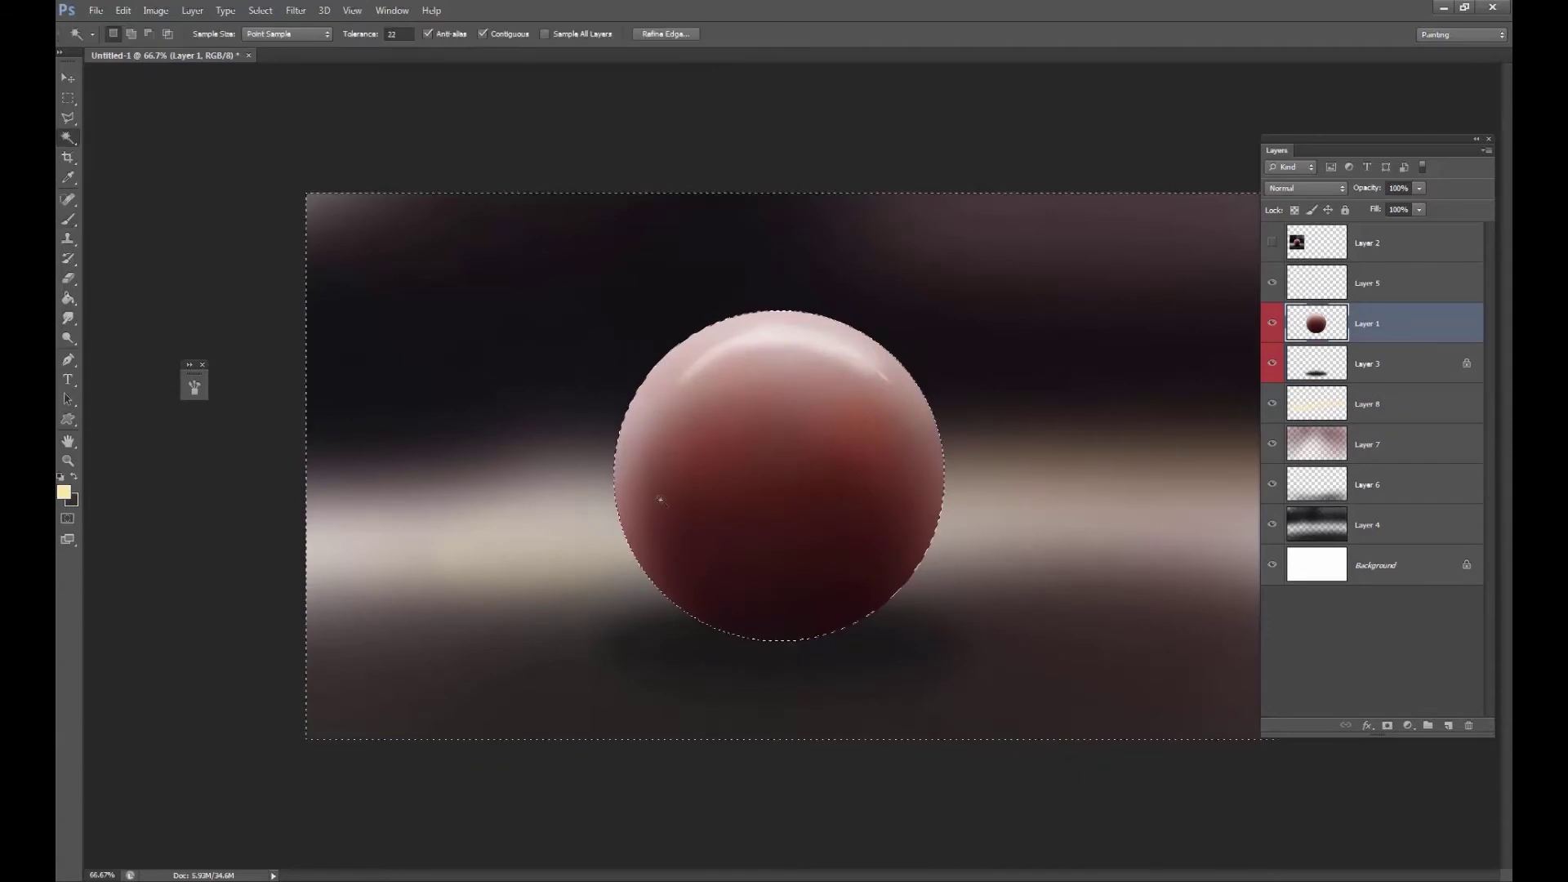
pyautogui.click(260, 11)
pyautogui.click(290, 75)
pyautogui.click(677, 338)
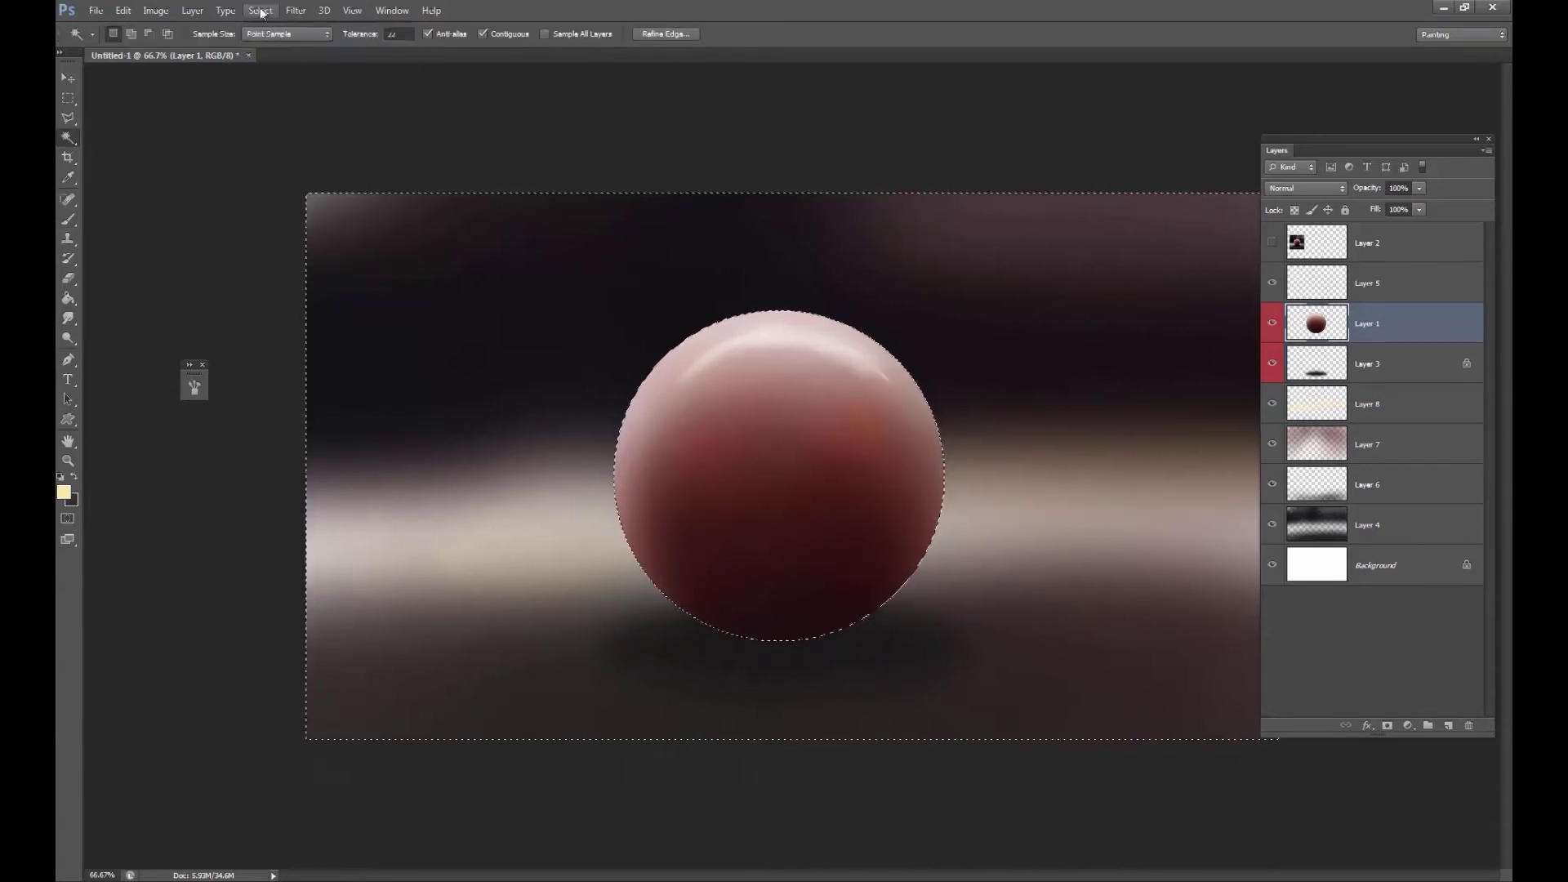
pyautogui.click(260, 11)
pyautogui.click(290, 75)
# - Try pale yellow brush strokes across the sphere and undo them
pyautogui.click(69, 218)
pyautogui.moveTo(654, 425); pyautogui.dragTo(928, 486)
pyautogui.hotkey('ctrl', 'z')
pyautogui.moveTo(569, 505)
pyautogui.mouseDown()
pyautogui.moveTo(756, 409)
pyautogui.moveTo(776, 347)
pyautogui.mouseUp()
pyautogui.hotkey('ctrl', 'z')
# - Add a Soft Light layer above the sphere and sample the cream tone of its top highlight with a smaller brush
pyautogui.click(1447, 725)
pyautogui.press('[')
pyautogui.press('[')
pyautogui.press('[')
pyautogui.keyDown('alt'); pyautogui.click(748, 340); pyautogui.keyUp('alt')
pyautogui.click(1305, 188)
pyautogui.click(1294, 394)
# - Set the foreground colour to a warm light yellow
pyautogui.click(64, 493)
pyautogui.click(518, 556)
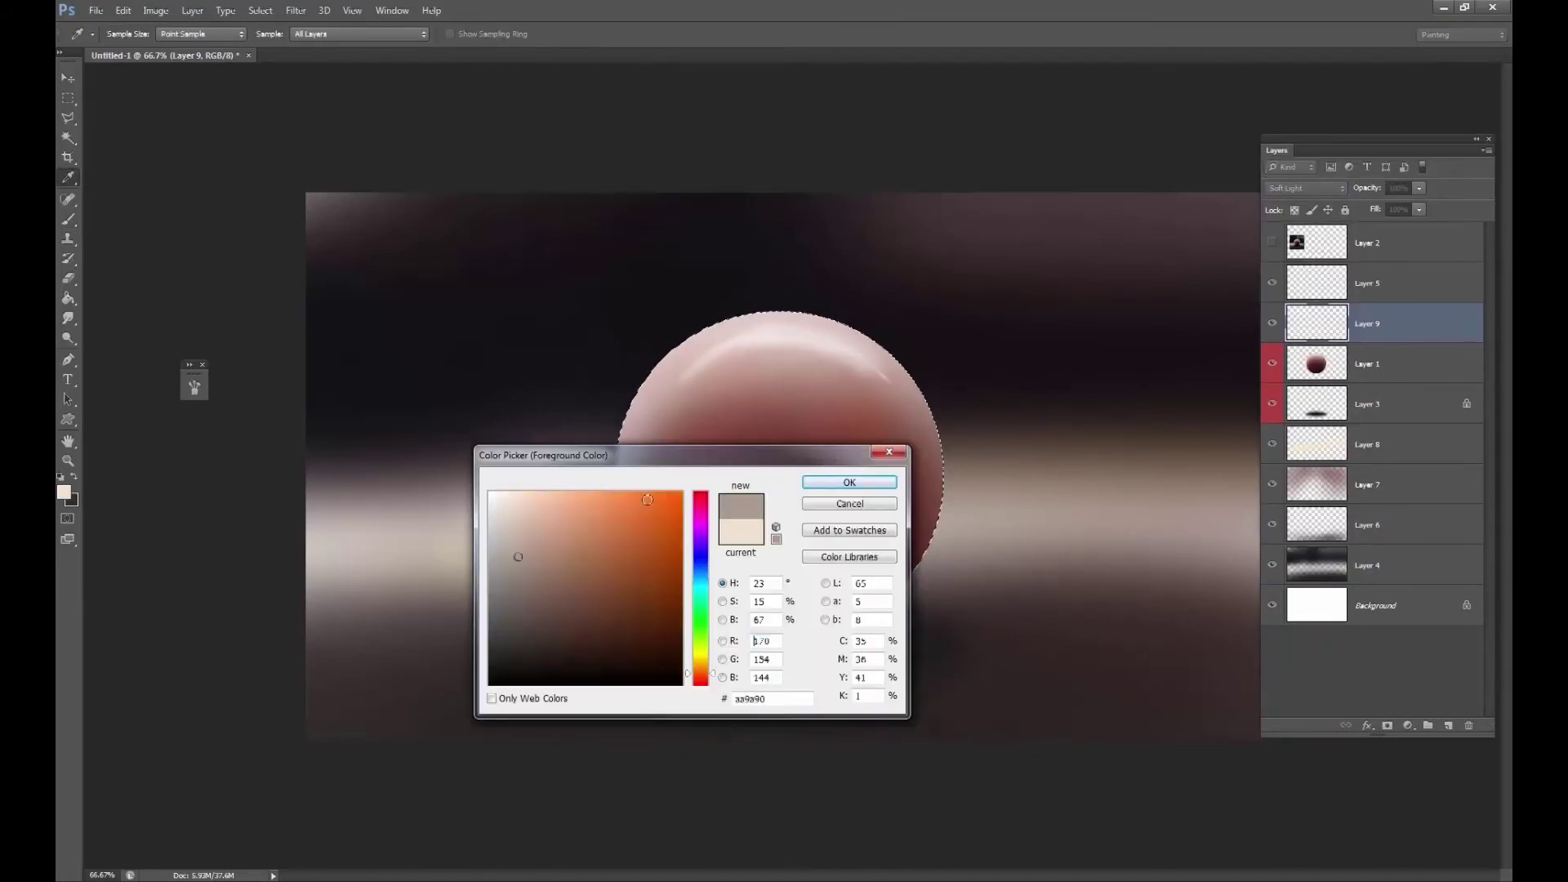
pyautogui.click(699, 658)
pyautogui.click(578, 504)
pyautogui.click(851, 483)
# - Try brushing yellow across the sphere's upper half at size 300 with another blend mode, and delete that layer
pyautogui.press(']')
pyautogui.press(']')
pyautogui.press(']')
pyautogui.press(']')
pyautogui.moveTo(650, 385)
pyautogui.mouseDown()
pyautogui.moveTo(820, 413)
pyautogui.moveTo(925, 403)
pyautogui.mouseUp()
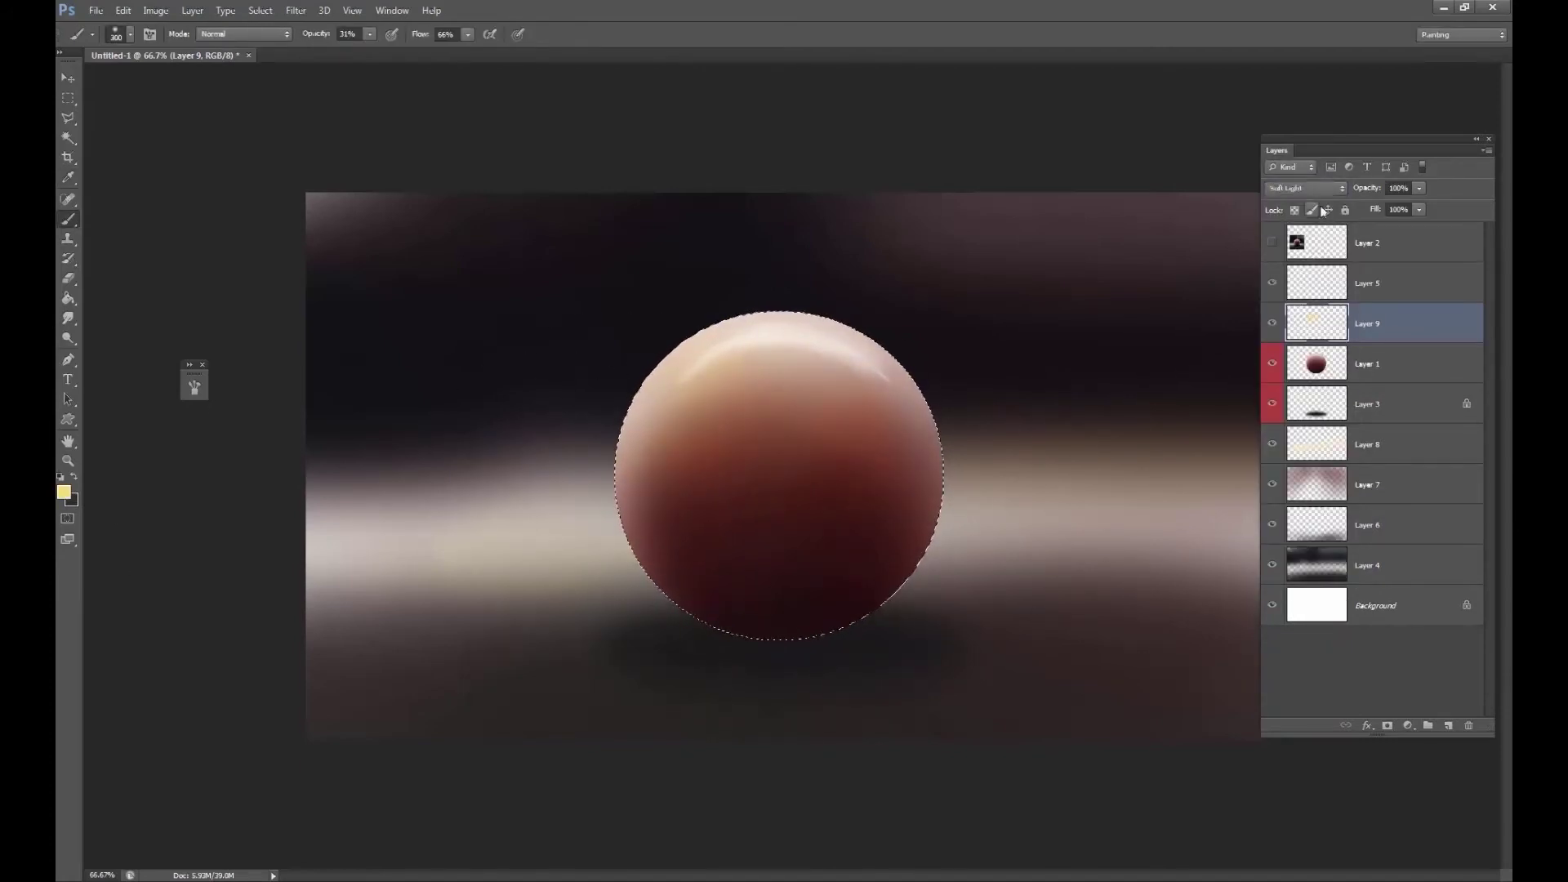
pyautogui.click(1305, 188)
pyautogui.click(1286, 385)
pyautogui.click(1469, 725)
# - Add a new Soft Light layer above the sphere, paint yellow on its top highlight and deselect
pyautogui.click(1447, 725)
pyautogui.click(1305, 188)
pyautogui.click(1282, 398)
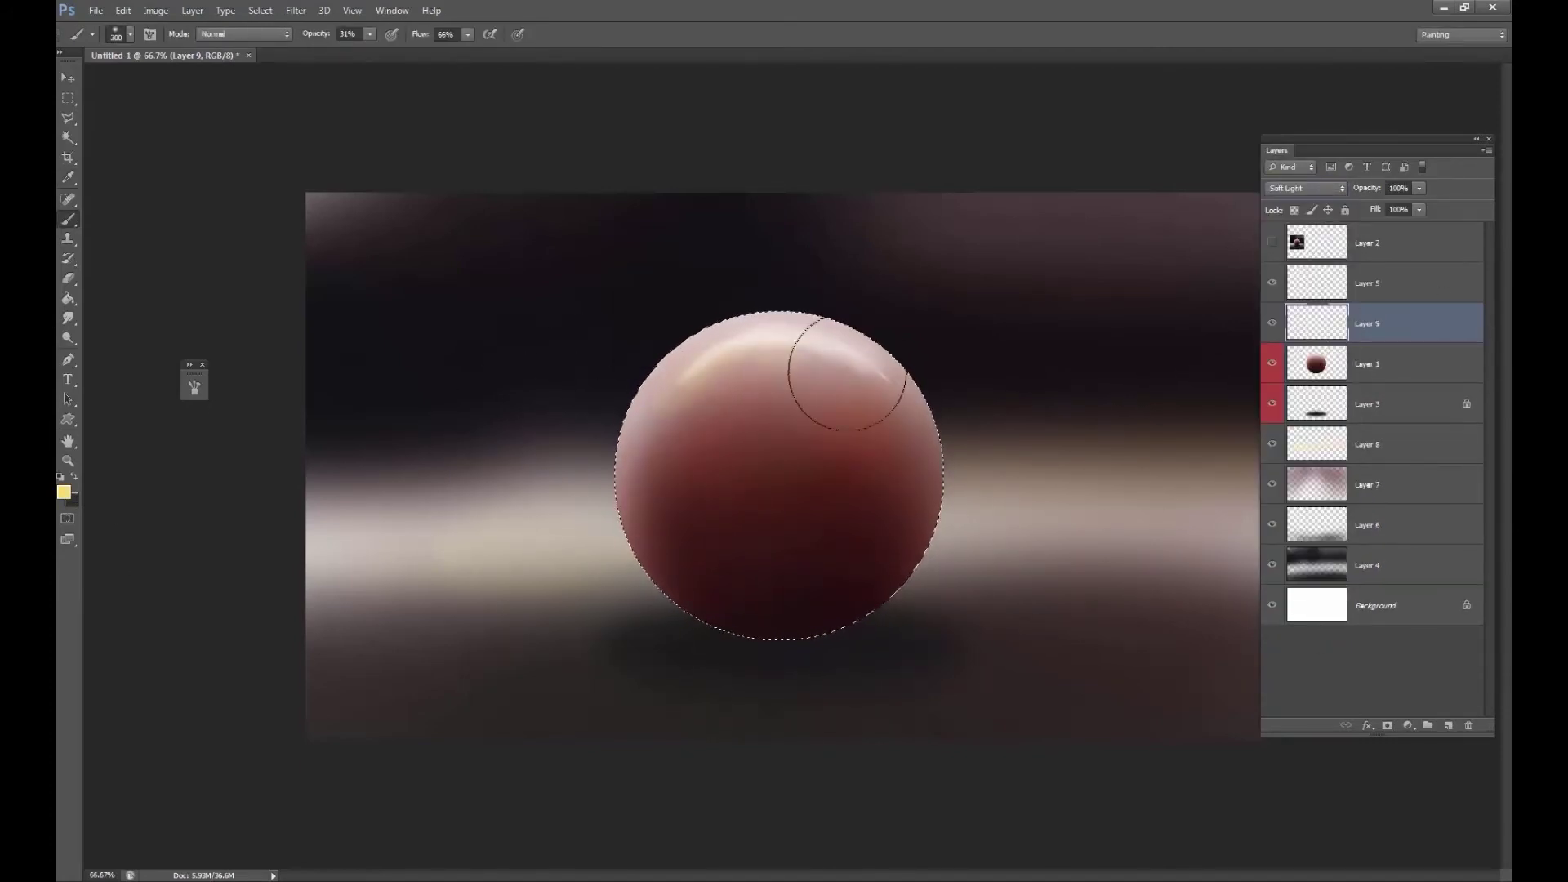
pyautogui.click(847, 373)
pyautogui.hotkey('ctrl', 'd')
# - Check the yellow paint with the sphere hidden, erase the excess and compare the sphere with the reference photo
pyautogui.click(1271, 363)
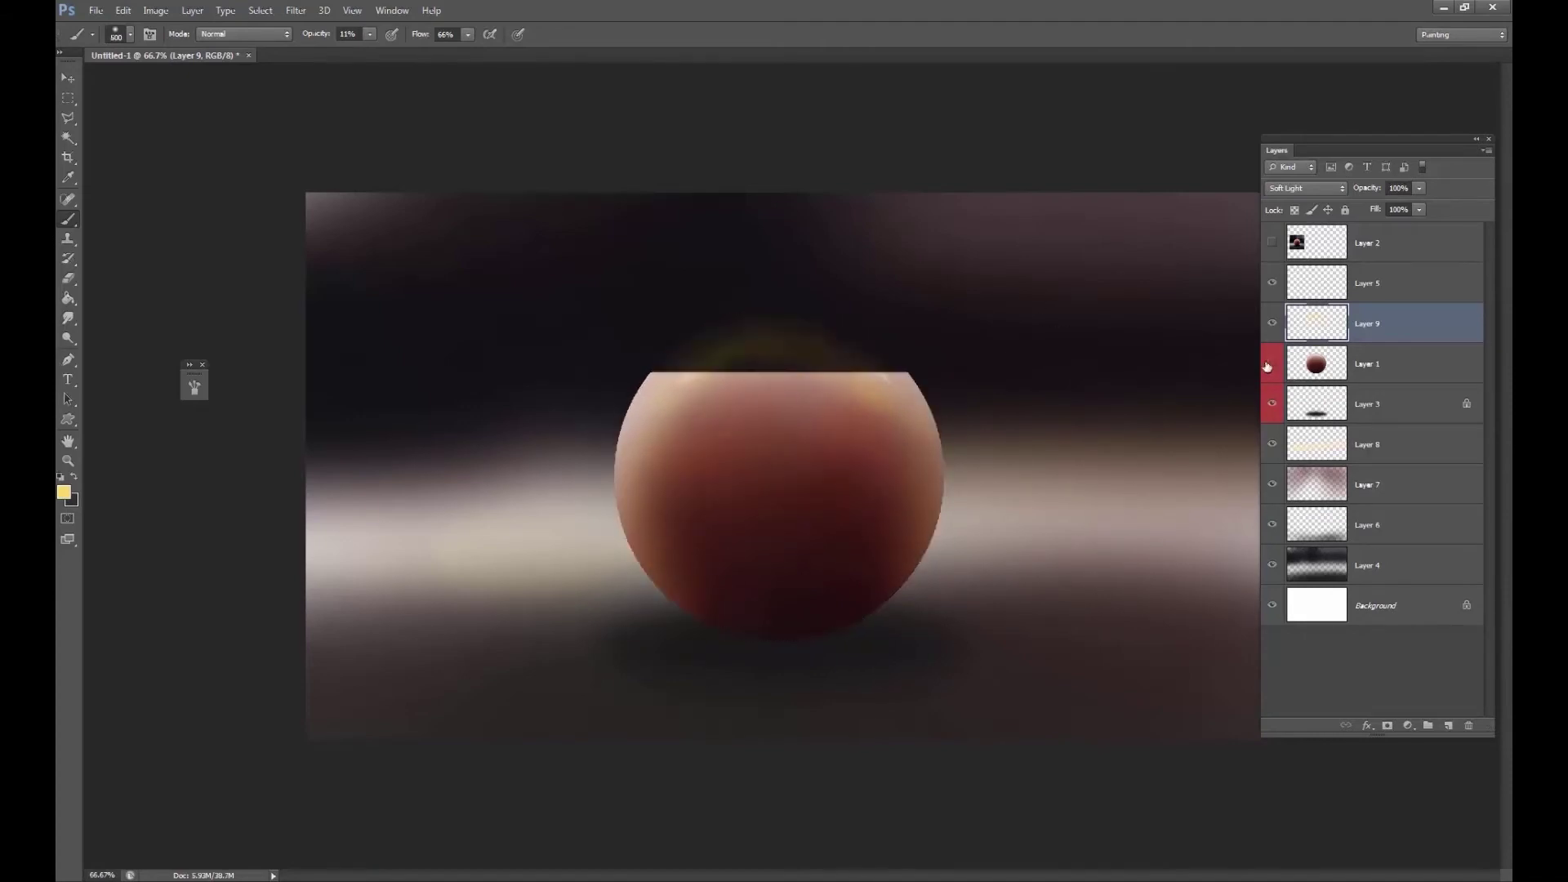
pyautogui.click(1272, 364)
pyautogui.press('e')
pyautogui.click(1271, 242)
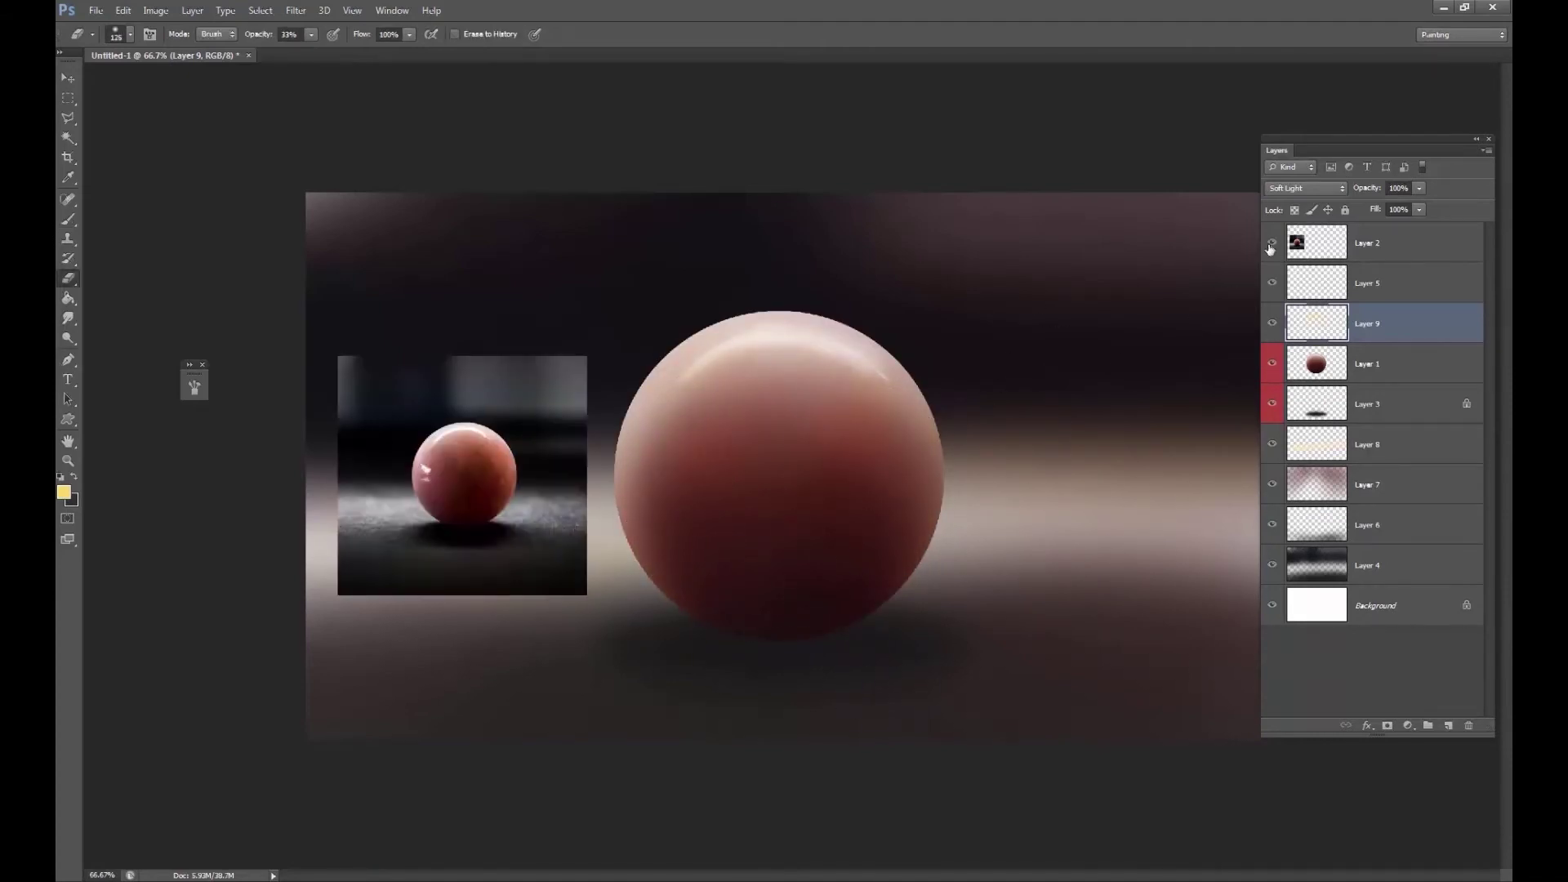
pyautogui.click(1272, 243)
# - Add a new layer in Normal mode directly above Layer 8 for further brushwork
pyautogui.click(1316, 447)
pyautogui.press('b')
pyautogui.click(1305, 188)
pyautogui.click(1319, 318)
pyautogui.click(1316, 444)
pyautogui.click(1448, 725)
# - Sample beige from the light band and paint it along the band's lower edge on both sides of the sphere
pyautogui.press('[')
pyautogui.press('[')
pyautogui.press('[')
pyautogui.keyDown('alt'); pyautogui.click(461, 593); pyautogui.keyUp('alt')
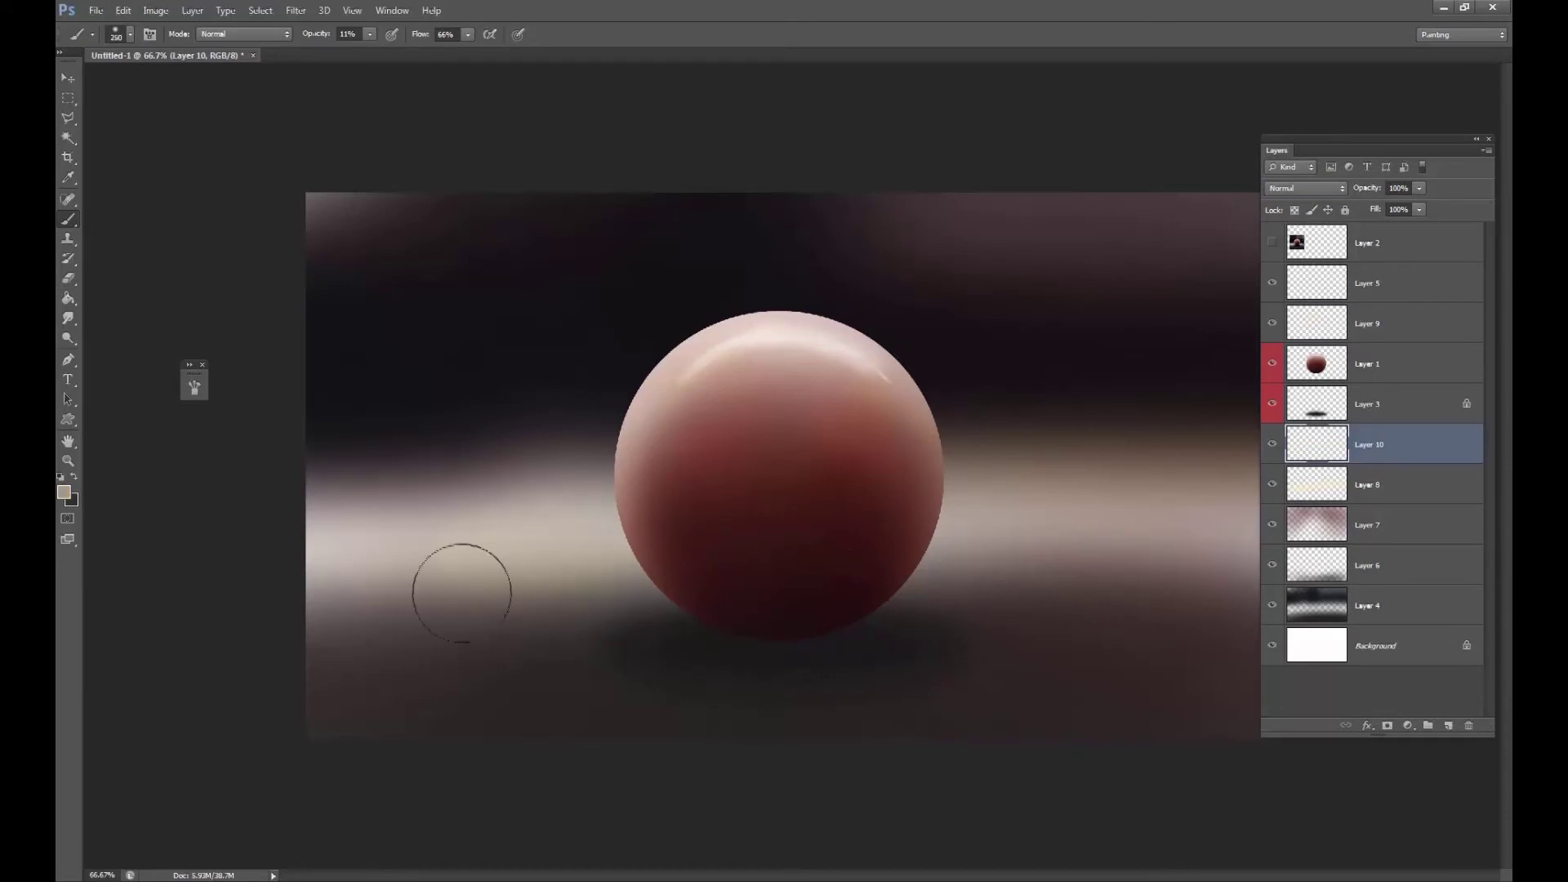
pyautogui.keyDown('alt'); pyautogui.click(963, 543); pyautogui.keyUp('alt')
pyautogui.moveTo(1176, 576); pyautogui.dragTo(392, 596)
pyautogui.moveTo(1054, 571); pyautogui.dragTo(1208, 571)
# - Enlarge the brush to 400, sample the floor's dark brown and paint it across the foreground
pyautogui.press(']')
pyautogui.press(']')
pyautogui.keyDown('alt'); pyautogui.click(1169, 644); pyautogui.keyUp('alt')
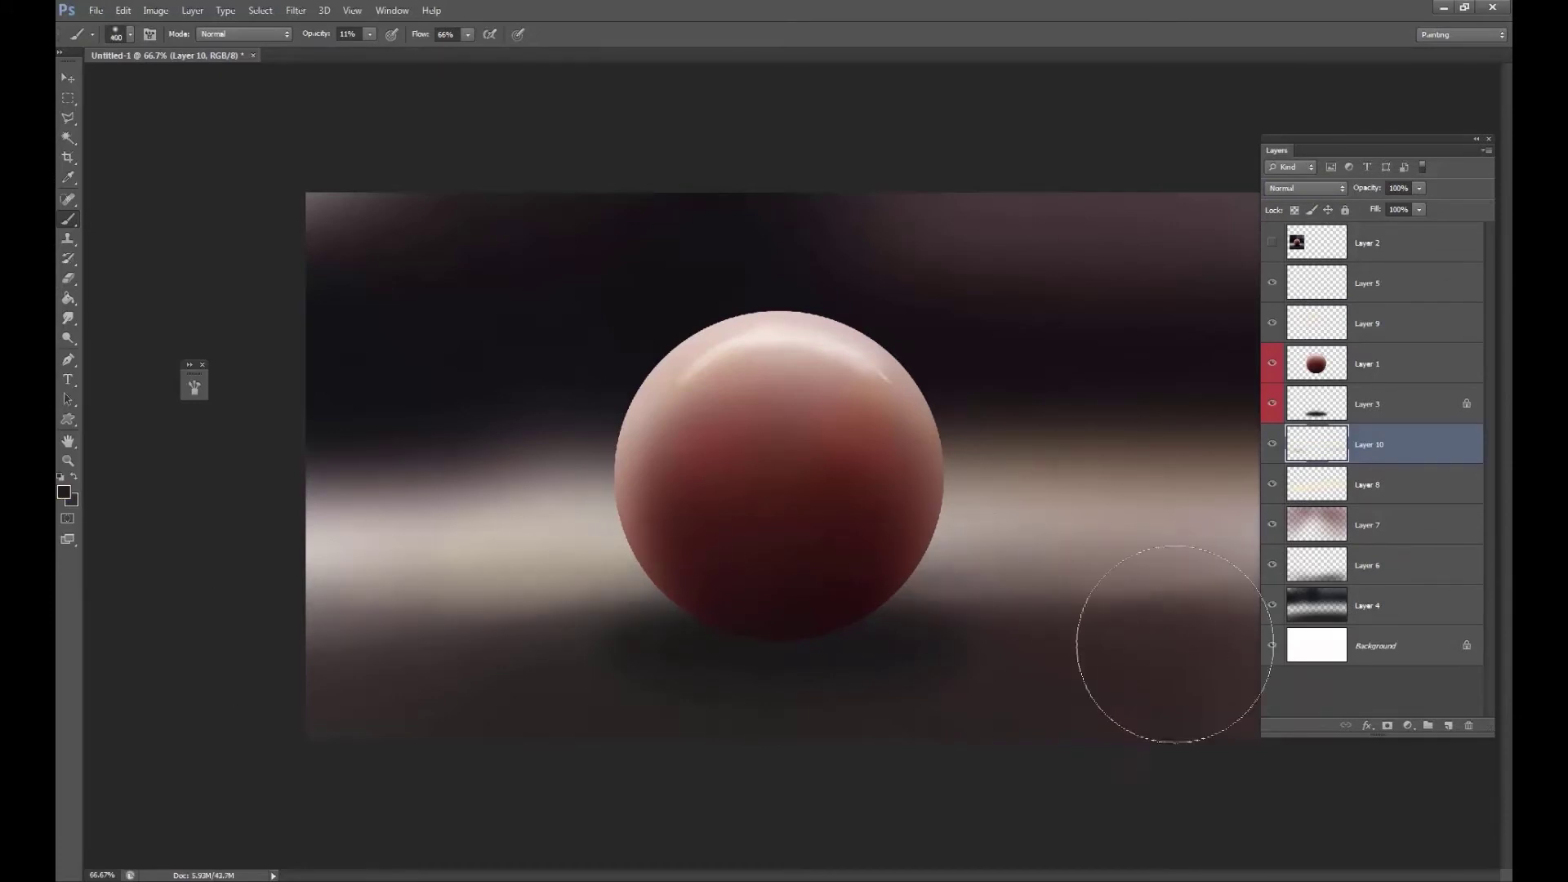
pyautogui.moveTo(1168, 645); pyautogui.dragTo(404, 734)
# - Check the sphere's Layer 1 by hiding and showing it, and add a new layer directly above it
pyautogui.click(1311, 356)
pyautogui.press('[')
pyautogui.click(1271, 363)
pyautogui.click(1271, 364)
pyautogui.click(1448, 725)
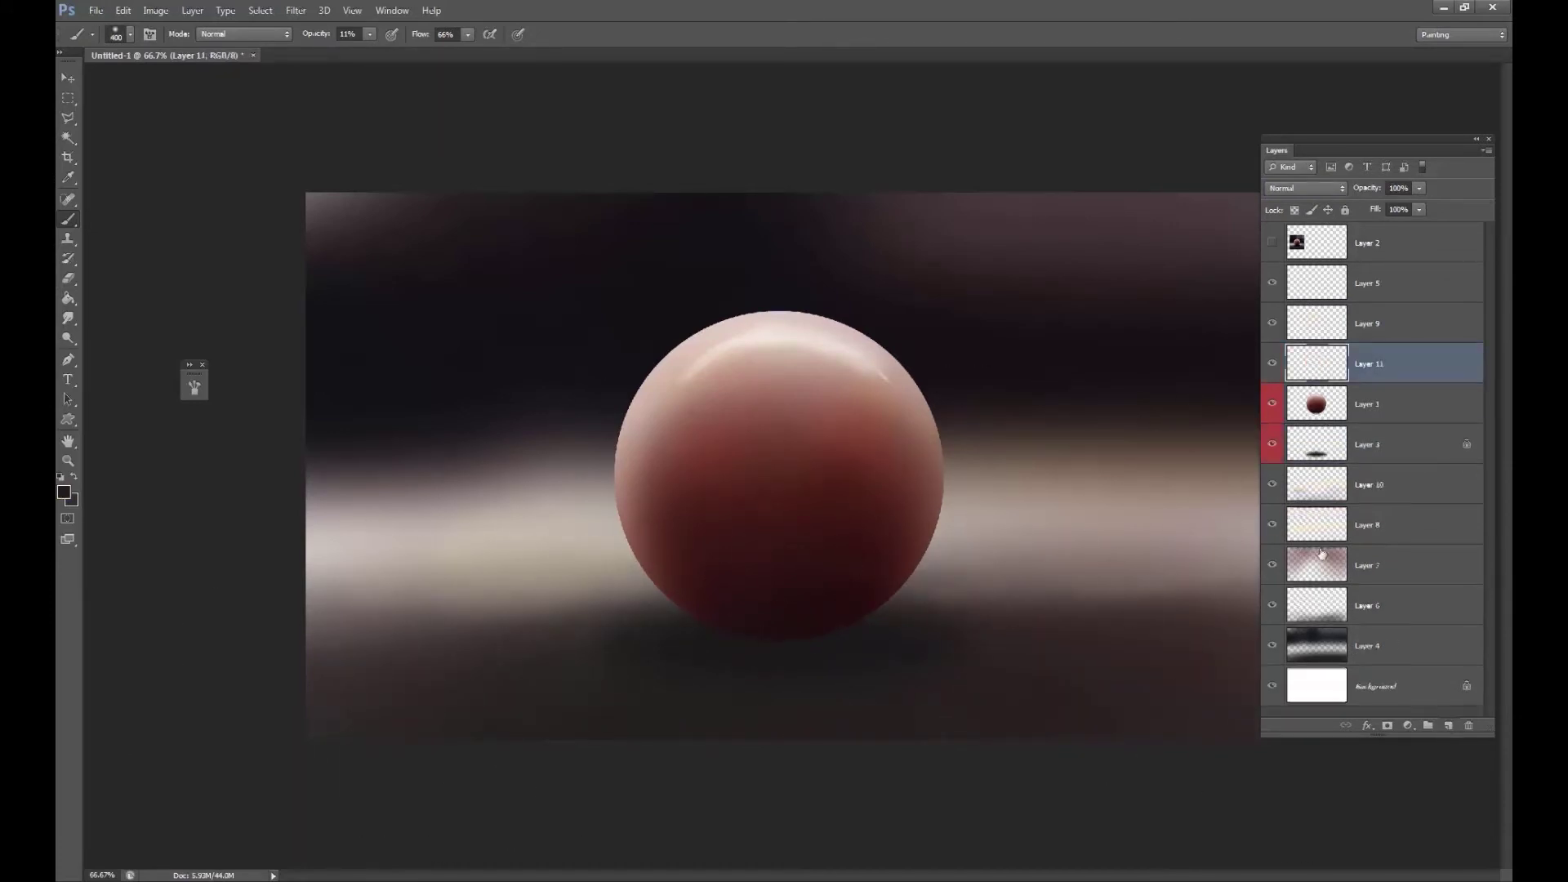
# - Undo the last change, select the area around the sphere, invert the selection and enlarge the brush one step
pyautogui.hotkey('ctrl', 'z')
pyautogui.click(69, 138)
pyautogui.click(343, 228)
pyautogui.click(255, 10)
pyautogui.click(273, 73)
pyautogui.press('b')
pyautogui.press(']')
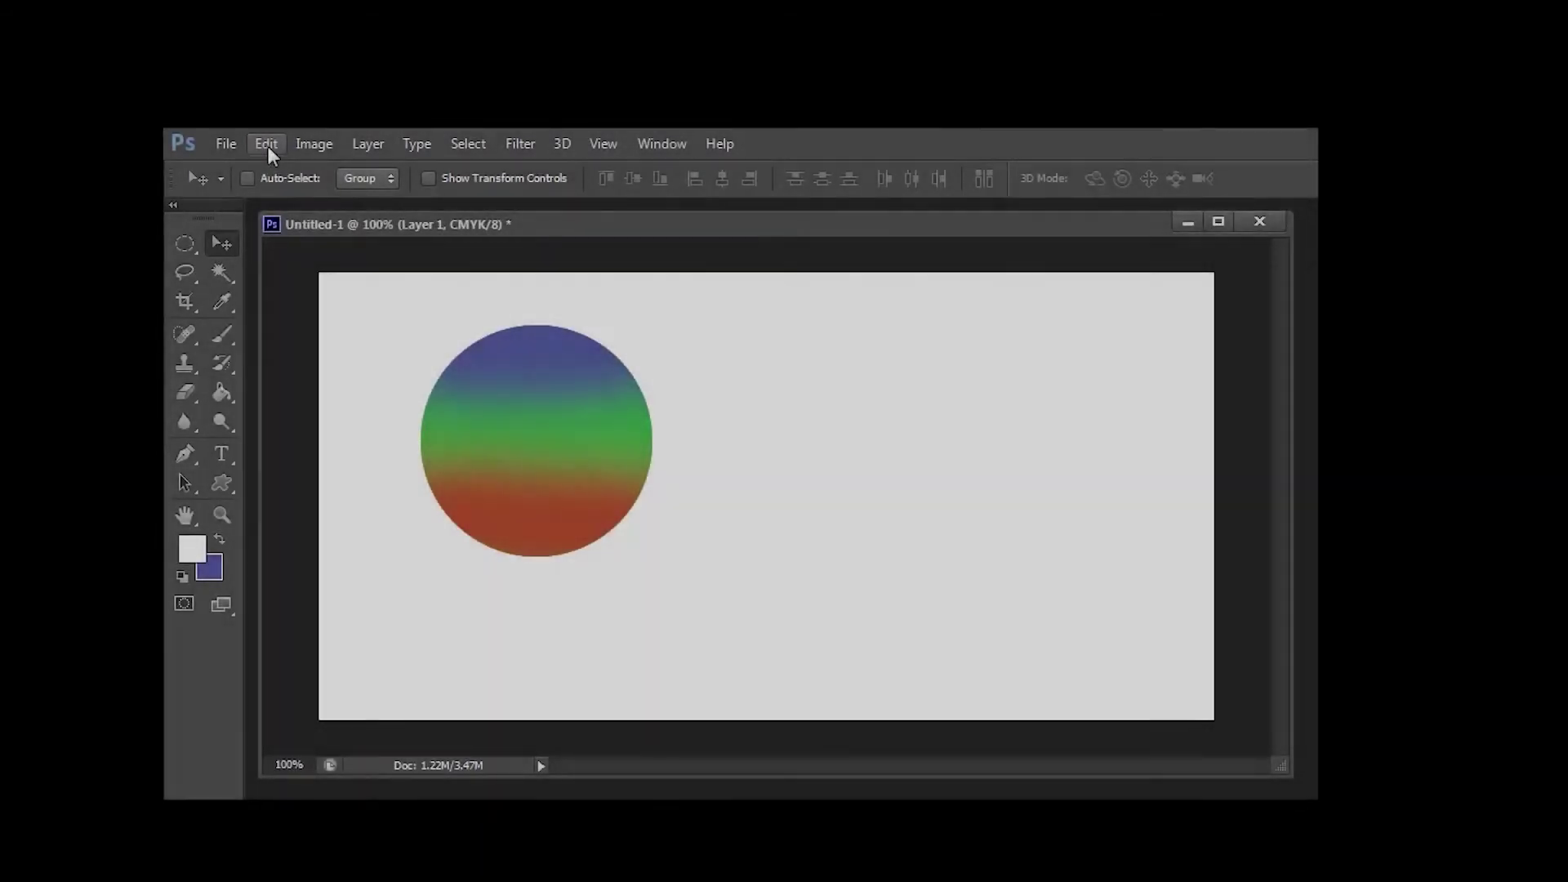
# - Free Transform the multicoloured circle in the demo document into a tall ellipse at 149.28% height and 100% width, and apply it
pyautogui.click(267, 145)
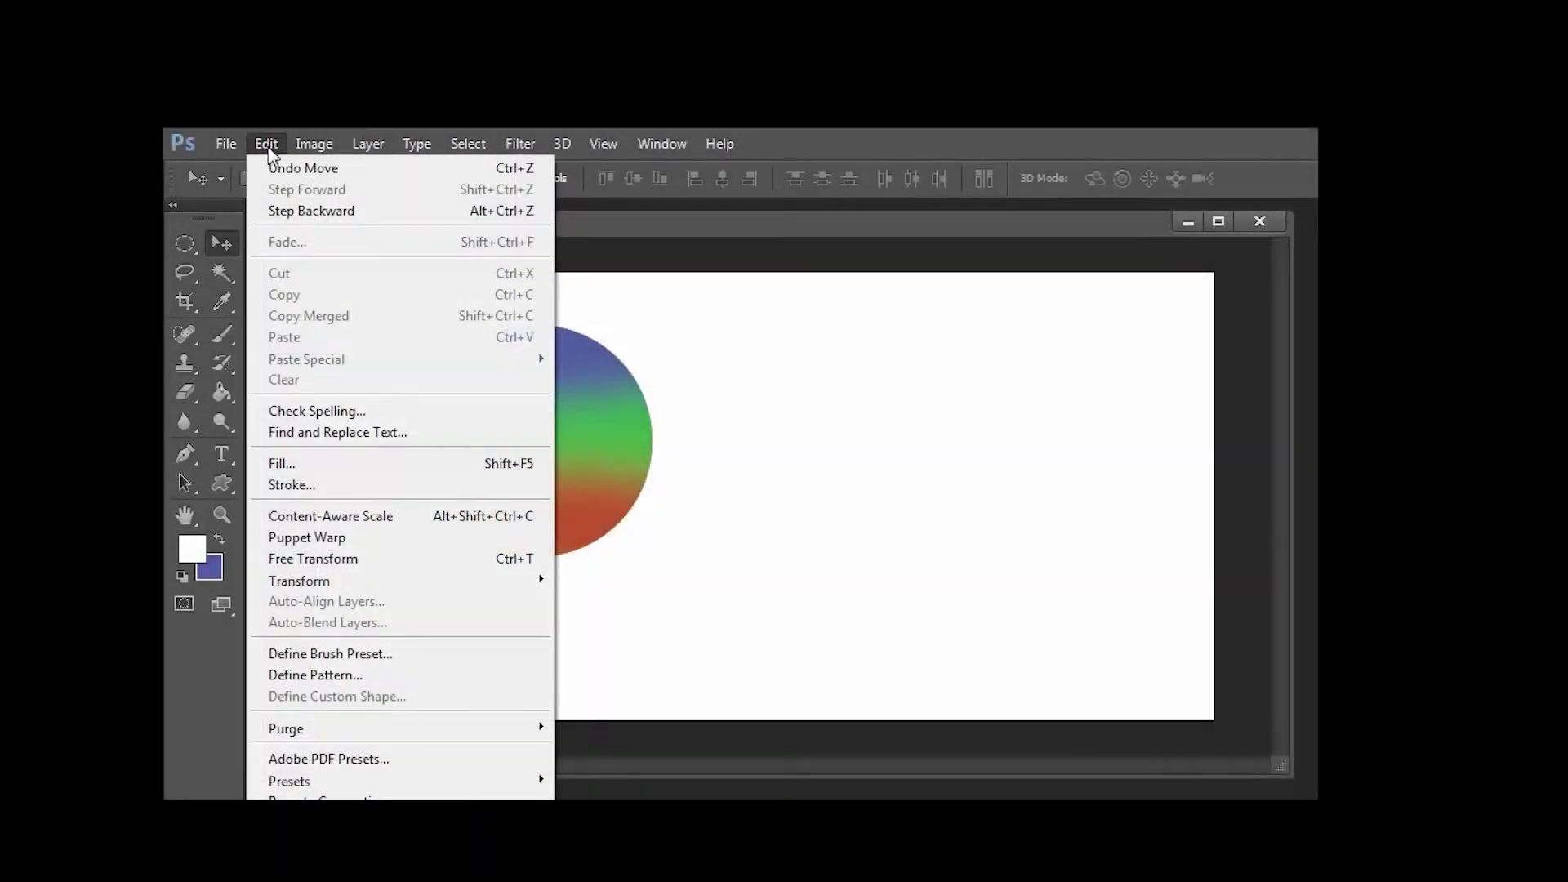
pyautogui.click(317, 562)
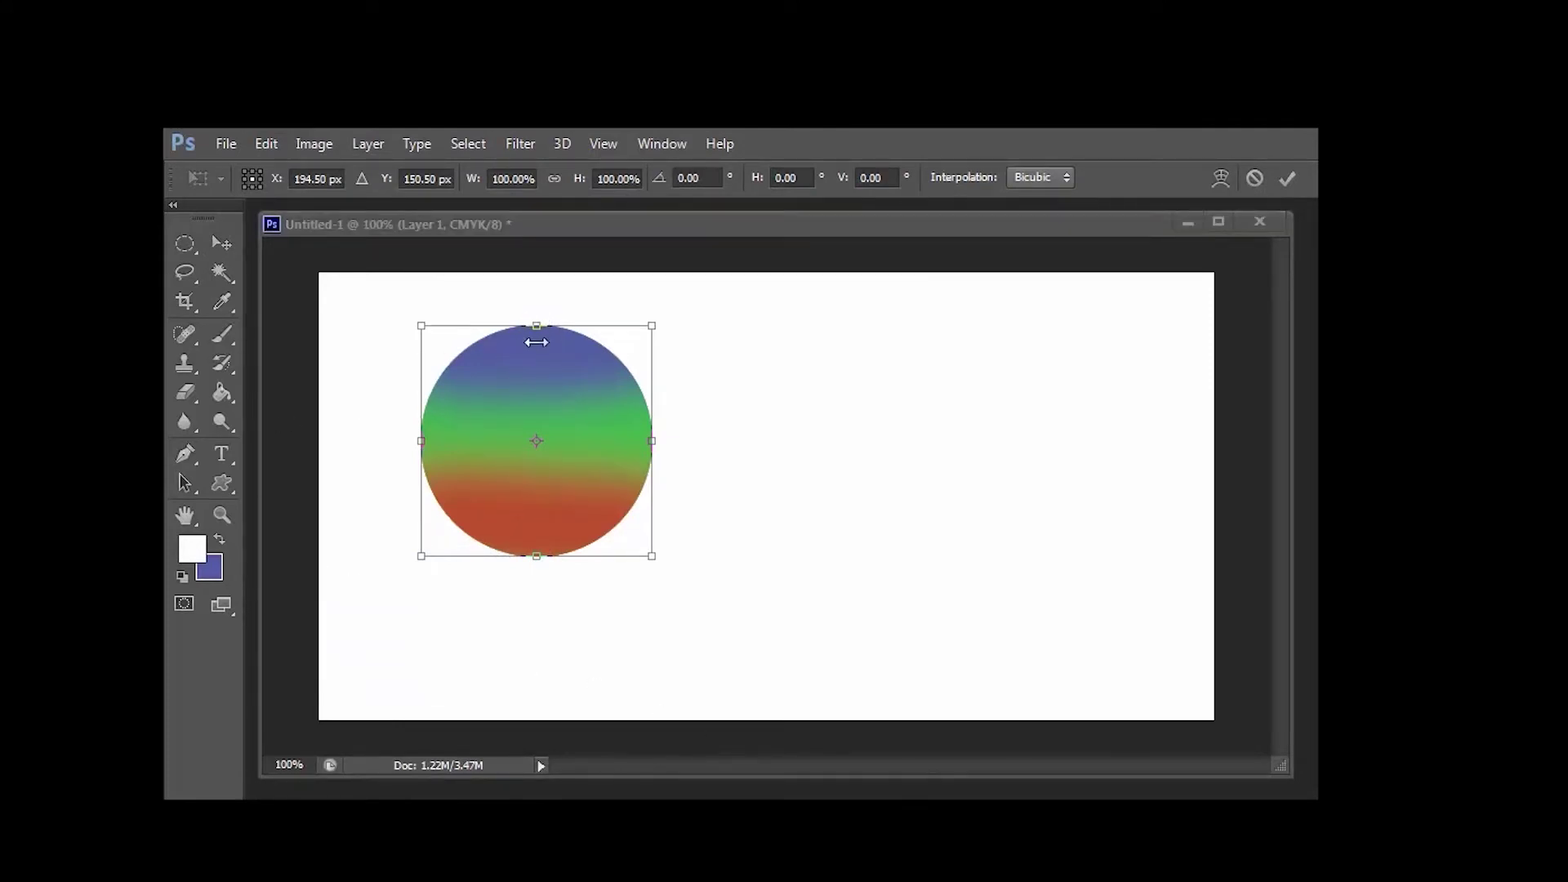
pyautogui.moveTo(535, 327); pyautogui.dragTo(536, 273)
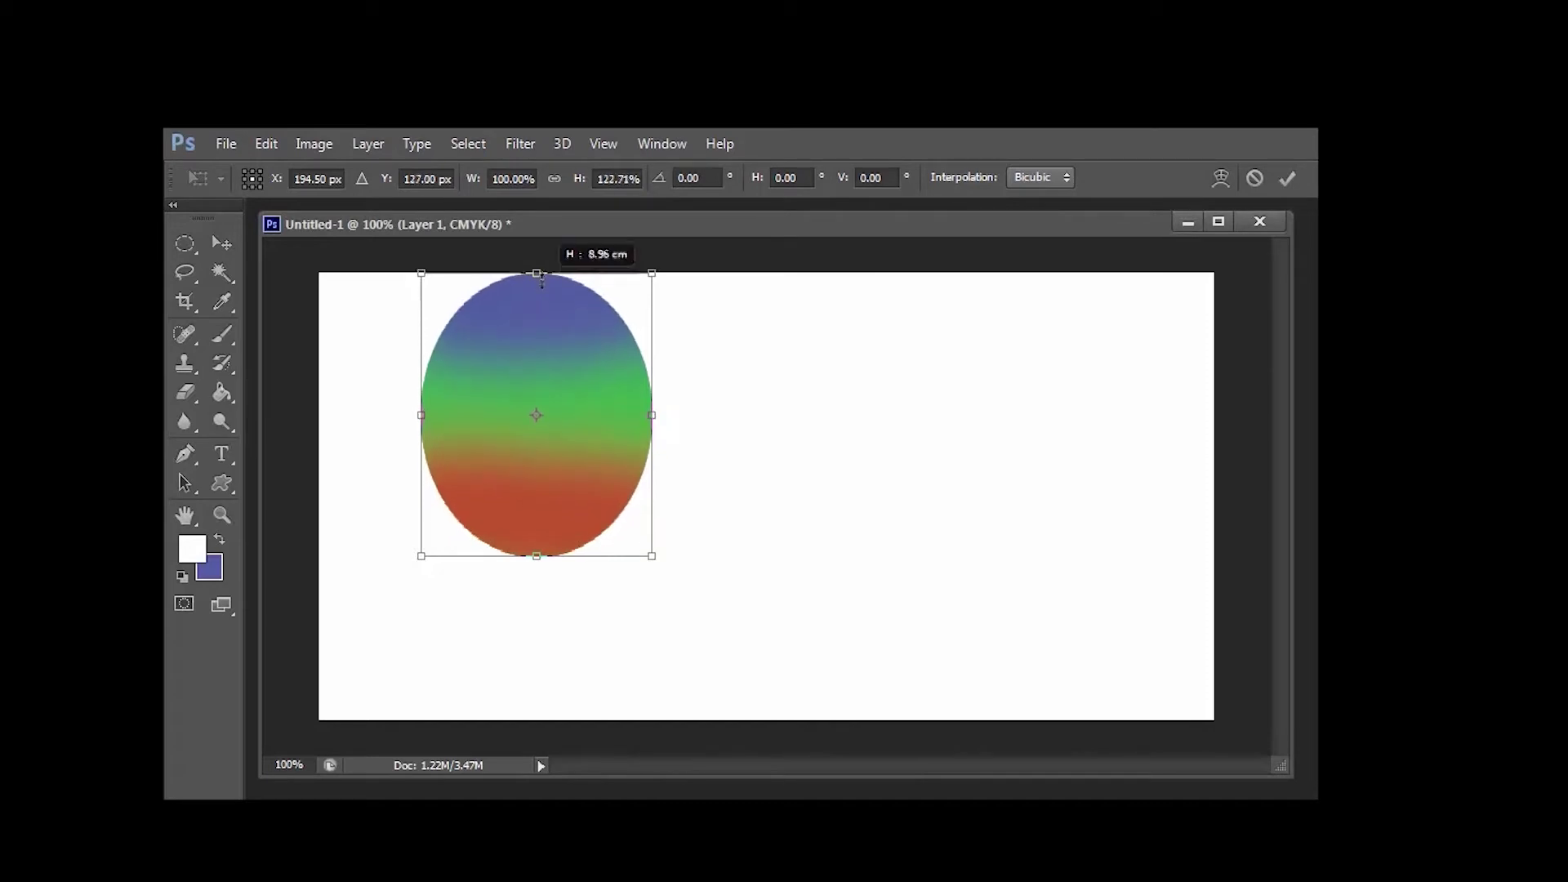
pyautogui.moveTo(541, 370); pyautogui.dragTo(542, 423)
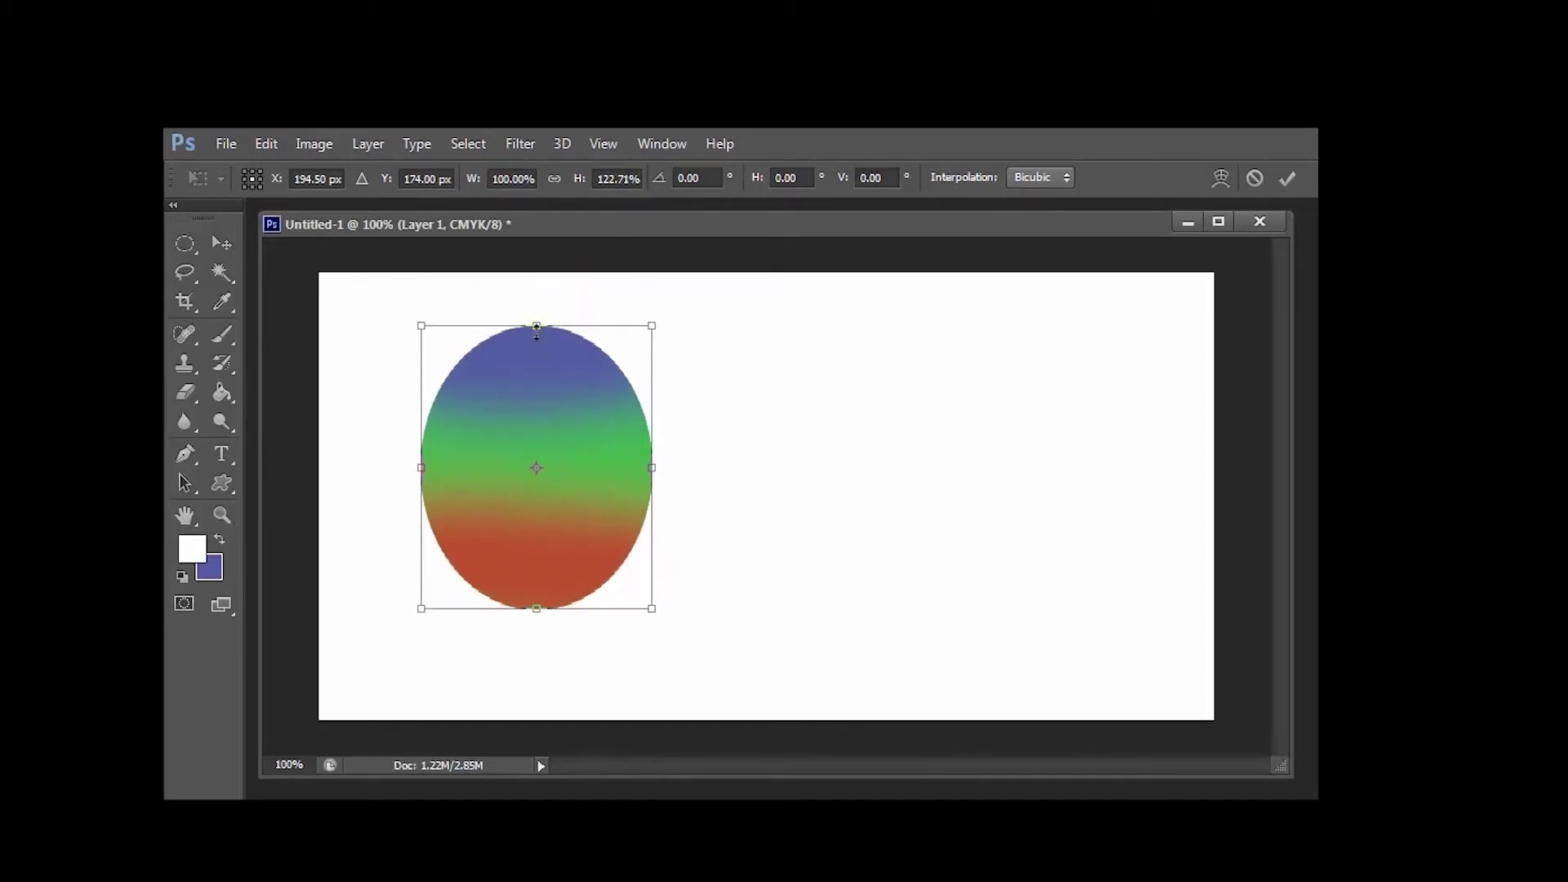
pyautogui.moveTo(536, 327); pyautogui.dragTo(536, 287)
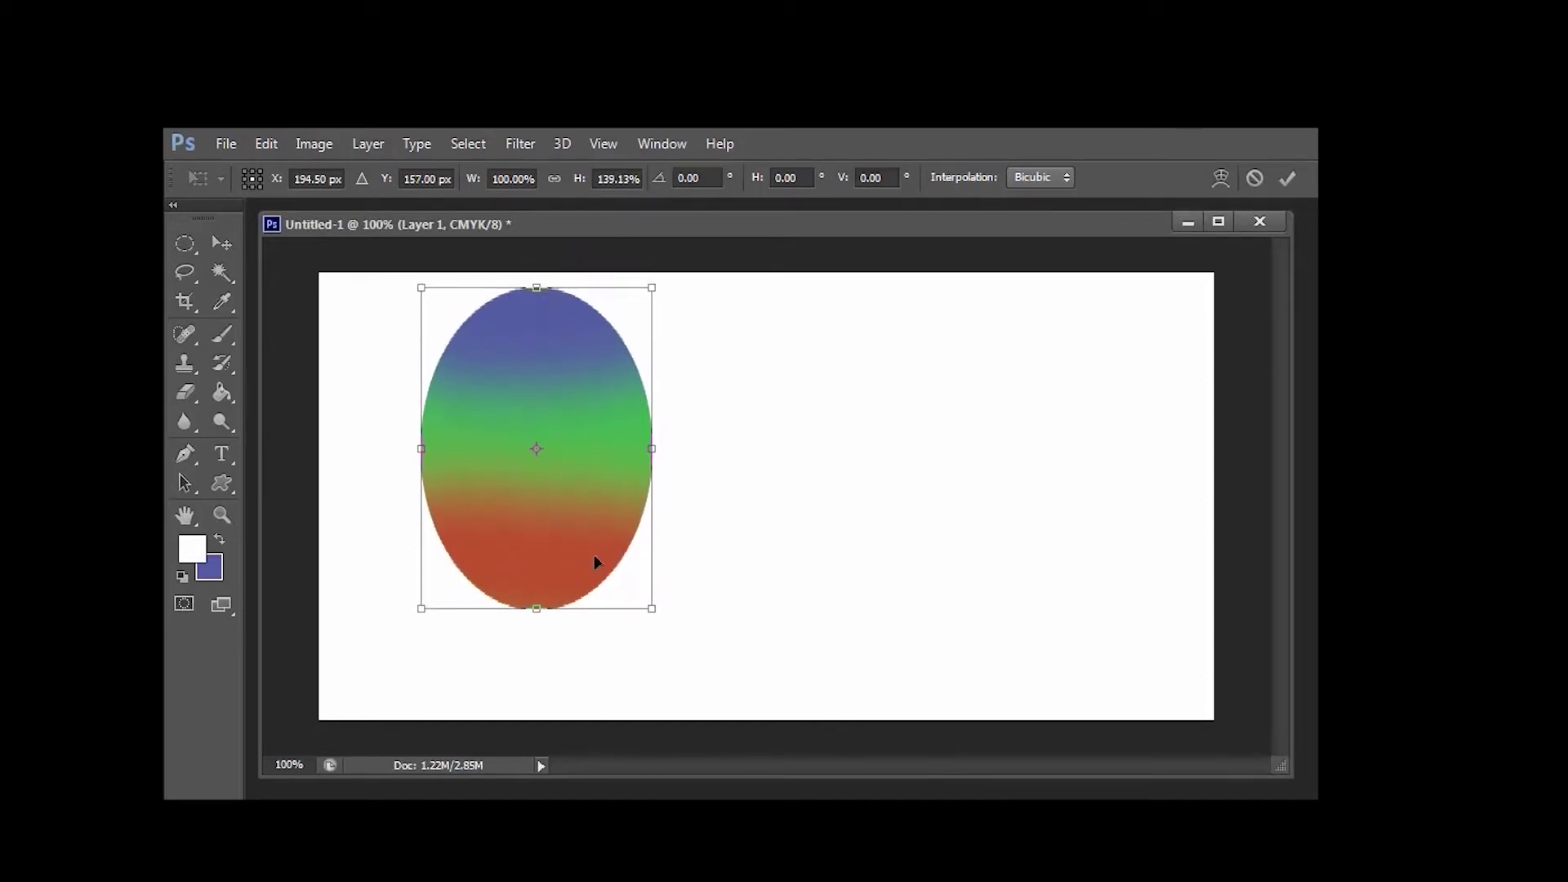
pyautogui.moveTo(559, 468); pyautogui.dragTo(553, 516)
pyautogui.moveTo(532, 332); pyautogui.dragTo(531, 311)
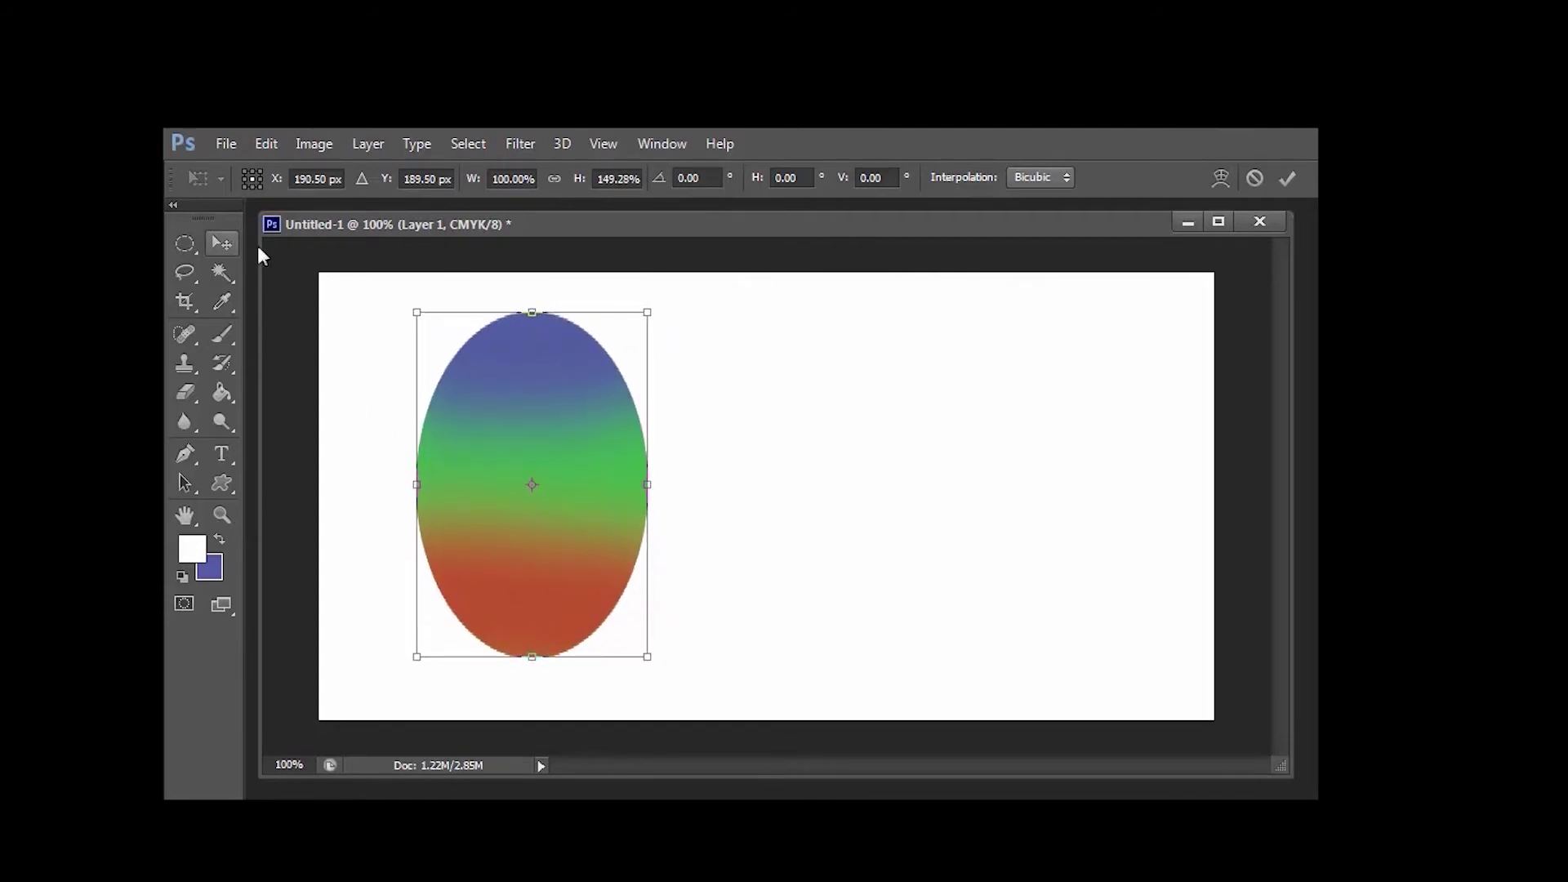
pyautogui.moveTo(556, 709); pyautogui.dragTo(906, 447)
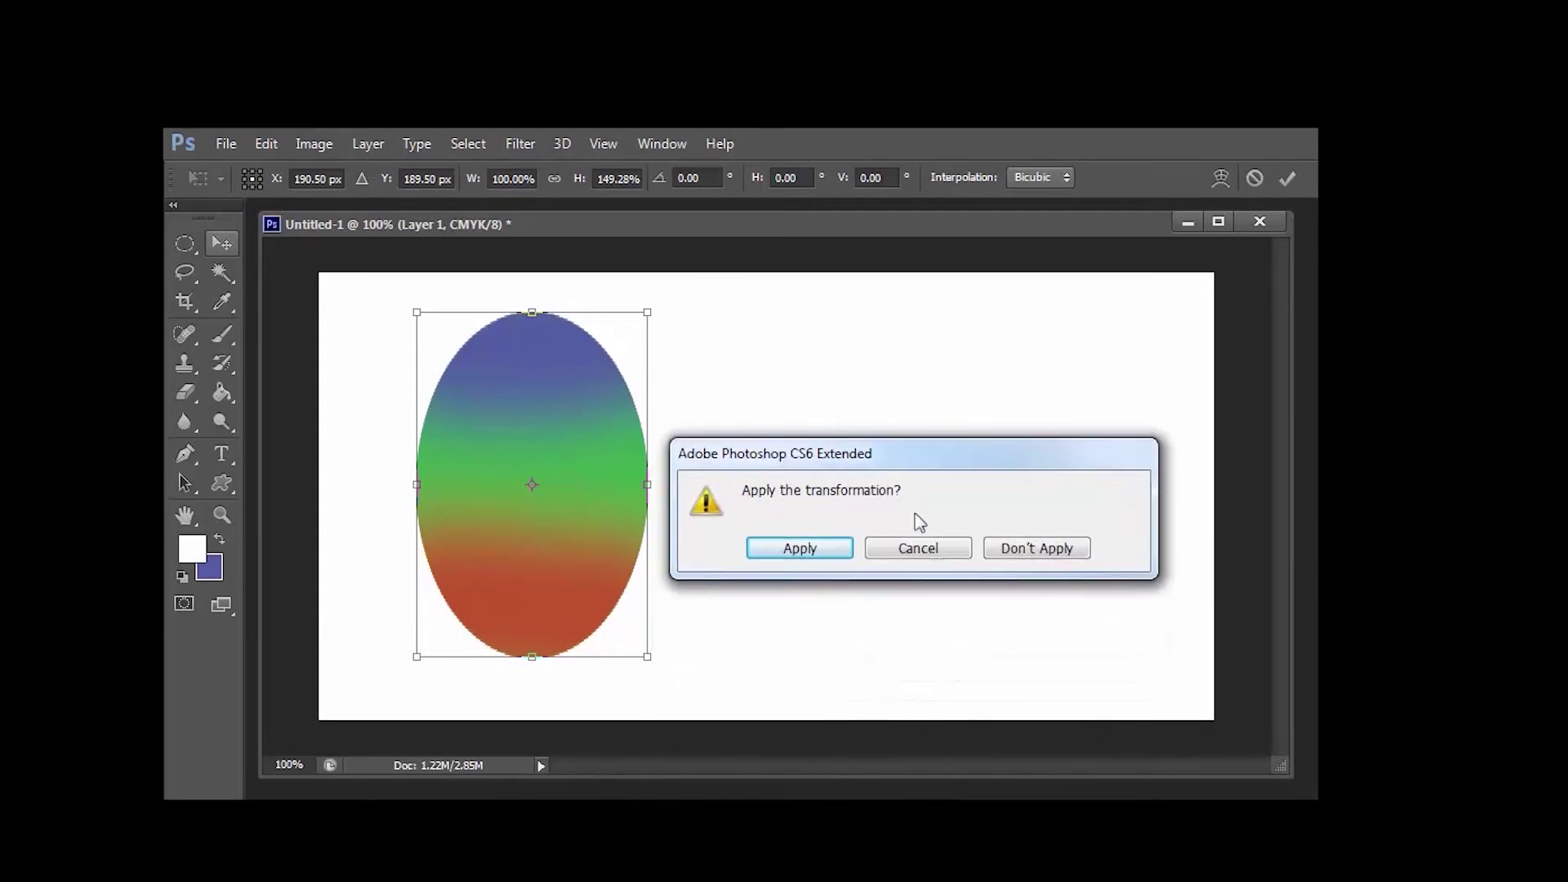
pyautogui.click(821, 559)
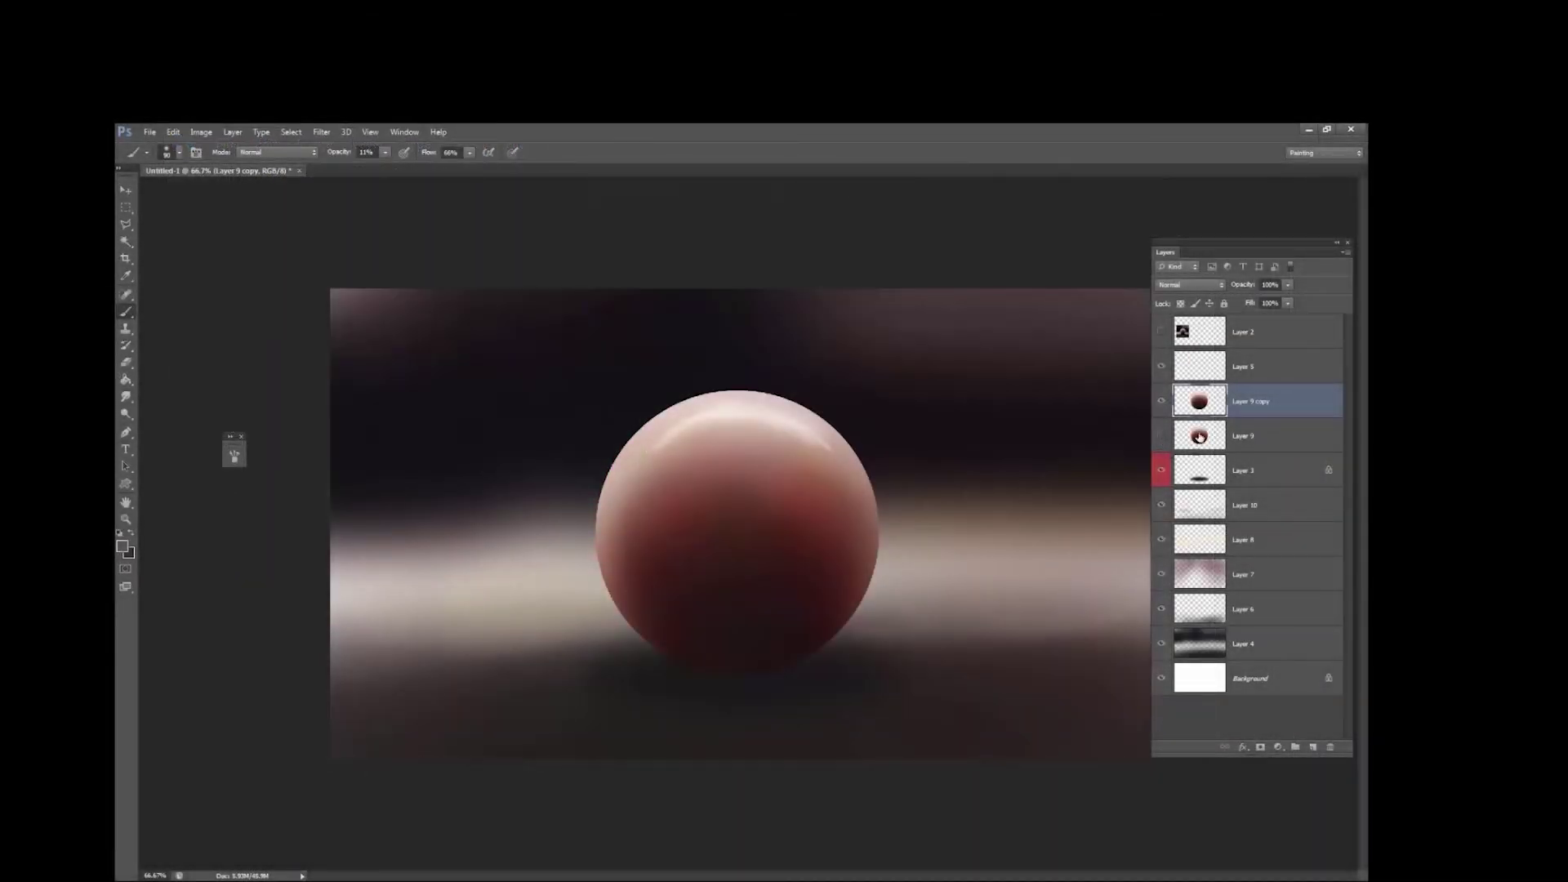
# - Try stretching the sphere on Layer 9 copy upward to about 134% height with Free Transform
pyautogui.hotkey('ctrl', 't')
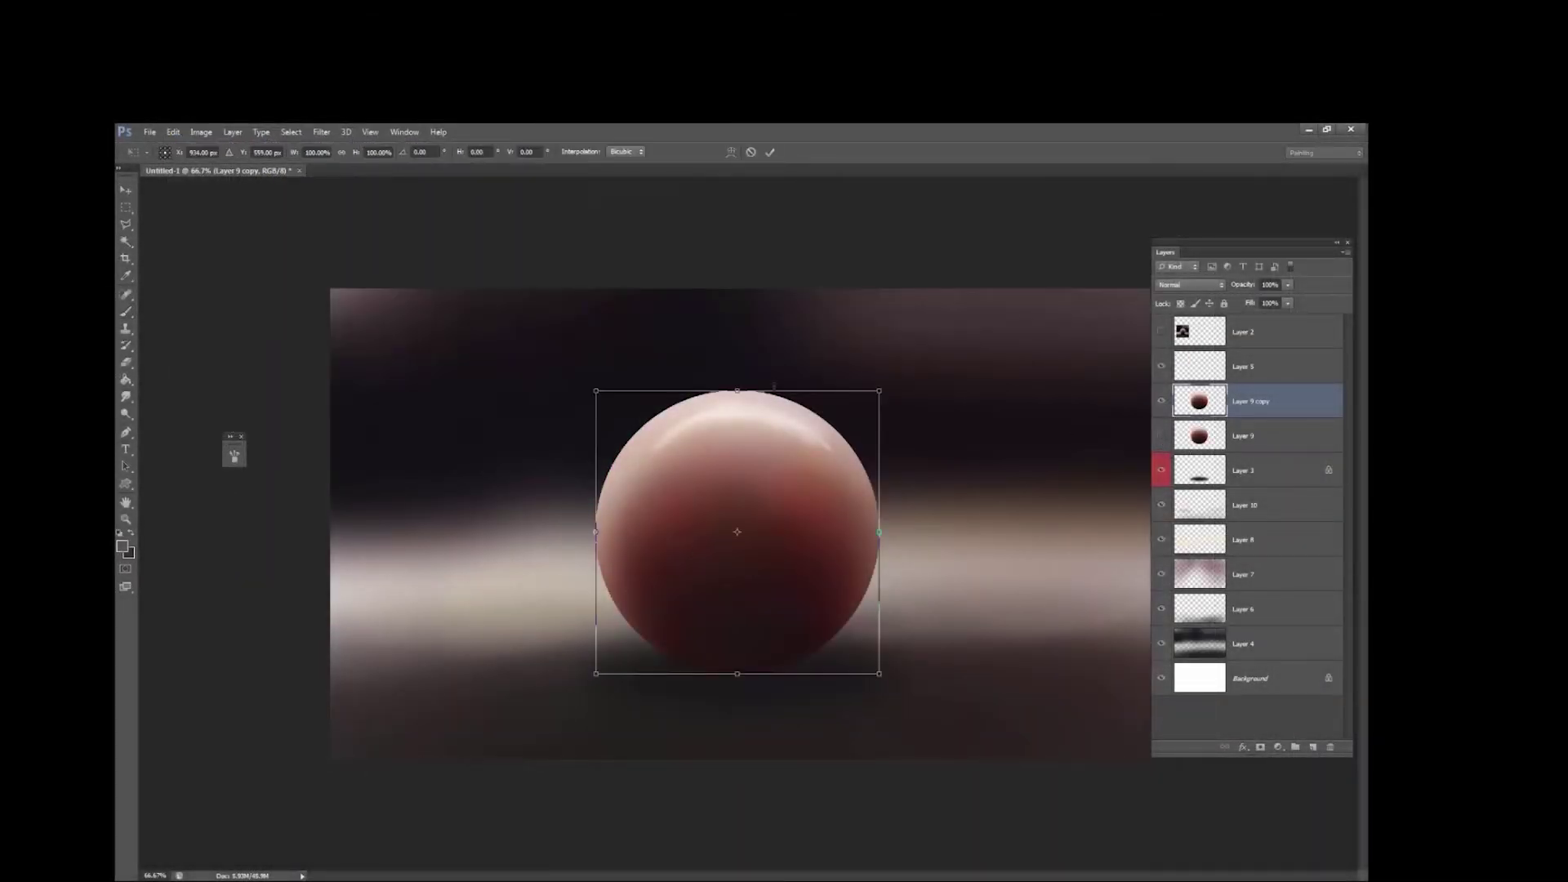
pyautogui.moveTo(741, 394); pyautogui.dragTo(756, 296)
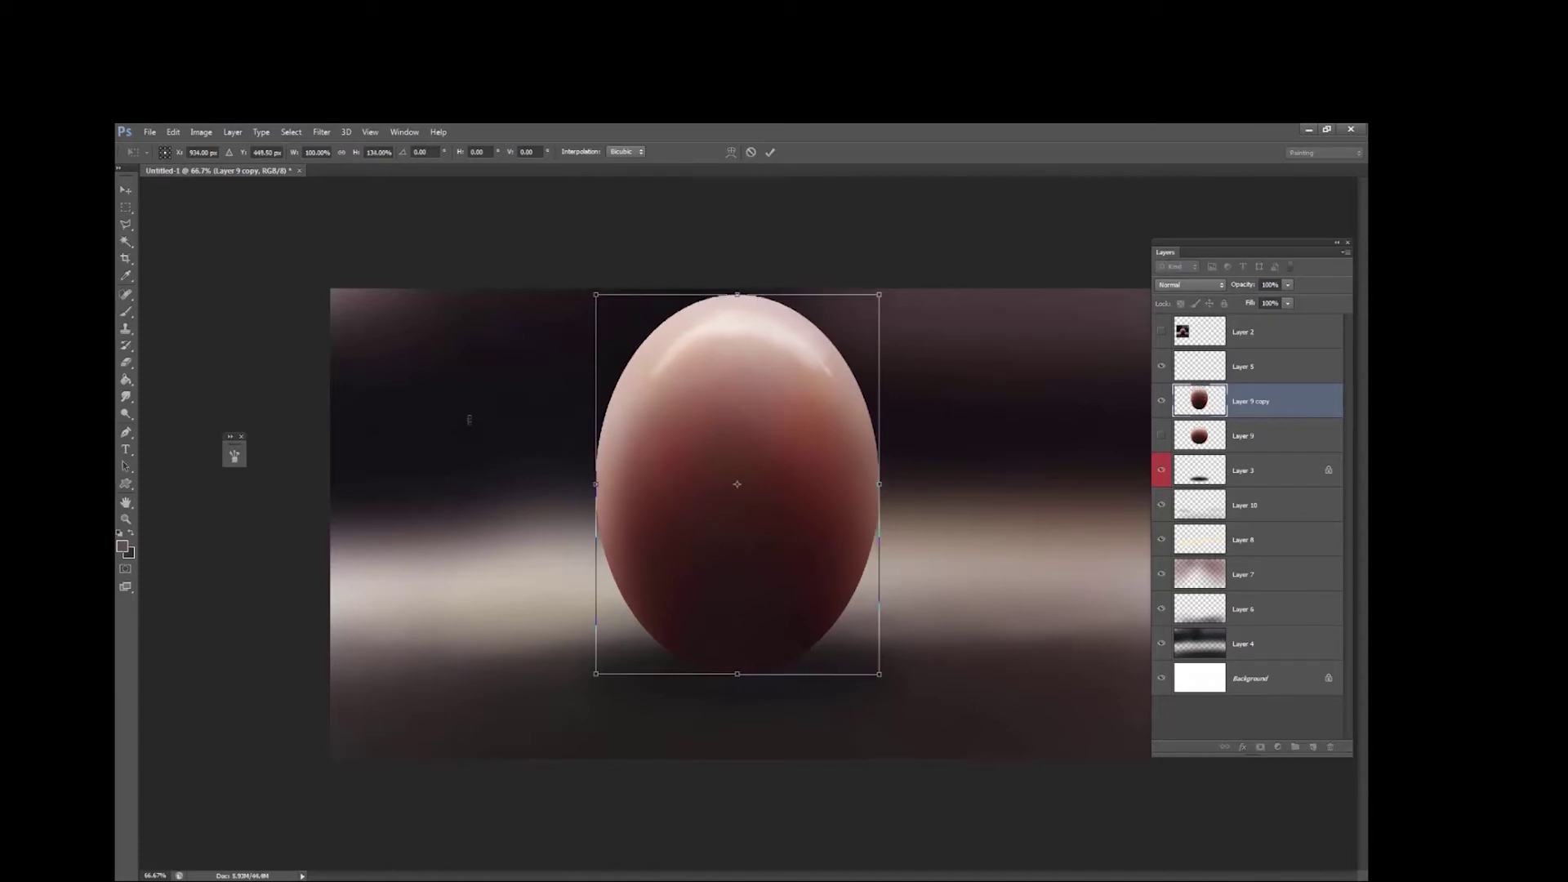
pyautogui.press('Return')
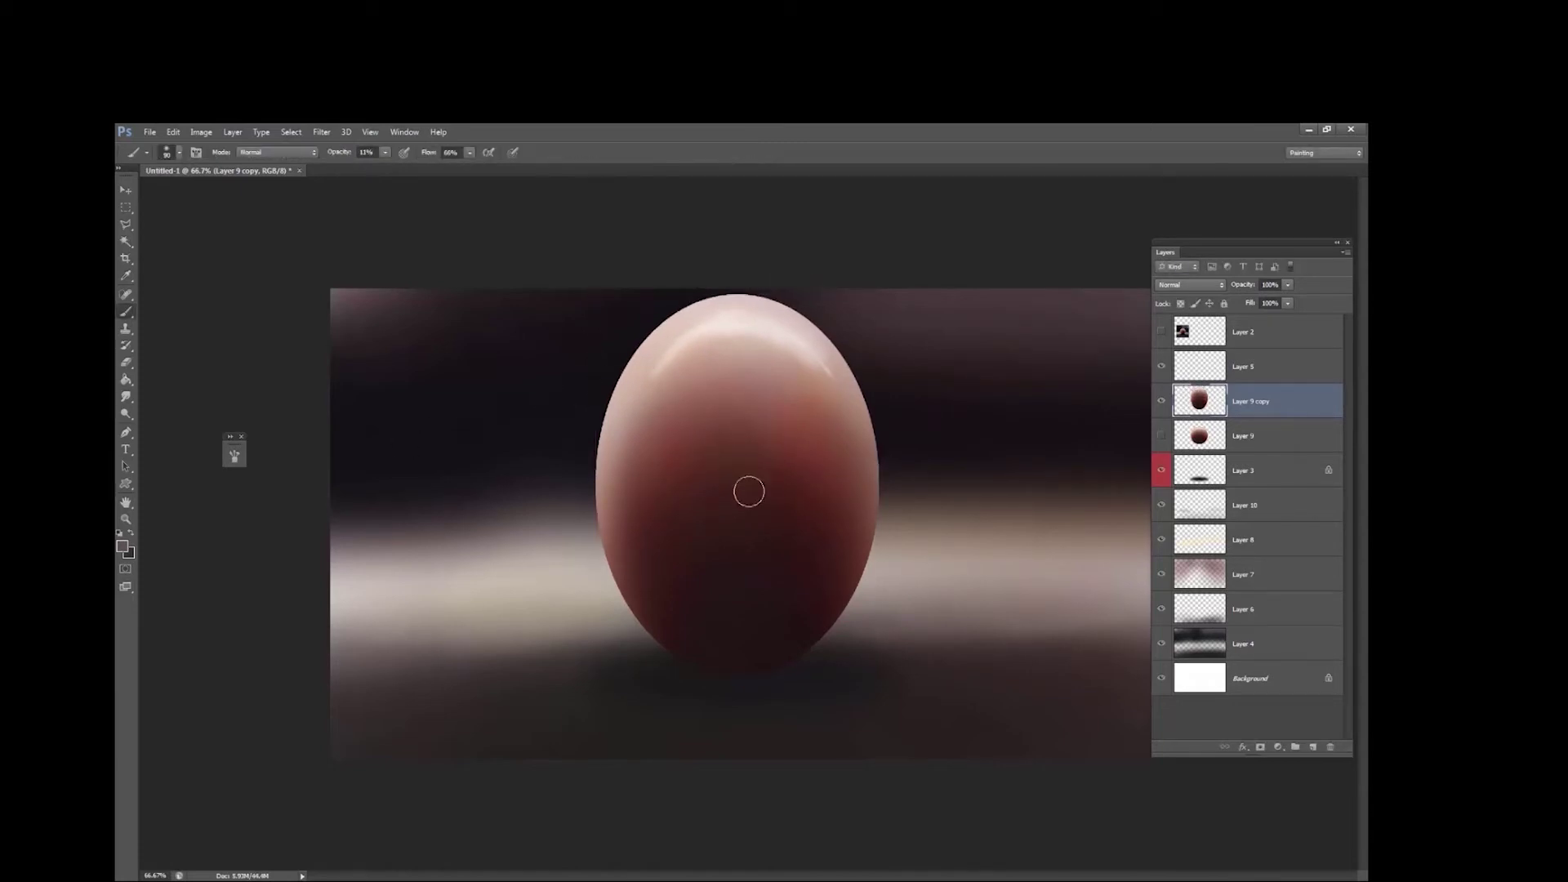
# - Hide and show Layer 9 copy to check the egg shape, and undo the stretch
pyautogui.click(1161, 401)
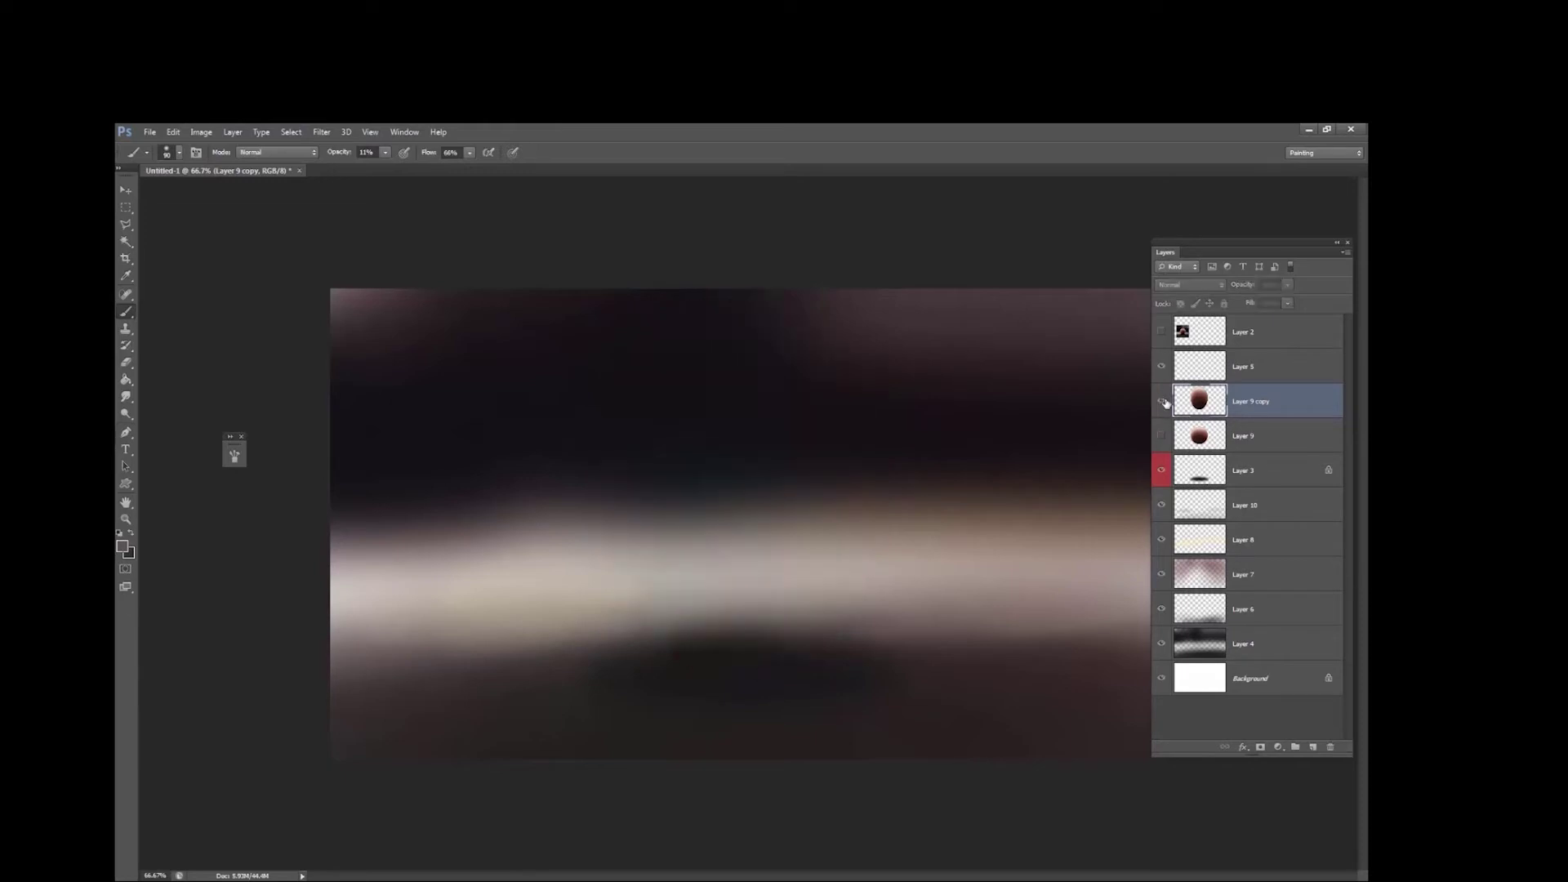
pyautogui.click(1162, 401)
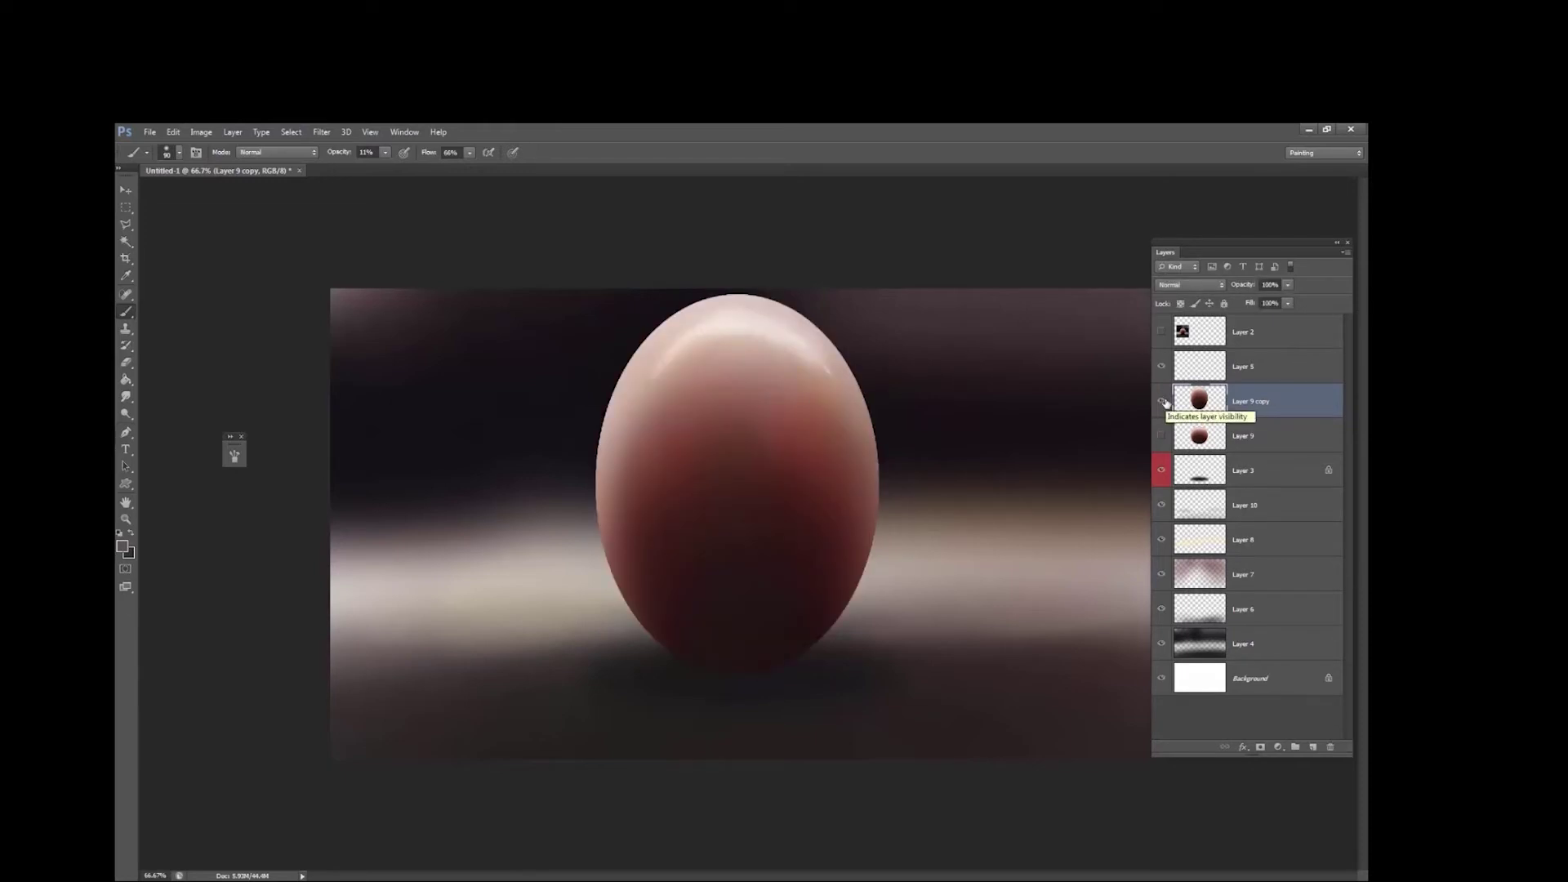
pyautogui.click(1162, 400)
pyautogui.click(1162, 401)
pyautogui.hotkey('ctrl', 'z')
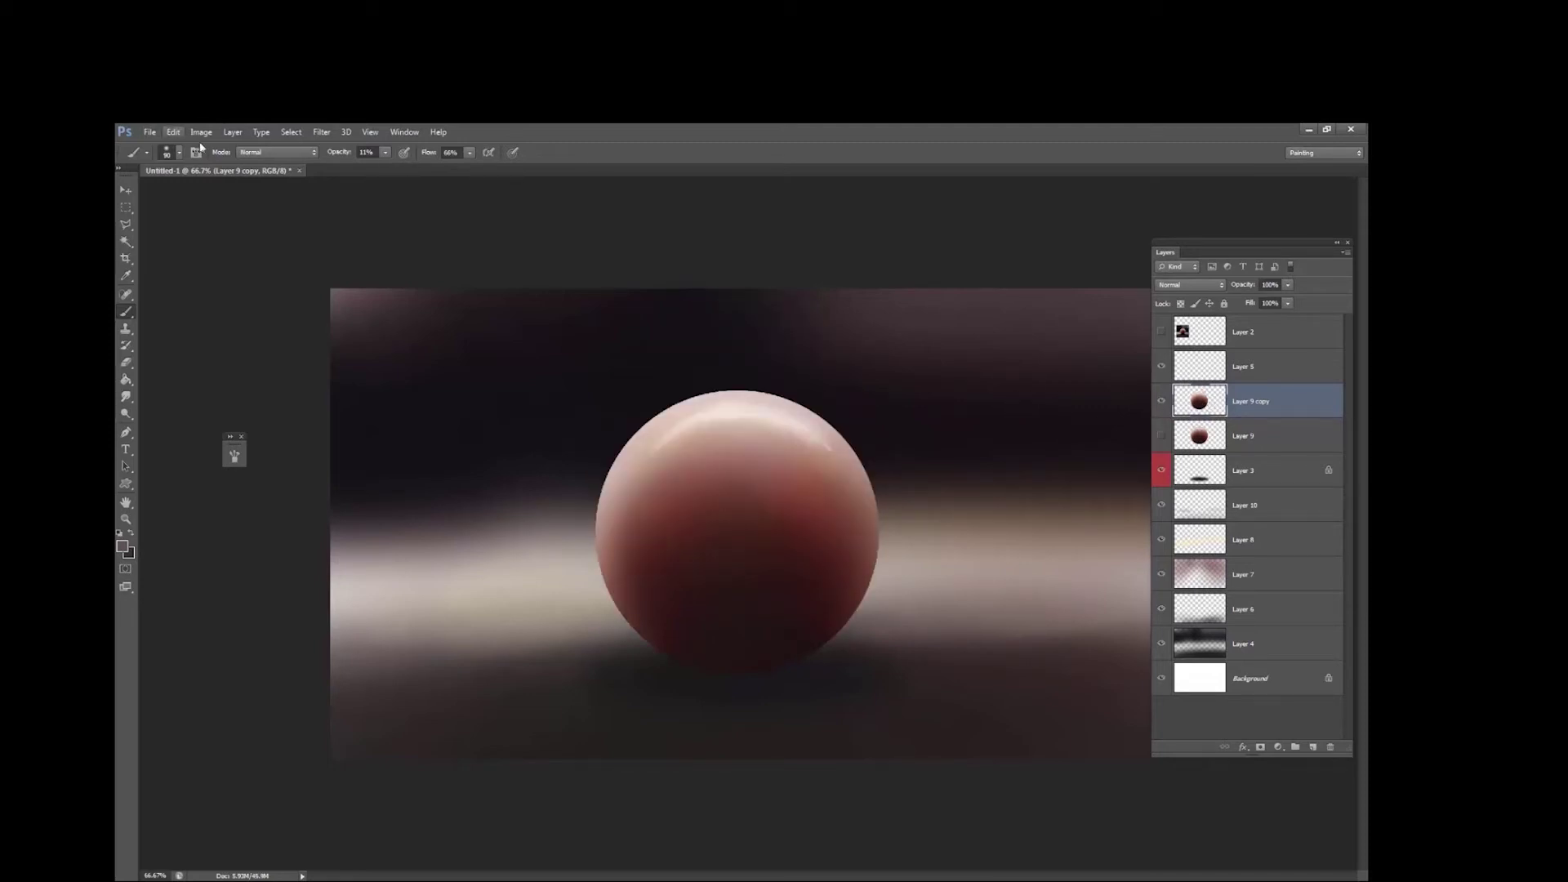
# - Stretch the sphere on Layer 9 copy upward to about 133% height with Free Transform and apply the transformation
pyautogui.click(173, 131)
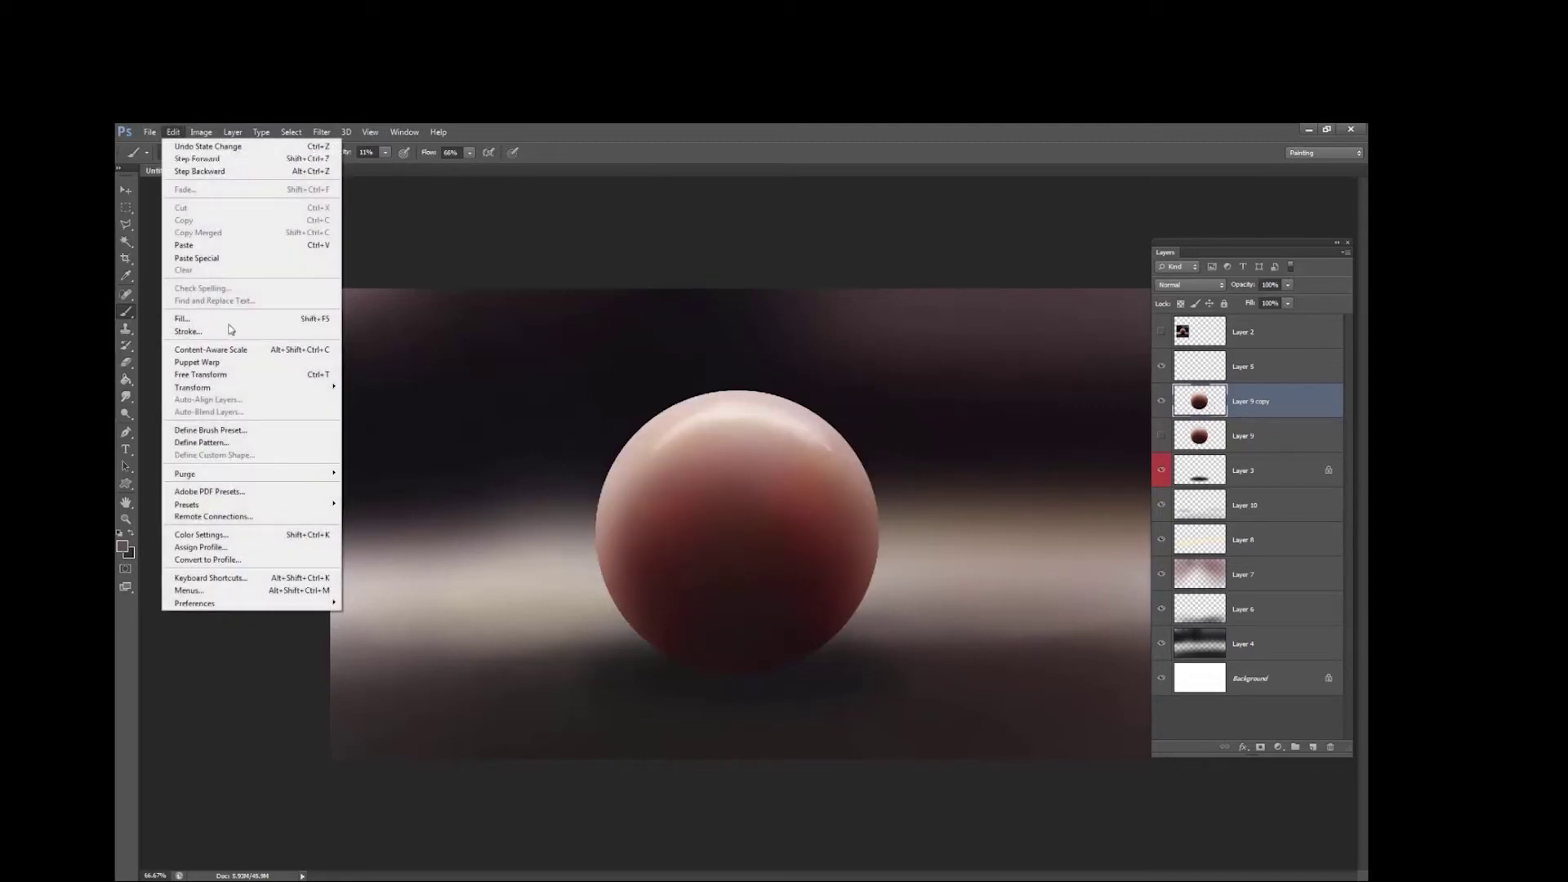
pyautogui.click(231, 376)
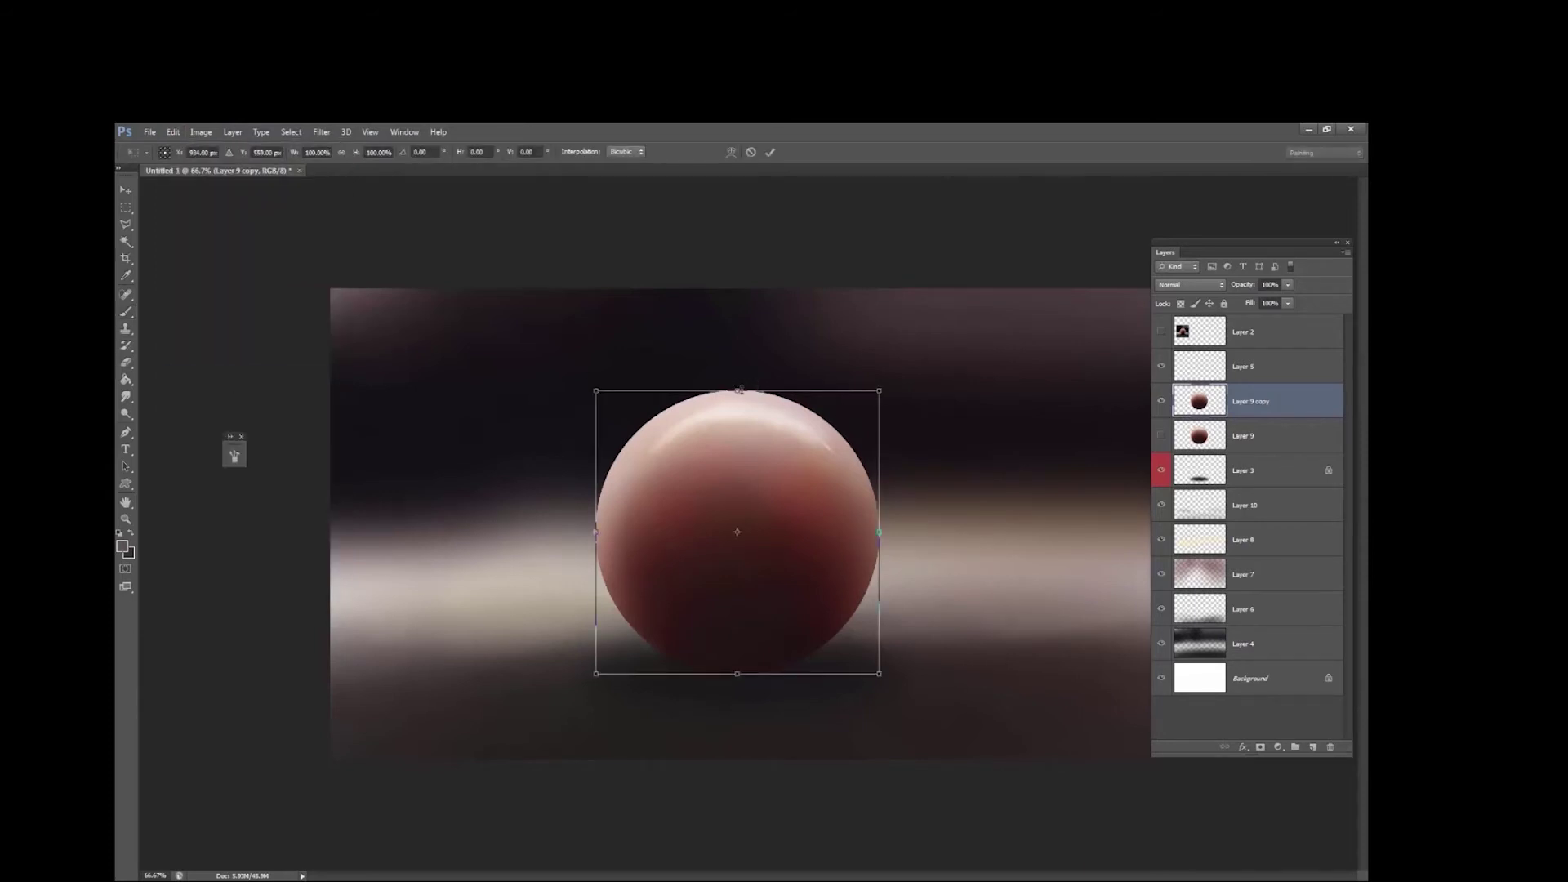
pyautogui.moveTo(739, 390); pyautogui.dragTo(757, 296)
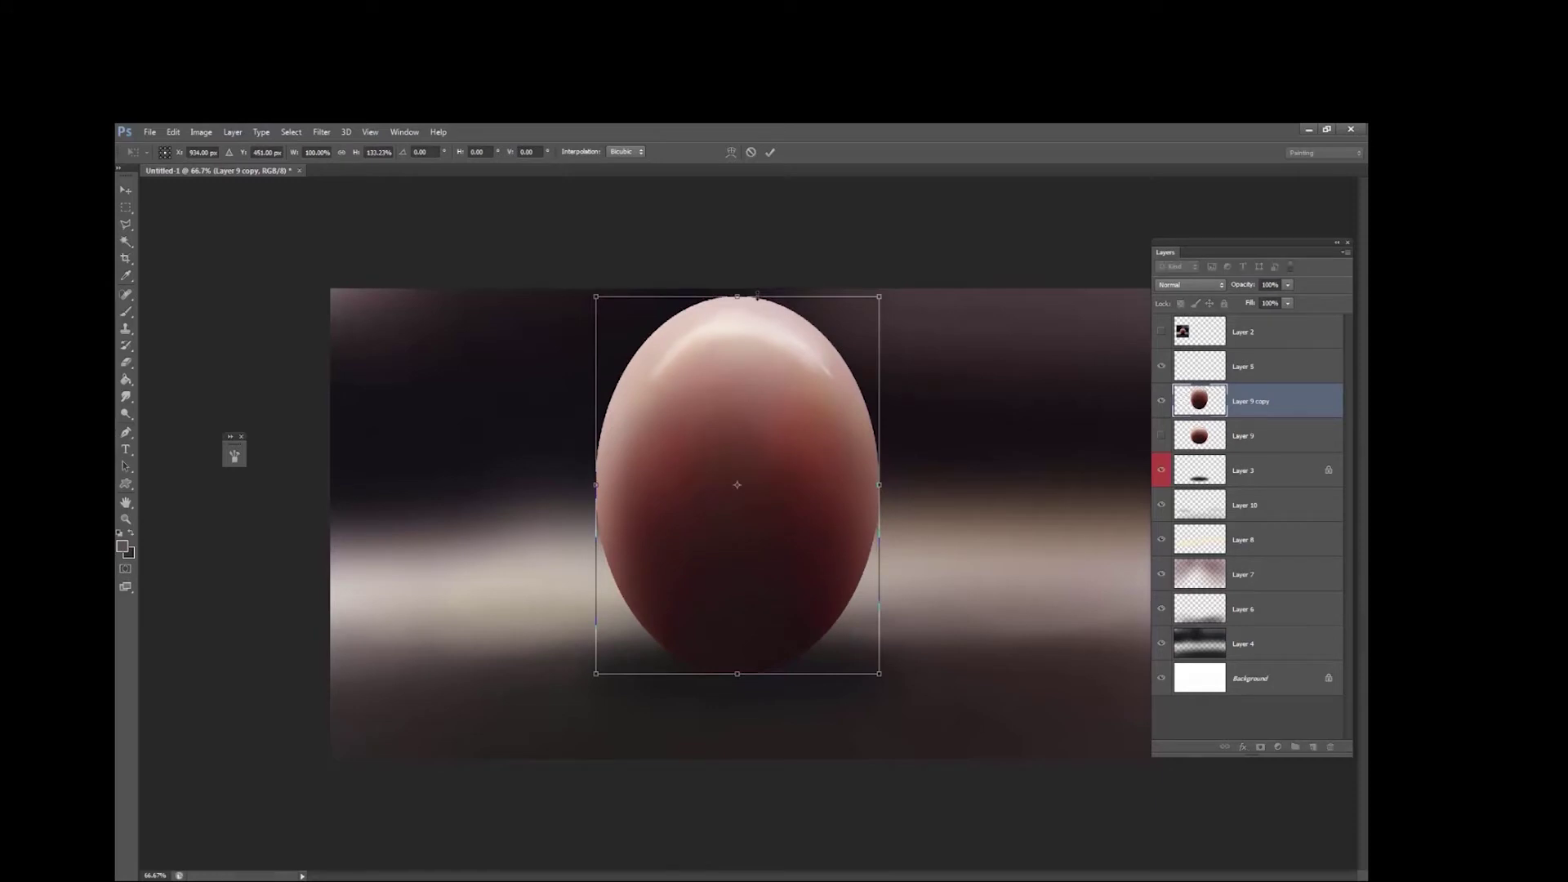
pyautogui.click(127, 193)
pyautogui.click(668, 408)
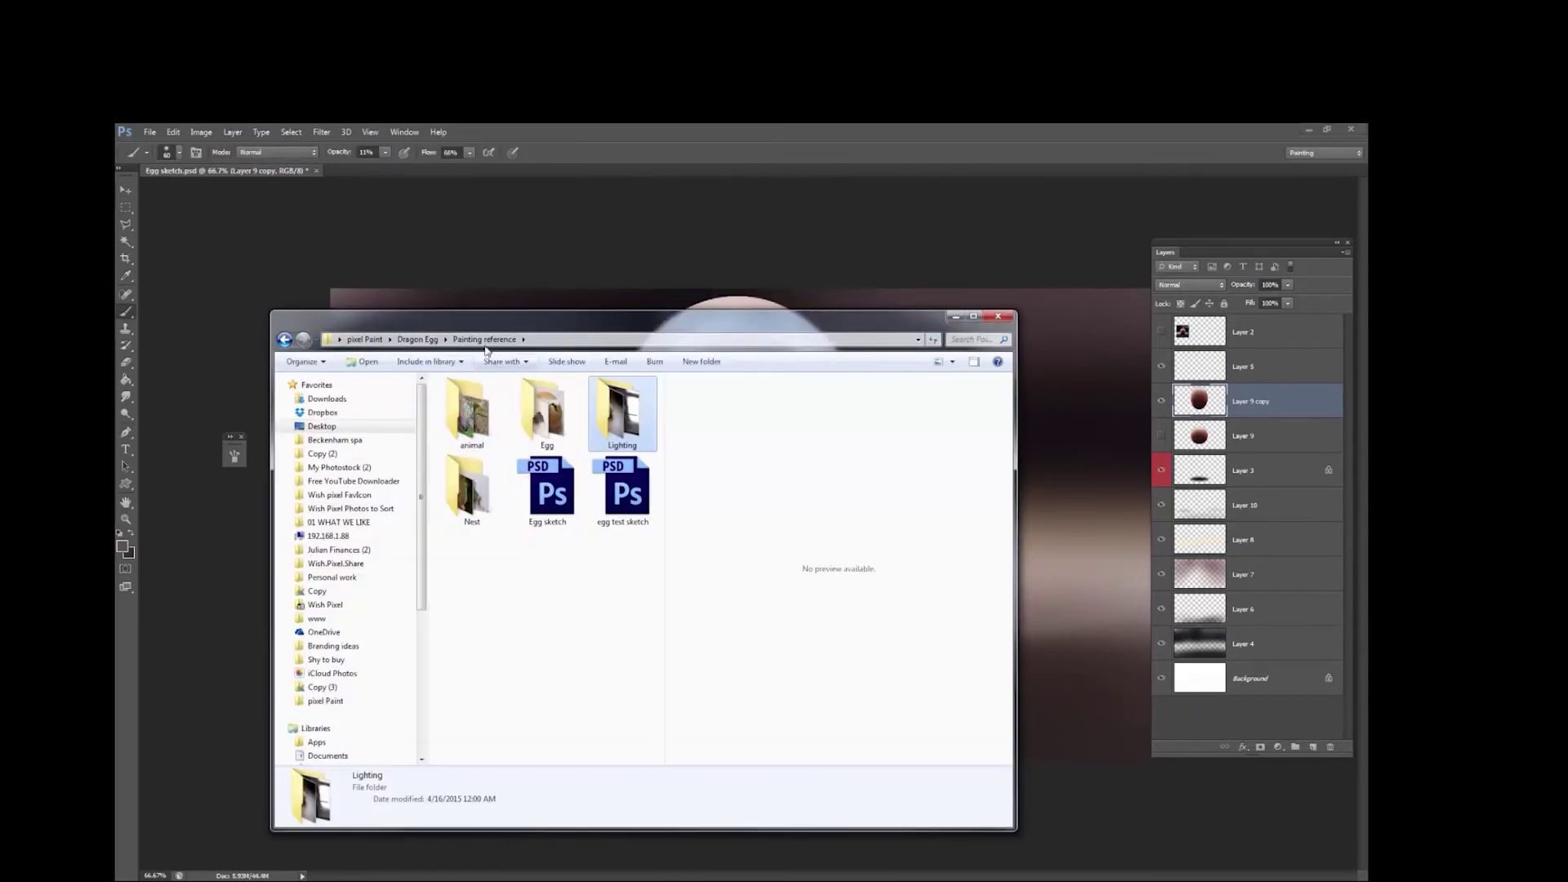
# - Open the Texture photos folder inside Dragon Egg in the file browser and move the window clear of the egg
pyautogui.click(435, 341)
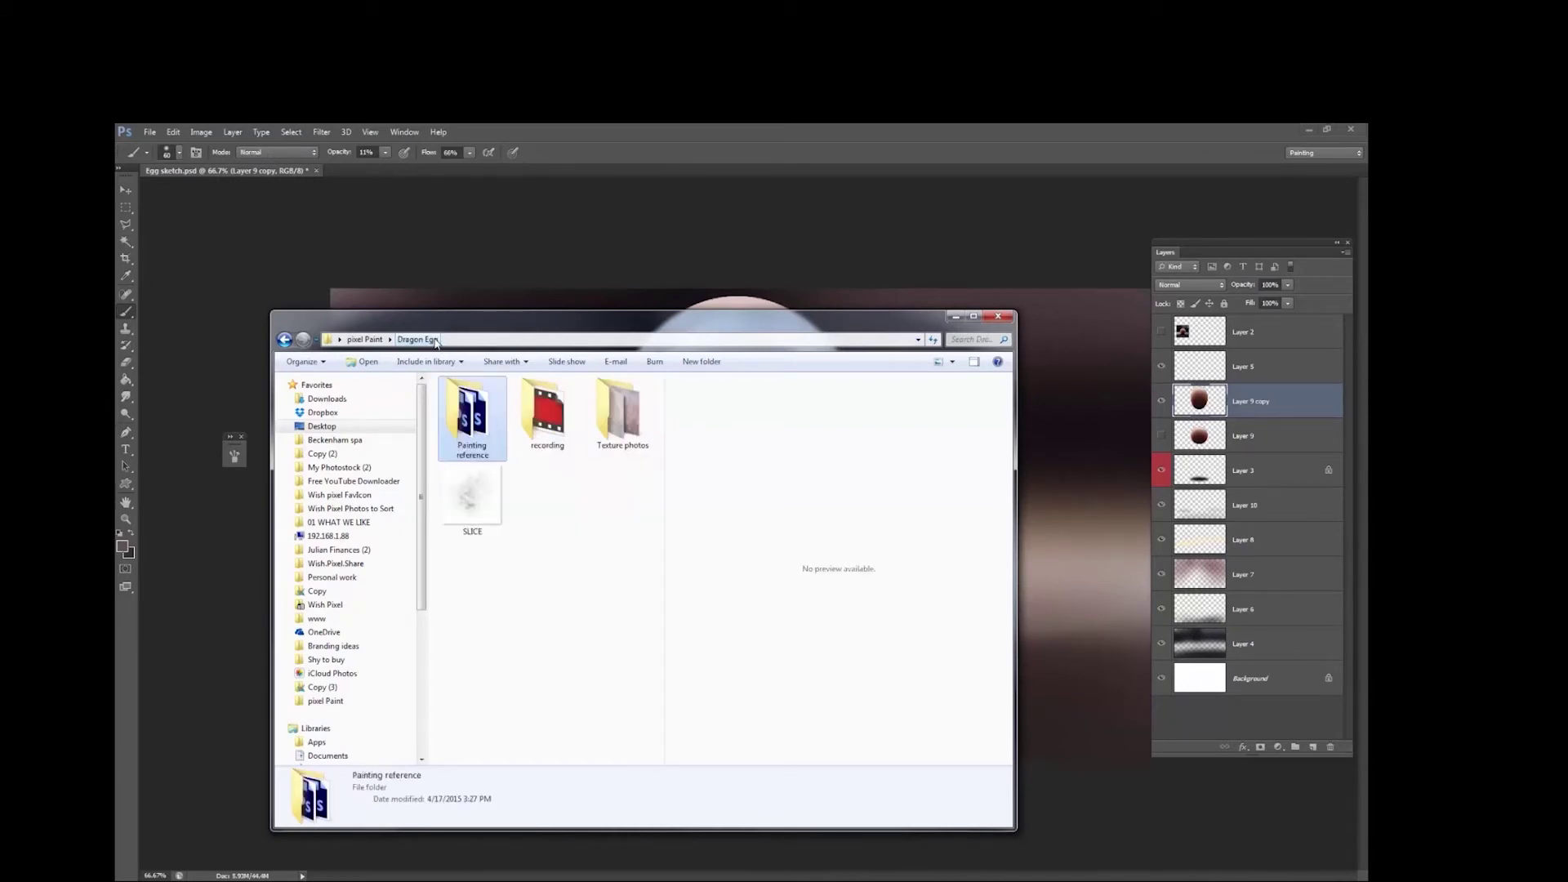
pyautogui.doubleClick(628, 419)
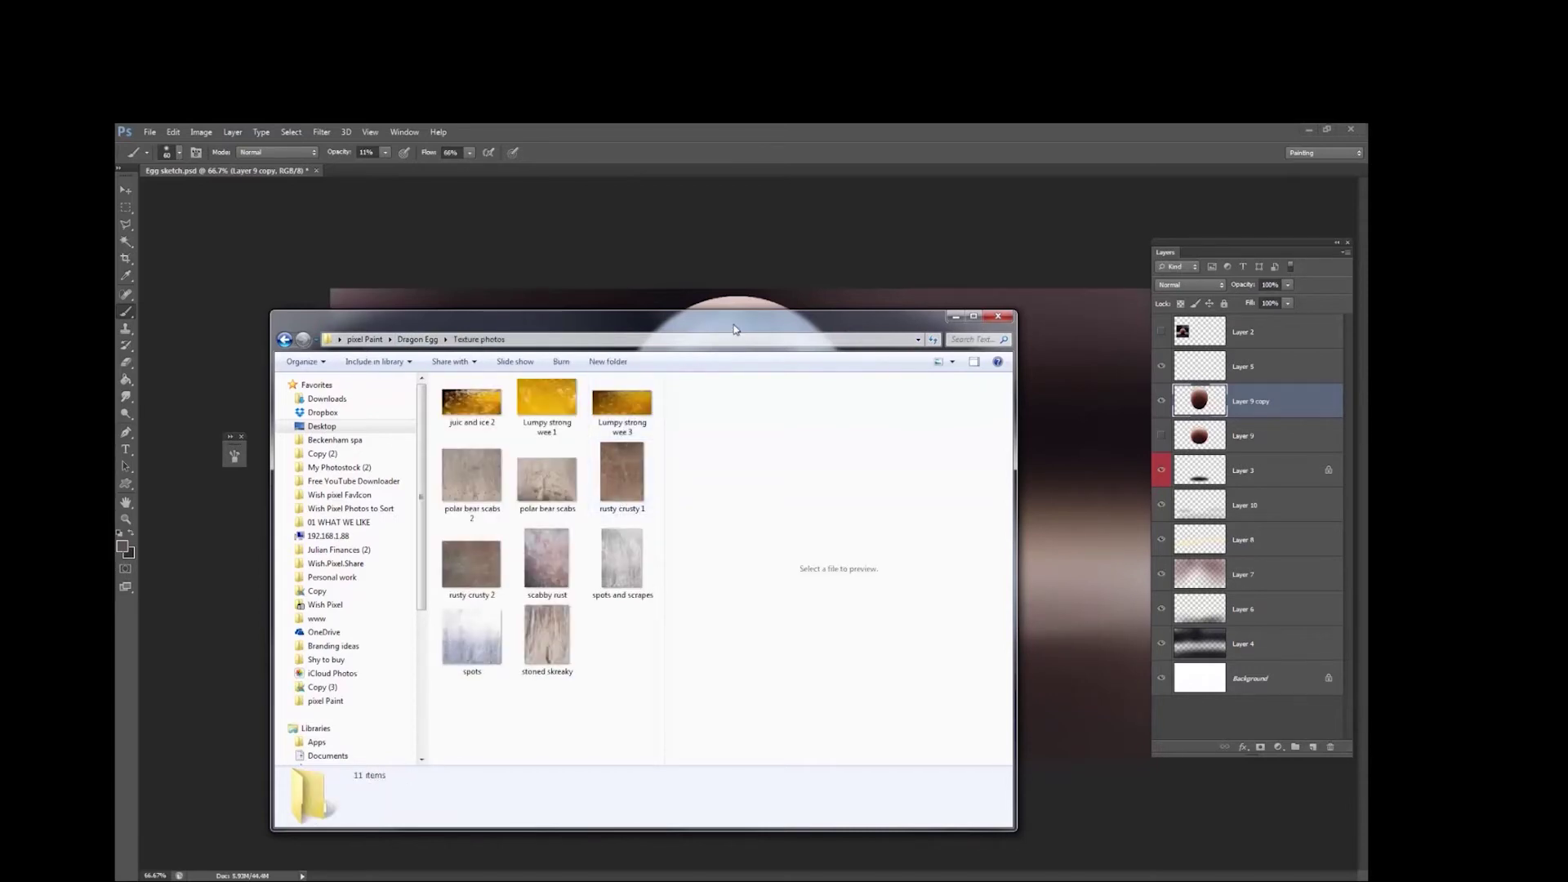
pyautogui.moveTo(735, 326)
pyautogui.mouseDown()
pyautogui.moveTo(115, 344)
pyautogui.moveTo(299, 390)
pyautogui.moveTo(488, 407)
pyautogui.moveTo(529, 505)
pyautogui.mouseUp()
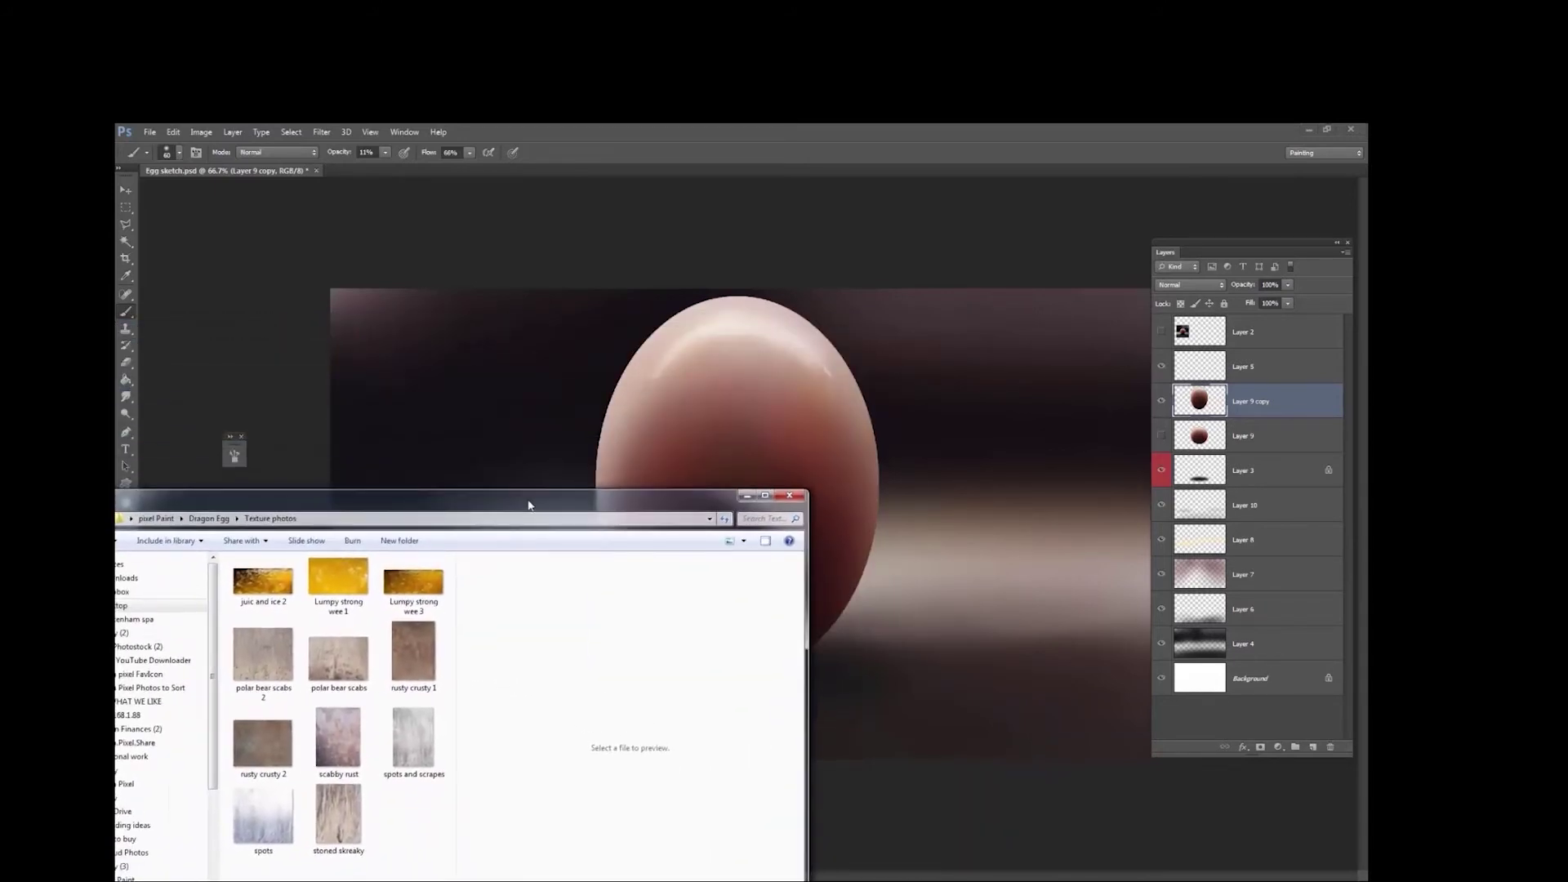
# - Place the "stoned skreaky" texture photo in the egg document, directly above Layer 9 copy
pyautogui.click(345, 801)
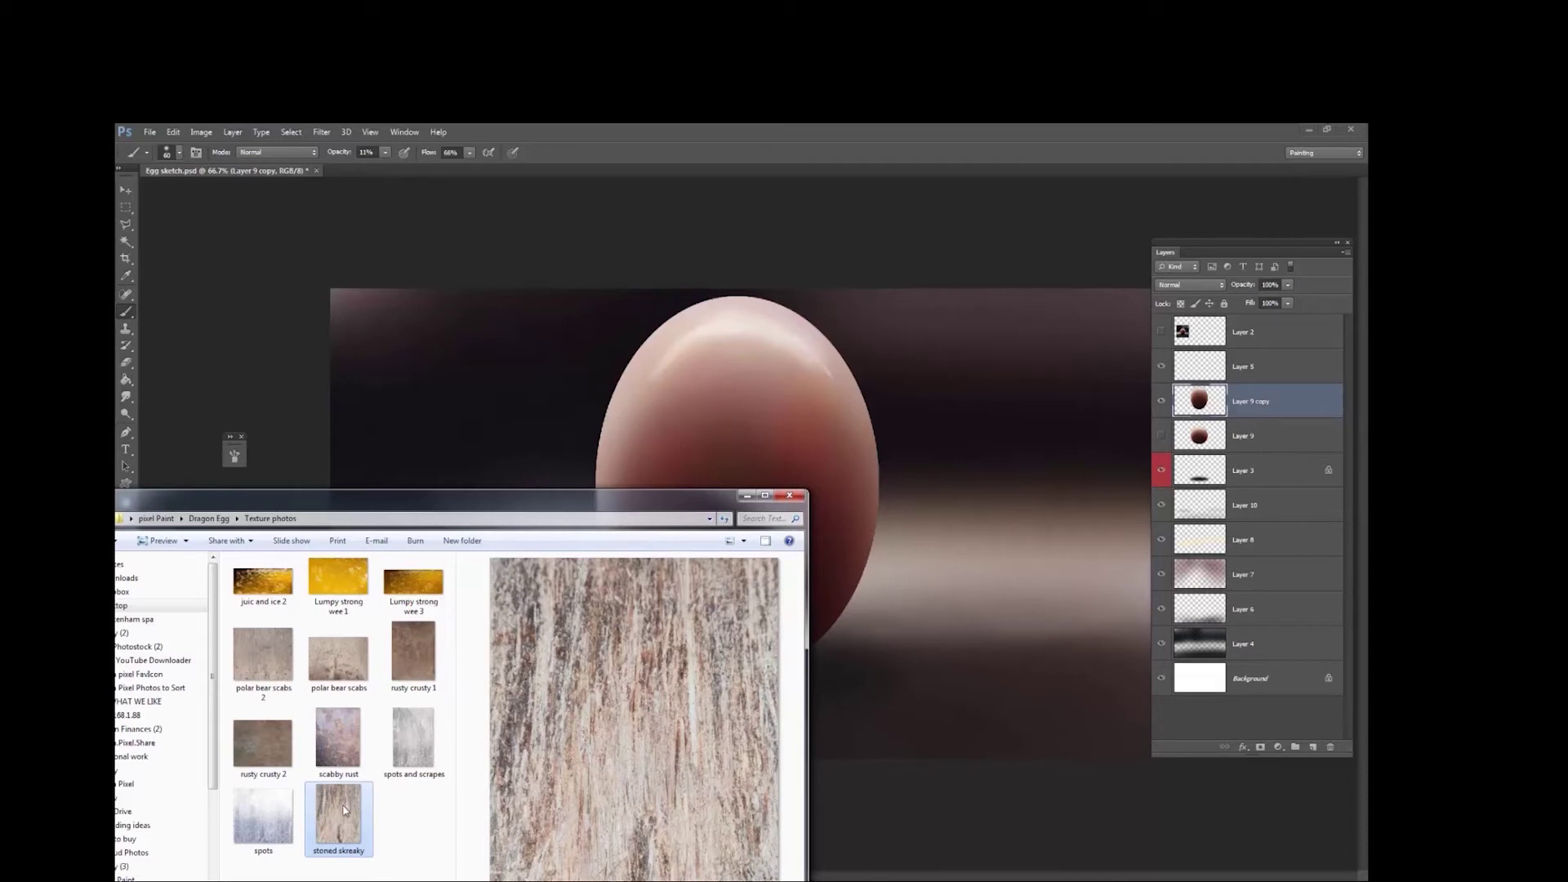
pyautogui.moveTo(337, 740)
pyautogui.mouseDown()
pyautogui.moveTo(571, 430)
pyautogui.moveTo(691, 442)
pyautogui.mouseUp()
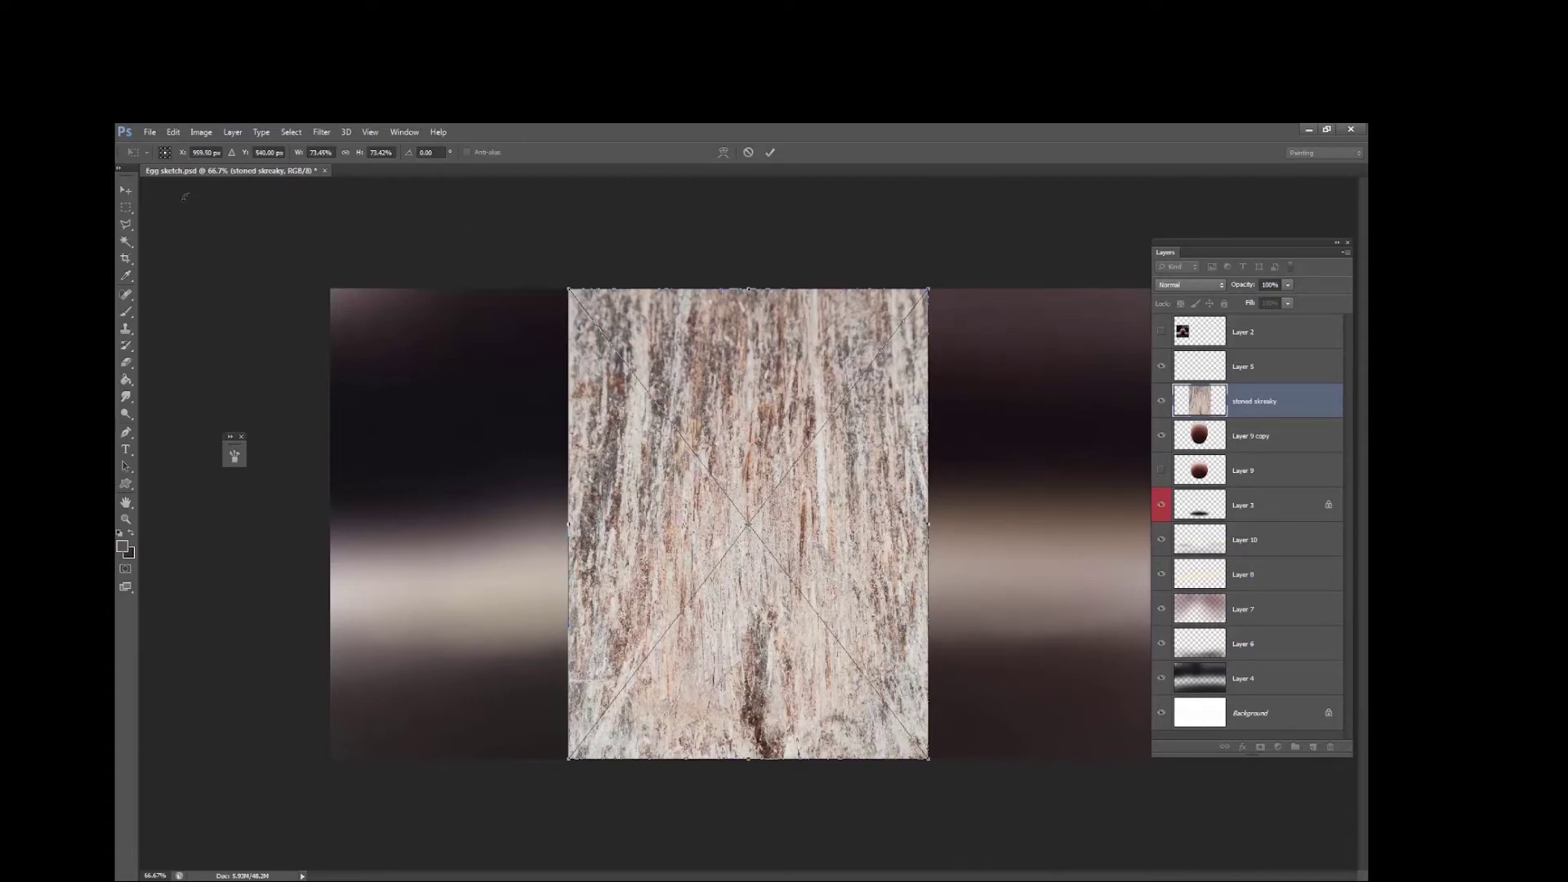
pyautogui.click(129, 190)
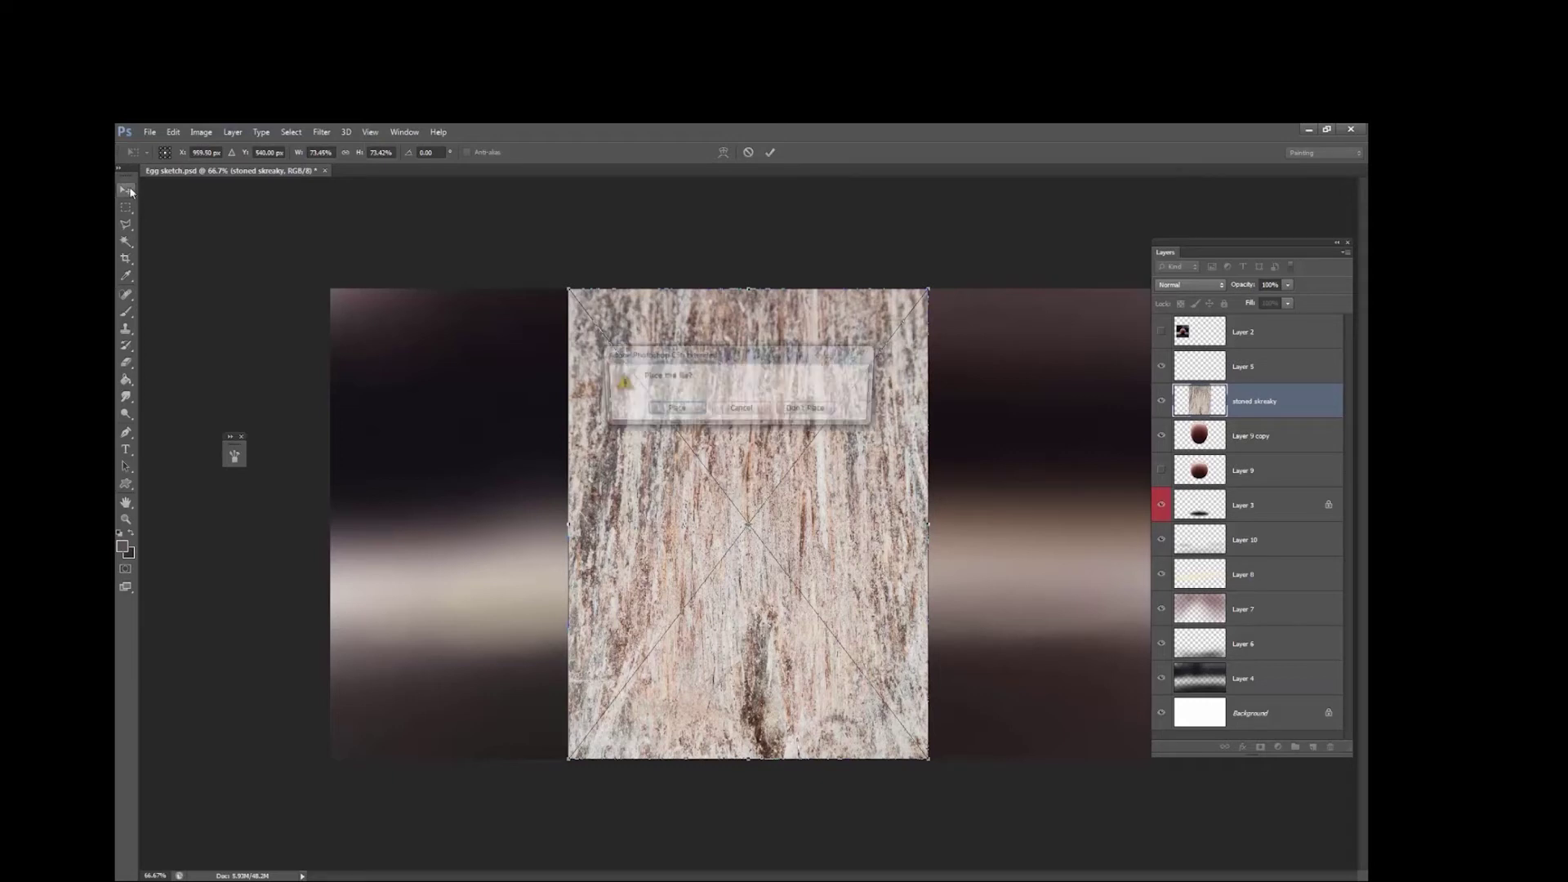
pyautogui.click(672, 409)
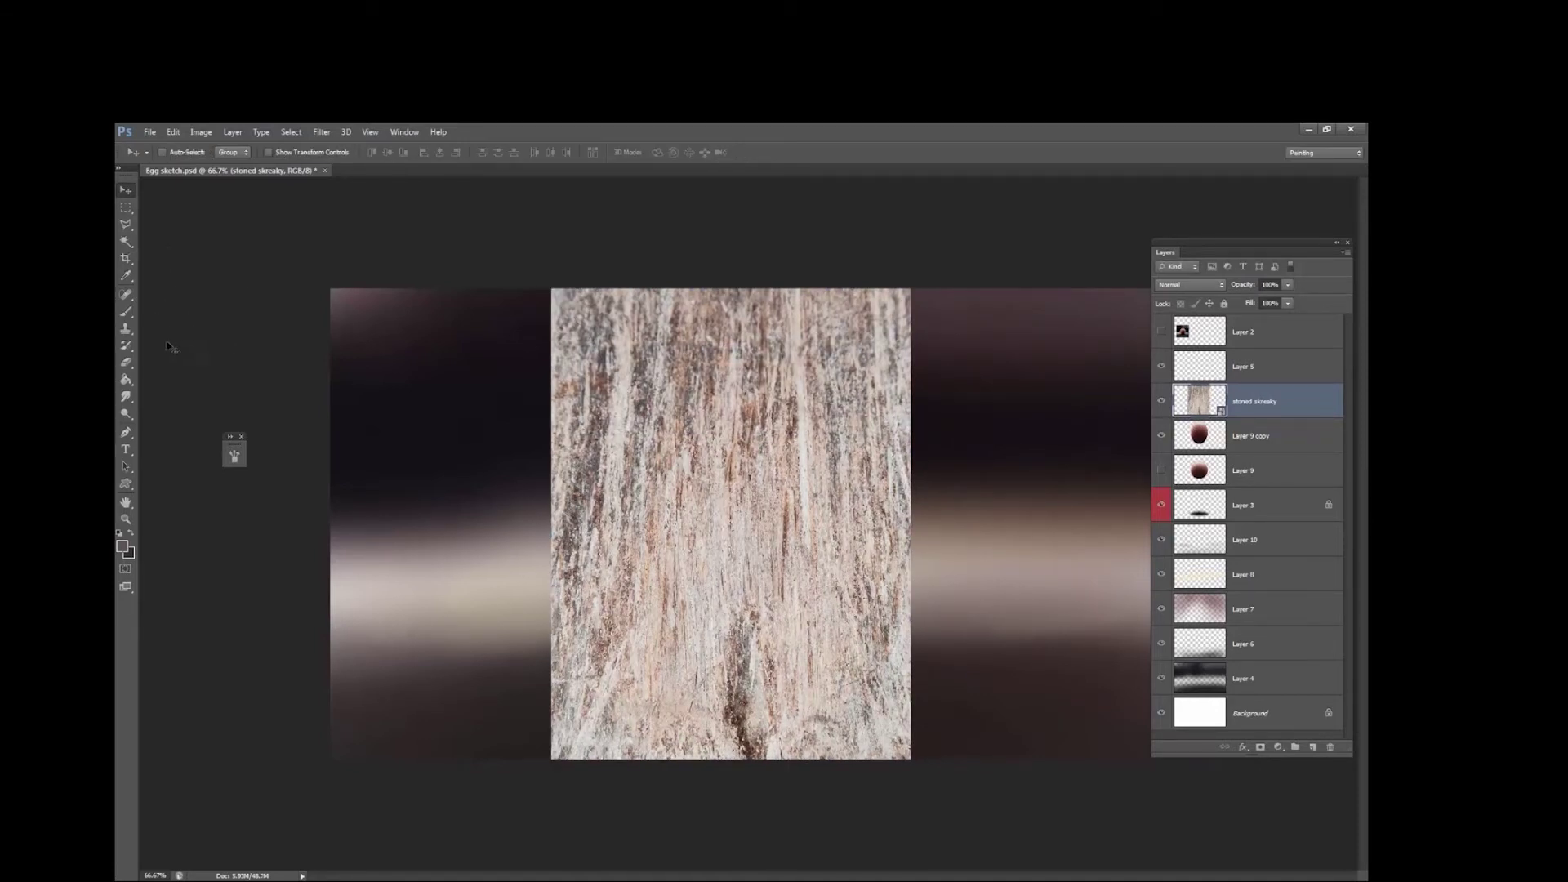
# - Rasterize the "stoned skreaky" layer and shift the texture slightly over the egg
pyautogui.rightClick(1210, 402)
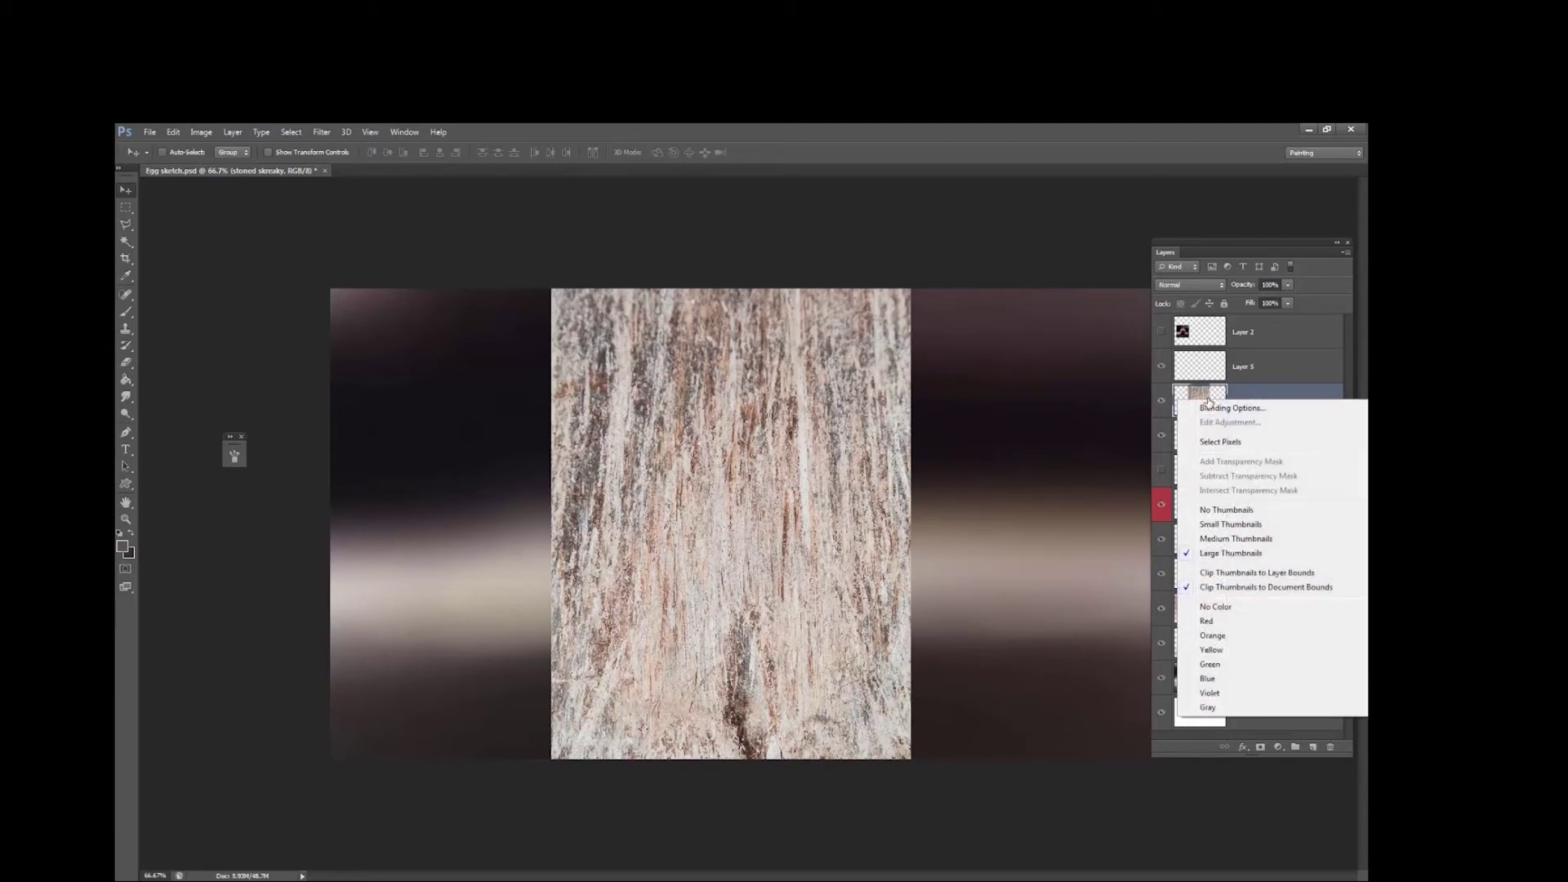
pyautogui.click(1244, 396)
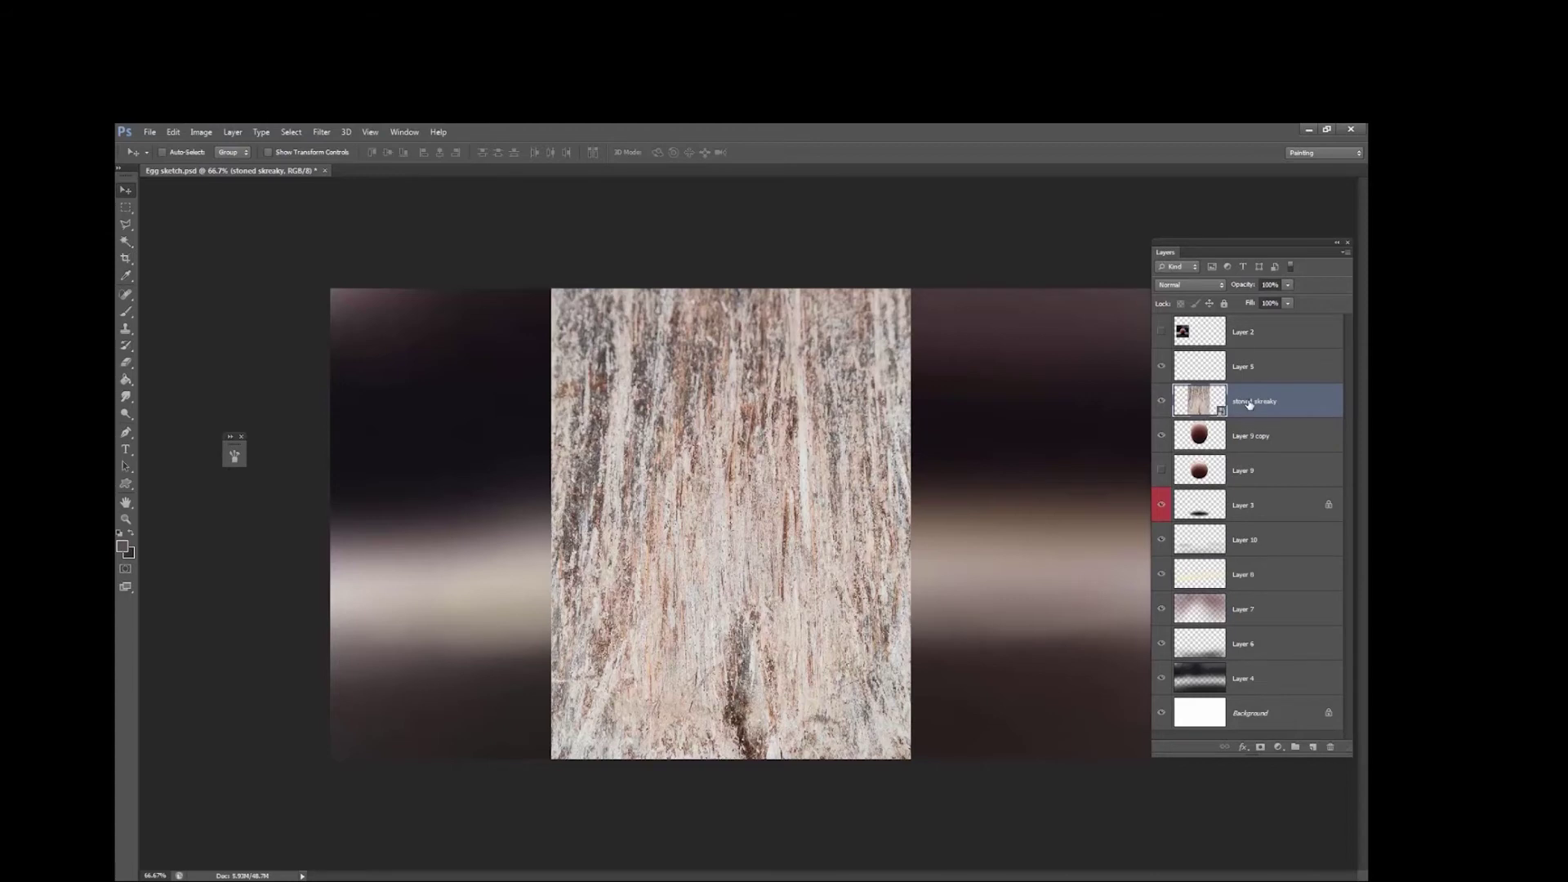
pyautogui.rightClick(1249, 404)
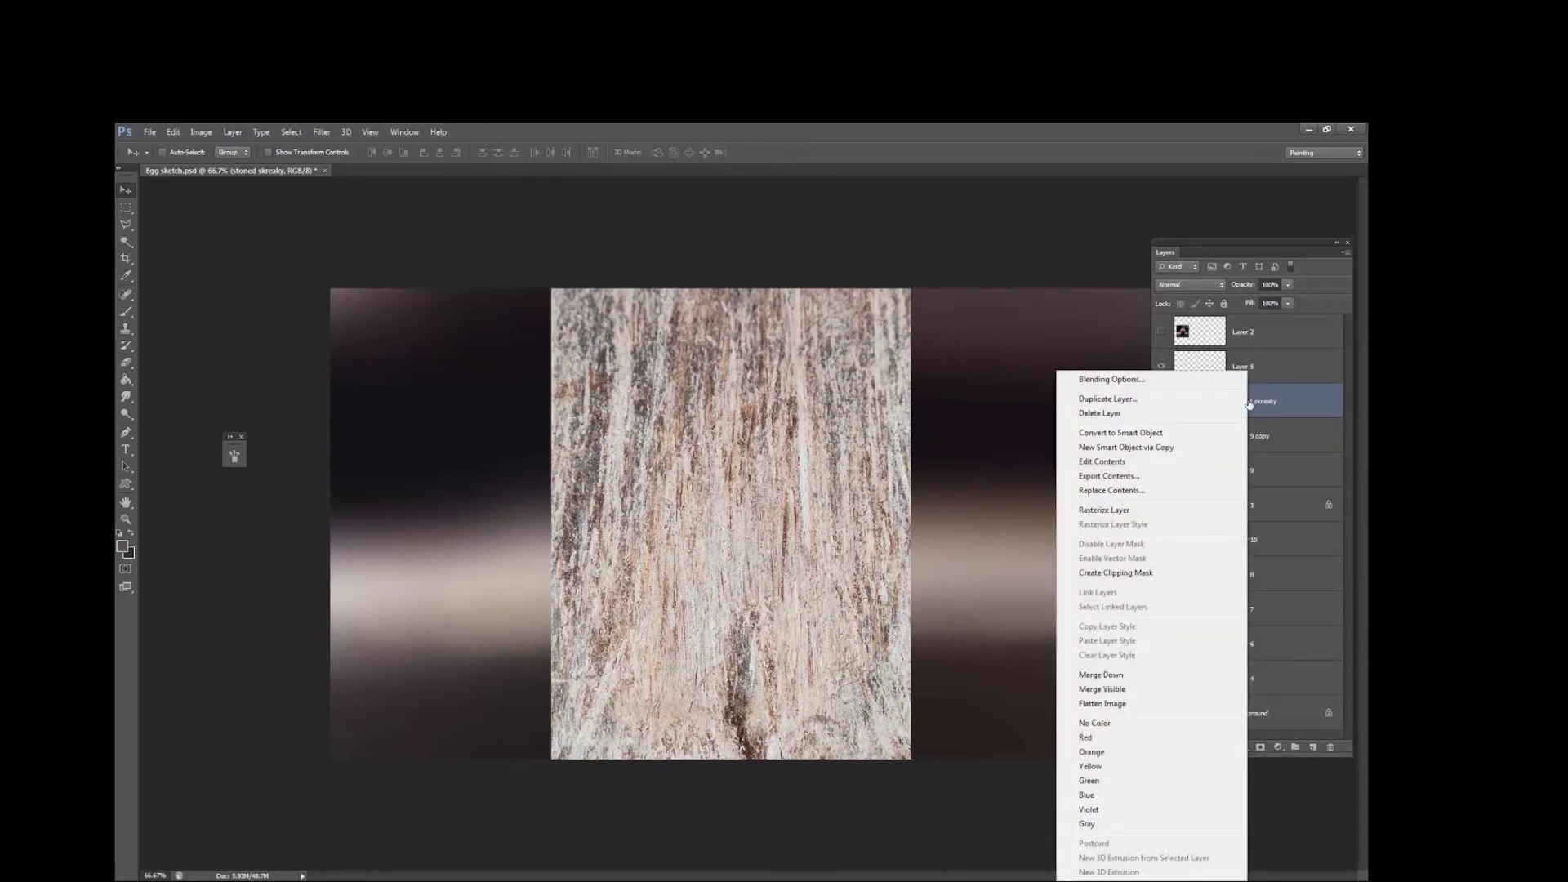
pyautogui.click(1127, 512)
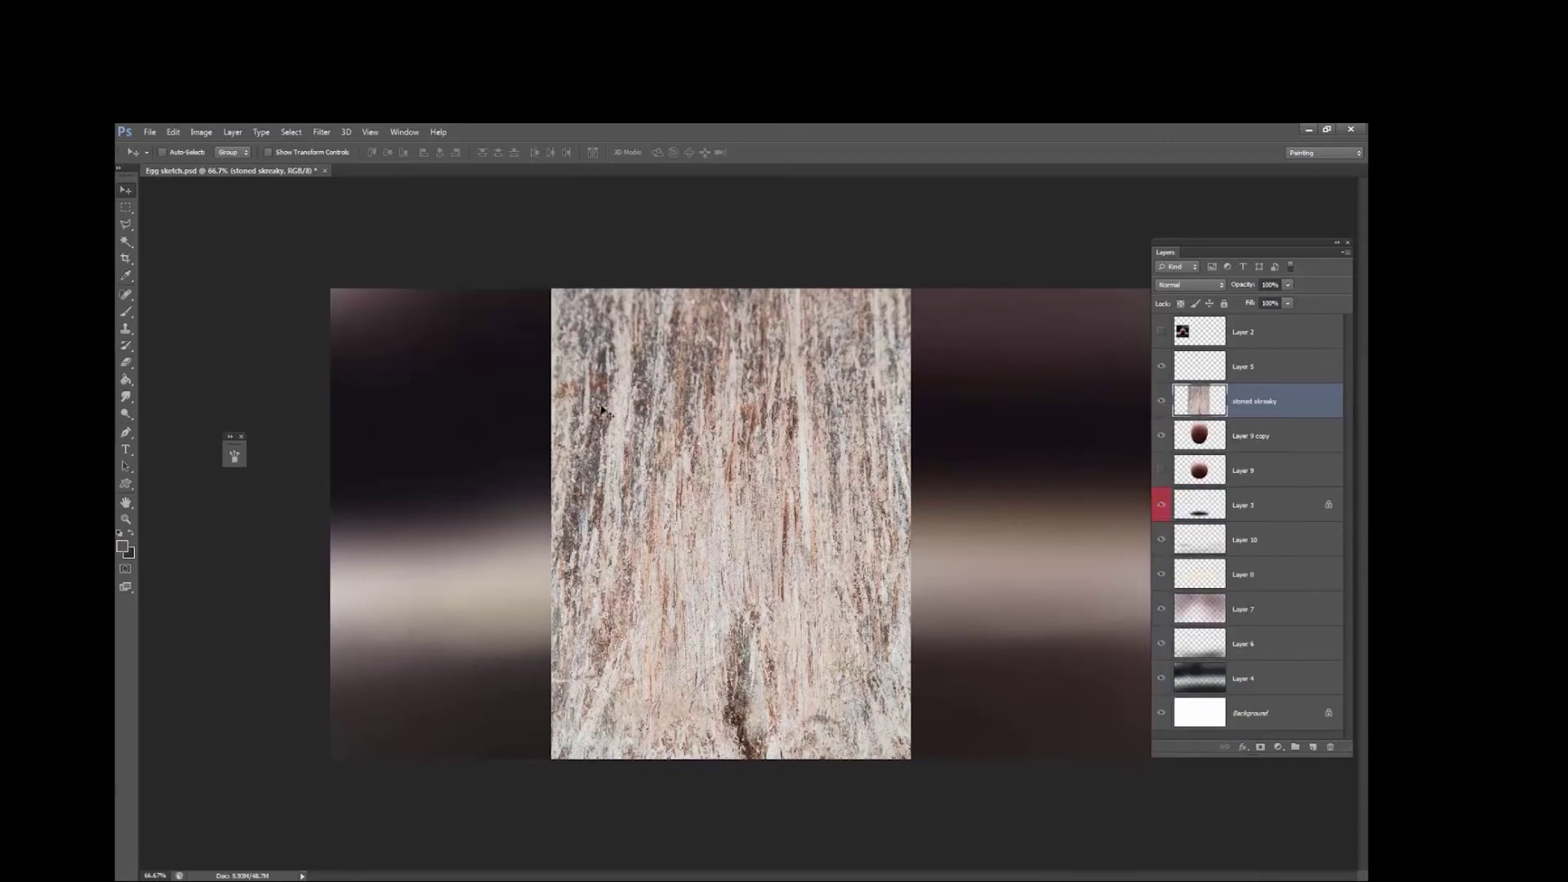
pyautogui.moveTo(748, 498)
pyautogui.mouseDown()
pyautogui.moveTo(775, 459)
pyautogui.moveTo(728, 490)
pyautogui.moveTo(756, 489)
pyautogui.mouseUp()
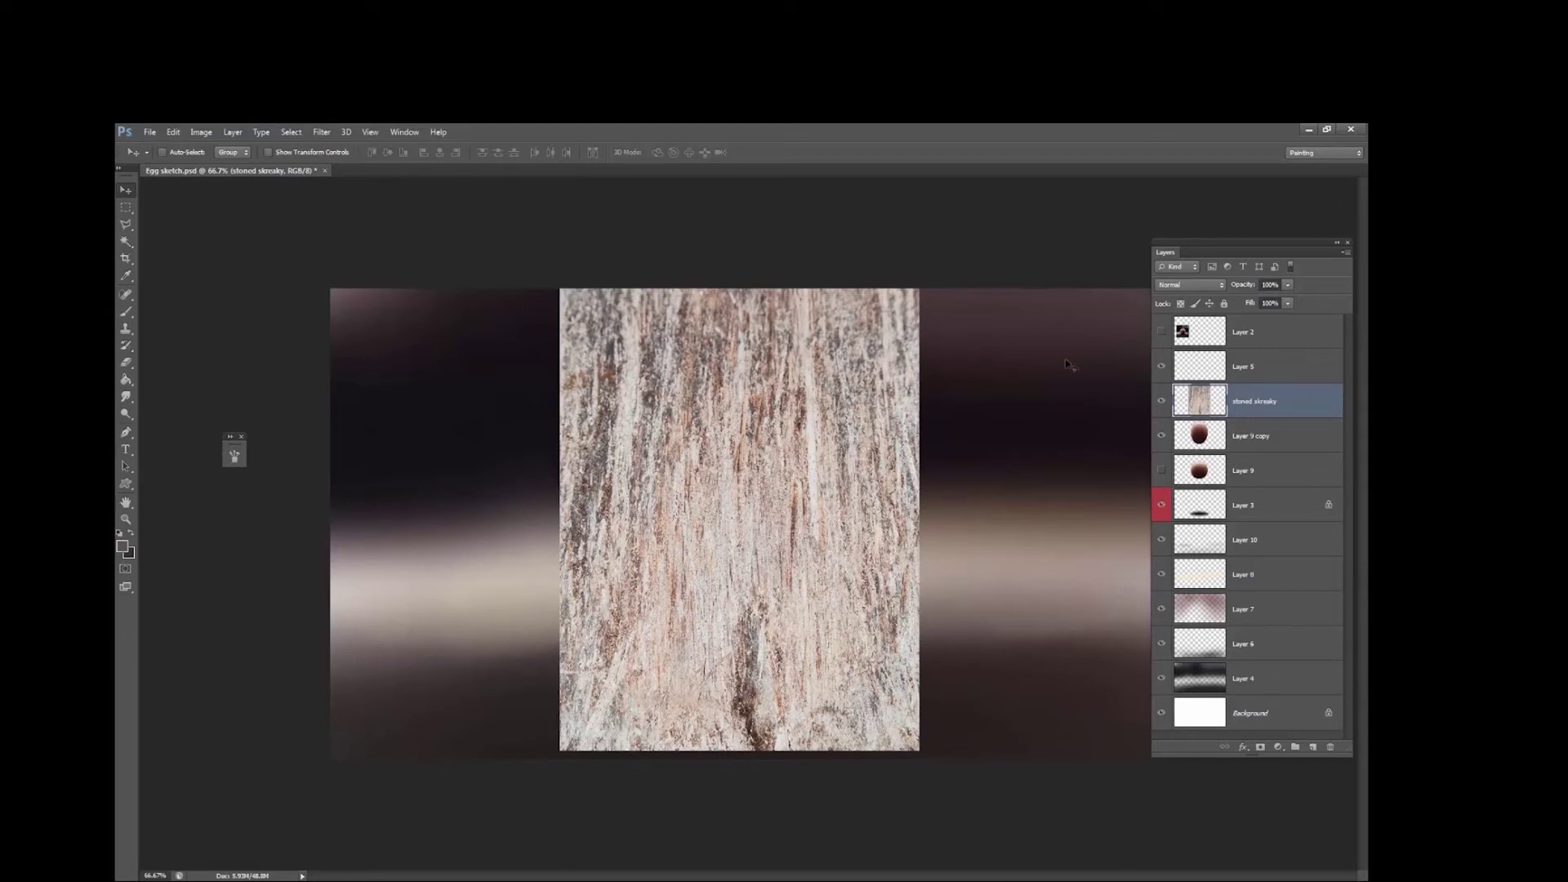
# - Set the "stoned skreaky" layer's blend mode to Soft Light and fine-tune the texture's position over the egg
pyautogui.click(1182, 287)
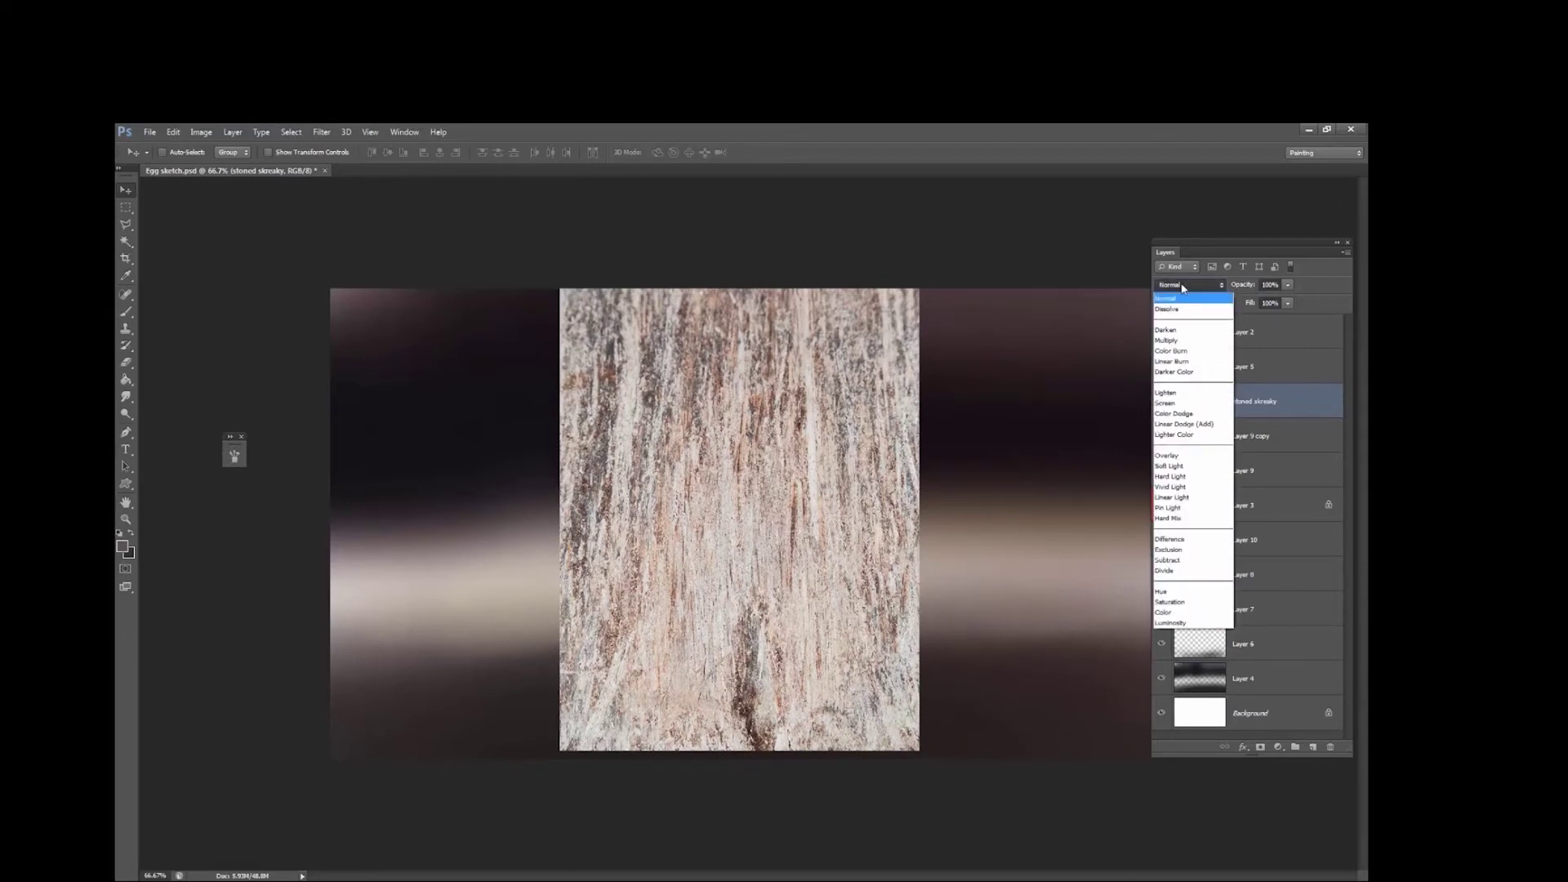
pyautogui.click(1188, 466)
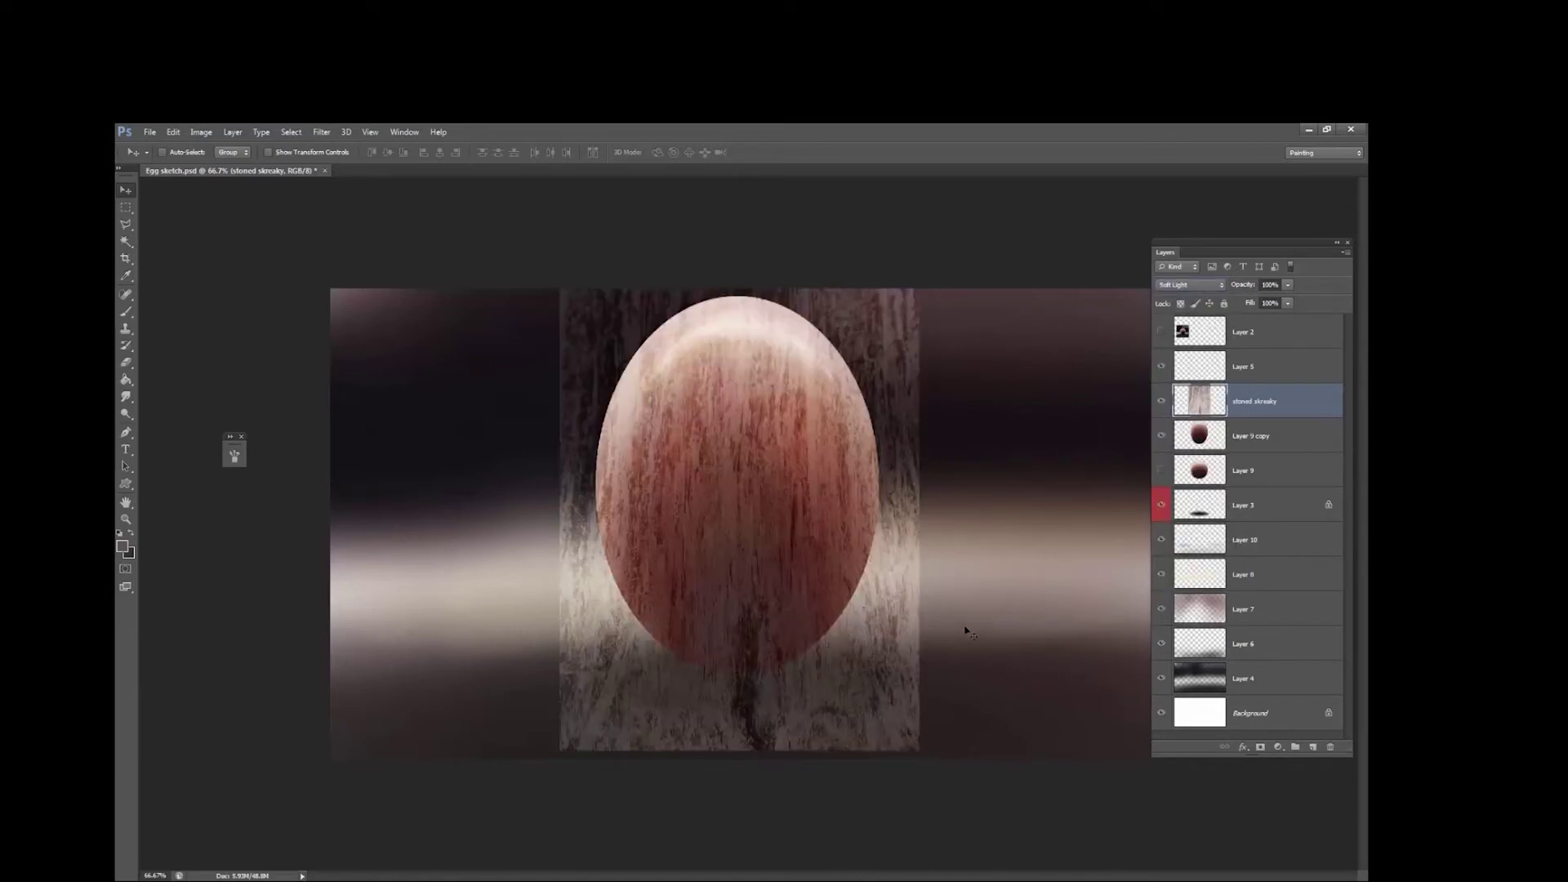
pyautogui.moveTo(852, 541)
pyautogui.mouseDown()
pyautogui.moveTo(777, 536)
pyautogui.moveTo(862, 538)
pyautogui.mouseUp()
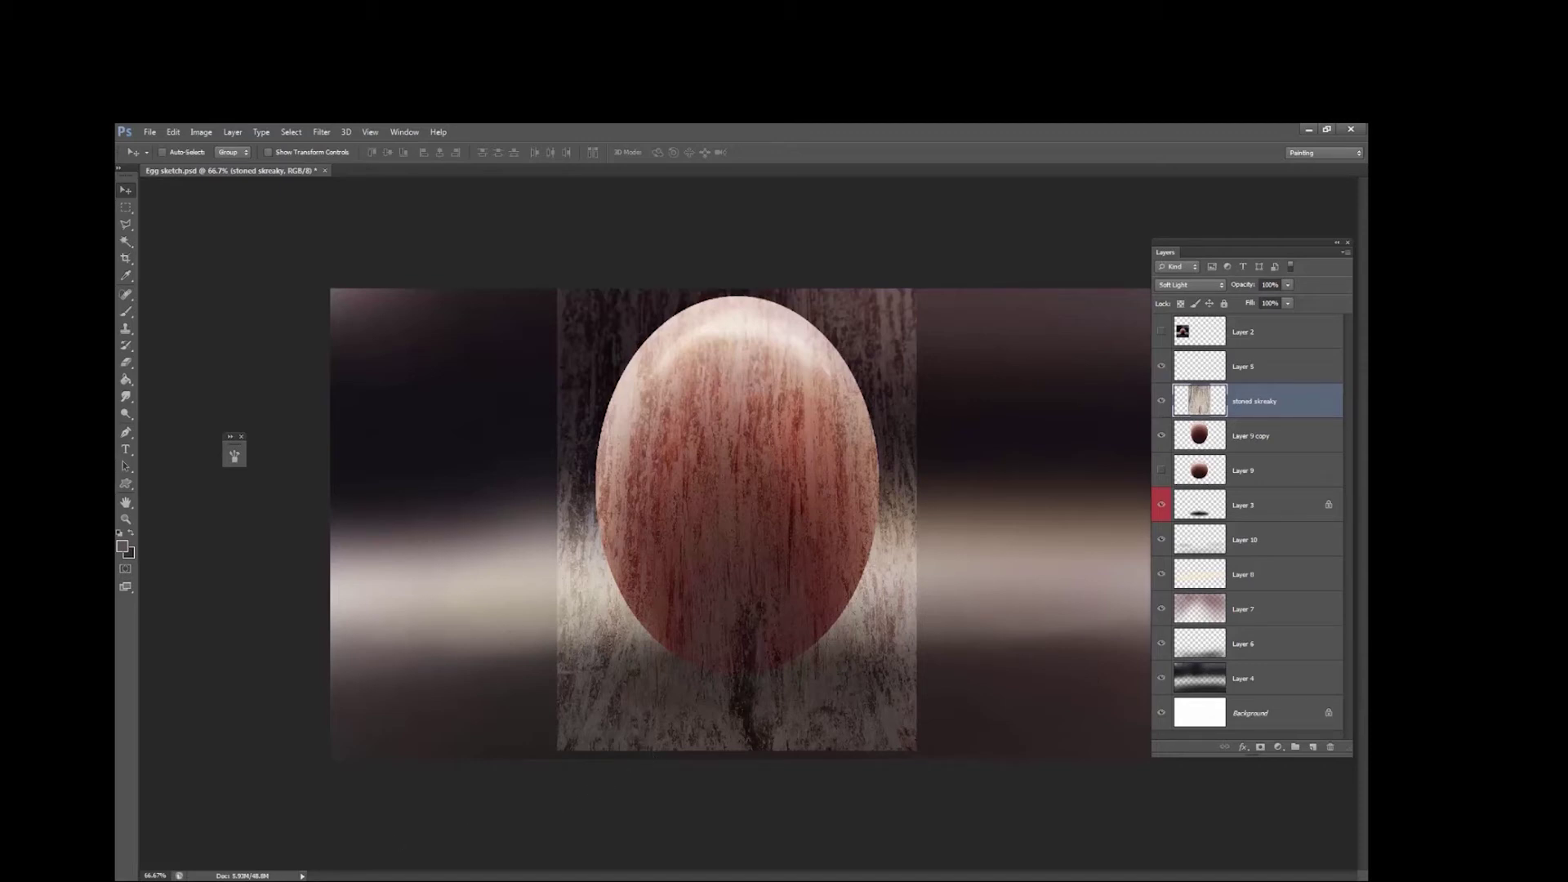
pyautogui.moveTo(981, 618); pyautogui.dragTo(984, 618)
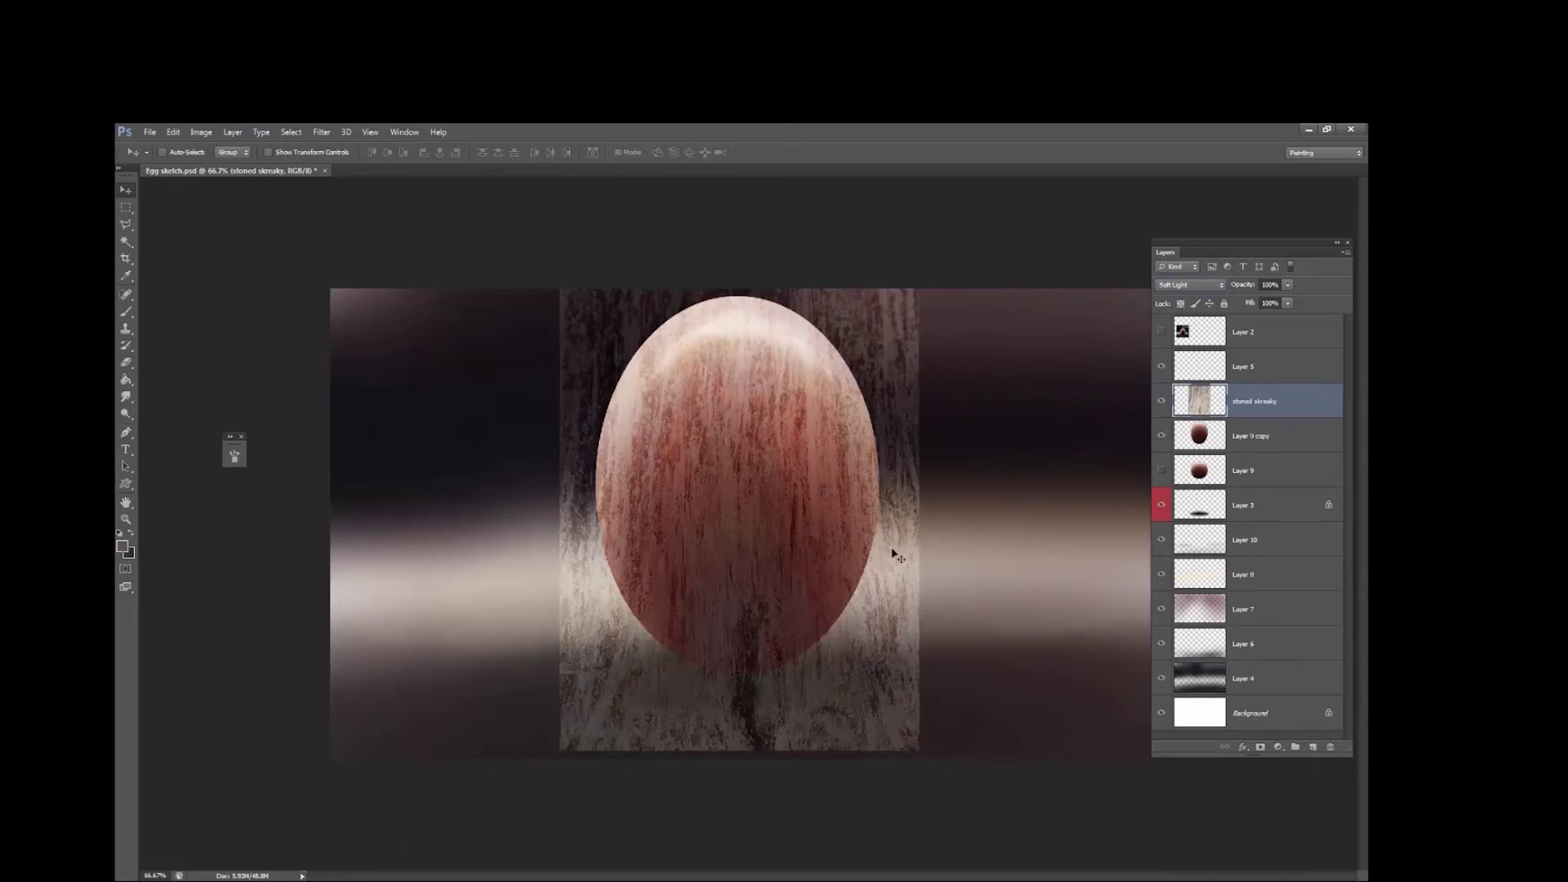
# - Nudge the "stoned skreaky" texture over the egg and warp its upper corners and top edge to the egg's upper outline
pyautogui.moveTo(869, 540)
pyautogui.mouseDown()
pyautogui.moveTo(777, 538)
pyautogui.moveTo(877, 540)
pyautogui.mouseUp()
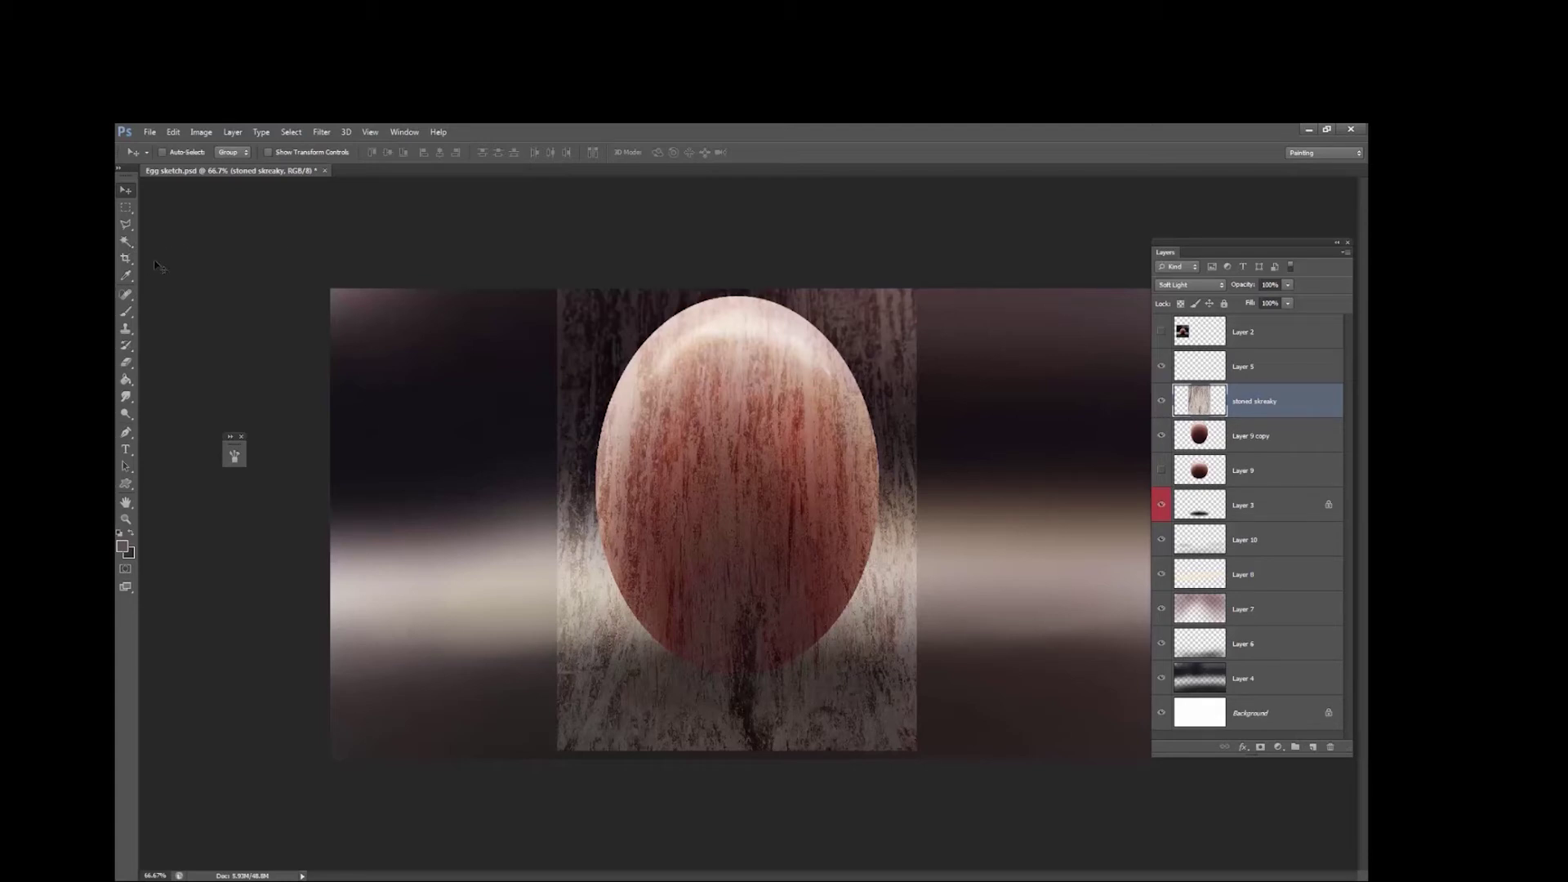
pyautogui.click(173, 131)
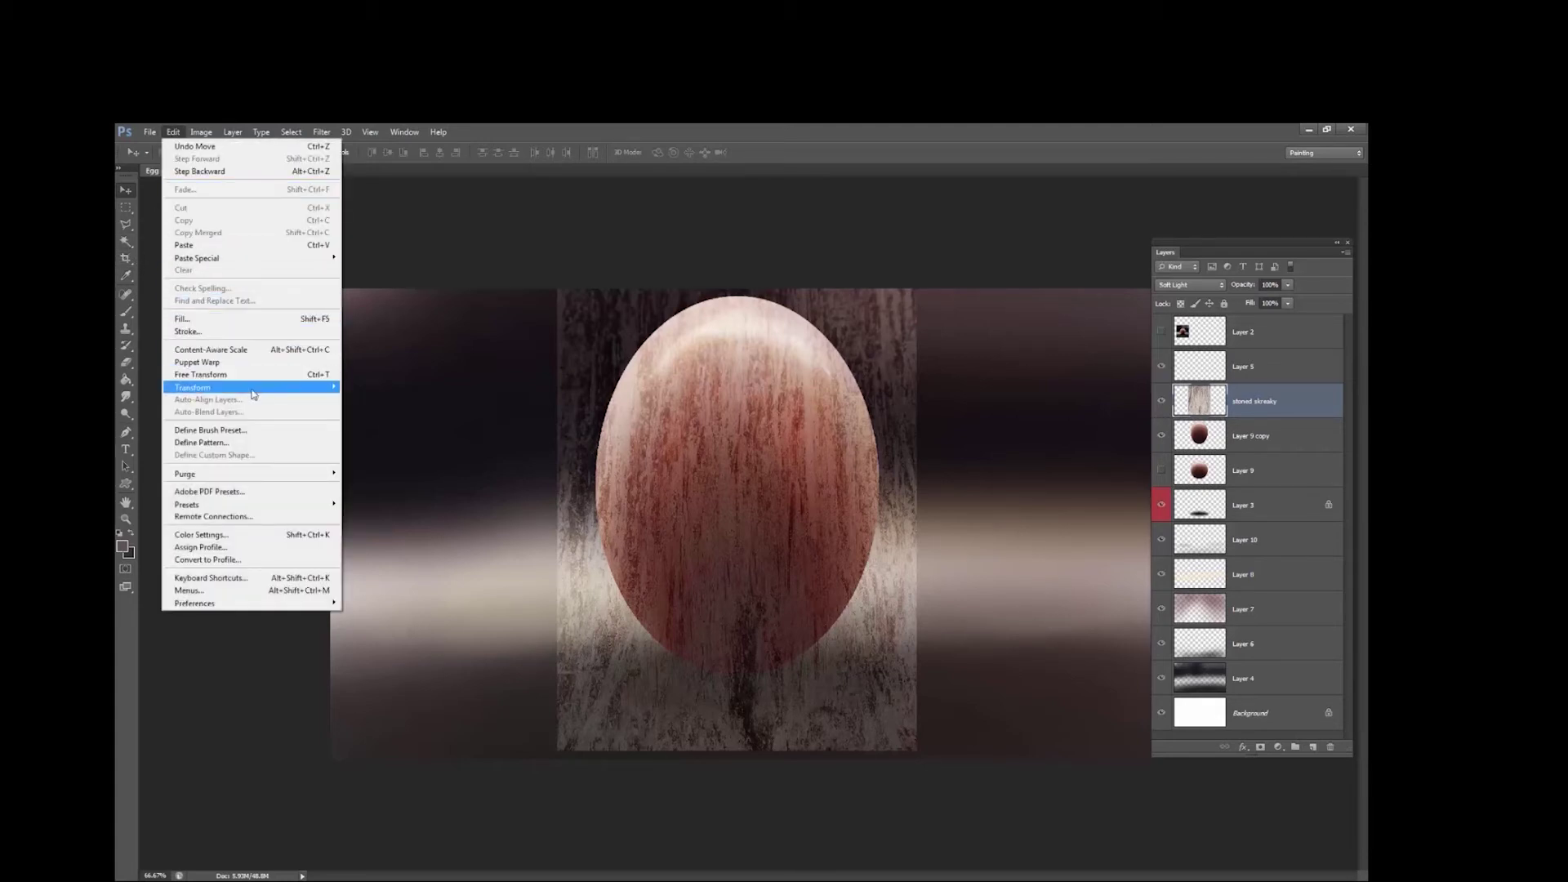
pyautogui.moveTo(253, 390)
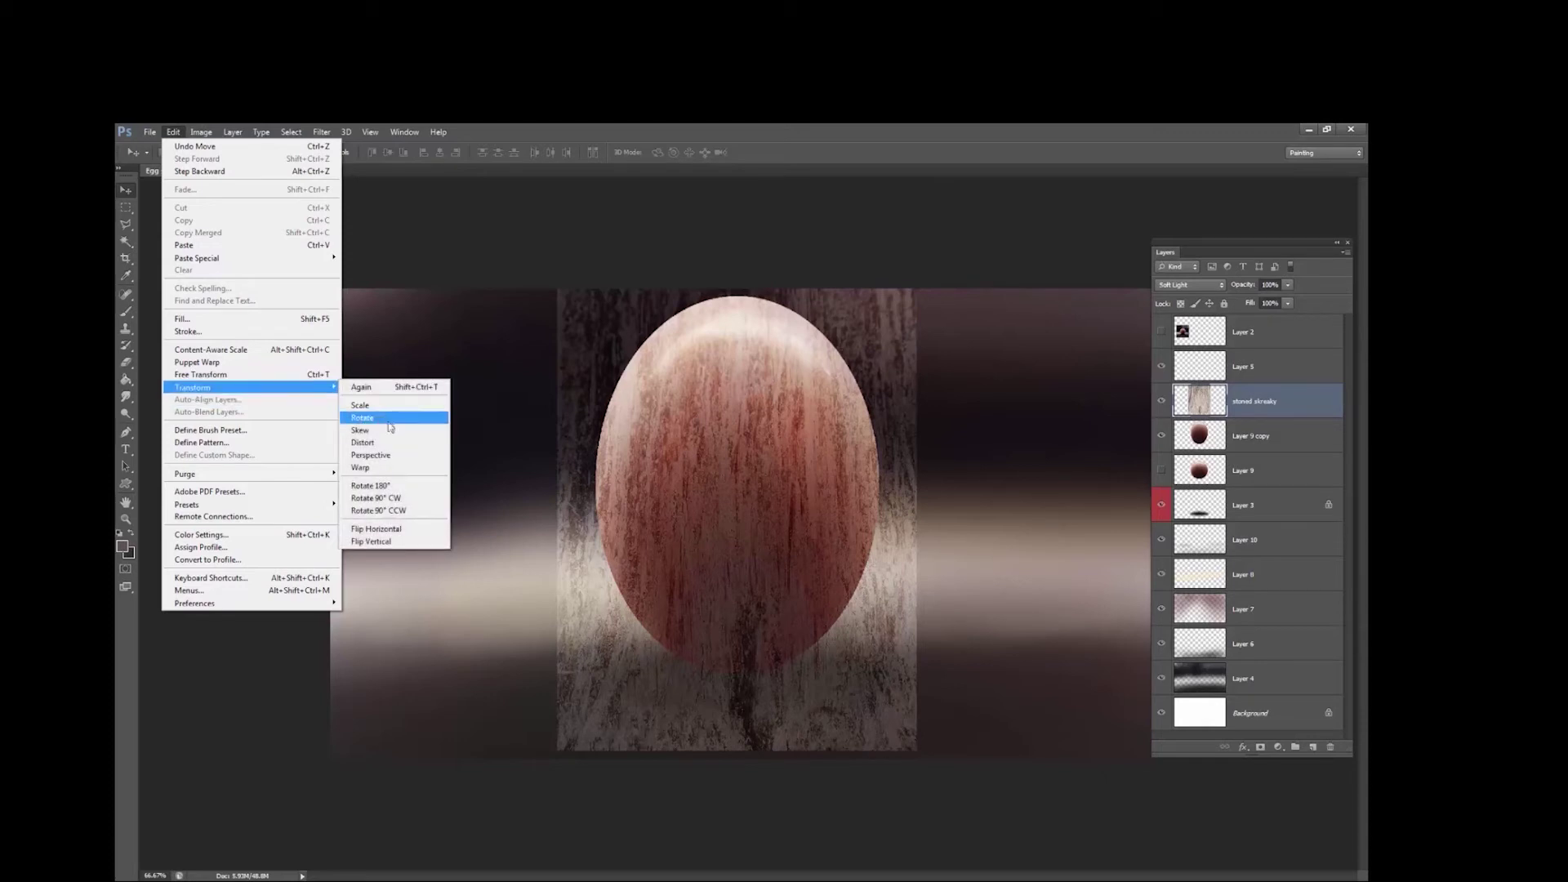
pyautogui.click(379, 468)
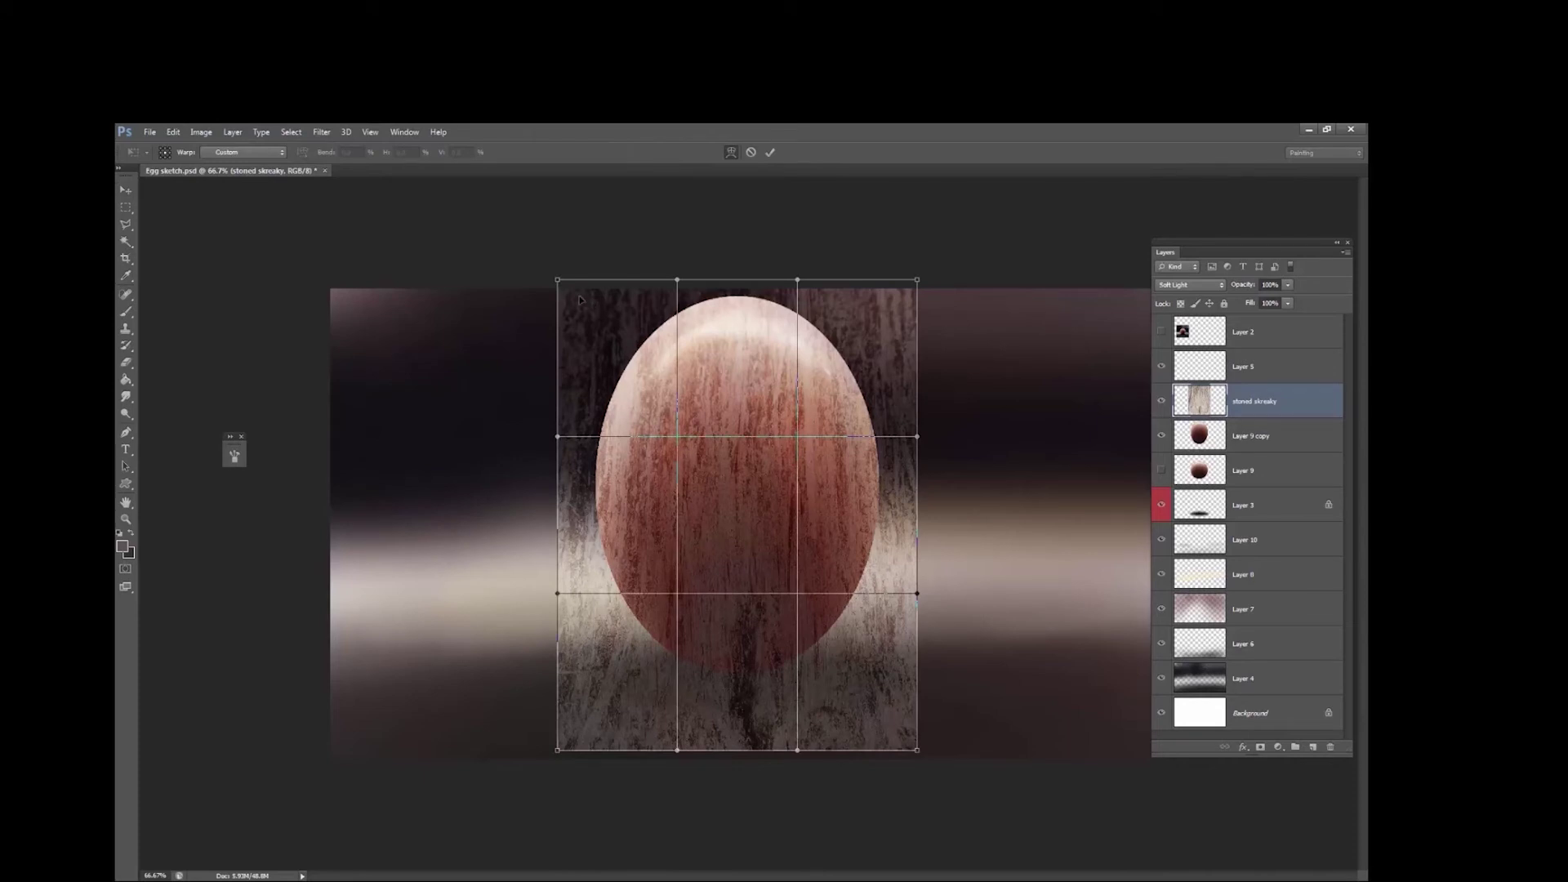
pyautogui.moveTo(558, 283); pyautogui.dragTo(542, 316)
pyautogui.hotkey('ctrl', 'z')
pyautogui.moveTo(558, 283)
pyautogui.mouseDown()
pyautogui.moveTo(527, 315)
pyautogui.moveTo(564, 302)
pyautogui.moveTo(555, 313)
pyautogui.moveTo(529, 321)
pyautogui.moveTo(558, 286)
pyautogui.moveTo(572, 304)
pyautogui.mouseUp()
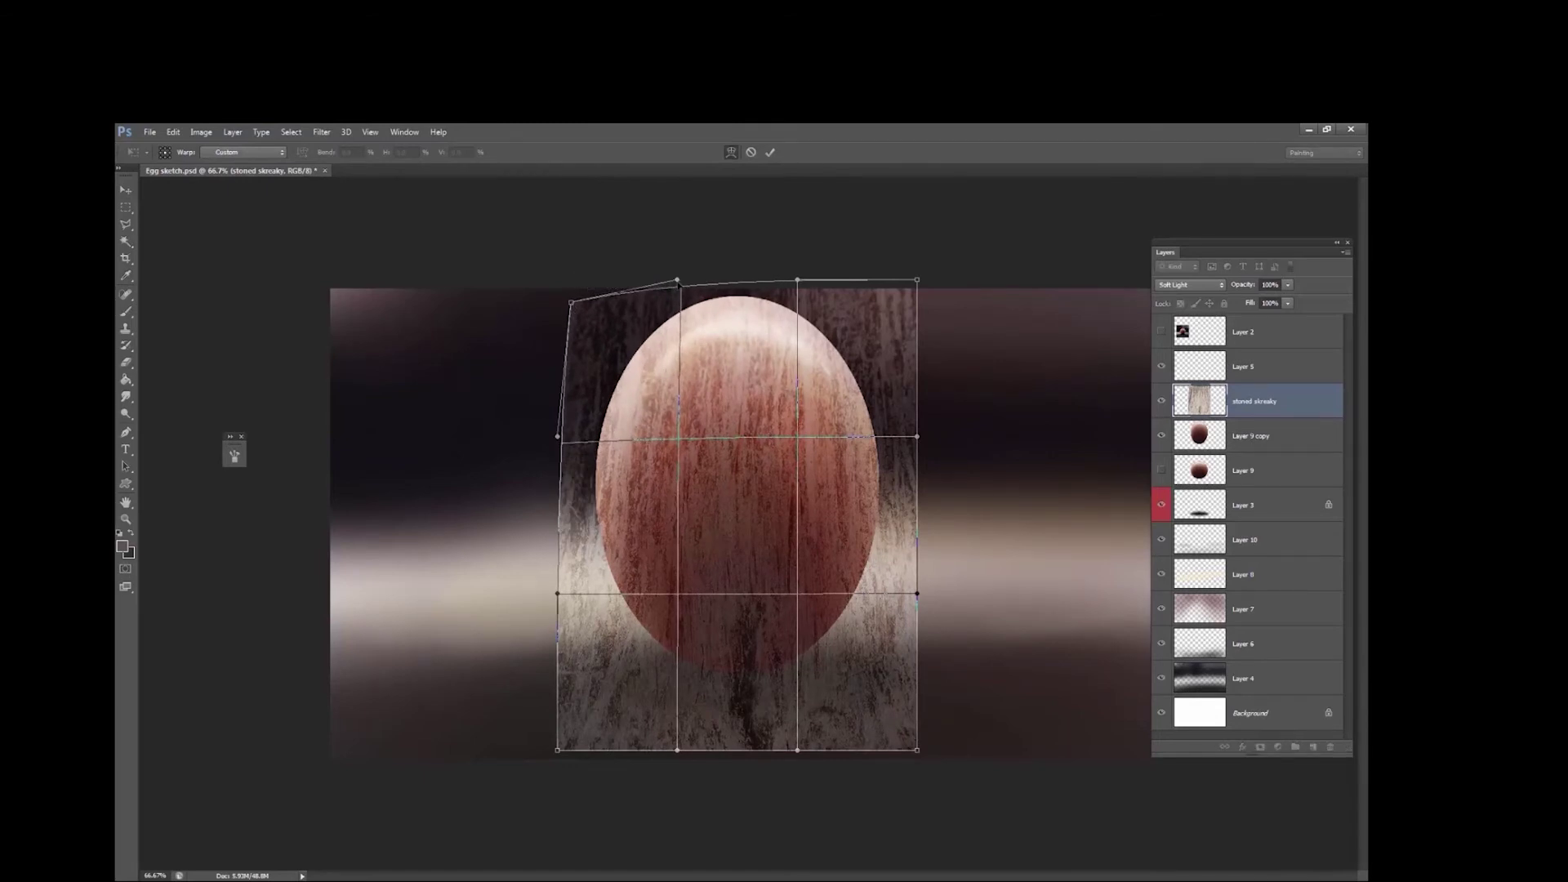
pyautogui.moveTo(677, 282); pyautogui.dragTo(661, 253)
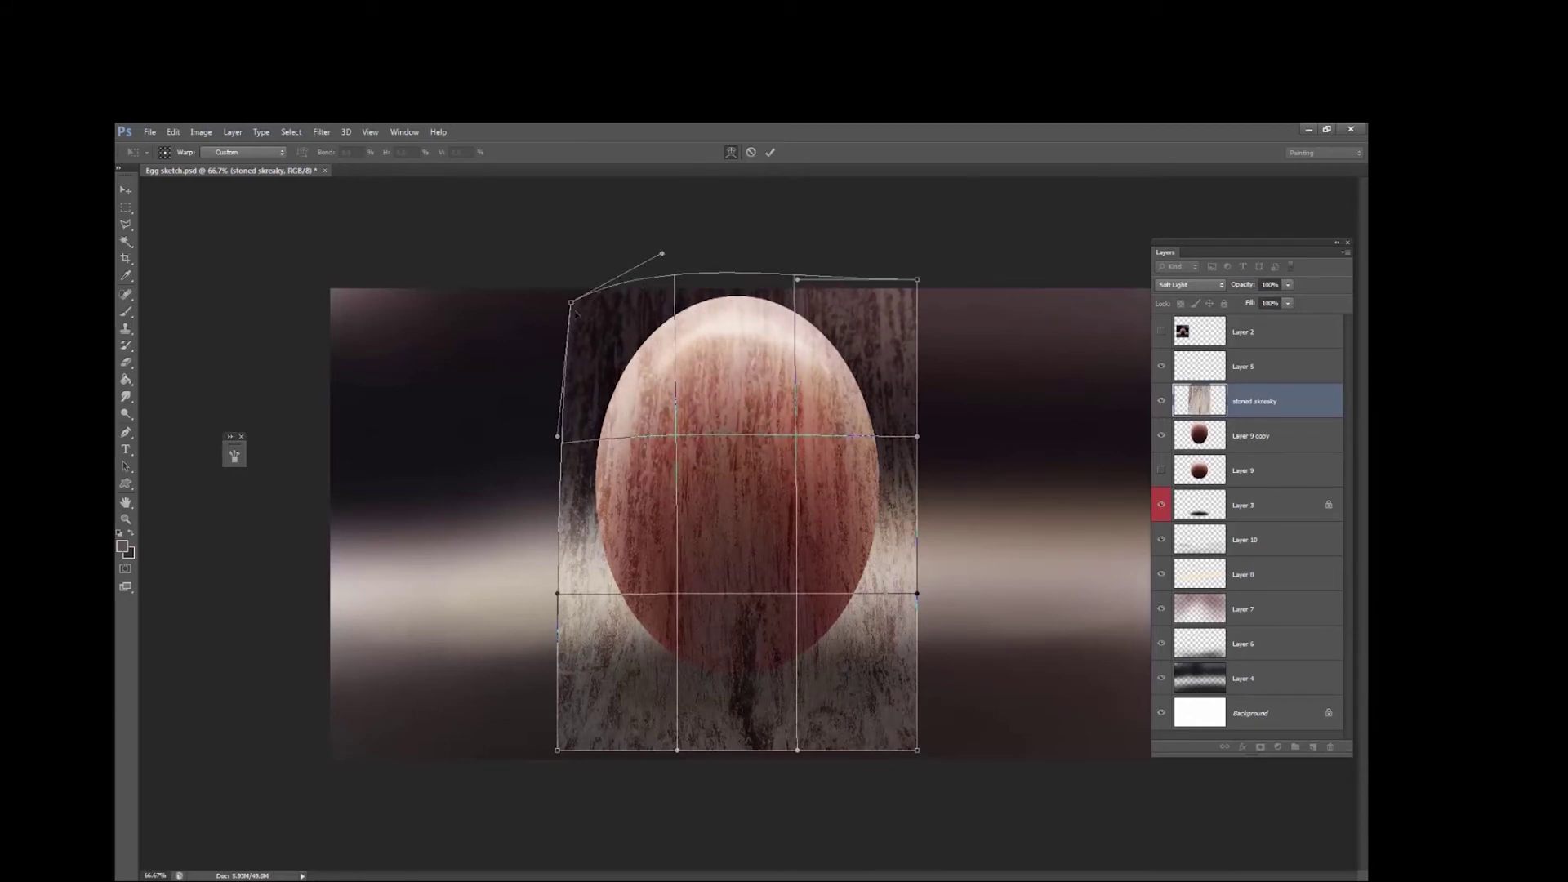
pyautogui.moveTo(571, 303); pyautogui.dragTo(637, 354)
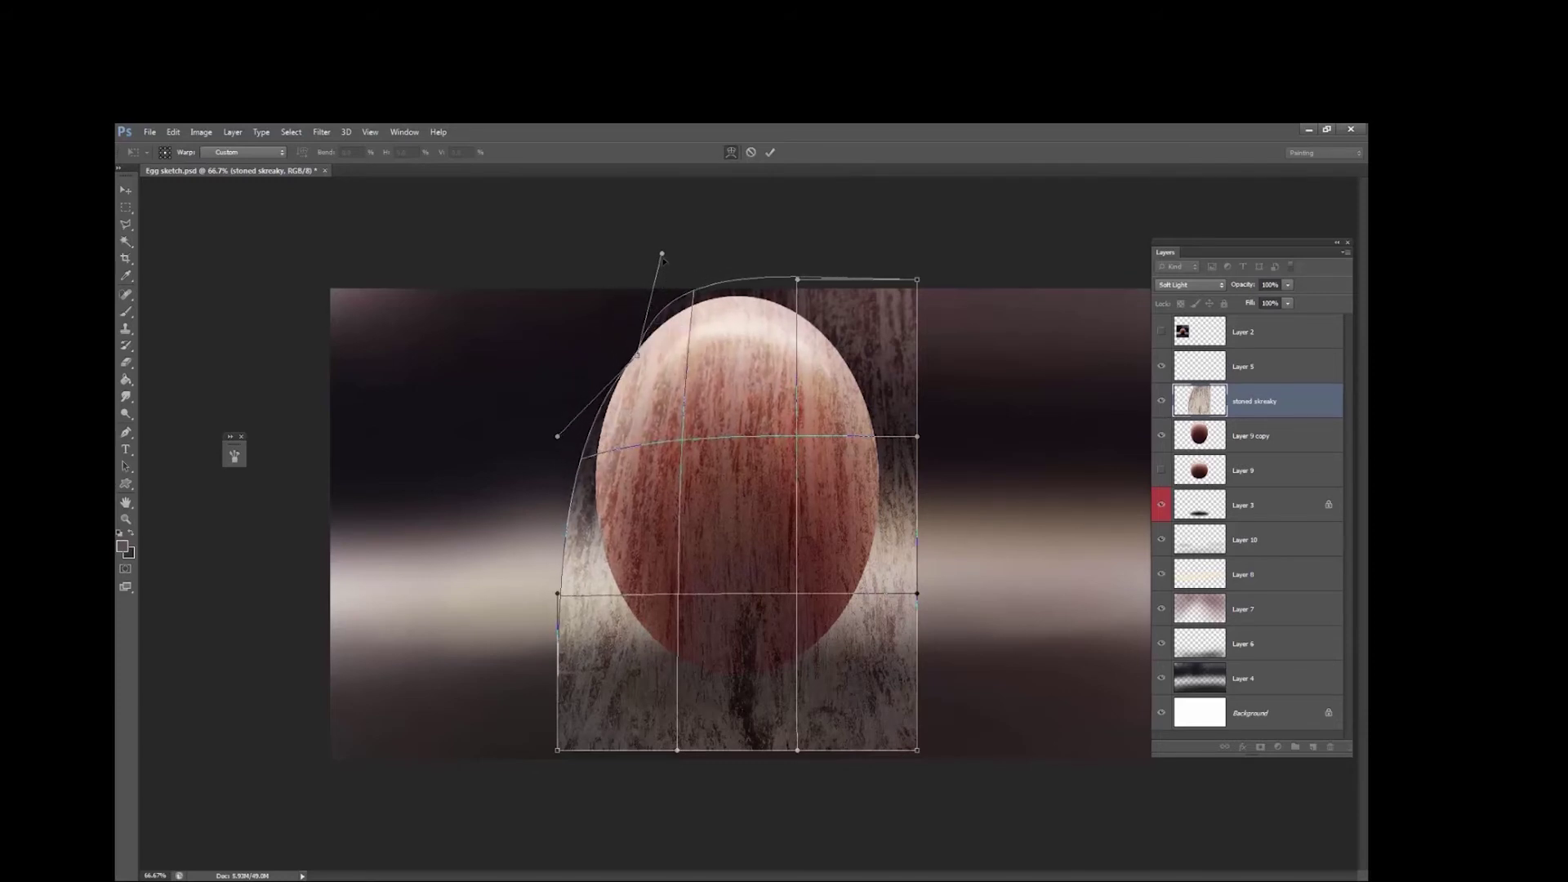
pyautogui.moveTo(661, 254); pyautogui.dragTo(683, 278)
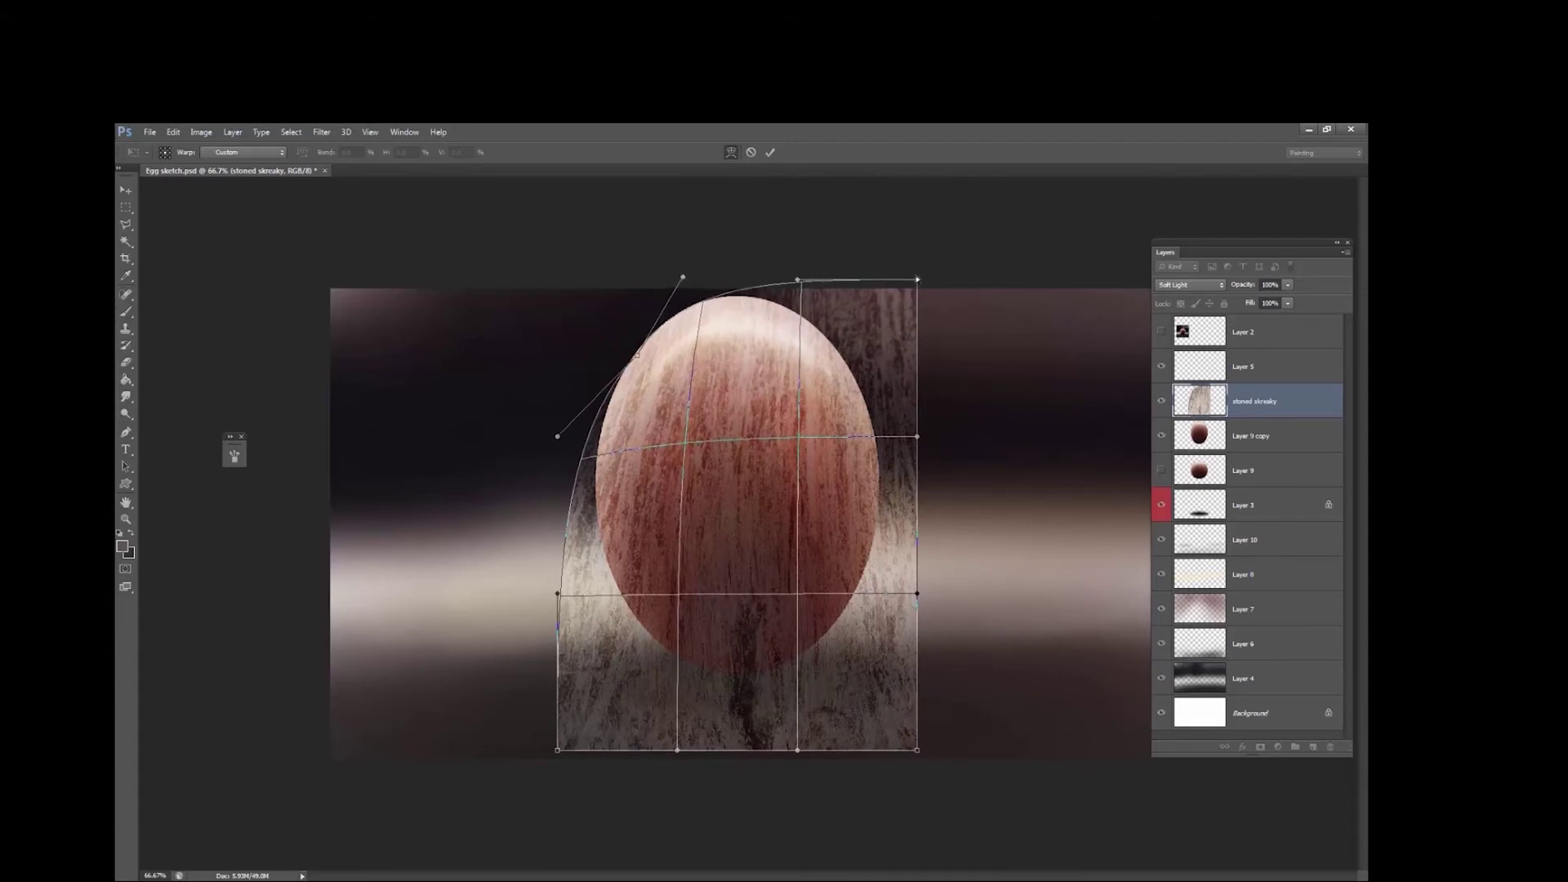
pyautogui.moveTo(917, 282); pyautogui.dragTo(827, 340)
pyautogui.moveTo(799, 283); pyautogui.dragTo(791, 288)
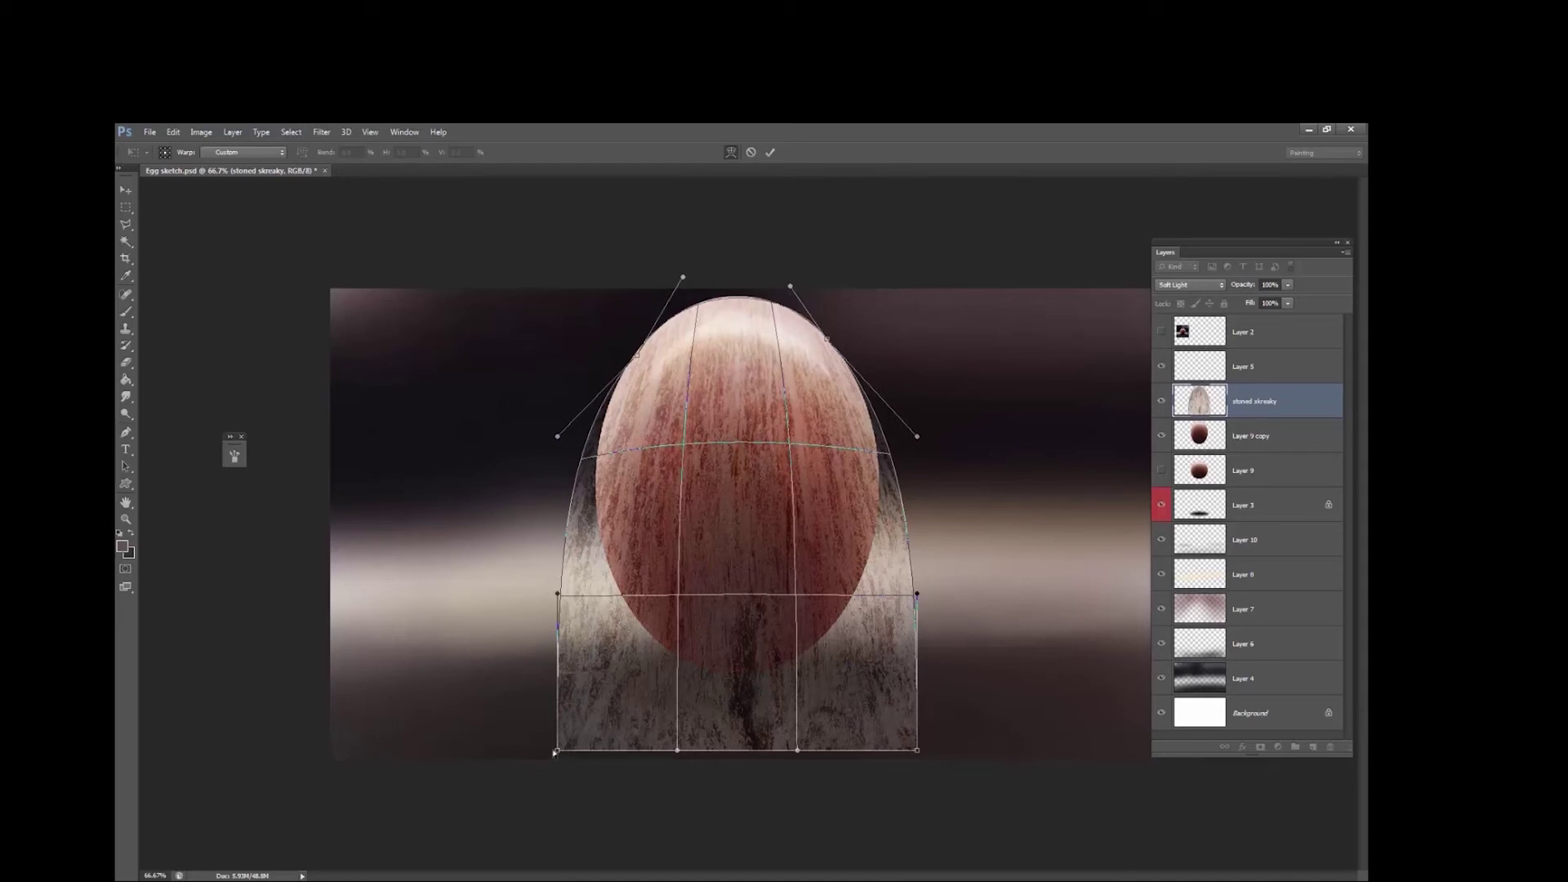
# - Warp the texture's lower corners and sides inward so it wraps around the lower half of the egg
pyautogui.moveTo(555, 751); pyautogui.dragTo(647, 633)
pyautogui.moveTo(557, 594); pyautogui.dragTo(597, 565)
pyautogui.moveTo(557, 436); pyautogui.dragTo(566, 459)
pyautogui.moveTo(917, 436); pyautogui.dragTo(895, 425)
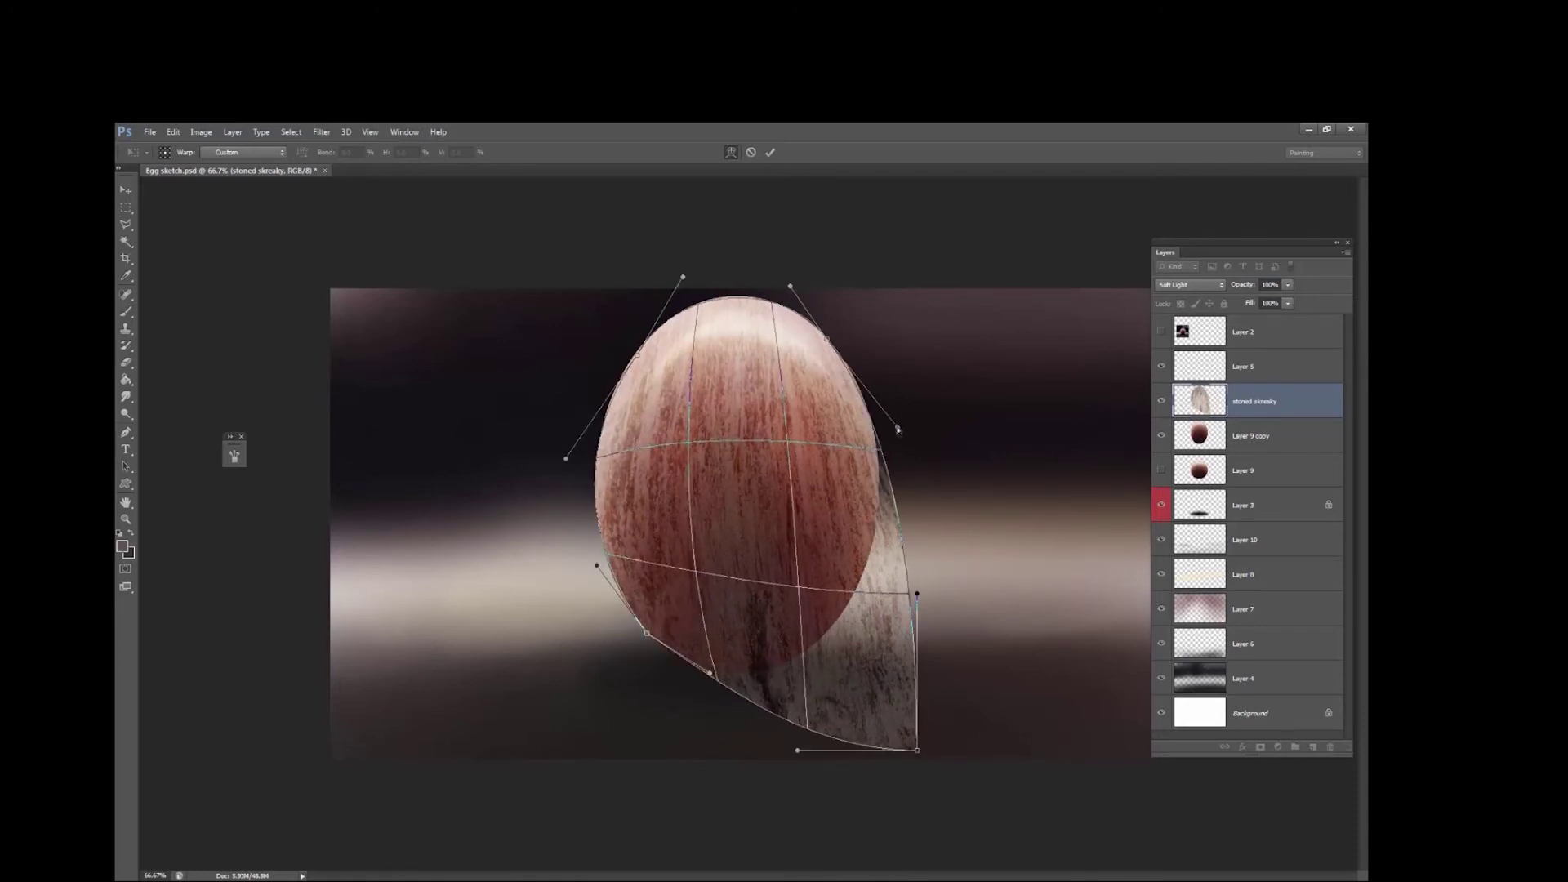
pyautogui.moveTo(917, 750); pyautogui.dragTo(830, 651)
pyautogui.moveTo(917, 594); pyautogui.dragTo(892, 572)
pyautogui.moveTo(831, 651); pyautogui.dragTo(831, 626)
pyautogui.moveTo(797, 749); pyautogui.dragTo(765, 695)
pyautogui.moveTo(709, 673); pyautogui.dragTo(703, 683)
pyautogui.moveTo(646, 633); pyautogui.dragTo(636, 630)
pyautogui.moveTo(637, 355); pyautogui.dragTo(627, 352)
pyautogui.moveTo(565, 459); pyautogui.dragTo(558, 454)
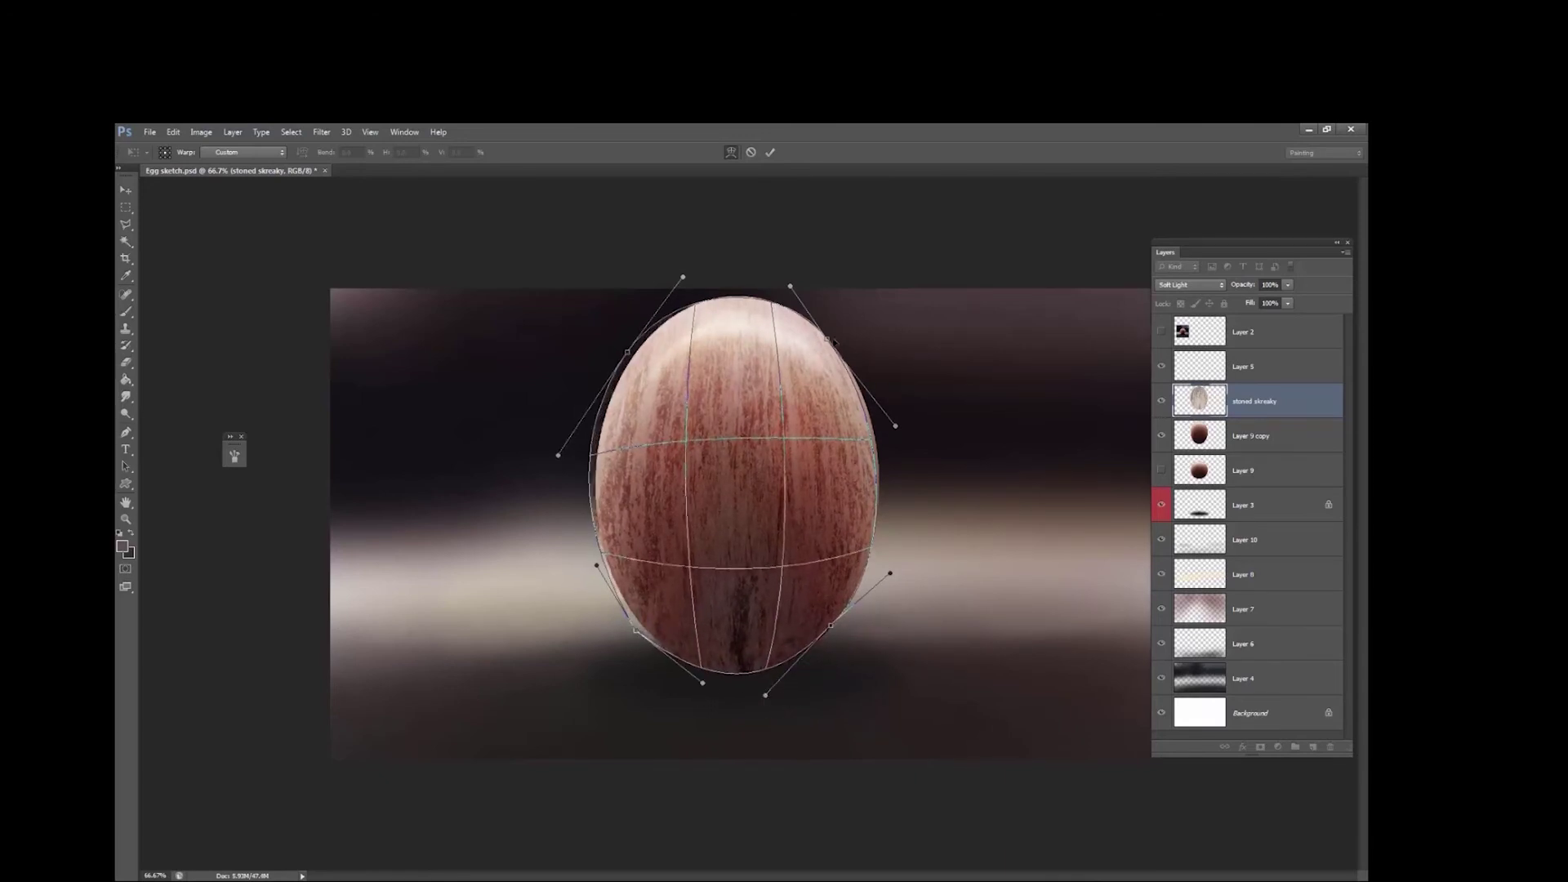
# - Refine the warp corners and curve handles so the texture fully covers the egg's edges, and apply the warp
pyautogui.moveTo(827, 338); pyautogui.dragTo(831, 336)
pyautogui.moveTo(682, 276); pyautogui.dragTo(689, 267)
pyautogui.moveTo(790, 285); pyautogui.dragTo(794, 284)
pyautogui.moveTo(890, 573); pyautogui.dragTo(899, 577)
pyautogui.moveTo(831, 626); pyautogui.dragTo(835, 631)
pyautogui.moveTo(899, 578); pyautogui.dragTo(897, 566)
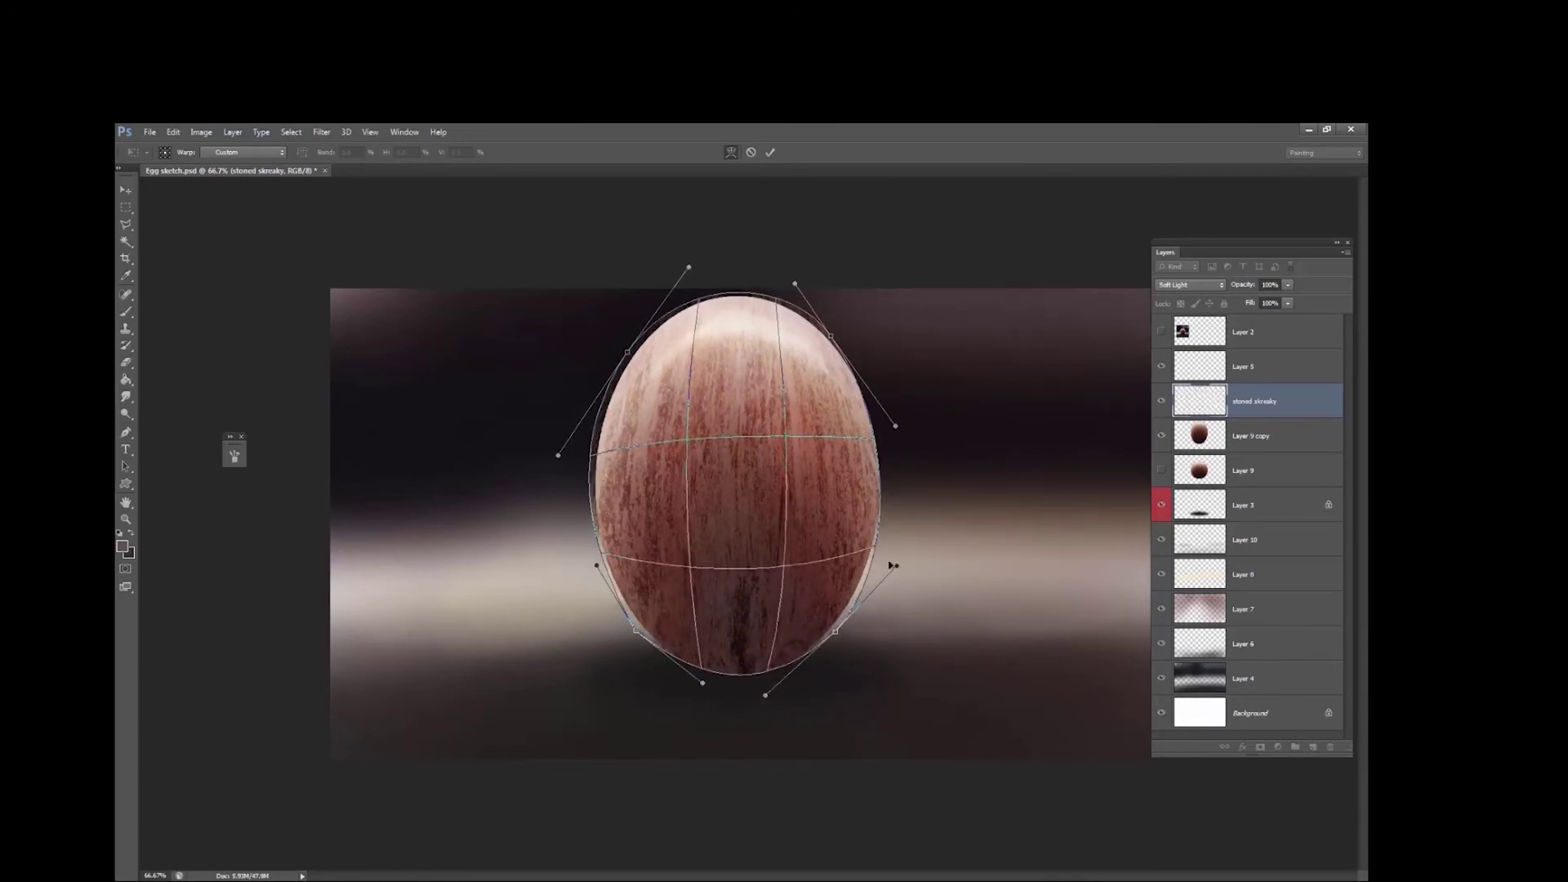
pyautogui.moveTo(702, 683); pyautogui.dragTo(703, 692)
pyautogui.moveTo(635, 630); pyautogui.dragTo(640, 629)
pyautogui.moveTo(831, 335); pyautogui.dragTo(833, 341)
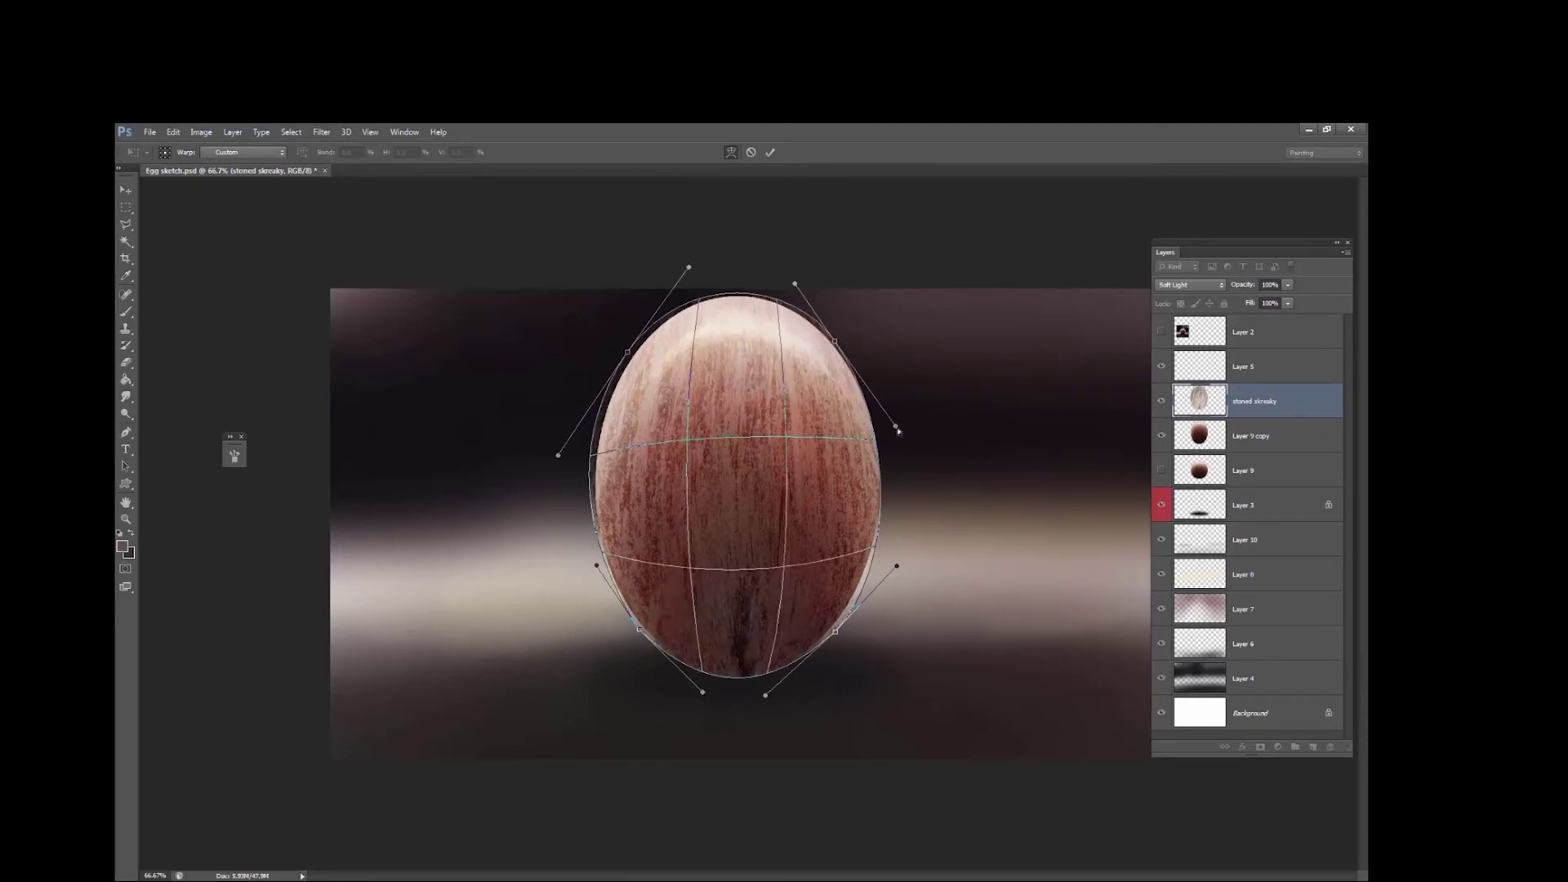
pyautogui.moveTo(896, 426); pyautogui.dragTo(903, 424)
pyautogui.moveTo(896, 565); pyautogui.dragTo(893, 558)
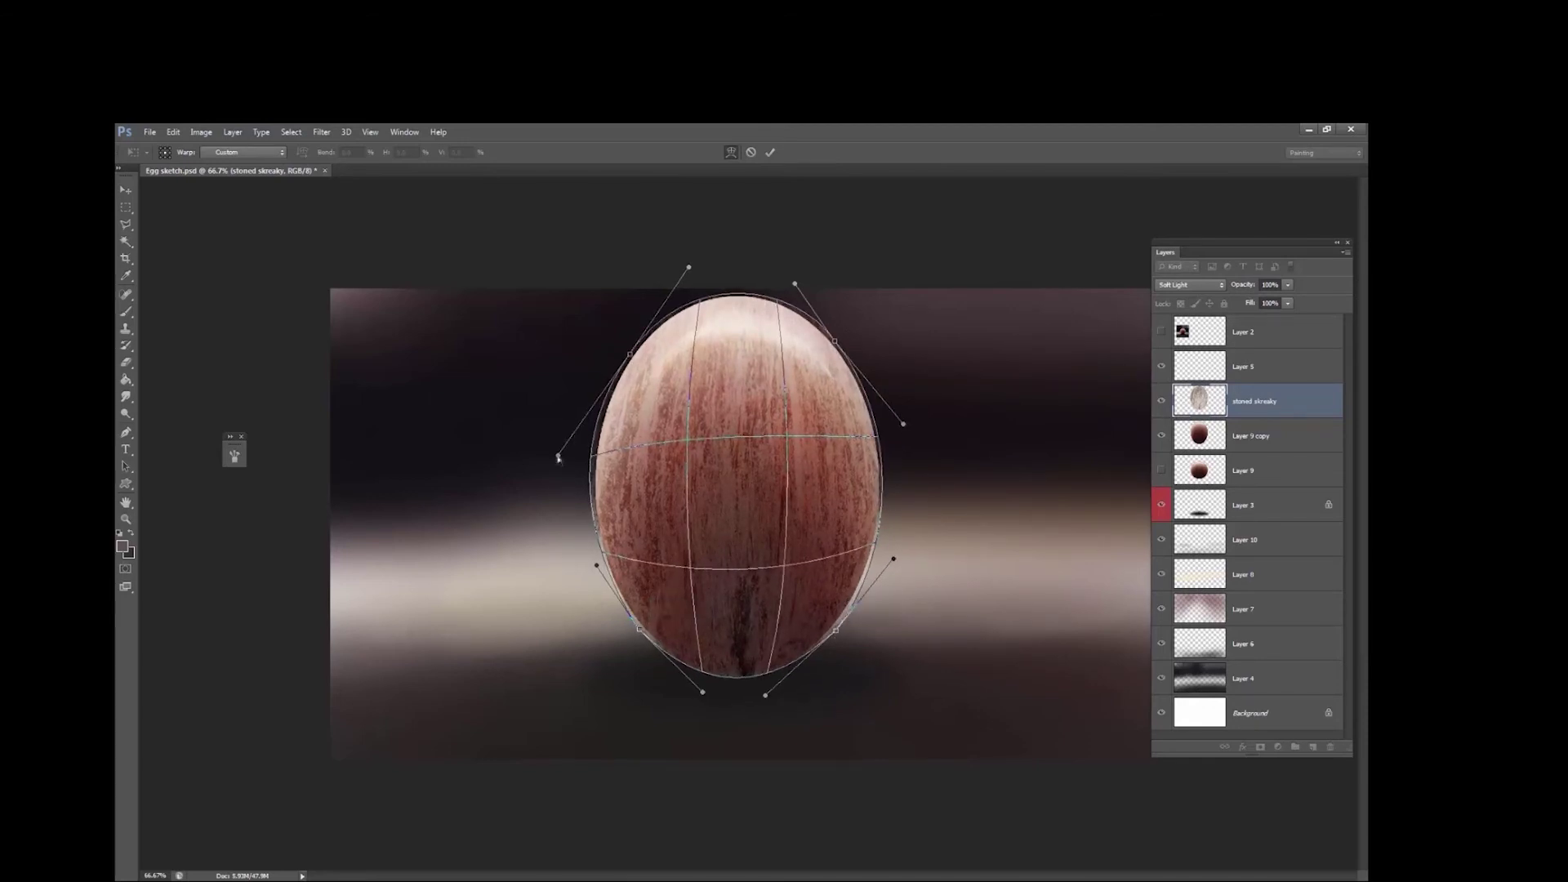
pyautogui.moveTo(558, 454); pyautogui.dragTo(563, 455)
pyautogui.press('v')
pyautogui.click(674, 409)
# - Label Layer 9 copy blue and trim the "stoned skreaky" texture outside the egg using a Magic Wand selection from that layer
pyautogui.rightClick(1174, 449)
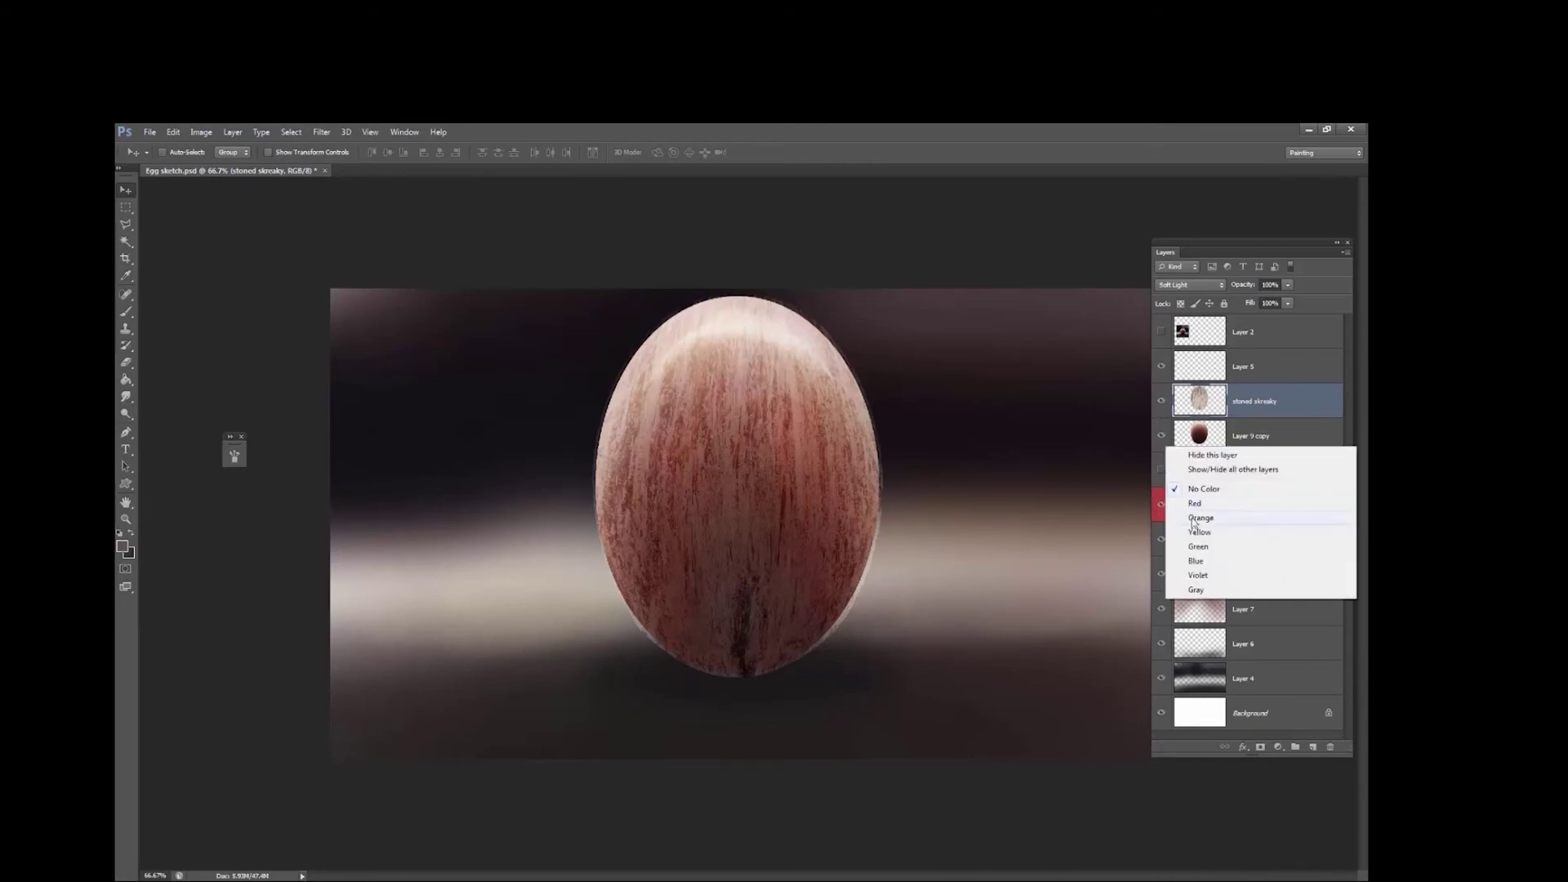
pyautogui.click(1196, 437)
pyautogui.press('w')
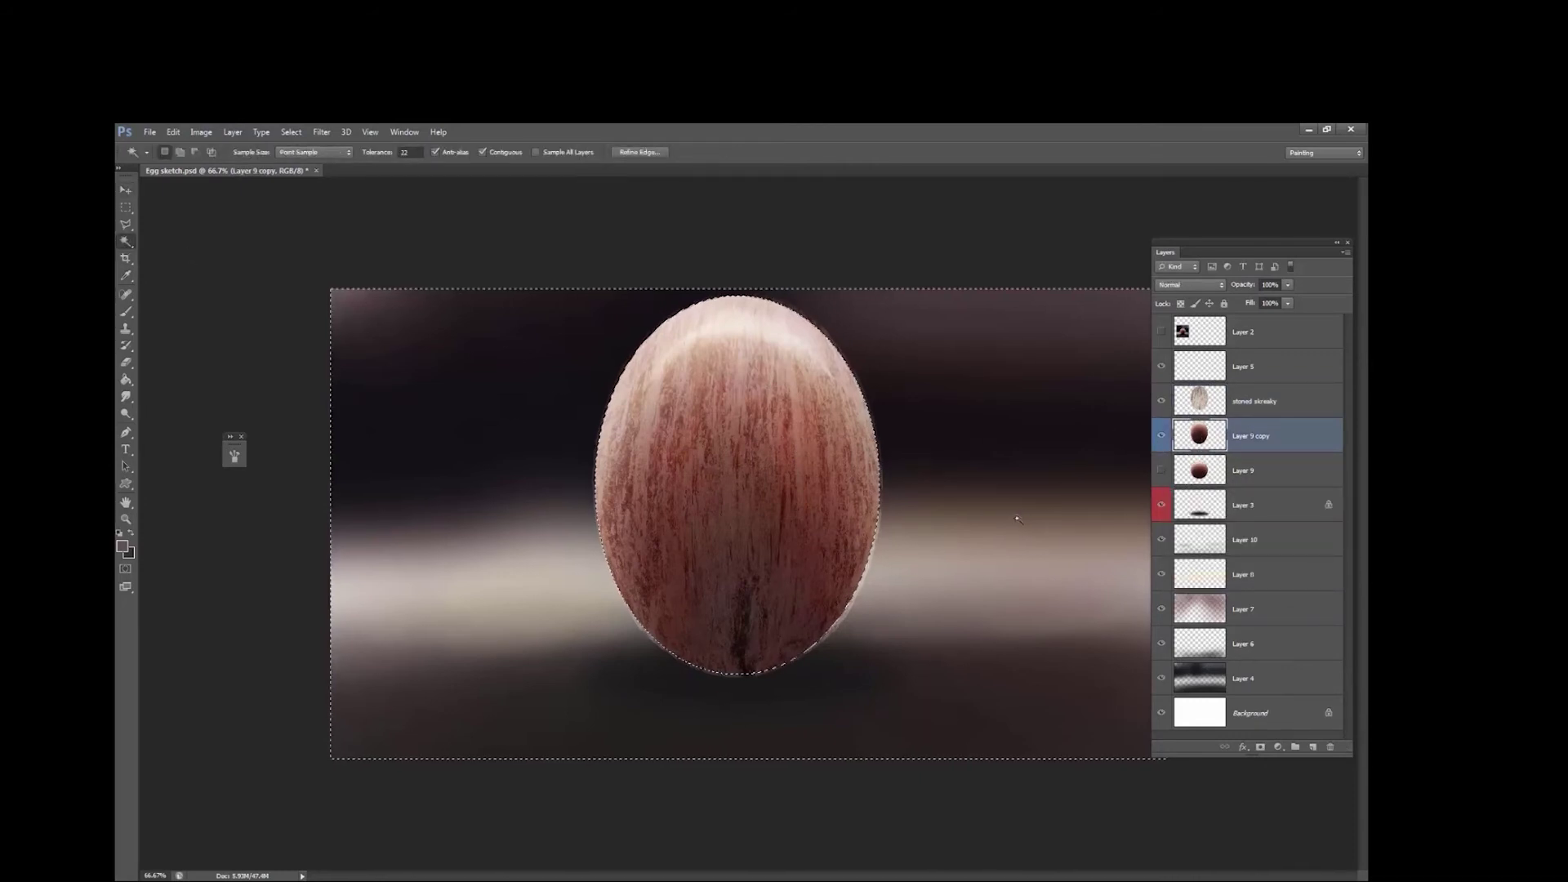
pyautogui.hotkey('alt', ']')
pyautogui.click(877, 432)
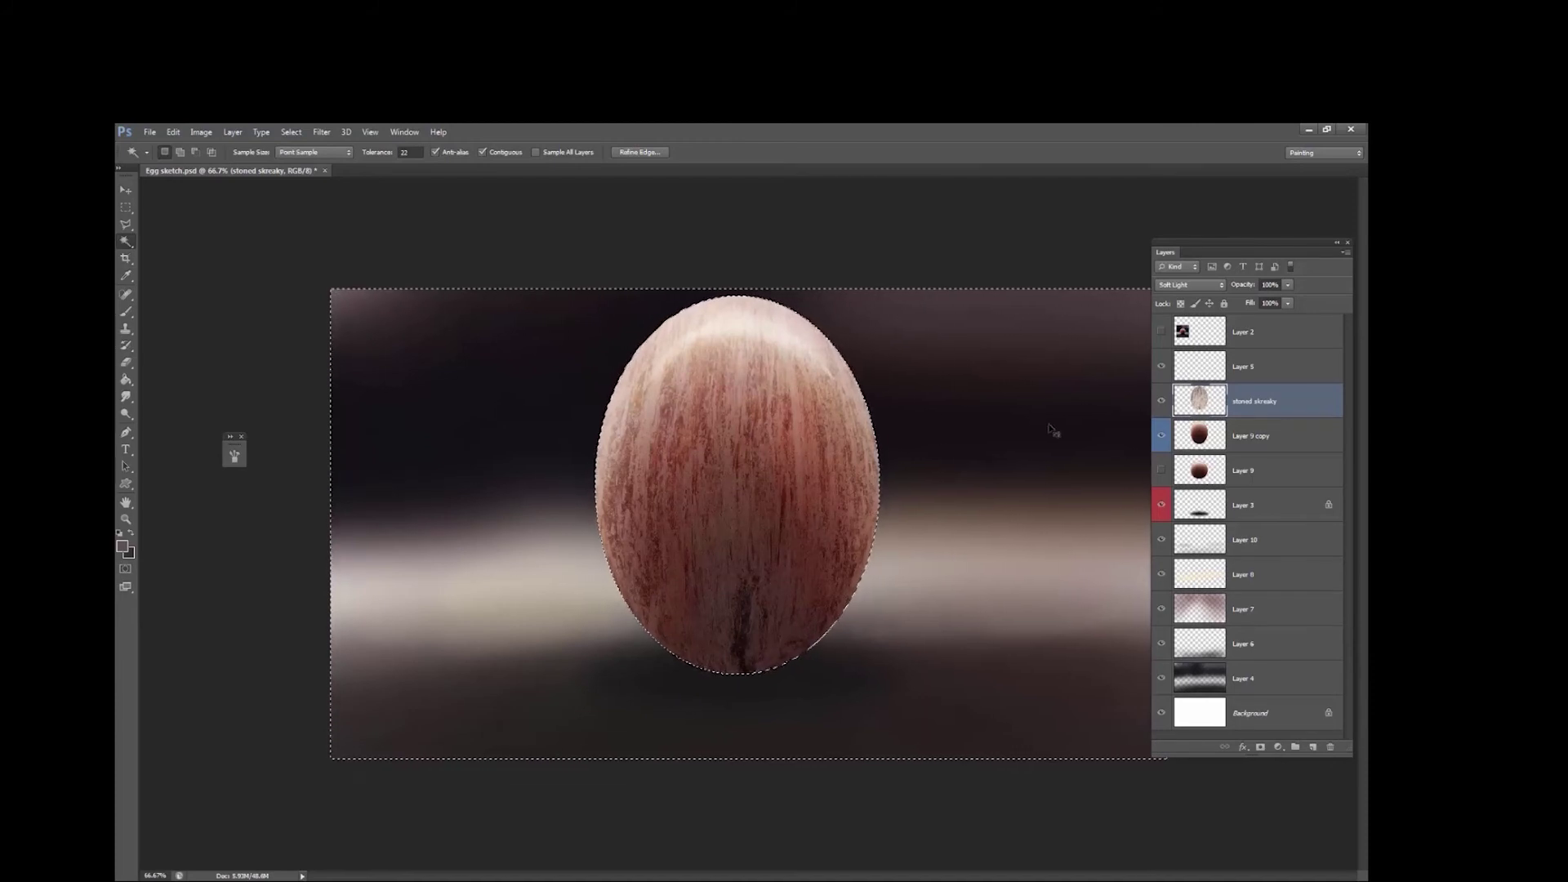
pyautogui.hotkey('ctrl', 'd')
pyautogui.click(1161, 402)
pyautogui.click(1161, 402)
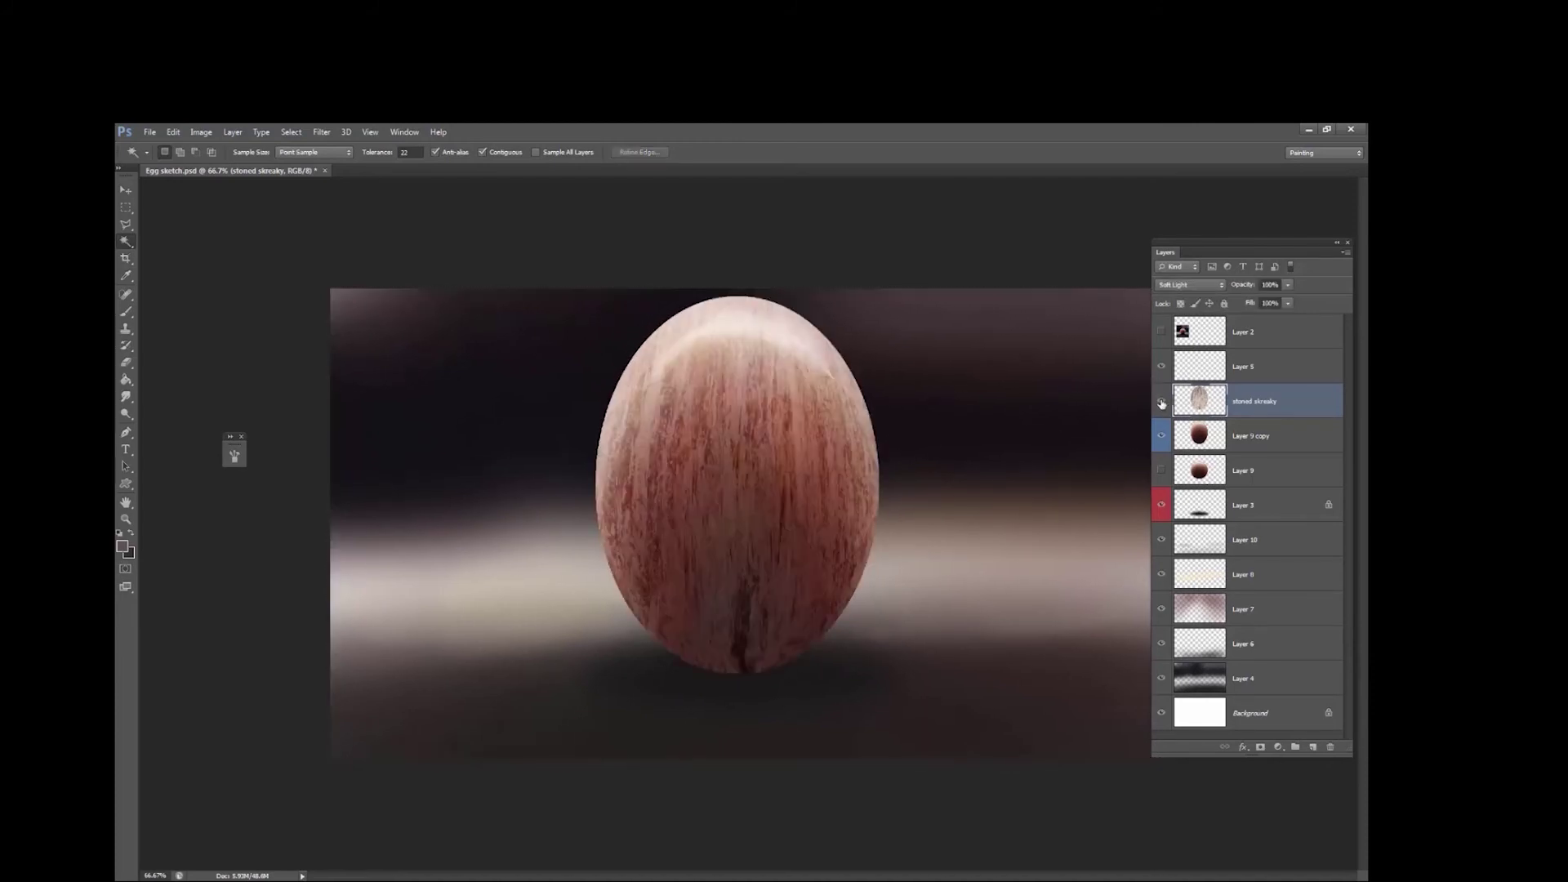
# - Brighten the midtones of the "stoned skreaky" layer with a Levels adjustment
pyautogui.hotkey('alt', 's')
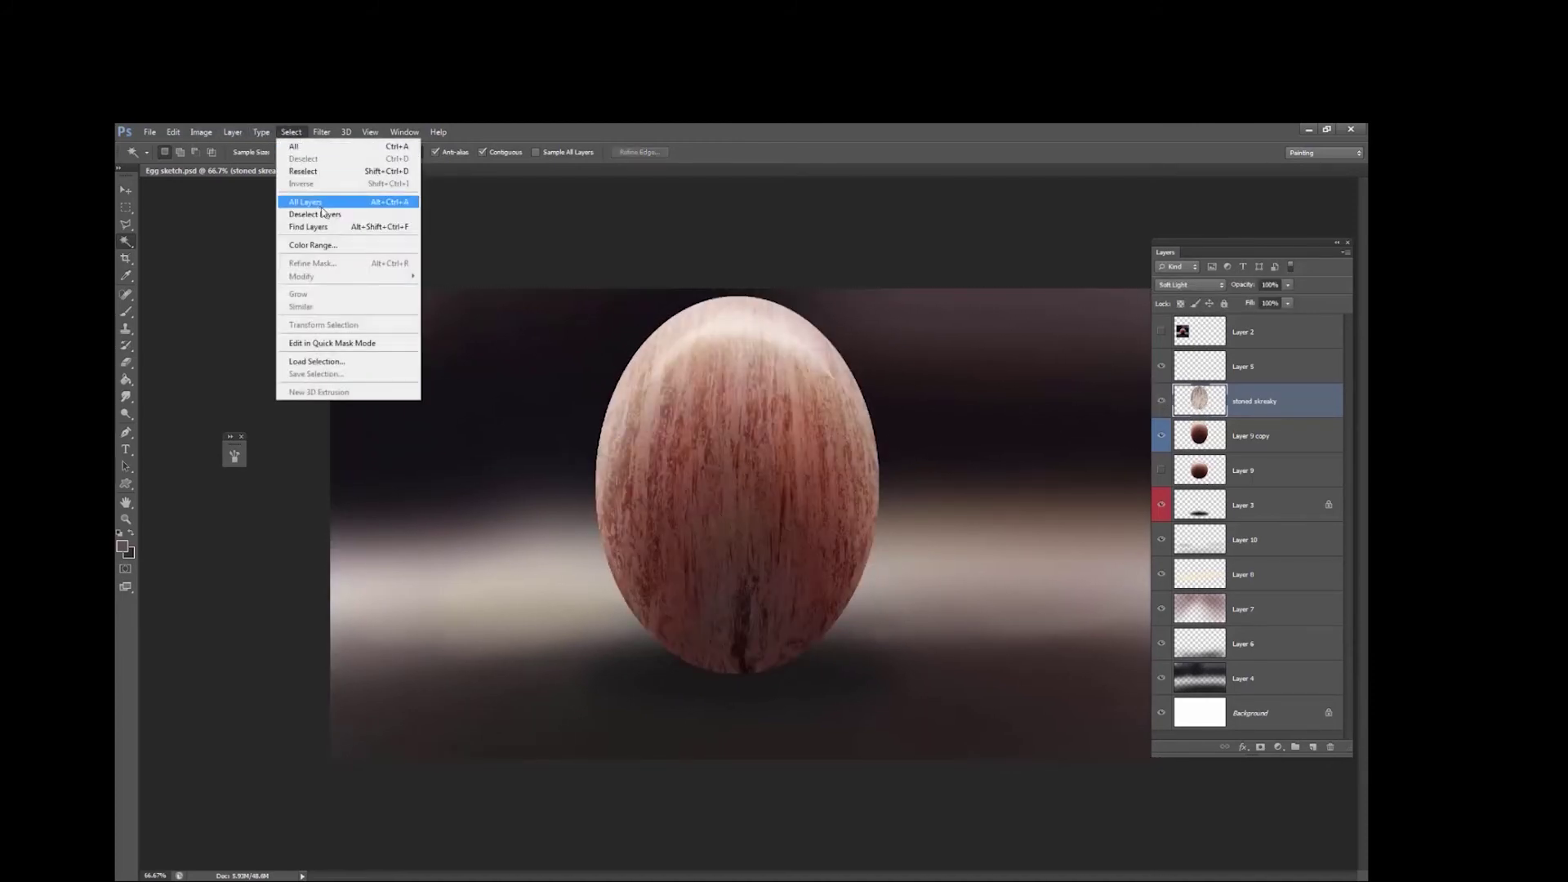
pyautogui.moveTo(204, 133)
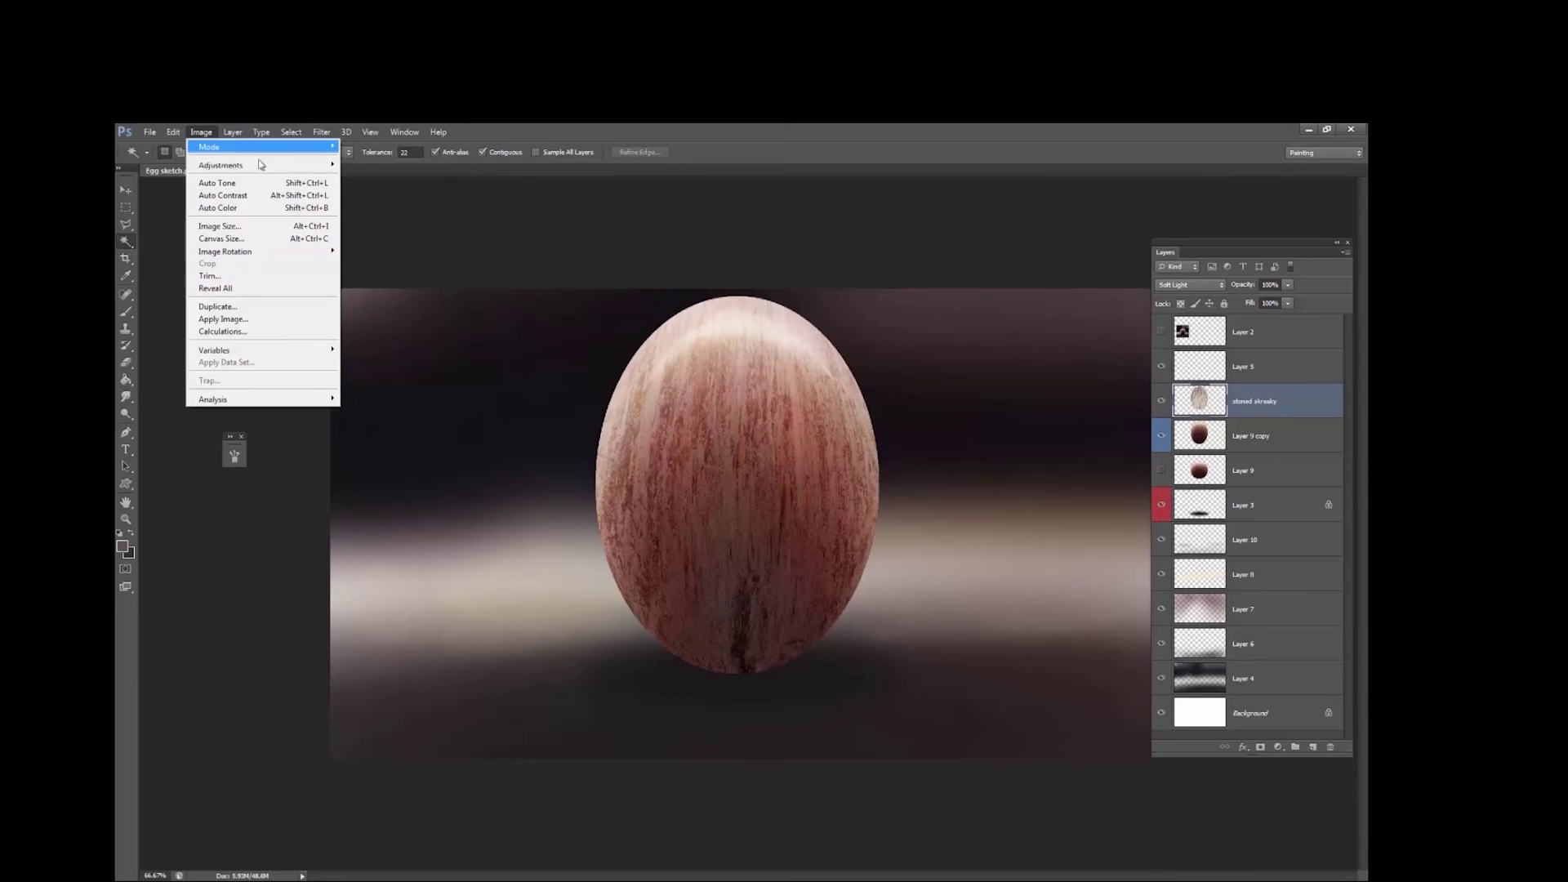
pyautogui.moveTo(261, 165)
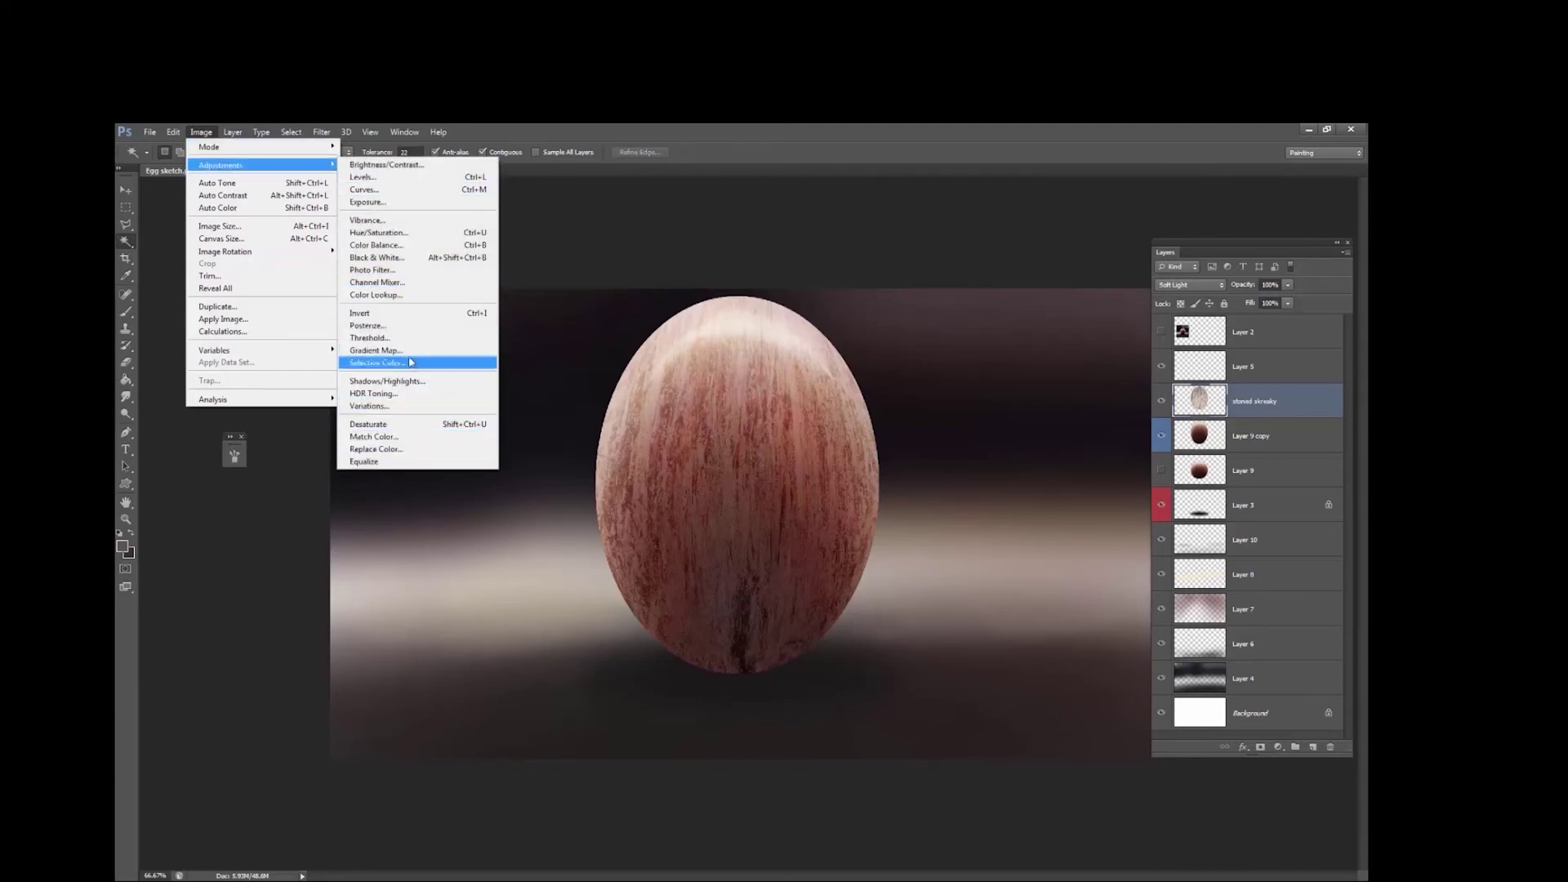
pyautogui.click(406, 177)
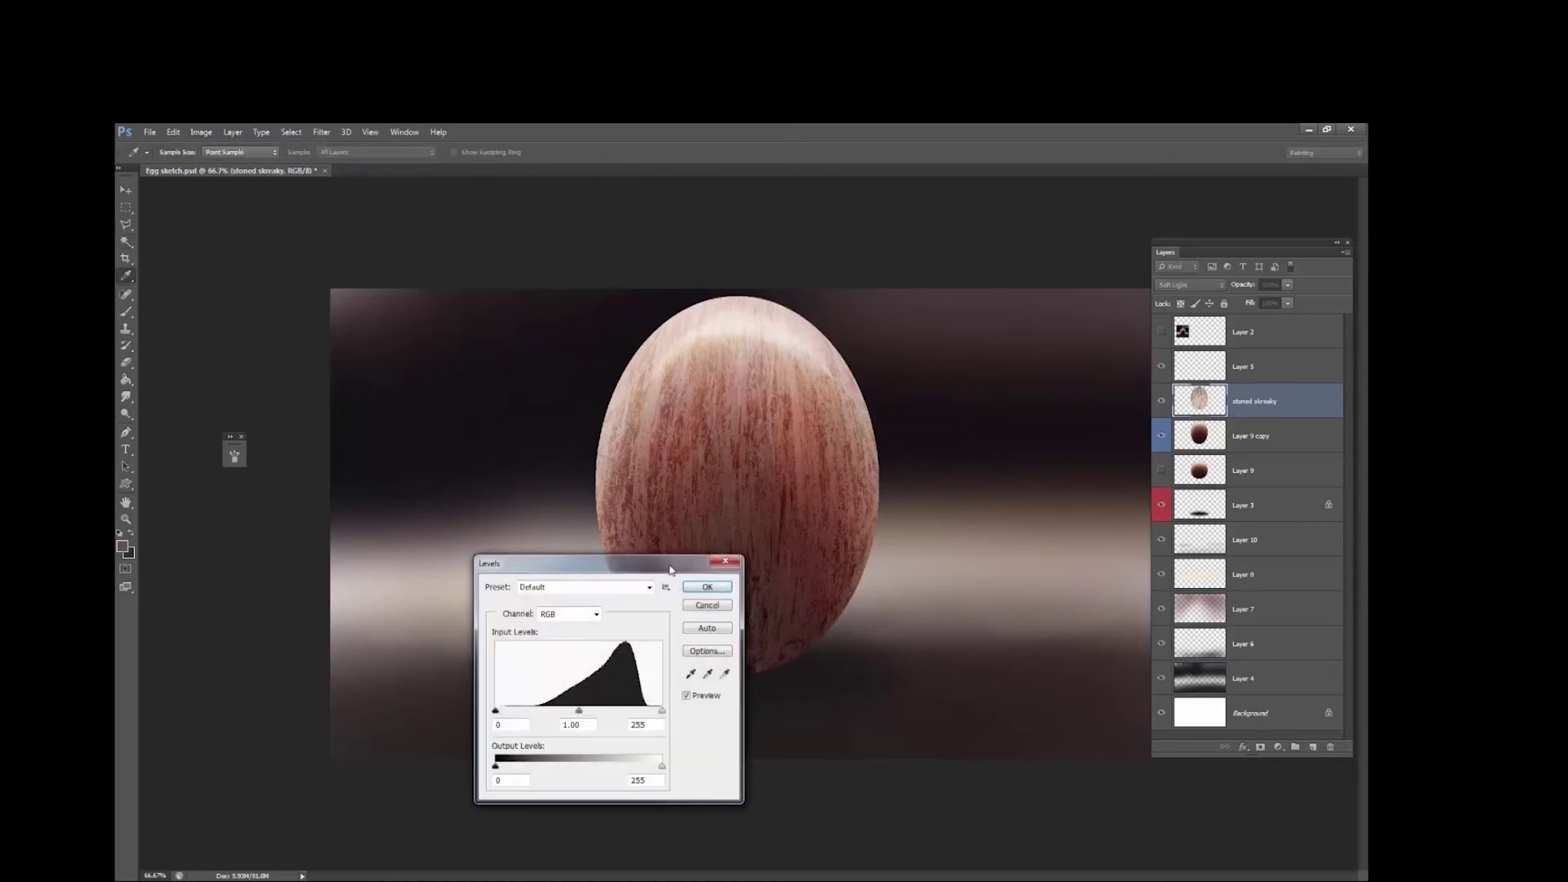
pyautogui.moveTo(670, 569); pyautogui.dragTo(476, 465)
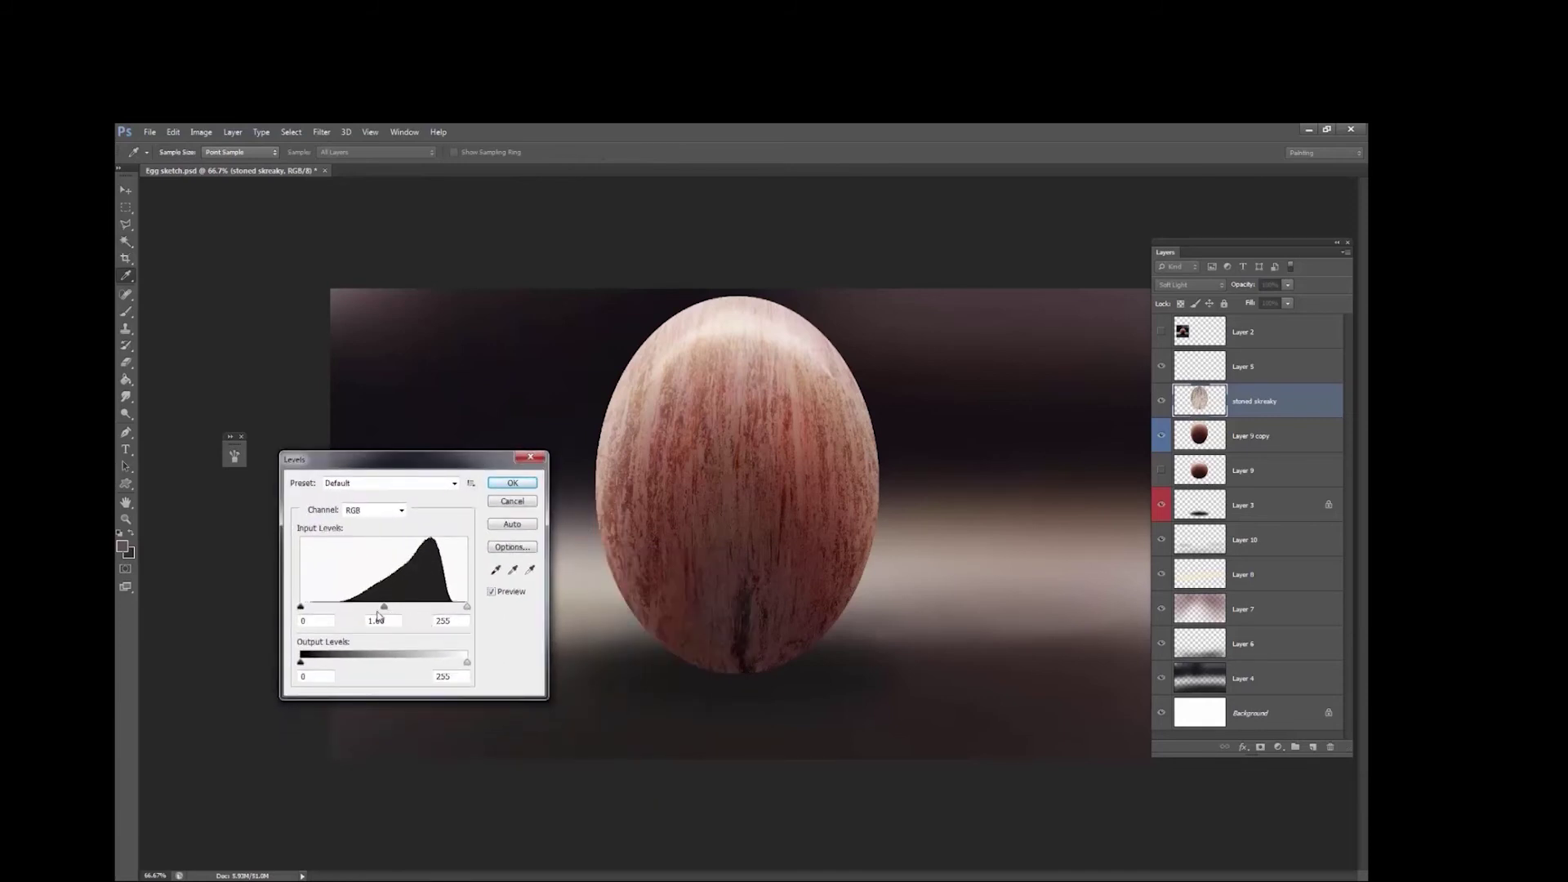
pyautogui.moveTo(385, 609)
pyautogui.mouseDown()
pyautogui.moveTo(407, 611)
pyautogui.moveTo(319, 607)
pyautogui.moveTo(360, 608)
pyautogui.mouseUp()
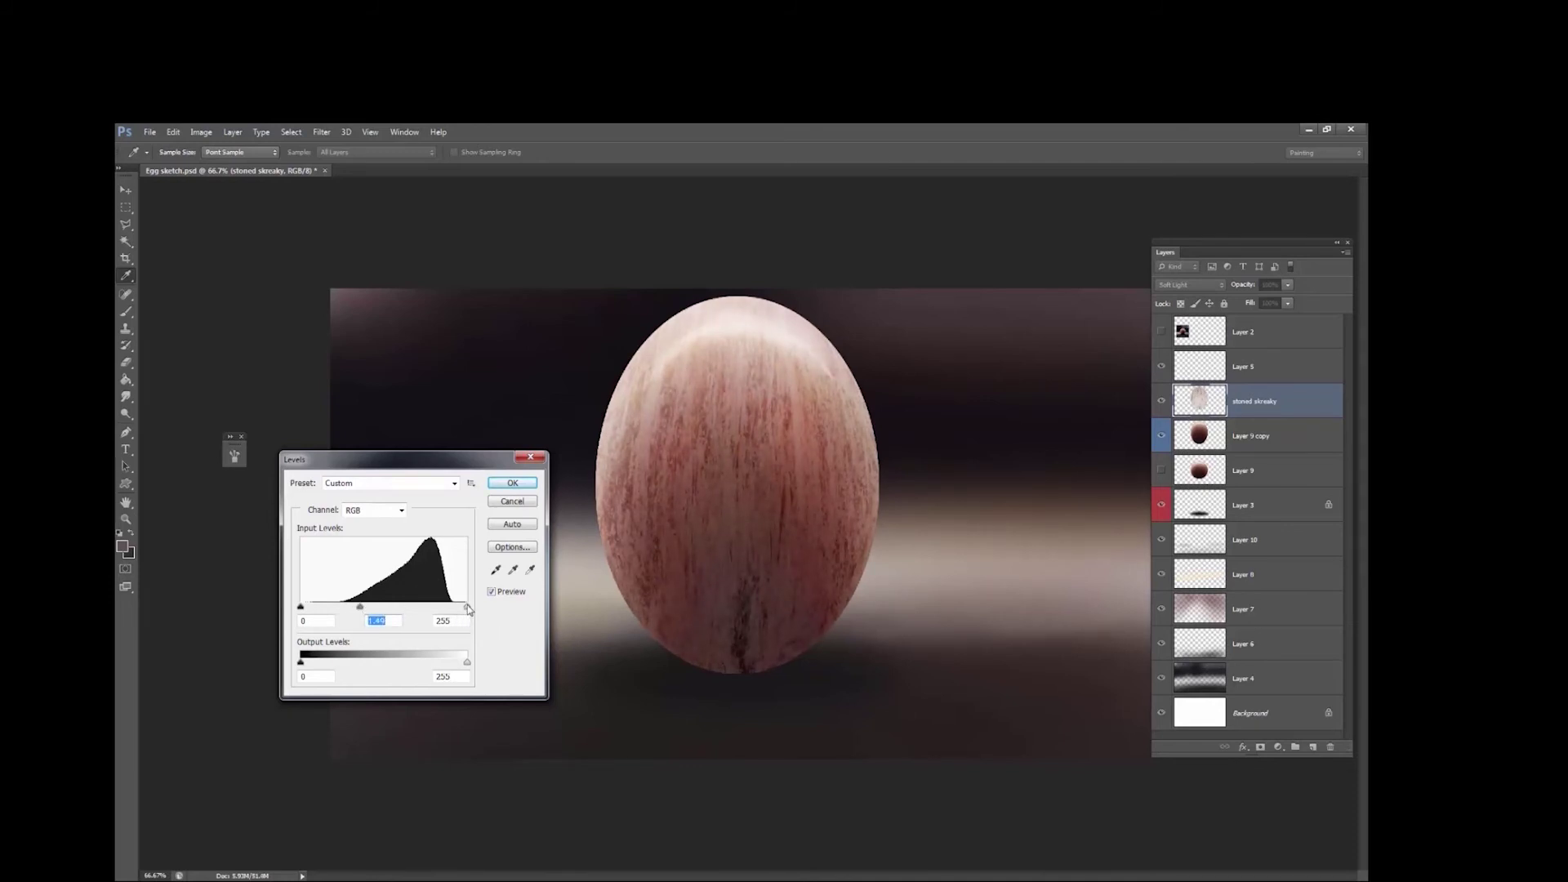
pyautogui.moveTo(467, 607)
pyautogui.mouseDown()
pyautogui.moveTo(417, 607)
pyautogui.moveTo(467, 607)
pyautogui.mouseUp()
pyautogui.moveTo(360, 607)
pyautogui.mouseDown()
pyautogui.moveTo(389, 607)
pyautogui.moveTo(355, 605)
pyautogui.mouseUp()
pyautogui.click(353, 604)
pyautogui.click(517, 487)
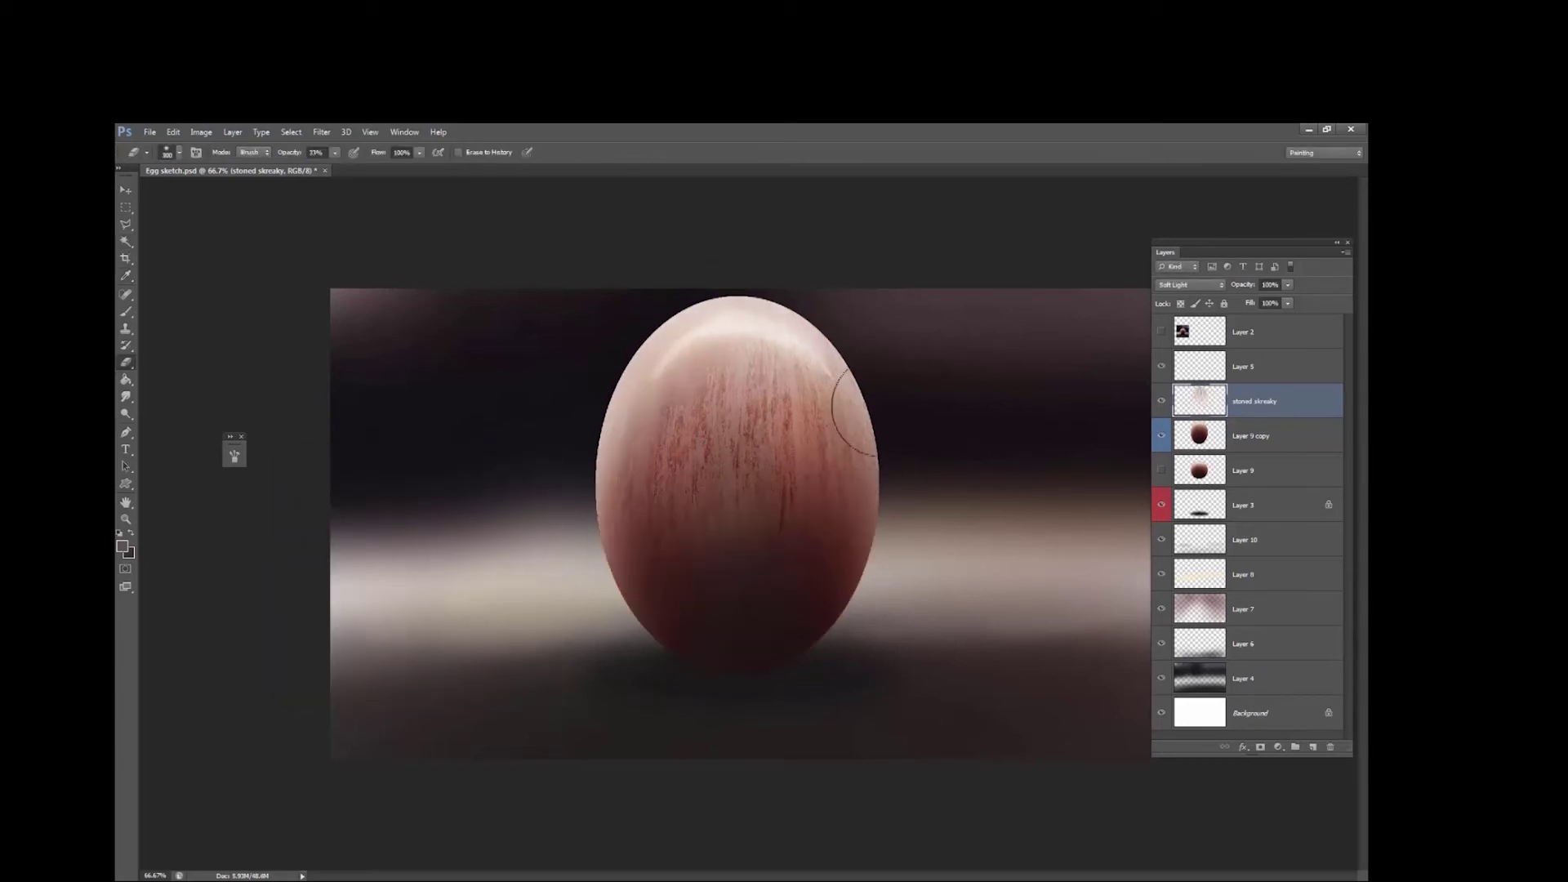
# - Softly erase the "stoned skreaky" texture toward the egg's edges with a large eraser, leaving streaks in the upper middle
pyautogui.press(']')
pyautogui.moveTo(677, 364)
pyautogui.mouseDown()
pyautogui.moveTo(639, 567)
pyautogui.moveTo(613, 524)
pyautogui.moveTo(653, 326)
pyautogui.moveTo(822, 313)
pyautogui.moveTo(847, 354)
pyautogui.mouseUp()
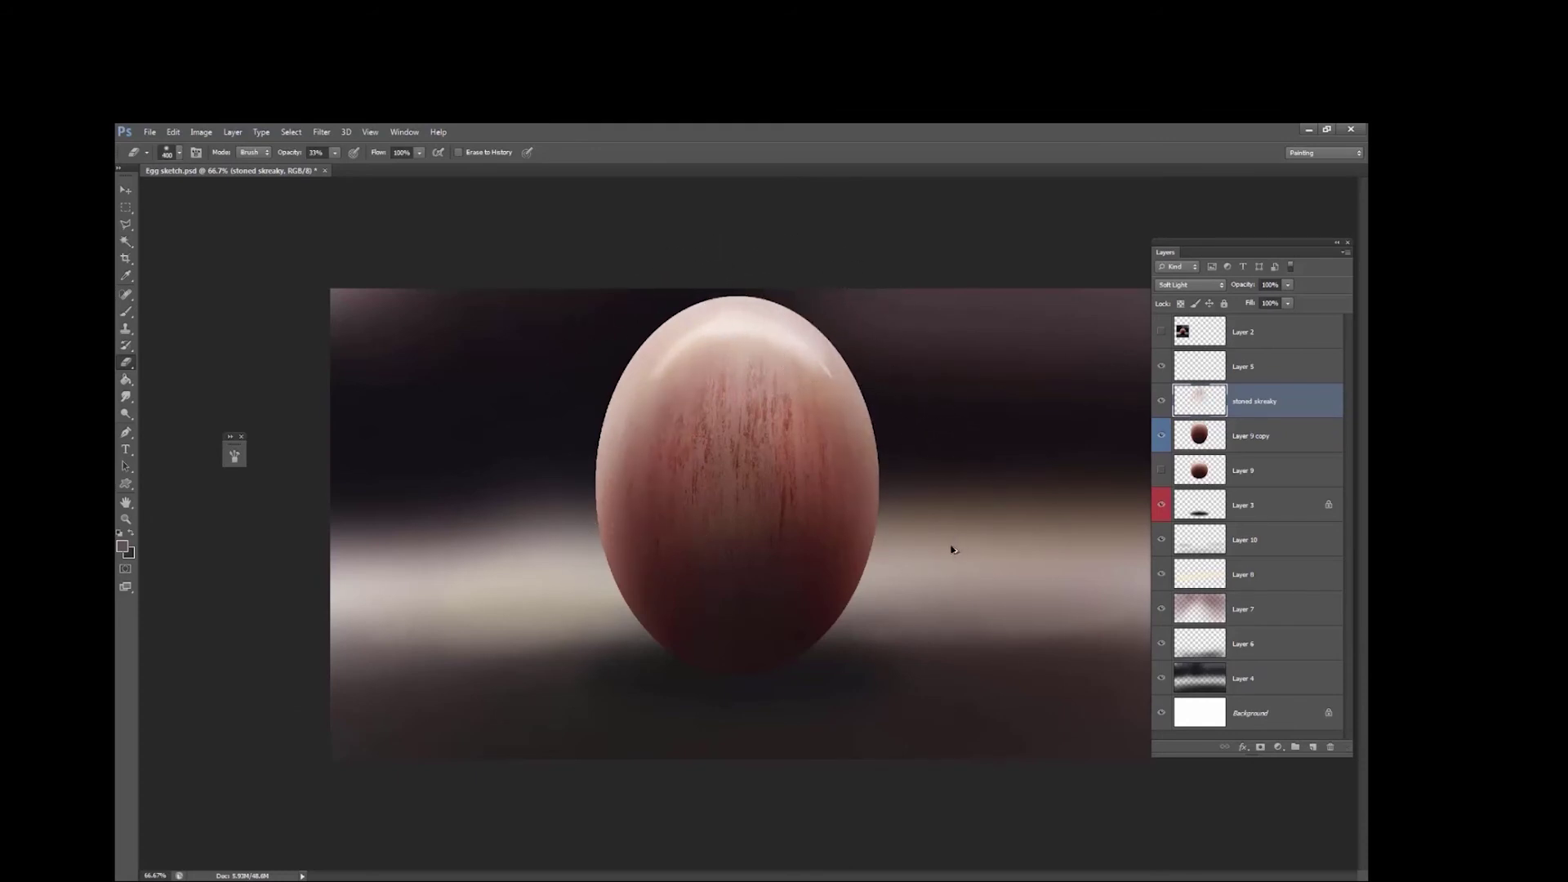
pyautogui.press(']')
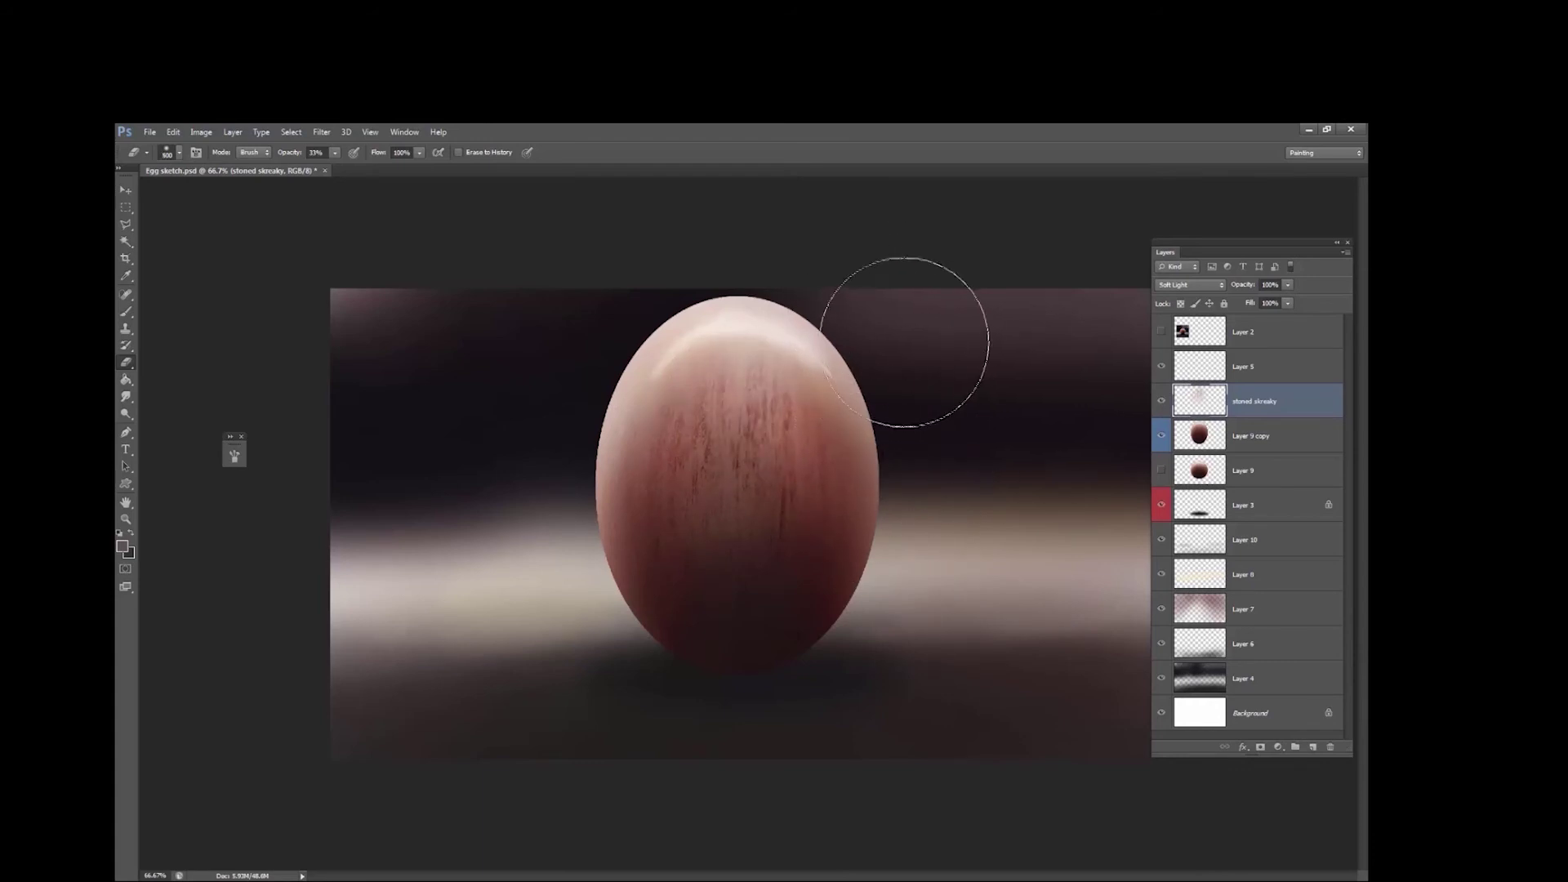
pyautogui.press('[')
# - Try the Multiply blend mode on the "stoned skreaky" layer and return it to Soft Light
pyautogui.click(1195, 291)
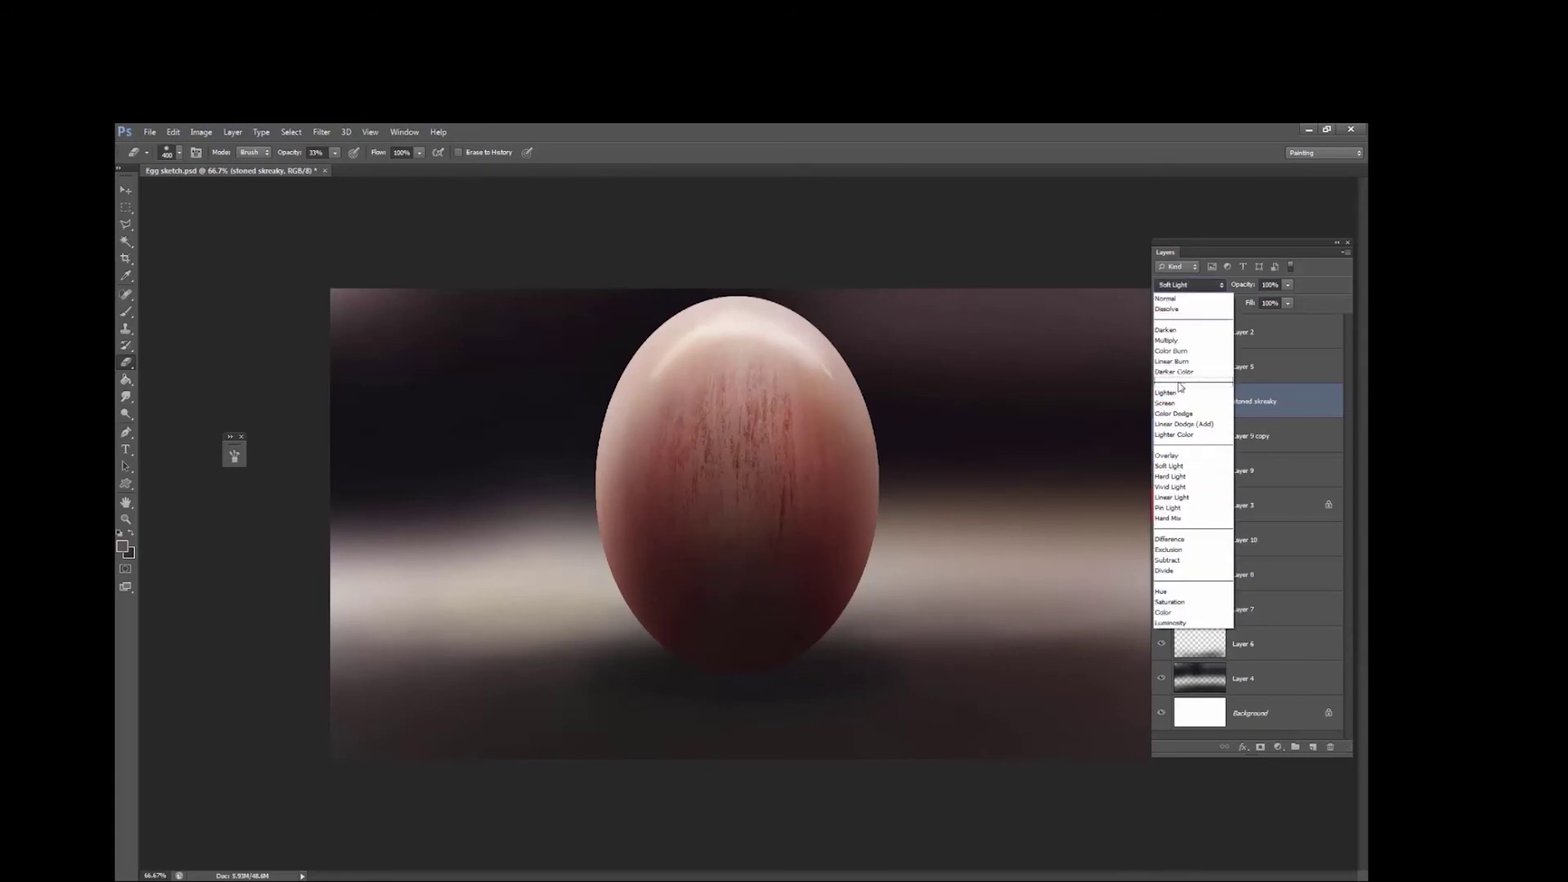
pyautogui.click(1175, 342)
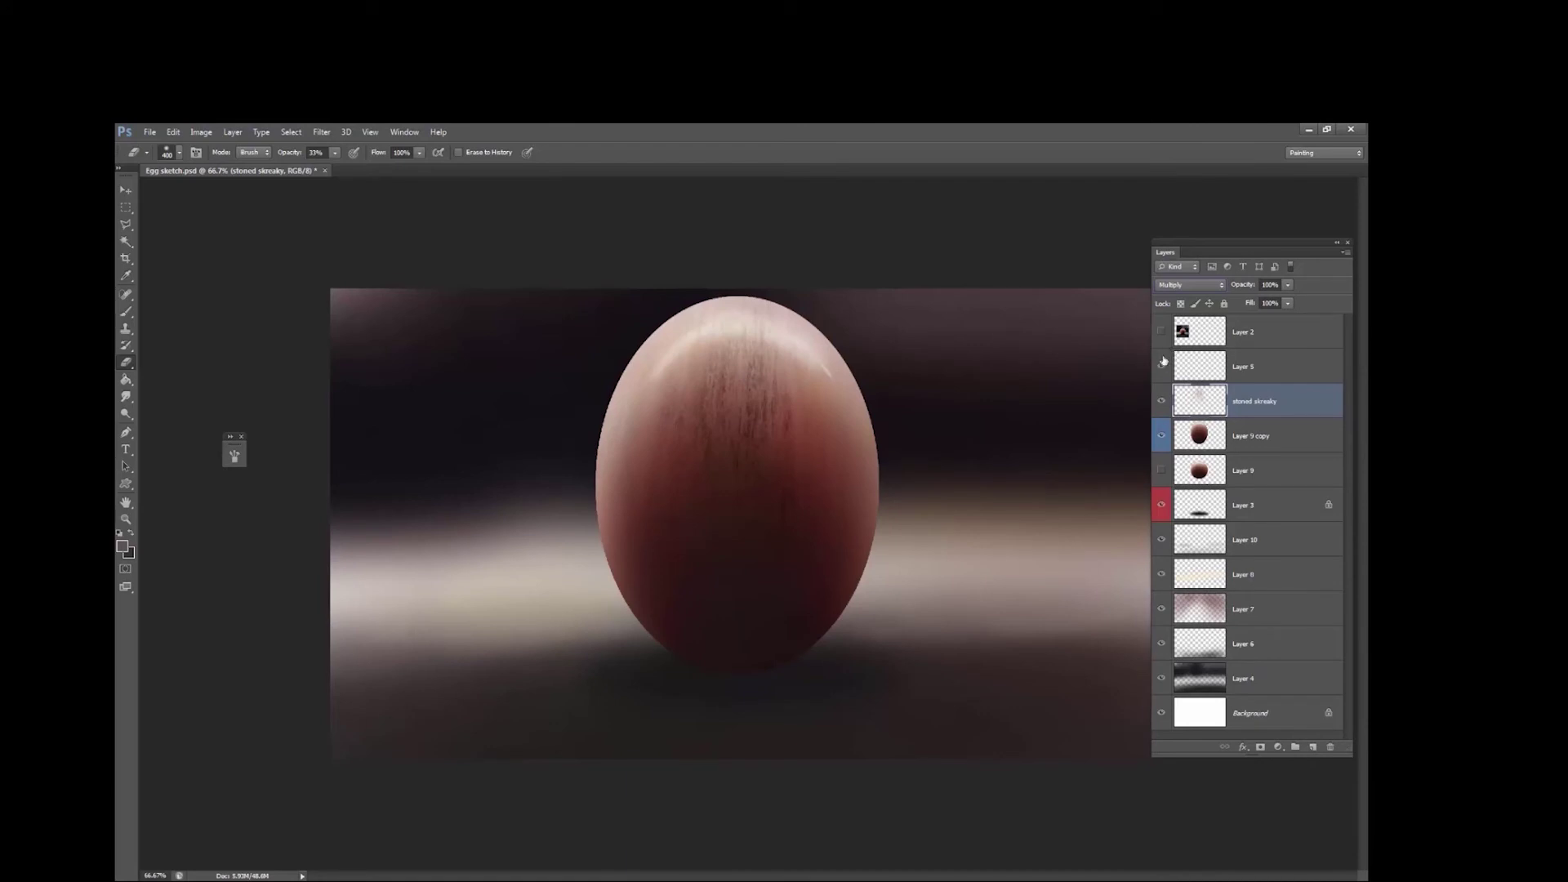
pyautogui.click(1190, 284)
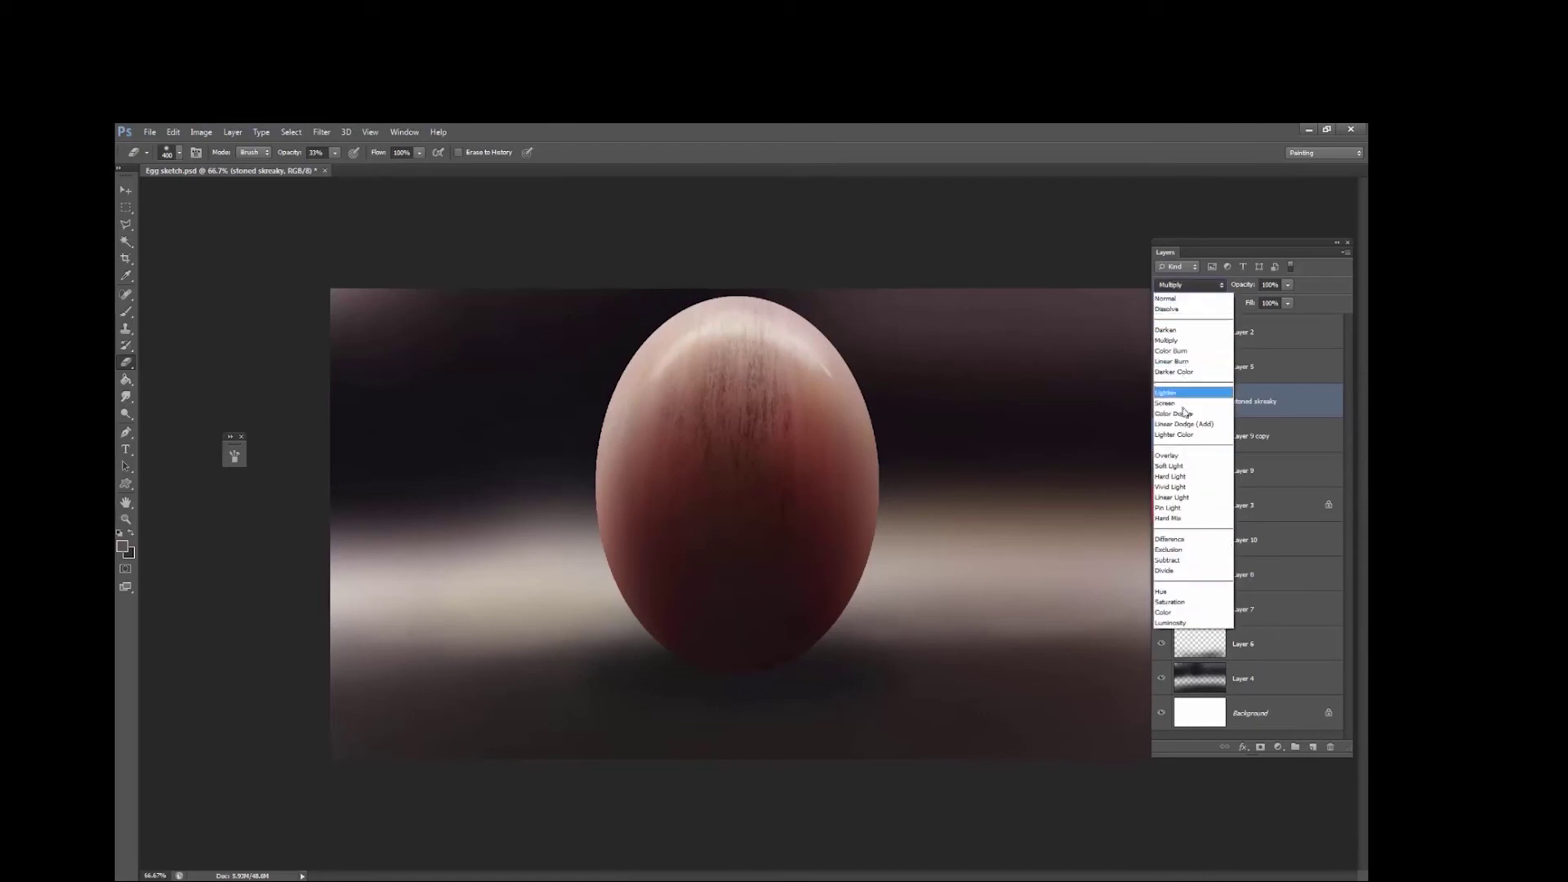
pyautogui.click(1169, 465)
# - Place the "scabby rust" texture photo over the egg, directly above the "stoned skreaky" layer, and rasterize it
pyautogui.press('super')
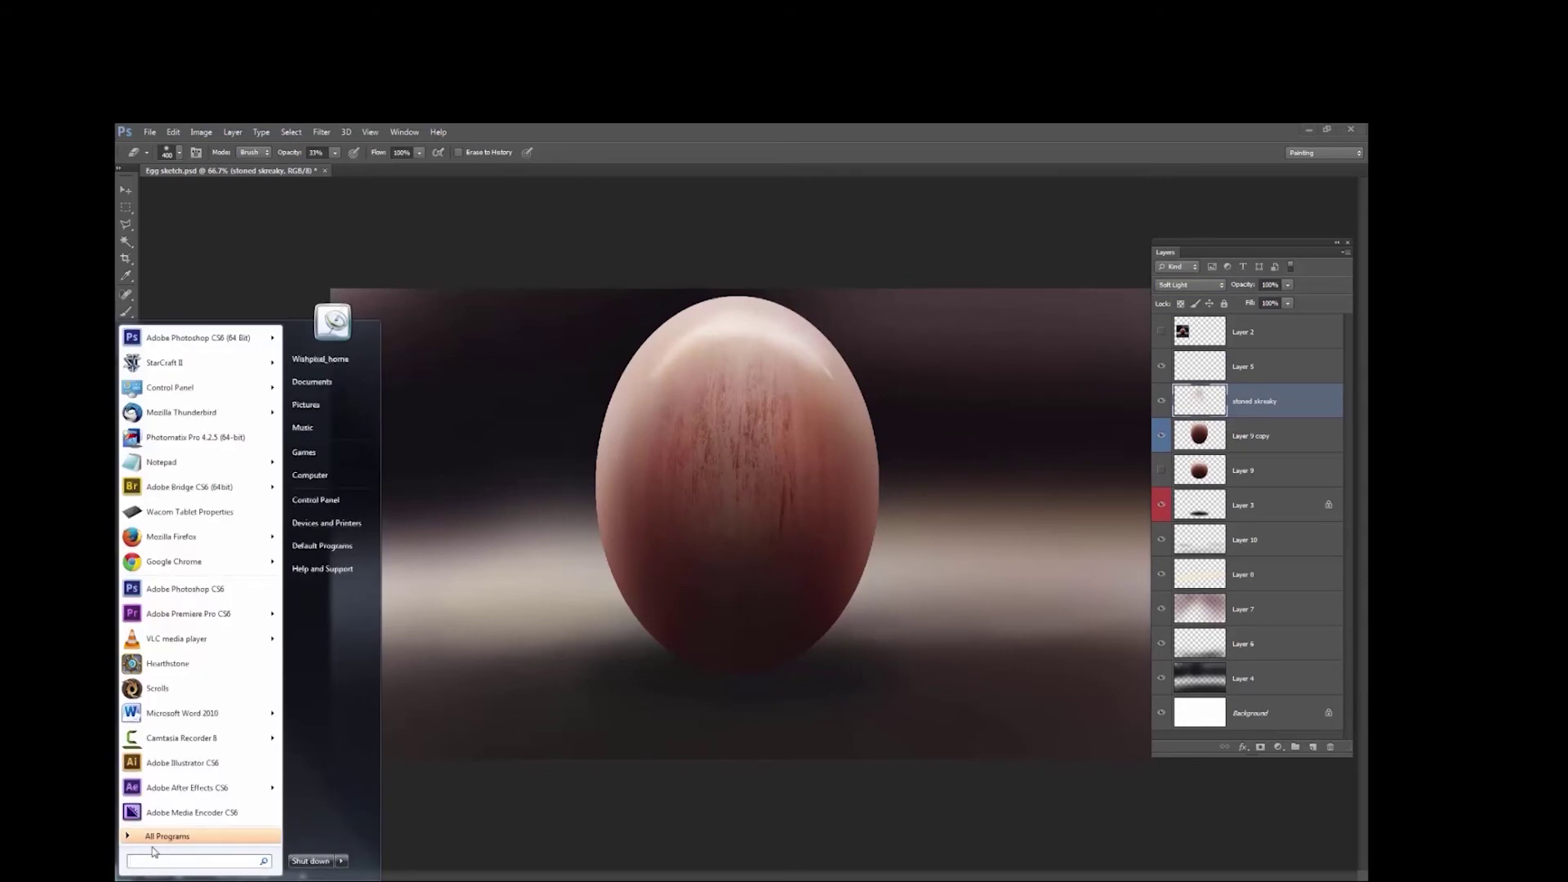
pyautogui.write('pixel')
pyautogui.click(163, 715)
pyautogui.click(487, 463)
pyautogui.doubleClick(488, 464)
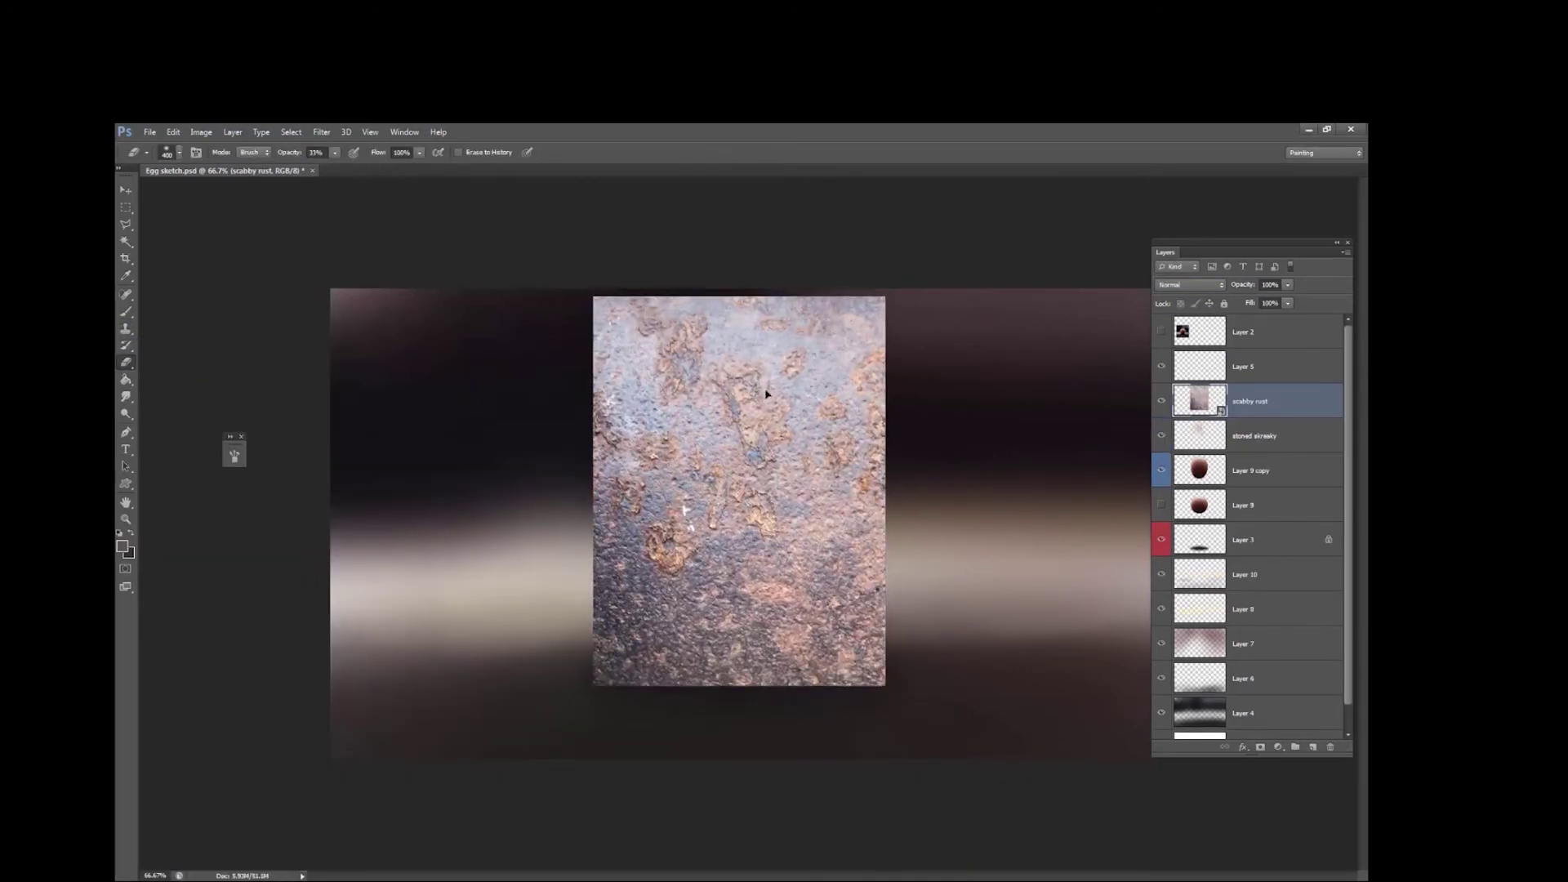
pyautogui.rightClick(1232, 401)
pyautogui.click(1147, 512)
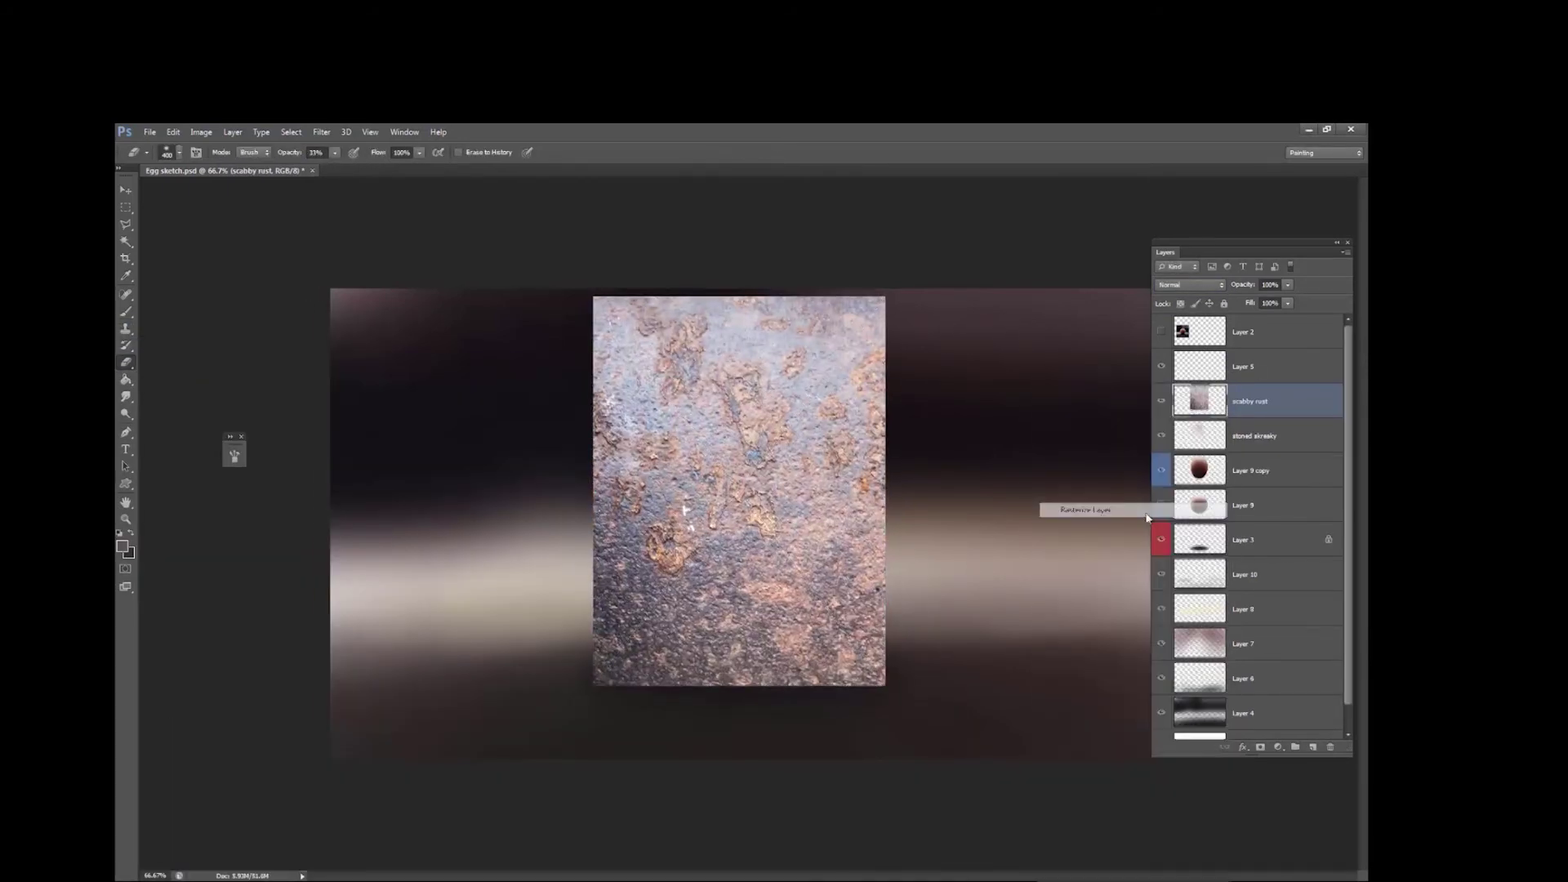
# - Set the "scabby rust" layer's blend mode to Soft Light and shift the texture slightly over the egg
pyautogui.click(1189, 285)
pyautogui.click(1168, 465)
pyautogui.press('v')
pyautogui.moveTo(698, 448); pyautogui.dragTo(696, 454)
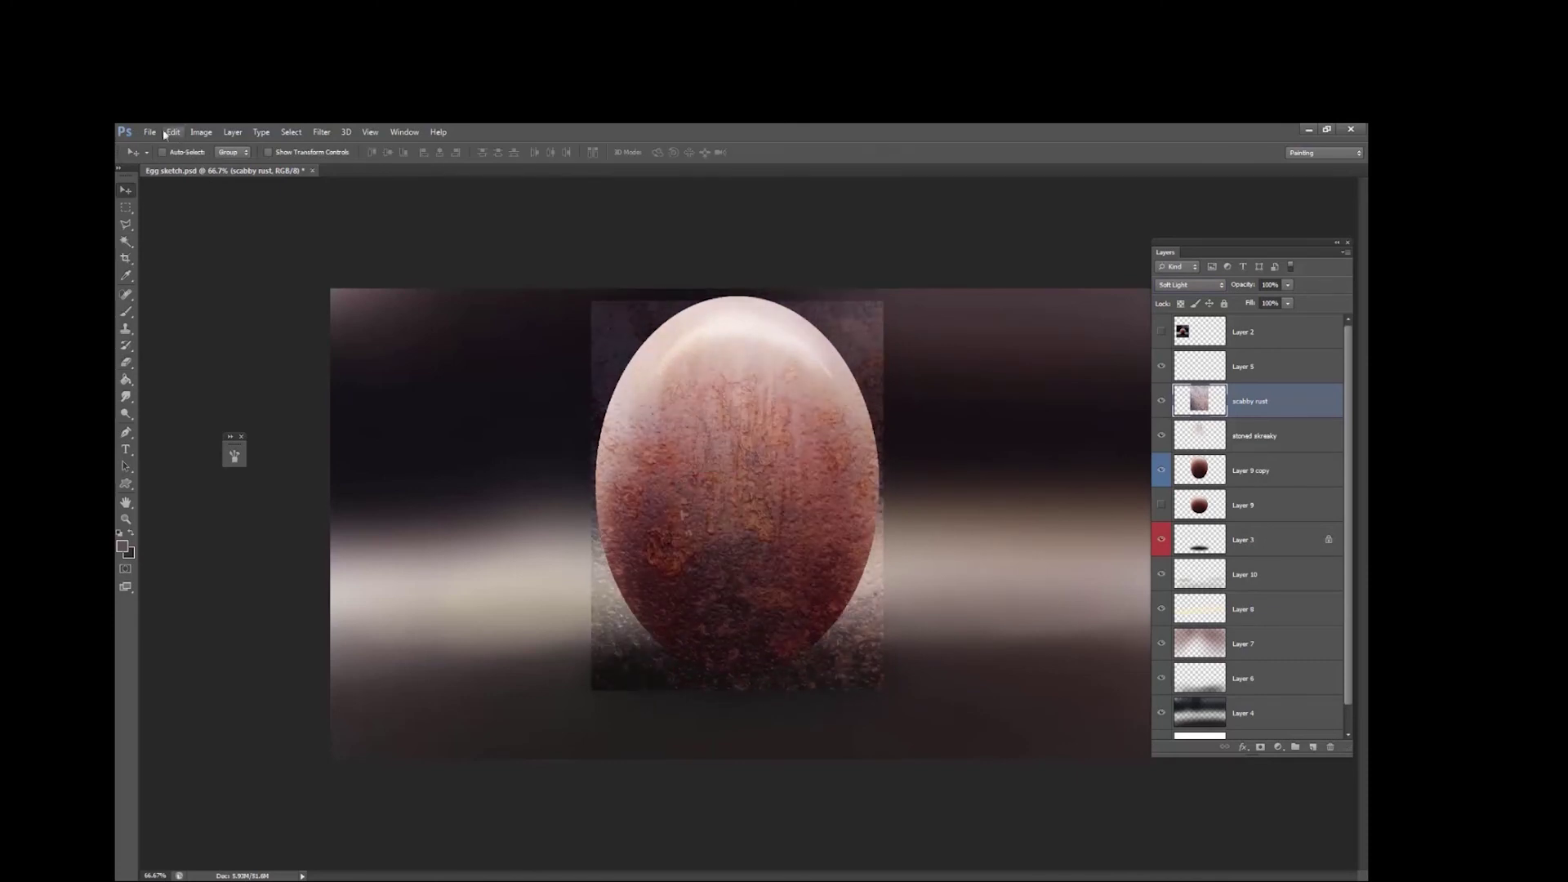
# - Start warping the "scabby rust" texture, bending its two upper corners and lower-left corner in to the egg's outline
pyautogui.click(172, 131)
pyautogui.click(376, 473)
pyautogui.moveTo(883, 301); pyautogui.dragTo(832, 334)
pyautogui.moveTo(785, 301); pyautogui.dragTo(783, 266)
pyautogui.moveTo(590, 301); pyautogui.dragTo(631, 348)
pyautogui.moveTo(591, 431); pyautogui.dragTo(571, 430)
pyautogui.moveTo(590, 691); pyautogui.dragTo(635, 625)
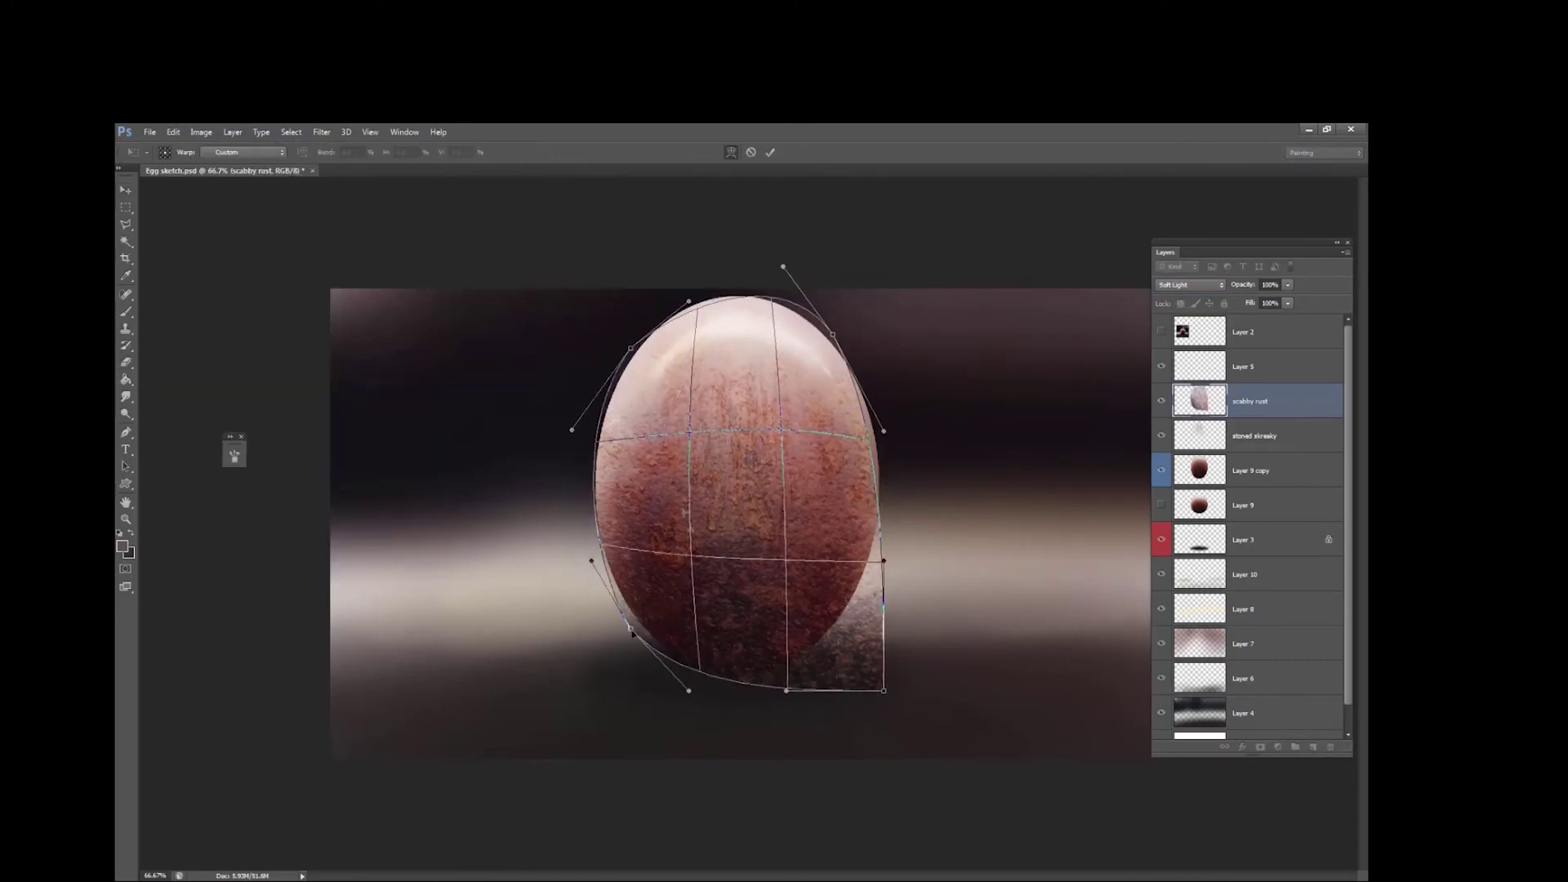
# - Pull the texture's lower-right corner in to the egg, refine the curves along its outline, and apply the warp
pyautogui.moveTo(590, 560); pyautogui.dragTo(578, 562)
pyautogui.moveTo(883, 690); pyautogui.dragTo(837, 632)
pyautogui.moveTo(688, 691); pyautogui.dragTo(684, 699)
pyautogui.moveTo(884, 431); pyautogui.dragTo(891, 429)
pyautogui.moveTo(883, 561); pyautogui.dragTo(888, 570)
pyautogui.moveTo(688, 302); pyautogui.dragTo(683, 284)
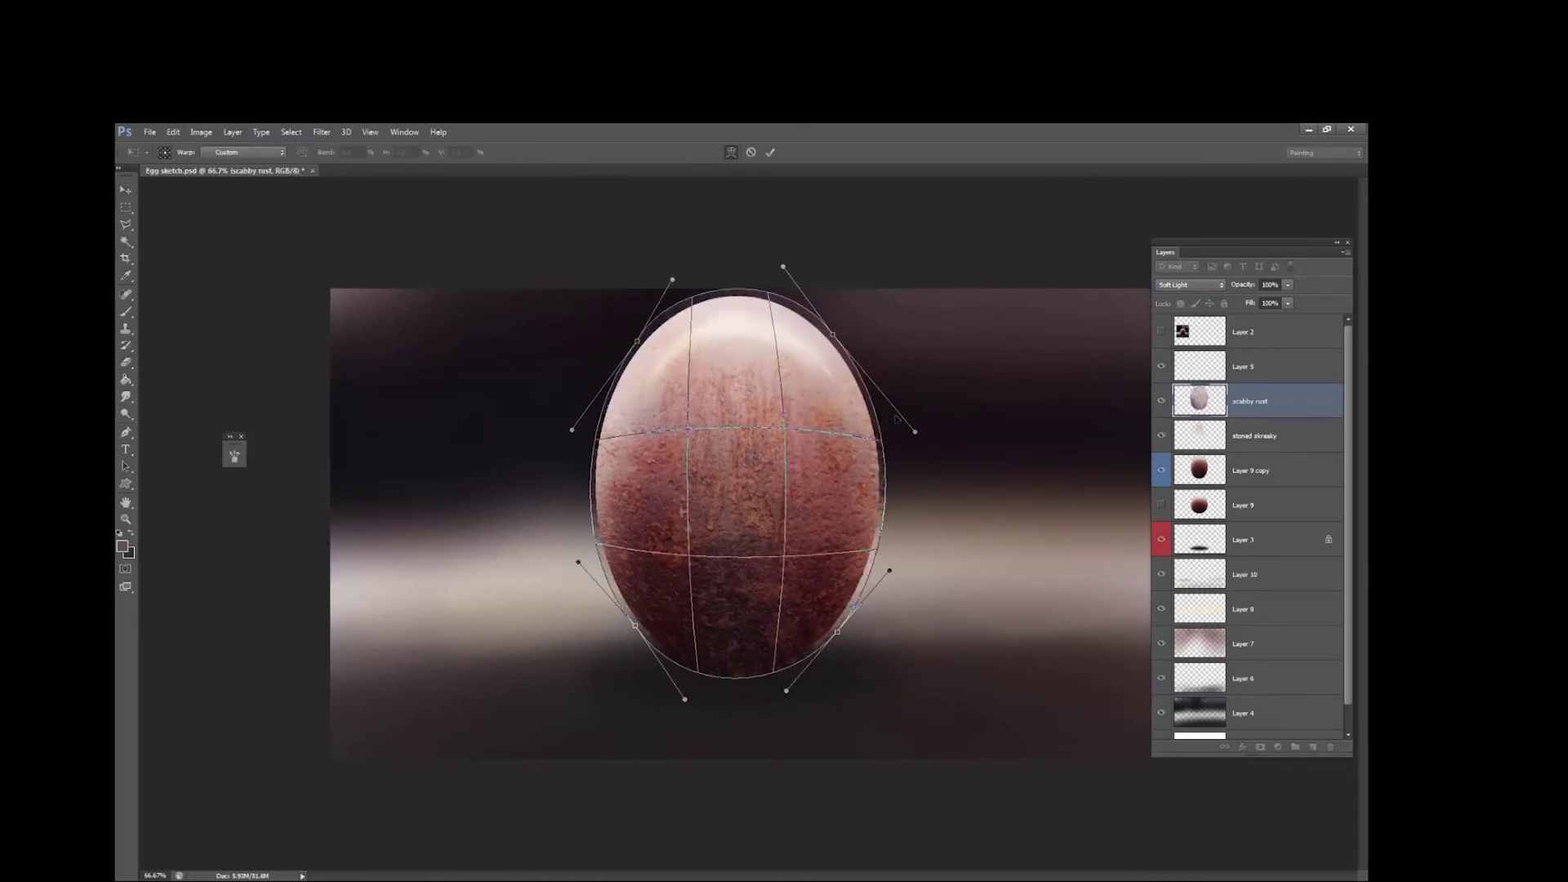
pyautogui.press('Return')
# - Delete the "scabby rust" texture outside the egg using a Magic Wand selection from "Layer 9 copy", then deselect and compare the texture on and off
pyautogui.click(1161, 401)
pyautogui.click(1161, 401)
pyautogui.click(1249, 470)
pyautogui.press('w')
pyautogui.click(589, 565)
pyautogui.click(1249, 401)
pyautogui.press('Delete')
pyautogui.hotkey('ctrl', 'd')
pyautogui.click(1161, 402)
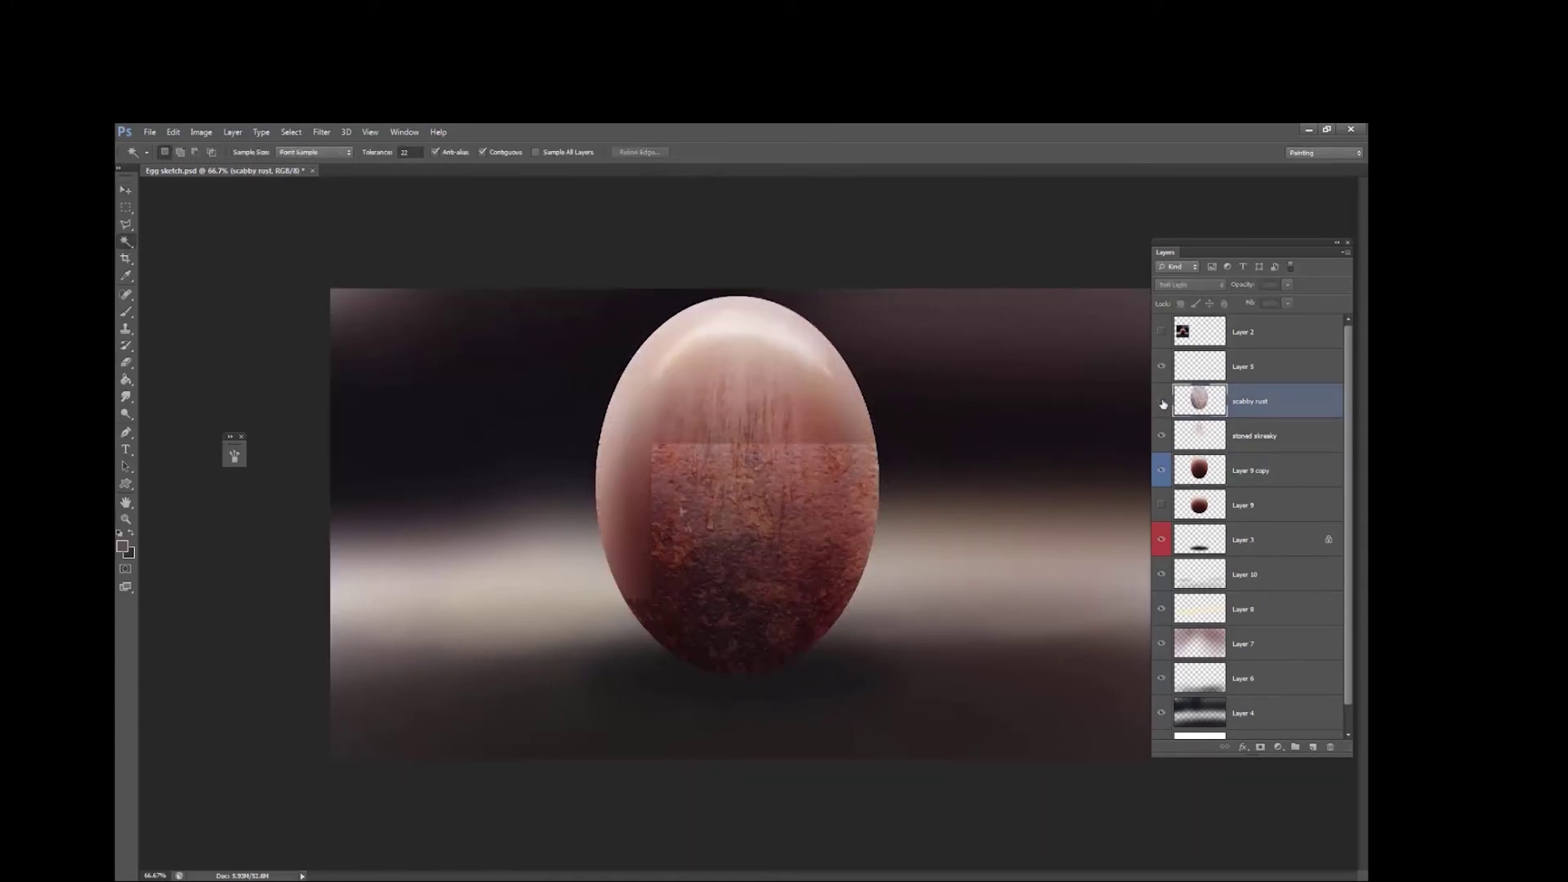
pyautogui.click(1161, 402)
# - Adjust the "scabby rust" layer's tones with Levels, making small changes to the midtones and output range
pyautogui.click(1189, 284)
pyautogui.press('Escape')
pyautogui.hotkey('ctrl', 'l')
pyautogui.moveTo(383, 607)
pyautogui.mouseDown()
pyautogui.moveTo(445, 607)
pyautogui.moveTo(380, 607)
pyautogui.mouseUp()
pyautogui.moveTo(301, 663); pyautogui.dragTo(305, 662)
pyautogui.moveTo(468, 662); pyautogui.dragTo(438, 662)
pyautogui.click(513, 483)
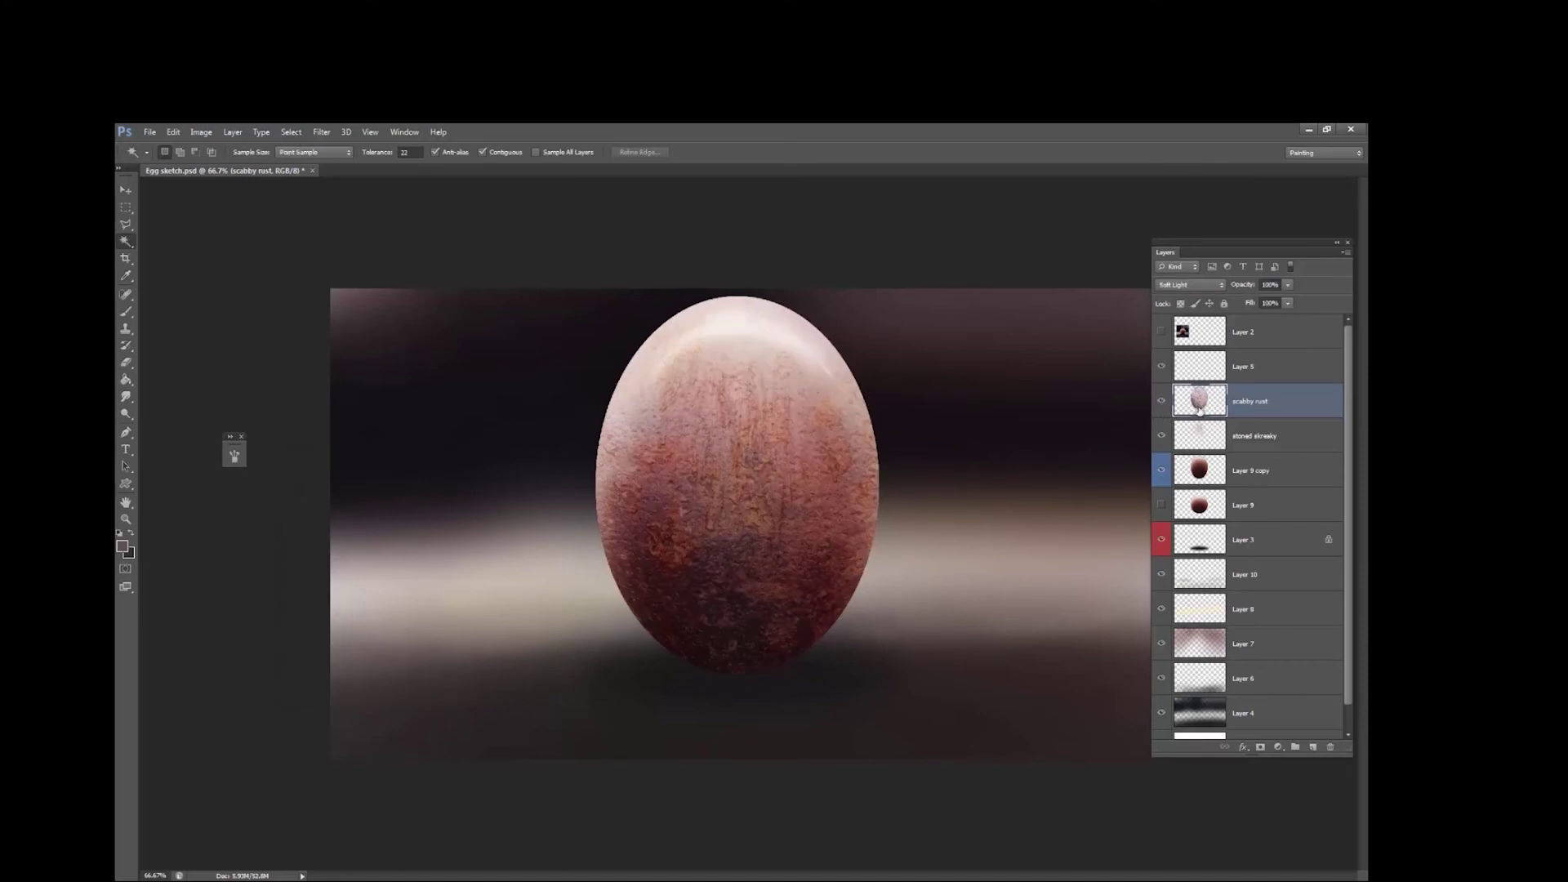
# - Revisit Levels on the "scabby rust" layer and shift its hue toward red with Hue/Saturation
pyautogui.hotkey('ctrl', 'l')
pyautogui.click(512, 482)
pyautogui.click(204, 133)
pyautogui.moveTo(214, 168)
pyautogui.click(368, 243)
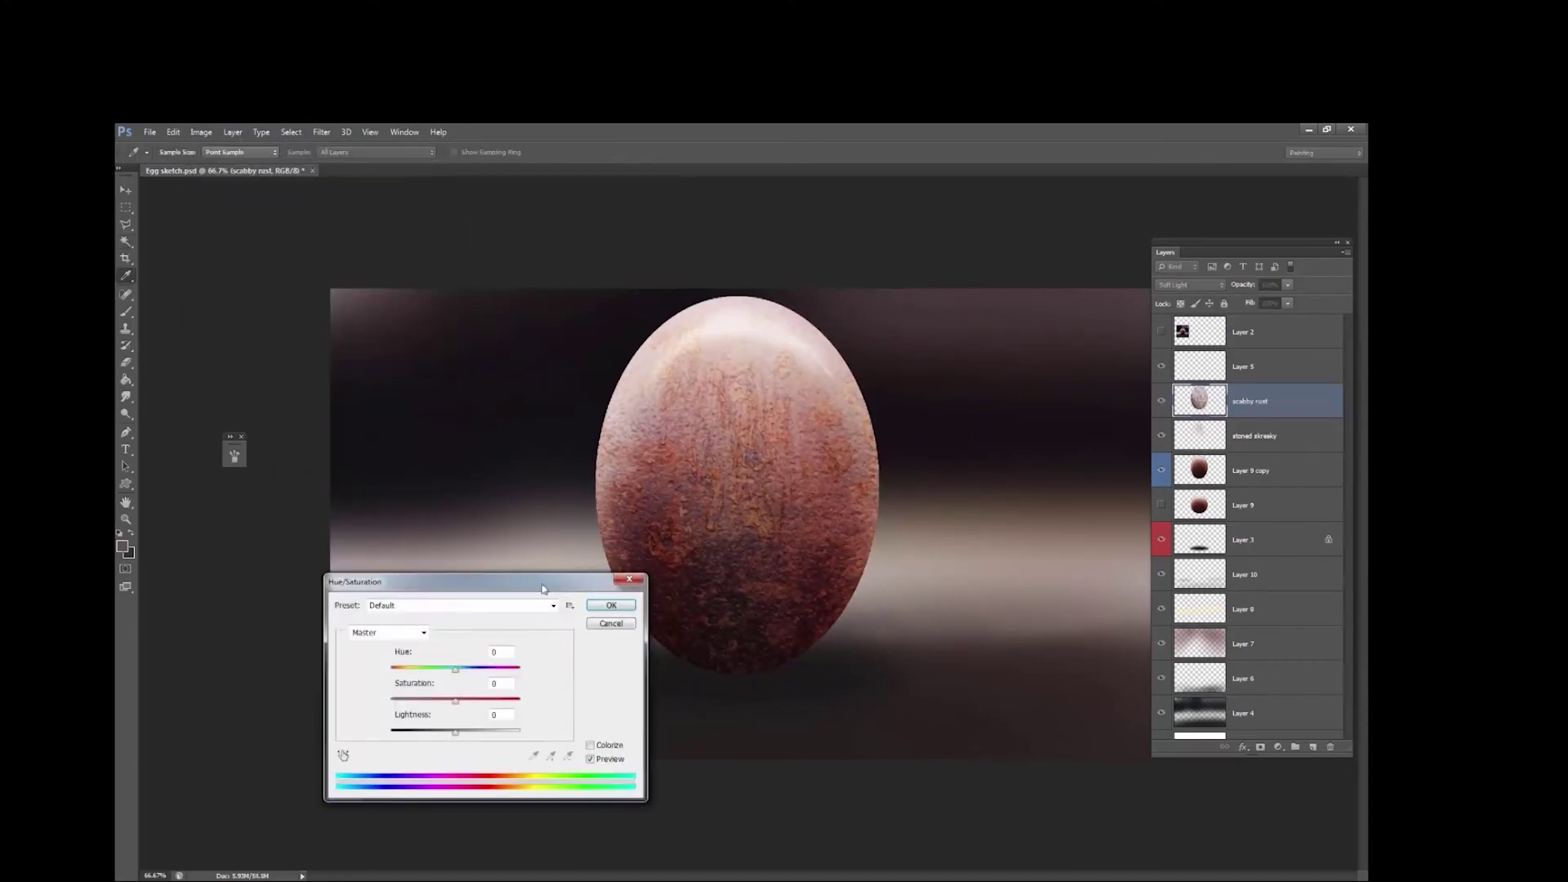
pyautogui.moveTo(546, 587); pyautogui.dragTo(449, 587)
pyautogui.moveTo(357, 676)
pyautogui.mouseDown()
pyautogui.moveTo(317, 684)
pyautogui.moveTo(405, 685)
pyautogui.moveTo(344, 682)
pyautogui.mouseUp()
pyautogui.click(513, 612)
# - Try other blend modes, including Screen, on the "scabby rust" layer and return it to Soft Light
pyautogui.click(1189, 284)
pyautogui.click(1175, 335)
pyautogui.click(1187, 285)
pyautogui.scroll(2, 1187, 292)
pyautogui.click(1187, 291)
pyautogui.scroll(-14, 1189, 286)
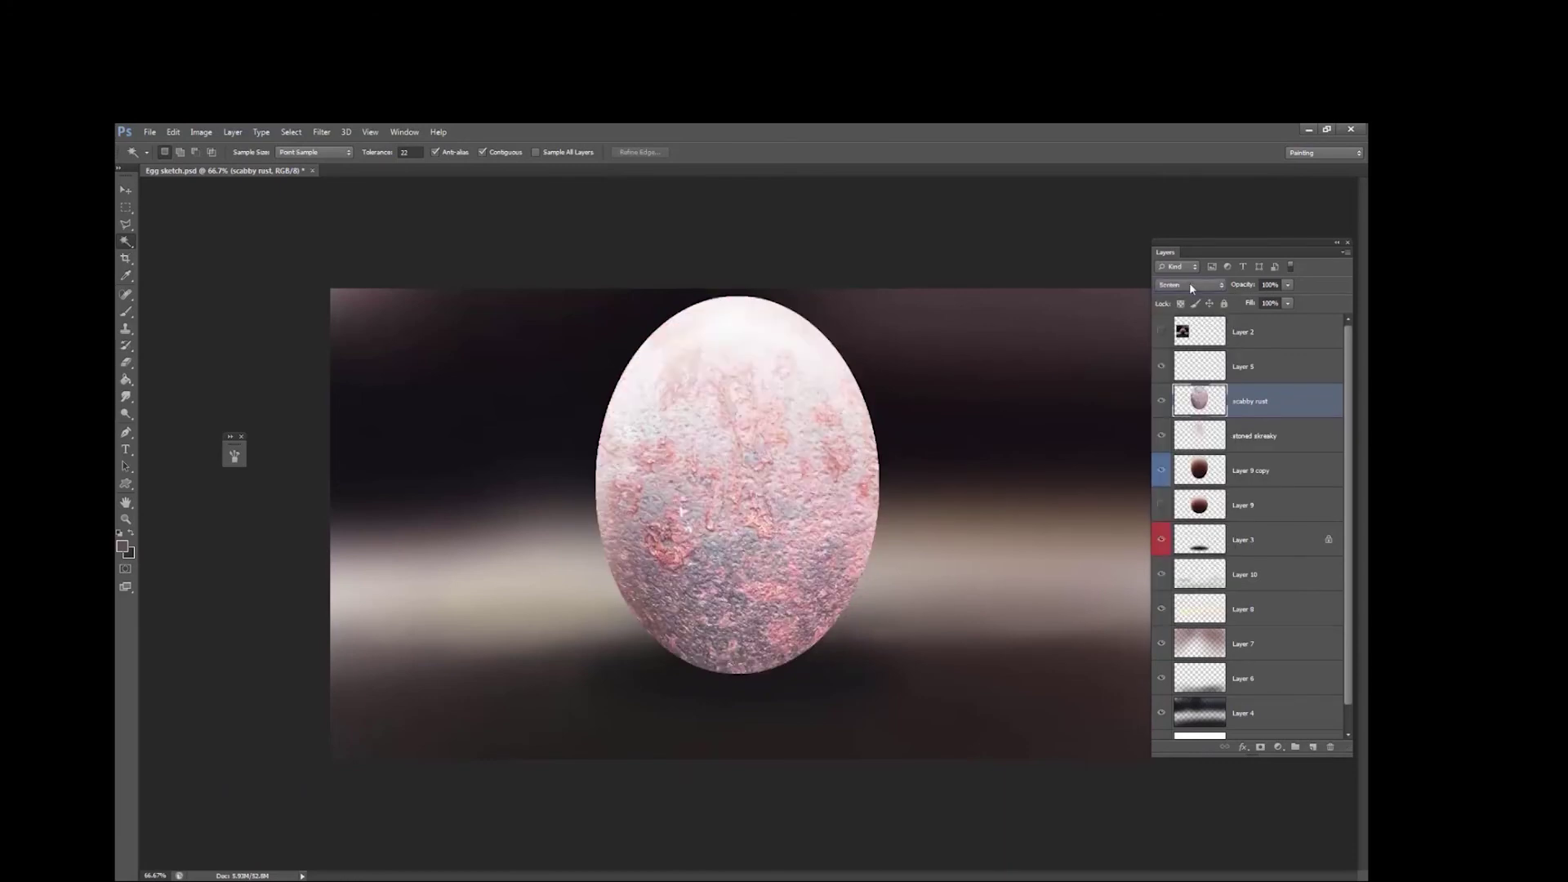
pyautogui.scroll(2, 1188, 287)
# - Erase the "scabby rust" texture around the egg's upper area, sides and base with a soft eraser
pyautogui.click(126, 361)
pyautogui.moveTo(707, 406); pyautogui.dragTo(528, 294)
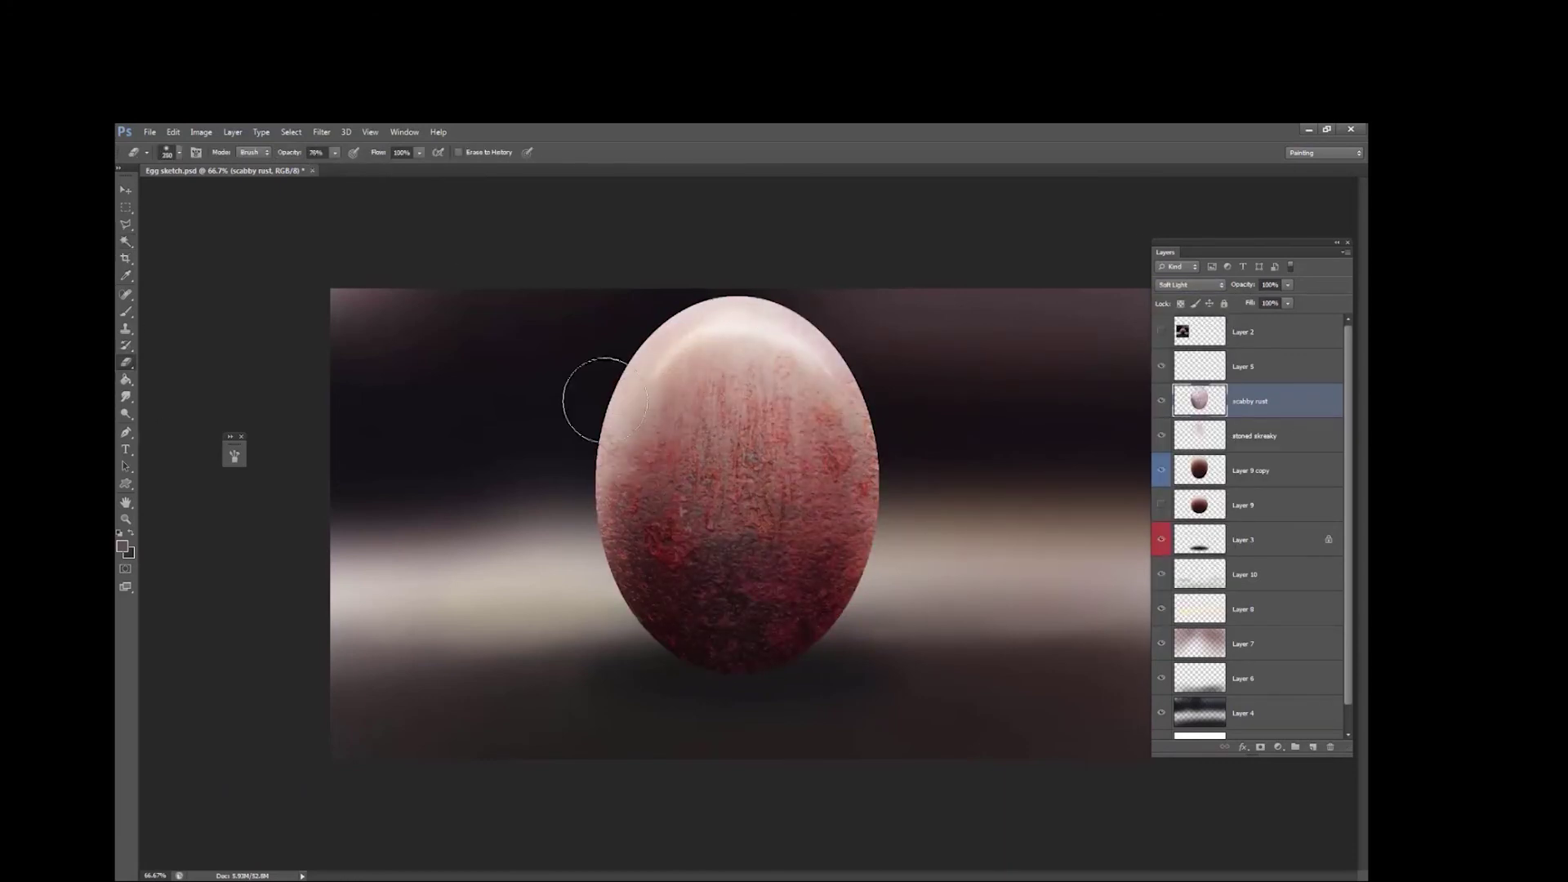
pyautogui.moveTo(599, 399)
pyautogui.mouseDown()
pyautogui.moveTo(644, 557)
pyautogui.moveTo(928, 493)
pyautogui.mouseUp()
pyautogui.hotkey('shift', '-')
pyautogui.hotkey('shift', '+')
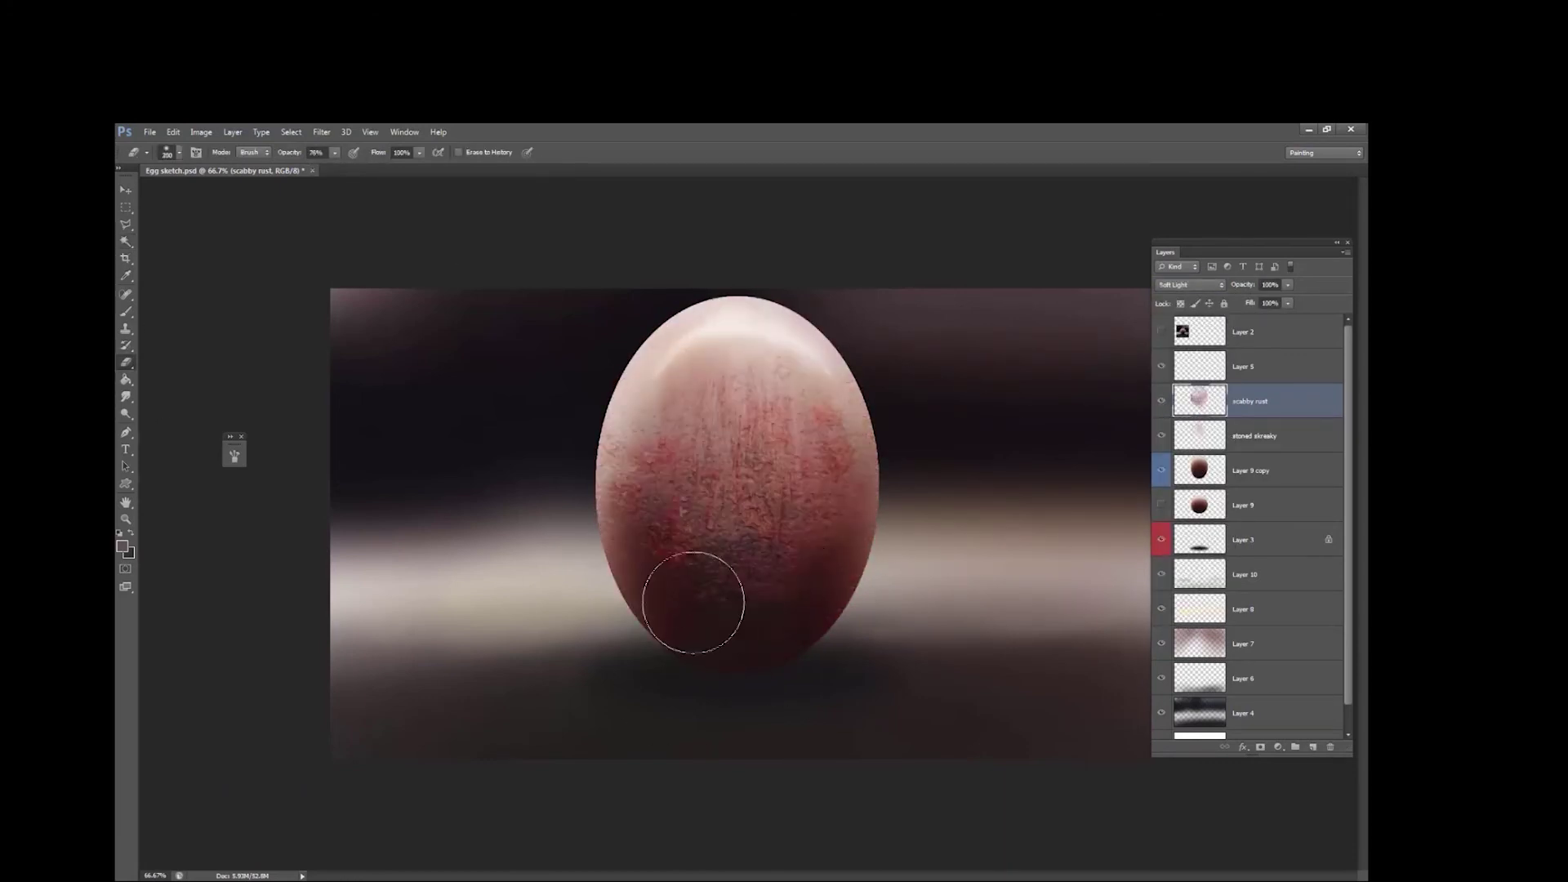
# - Undo the last eraser strokes and fade the rust texture's edges more gently with a larger eraser at 32% opacity
pyautogui.hotkey('ctrl', 'alt', 'z')
pyautogui.hotkey('ctrl', 'alt', 'z')
pyautogui.press('[')
pyautogui.hotkey('ctrl', 'alt', 'z')
pyautogui.press(']')
pyautogui.press(']')
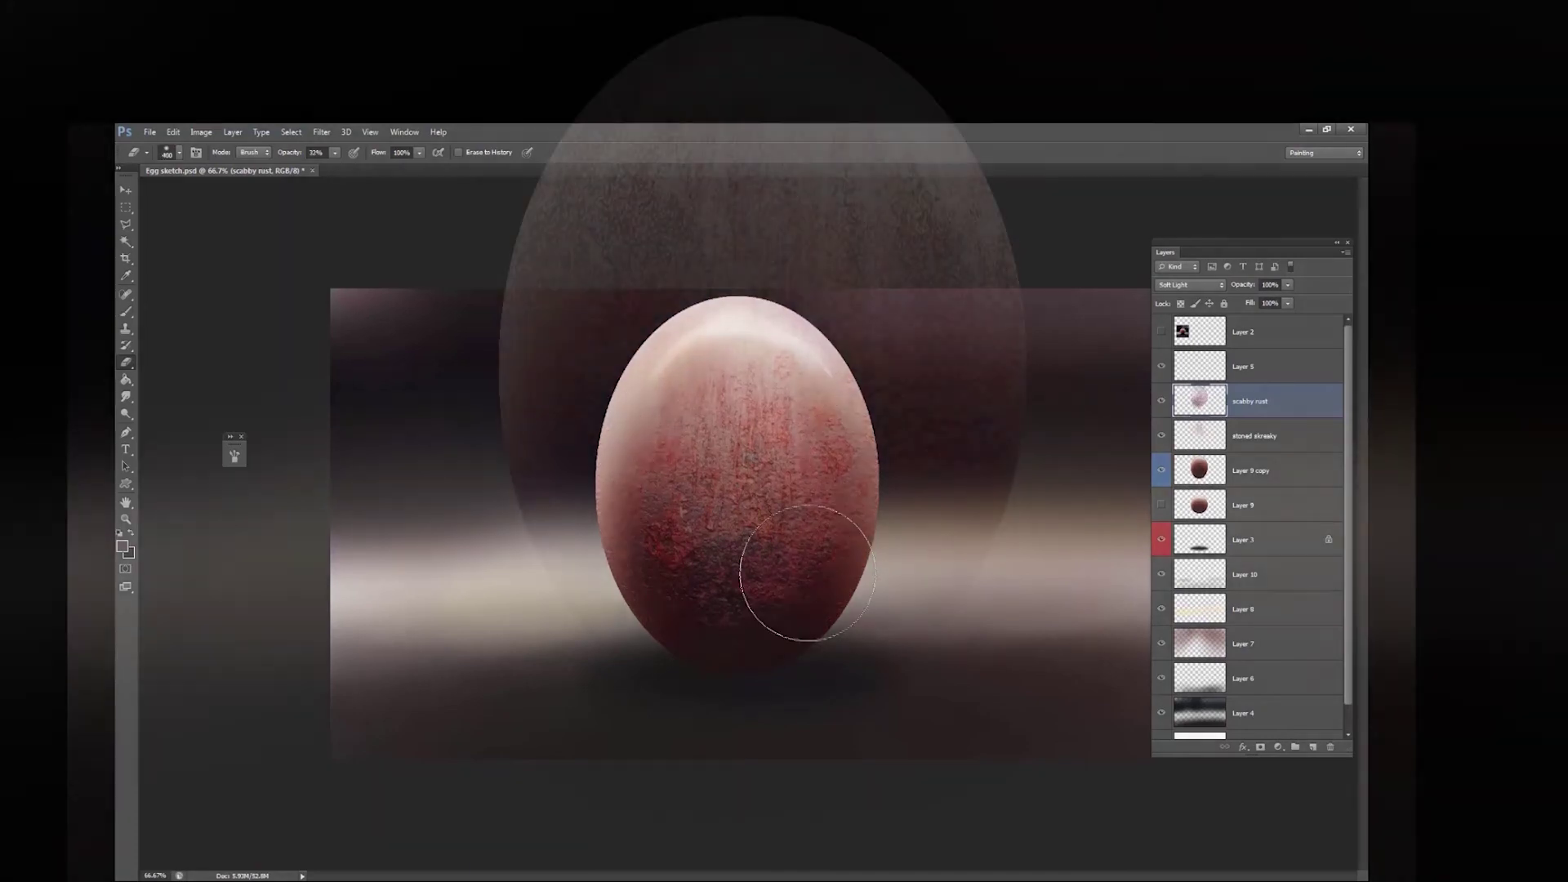